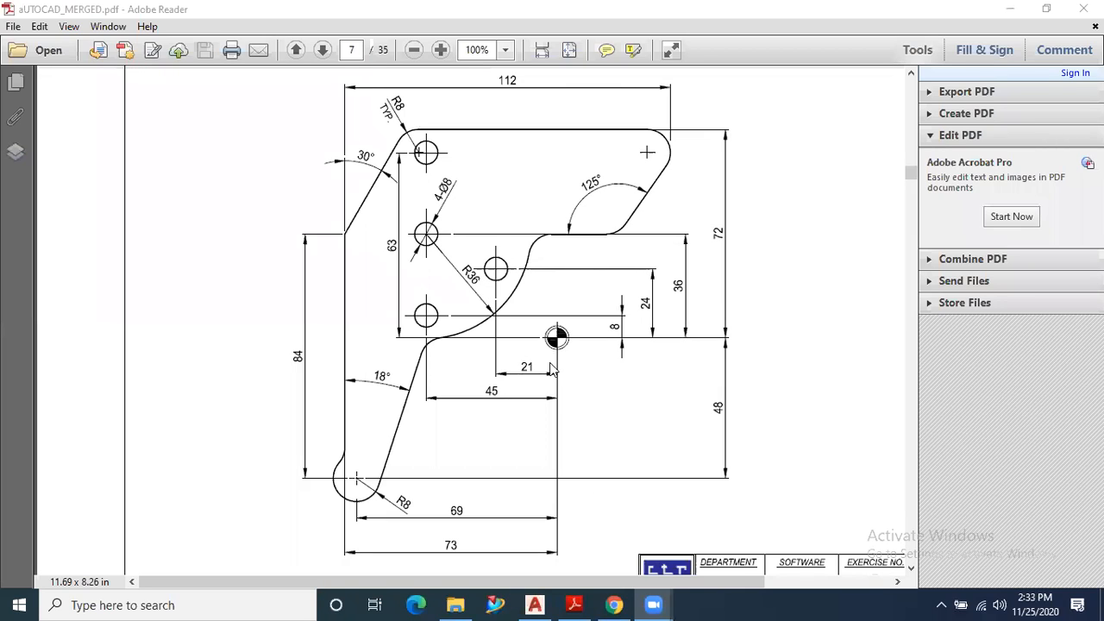
Step: Switch to AutoCAD and place a center-diameter circle's center at offset @-21,24 from the intersection of the two reference lines
mouse_move(611, 604)
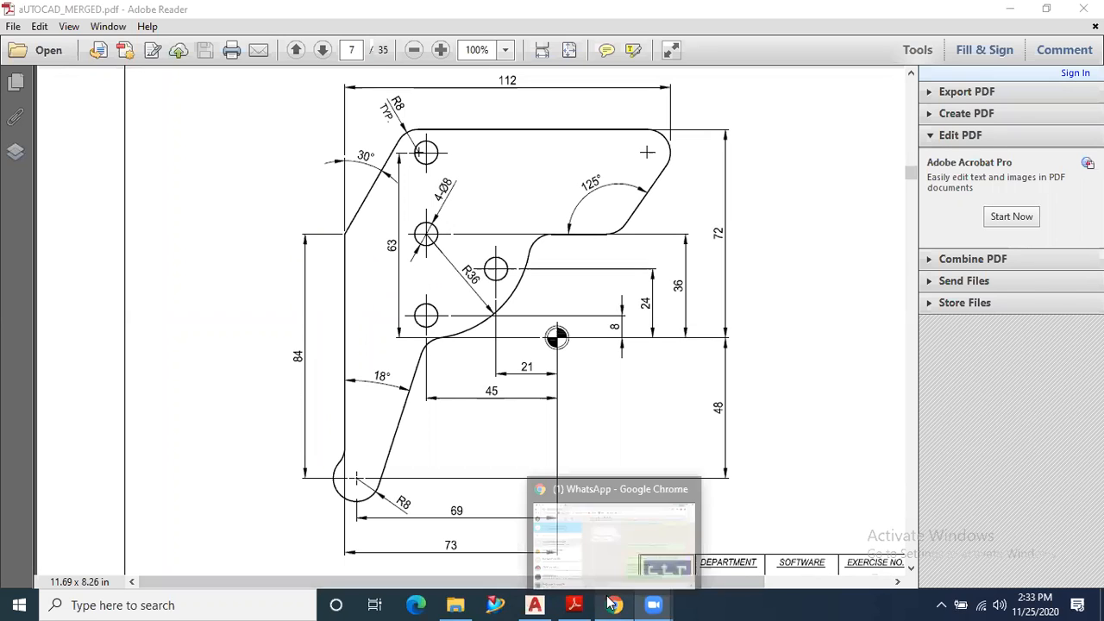
left_click(535, 605)
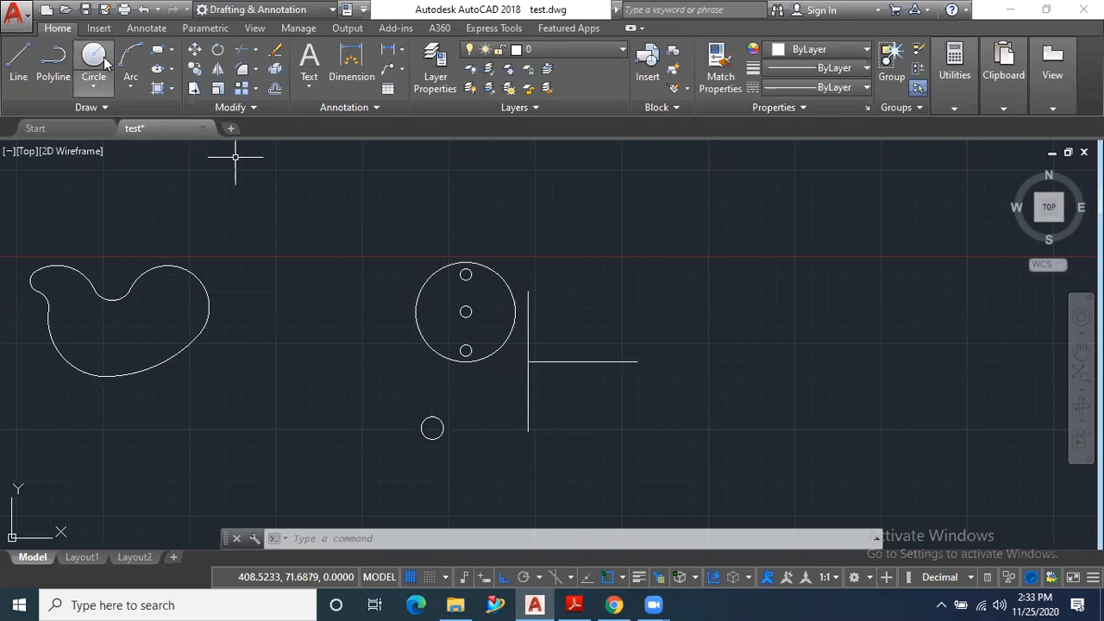
left_click(93, 84)
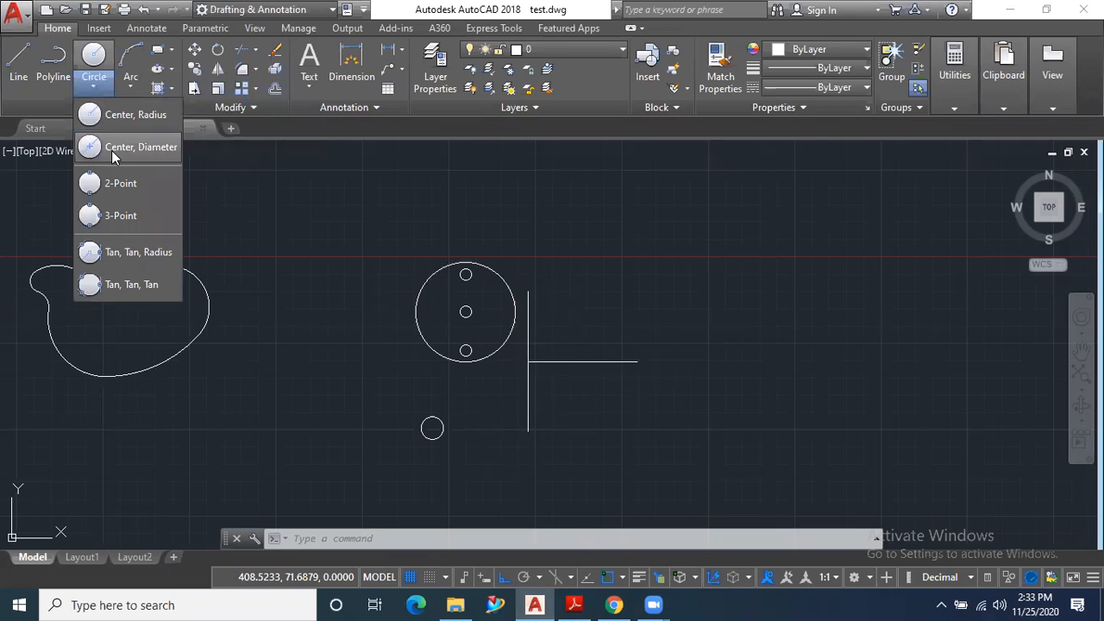
left_click(112, 148)
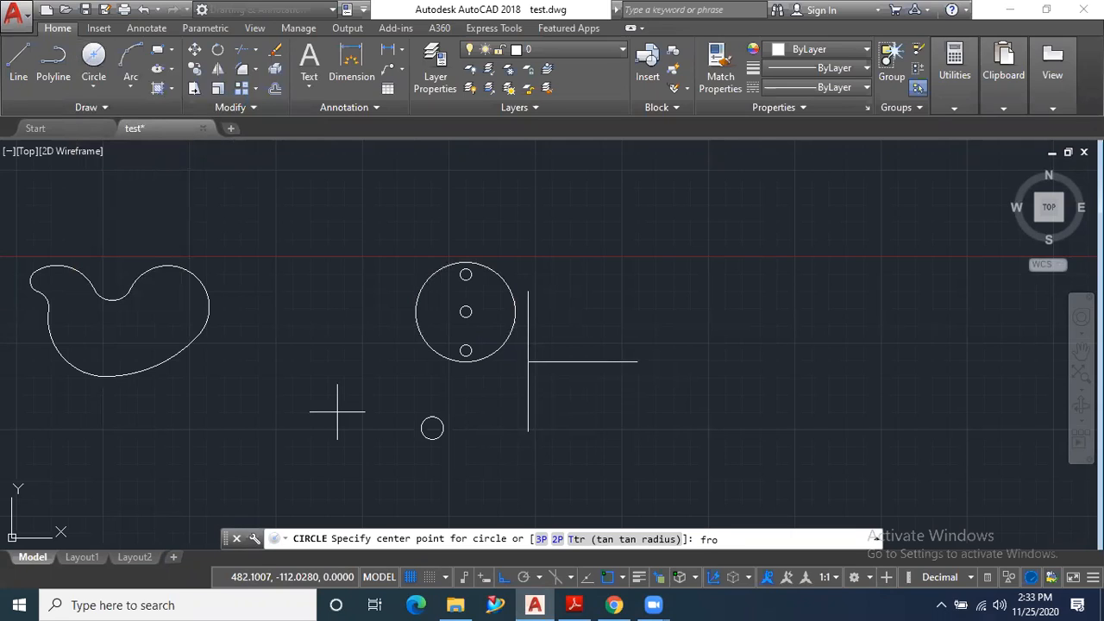
key("Return")
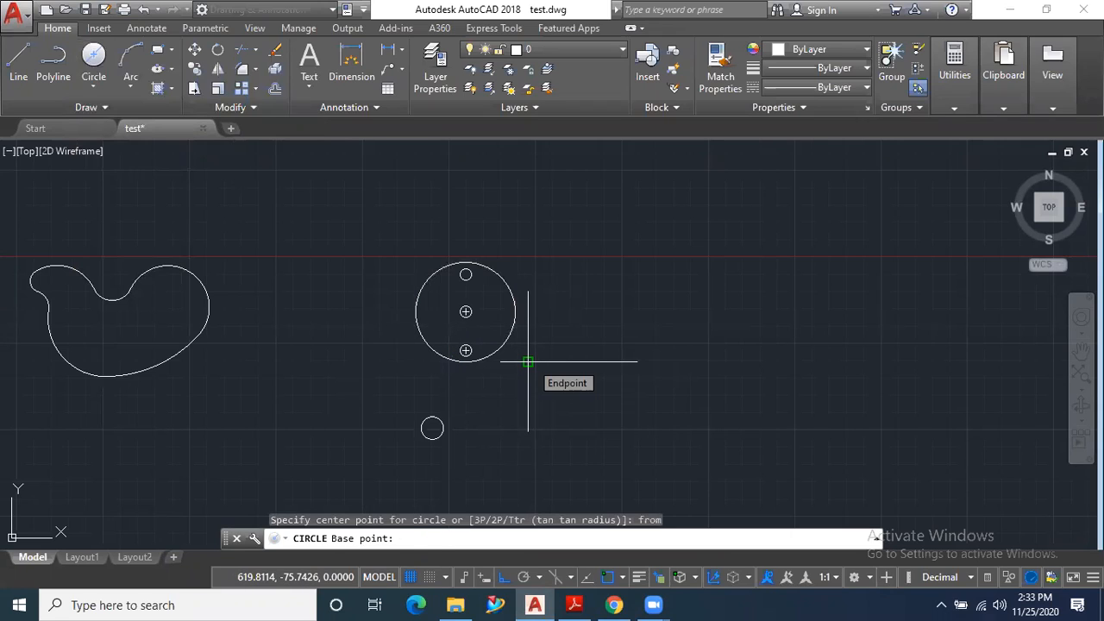
left_click(528, 362)
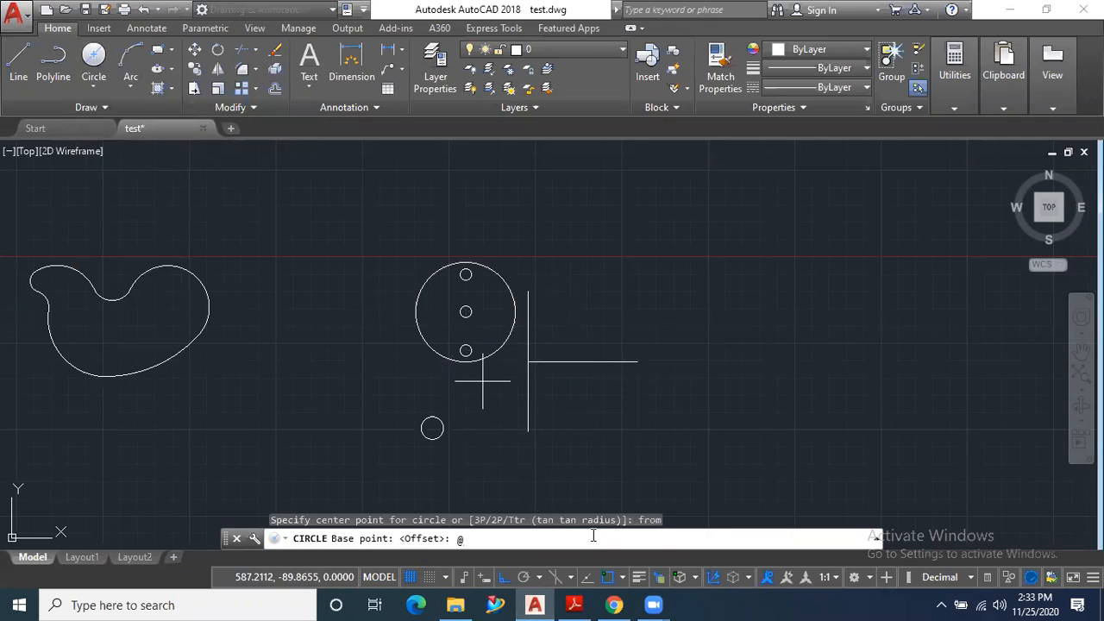
mouse_move(578, 603)
mouse_move(569, 562)
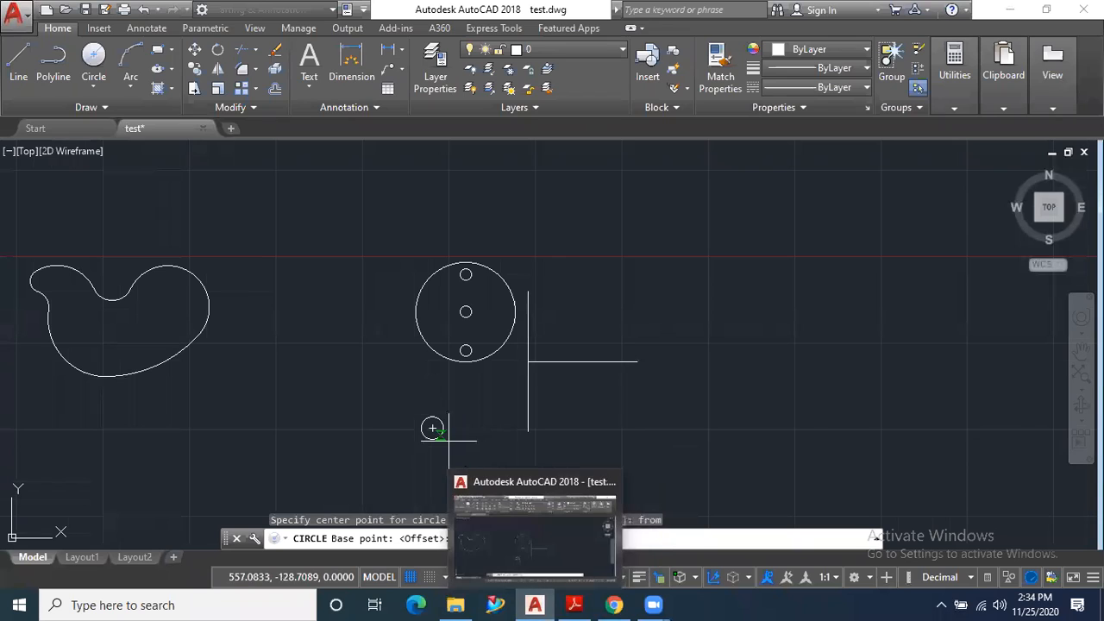
type("-")
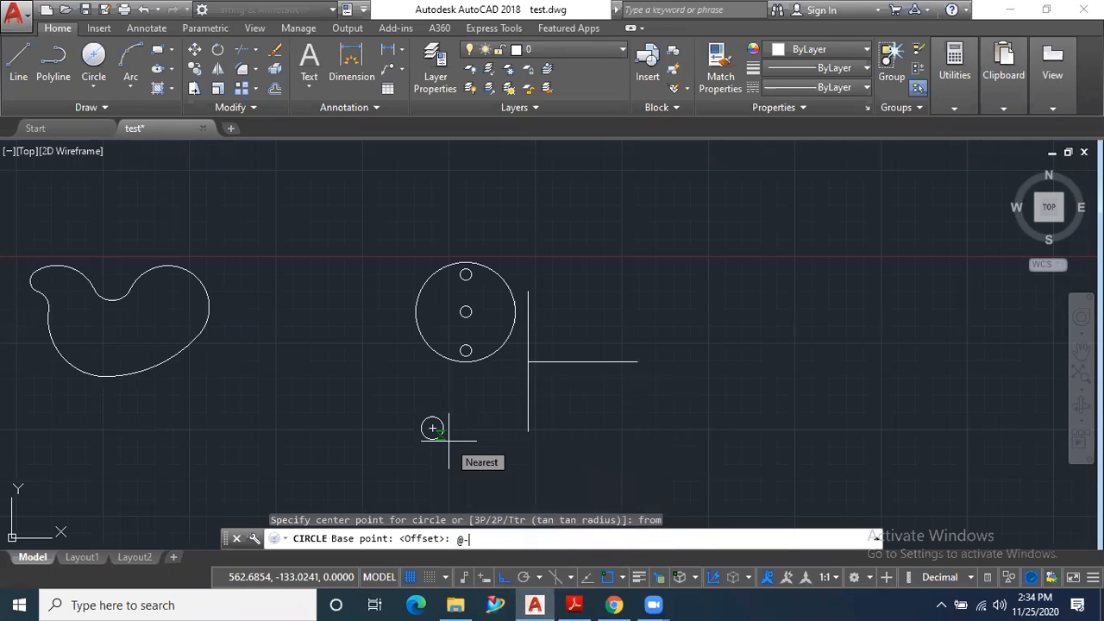
type("21,24")
key("Return")
Step: Give the new circle inside the large circle a diameter of 8
type("d")
key("Return")
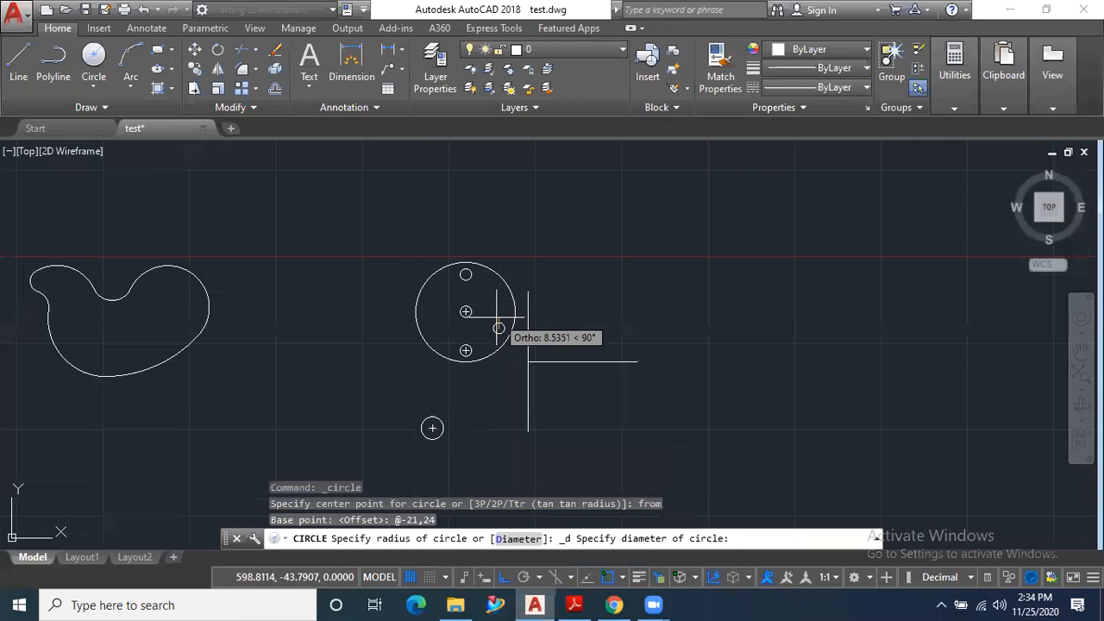
scroll(493, 324, "up", 3)
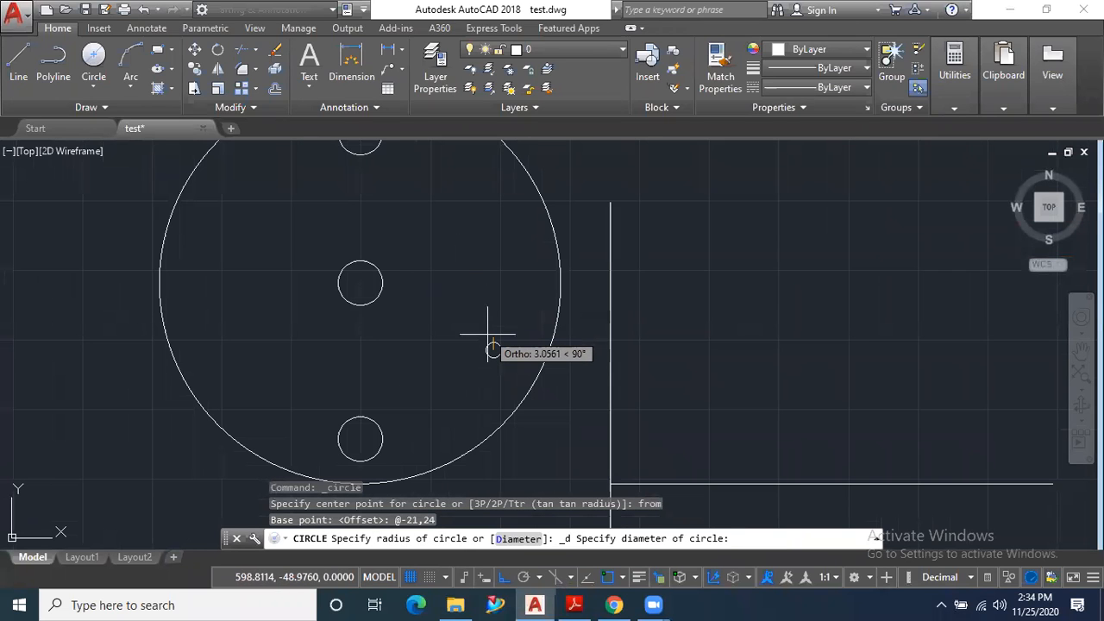
key("Return")
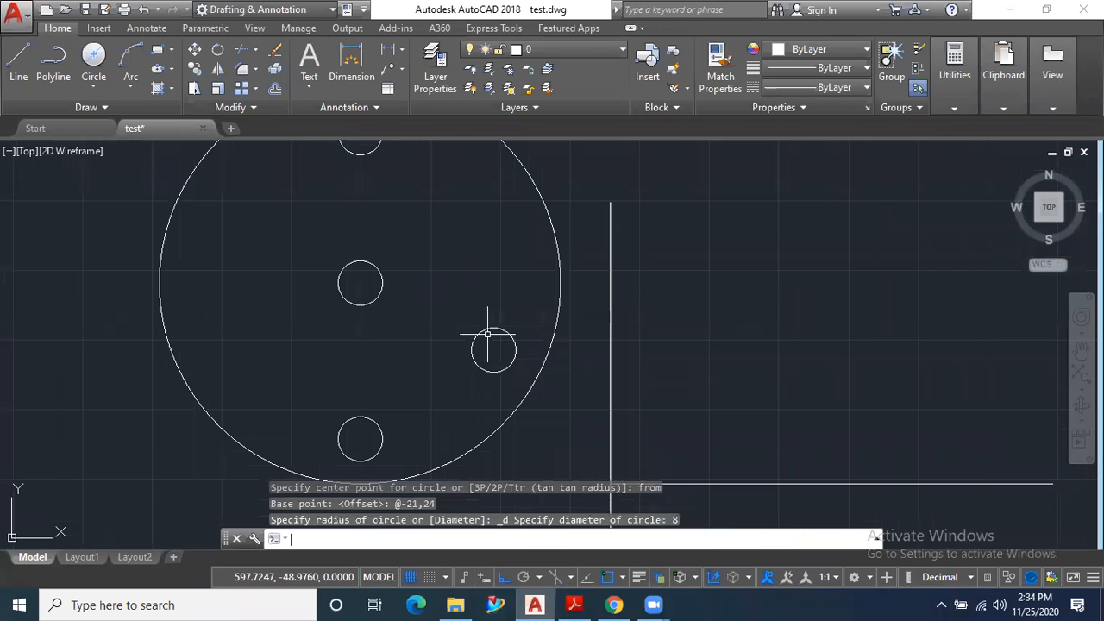
scroll(489, 337, "down", 4)
scroll(496, 336, "down", 2)
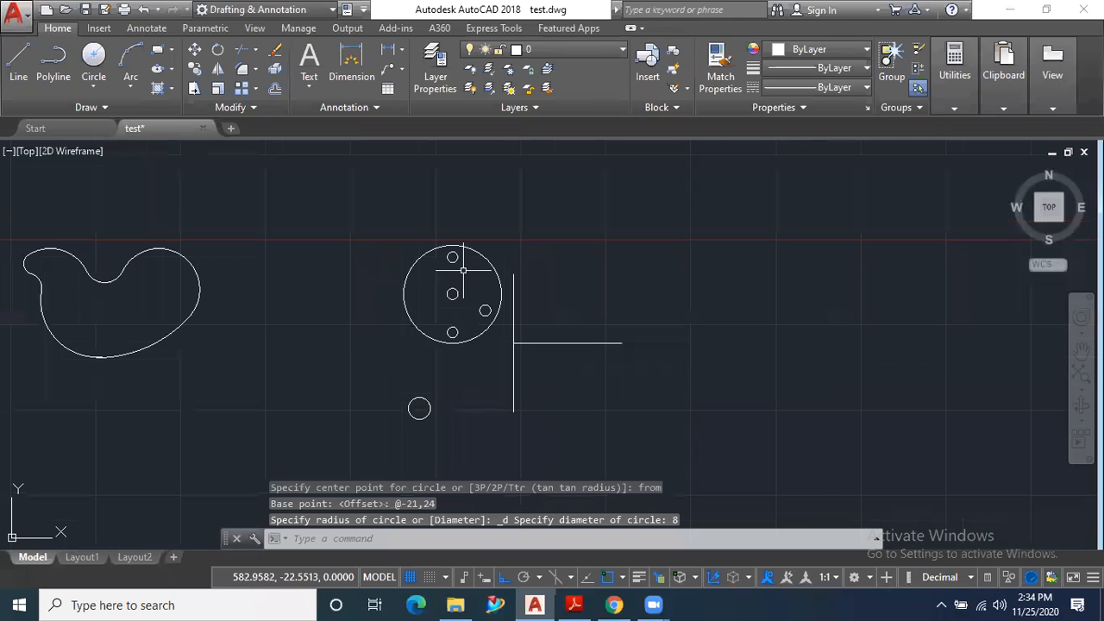
Step: Check the reference PDF in Adobe Reader, return to AutoCAD, and offset the horizontal reference line 36 upward
left_click(570, 603)
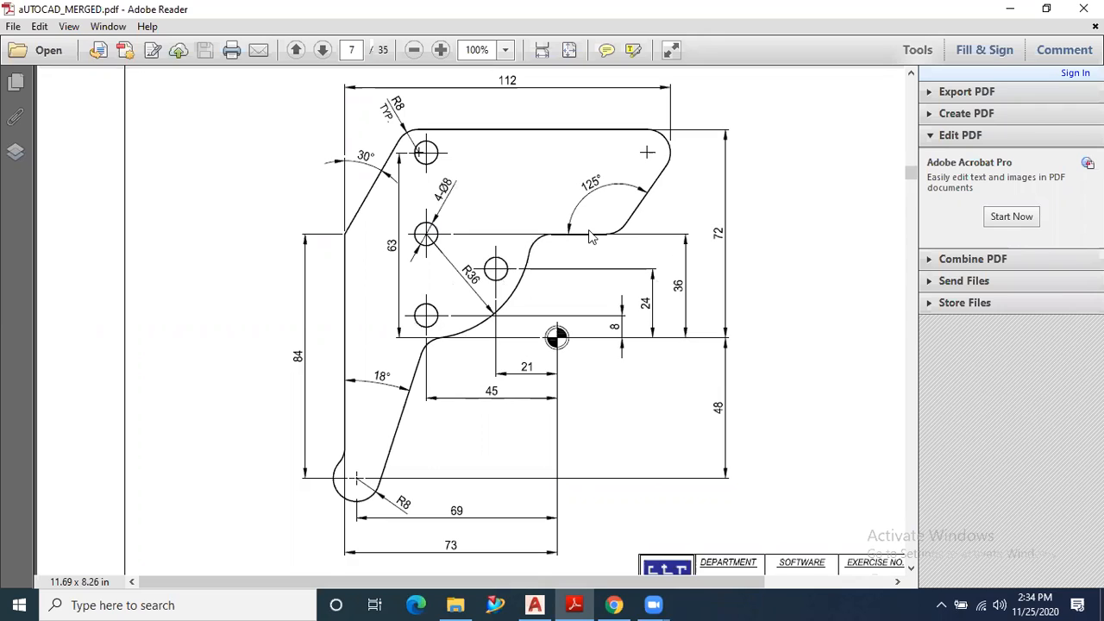
left_click(538, 605)
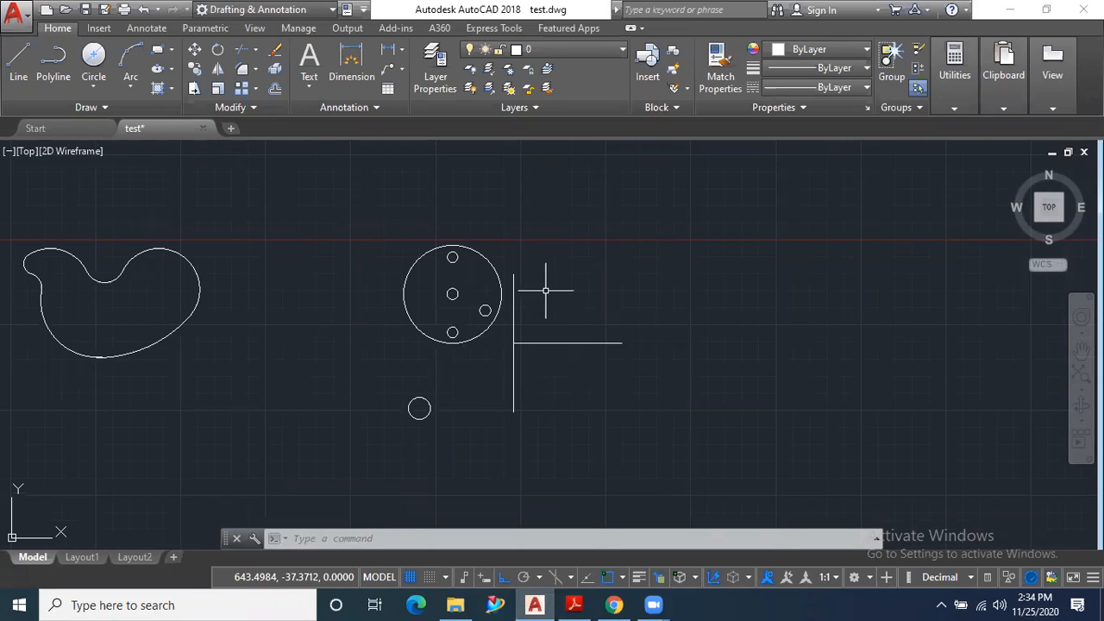
left_click(275, 89)
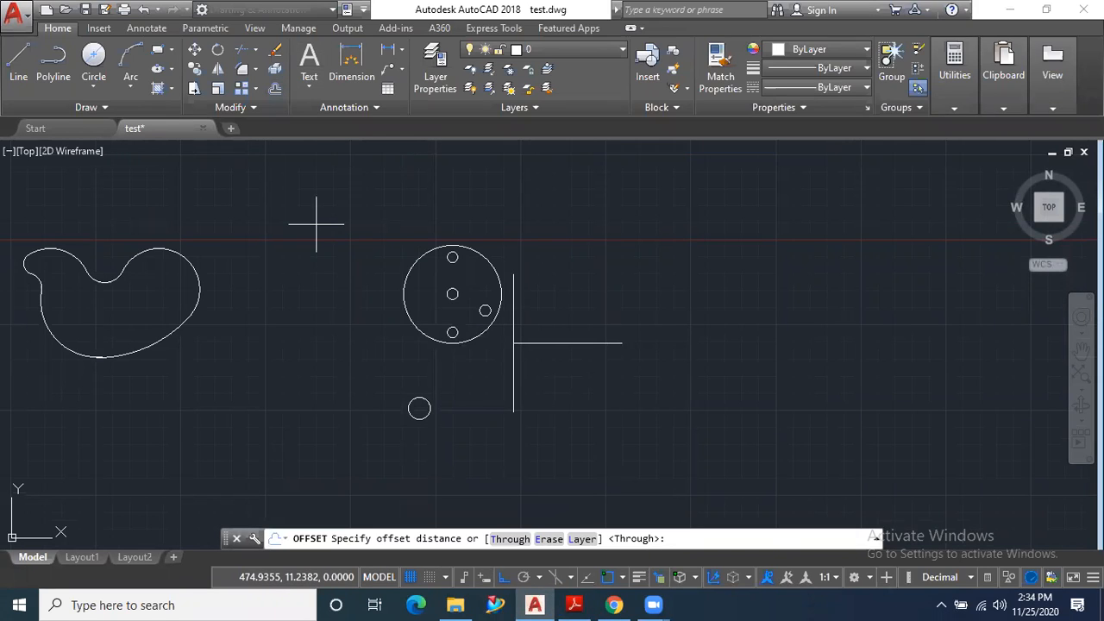
key("Return")
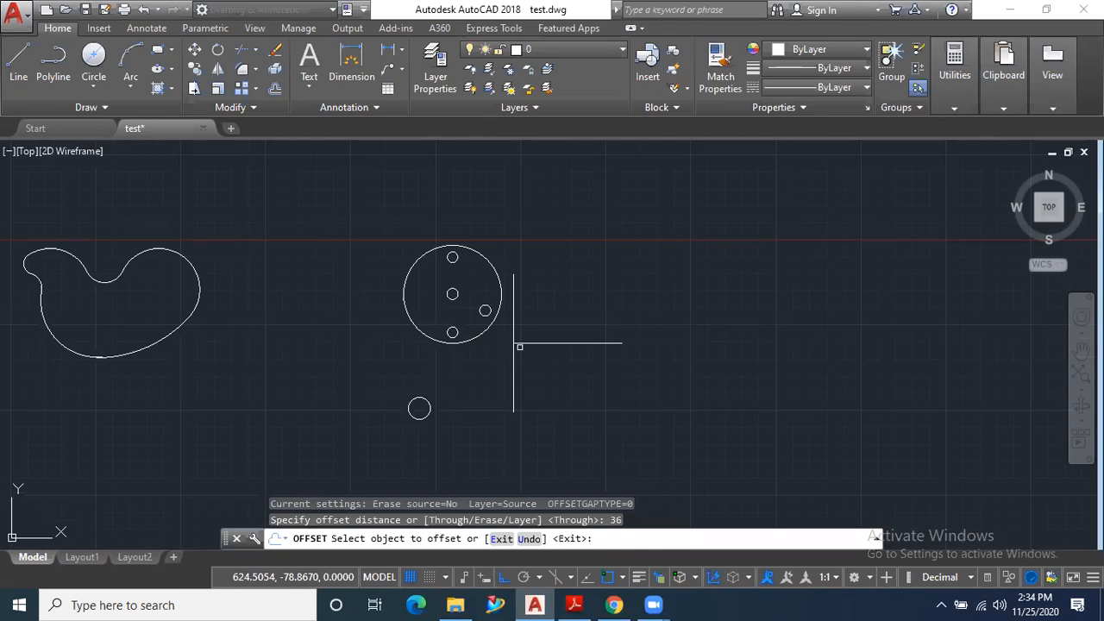
left_click(521, 344)
left_click(530, 326)
scroll(510, 289, "up", 4)
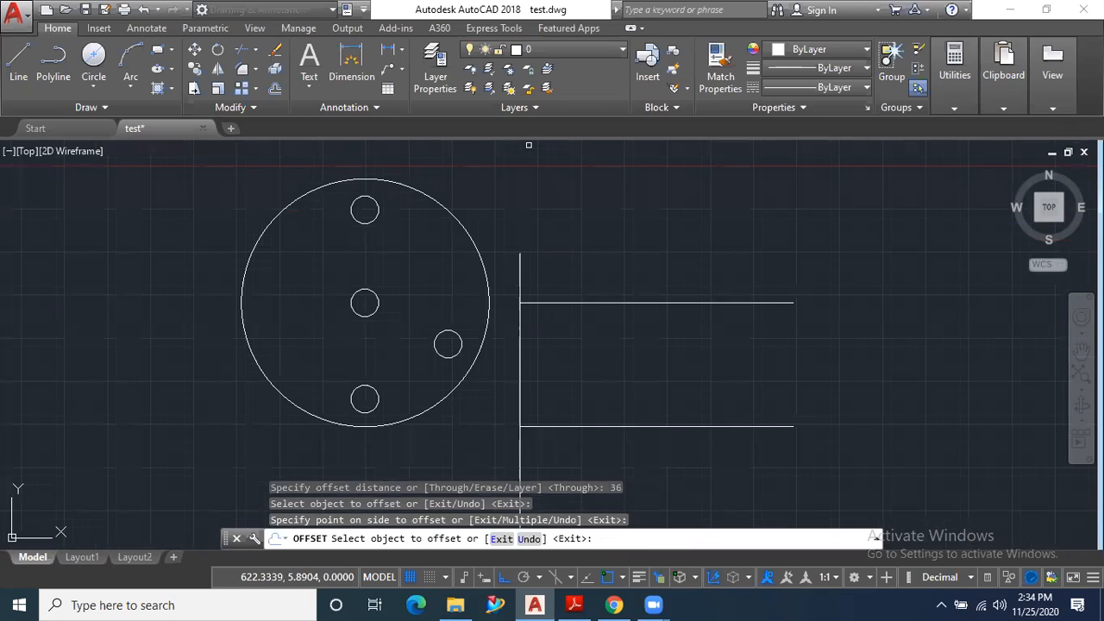
Step: Consult the reference PDF again, and extend the upper horizontal line's near end to meet the large circle
left_click(578, 604)
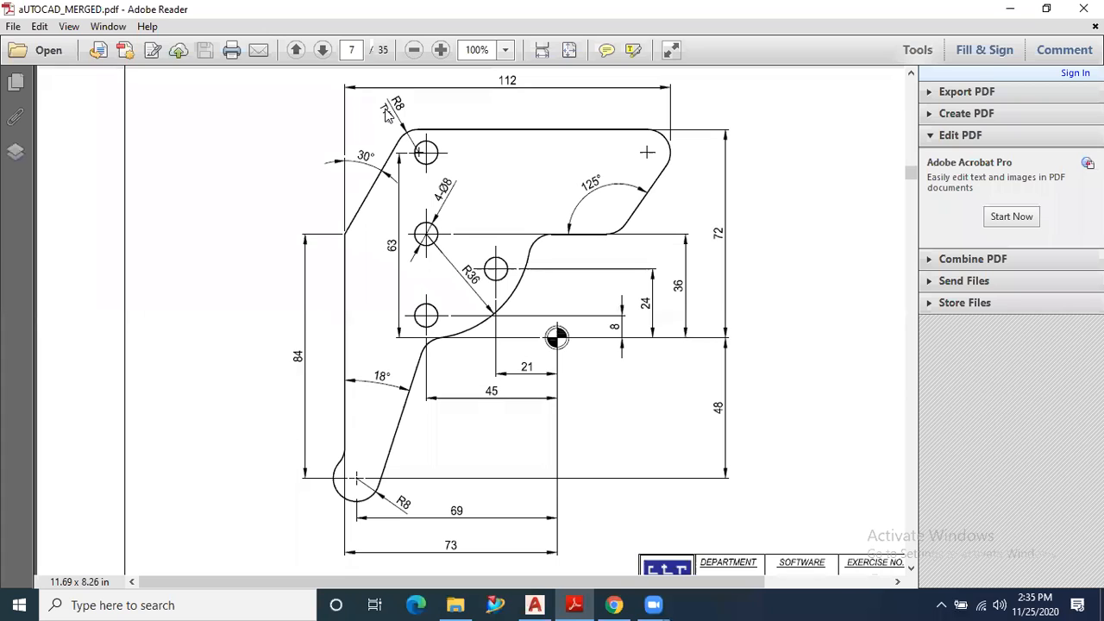
left_click(577, 602)
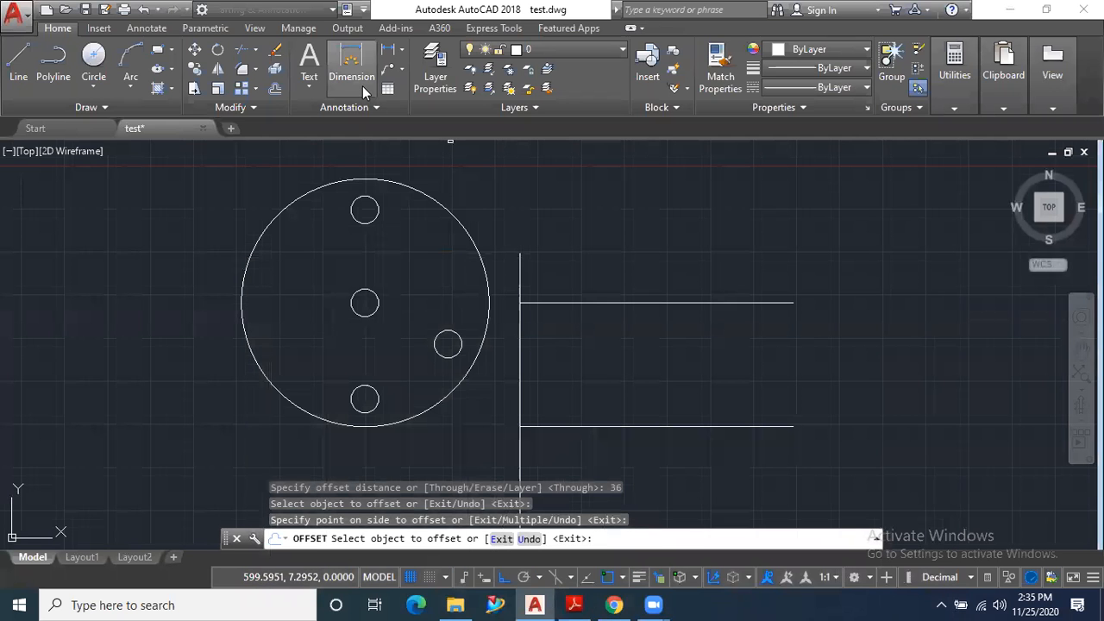
left_click(255, 49)
left_click(264, 100)
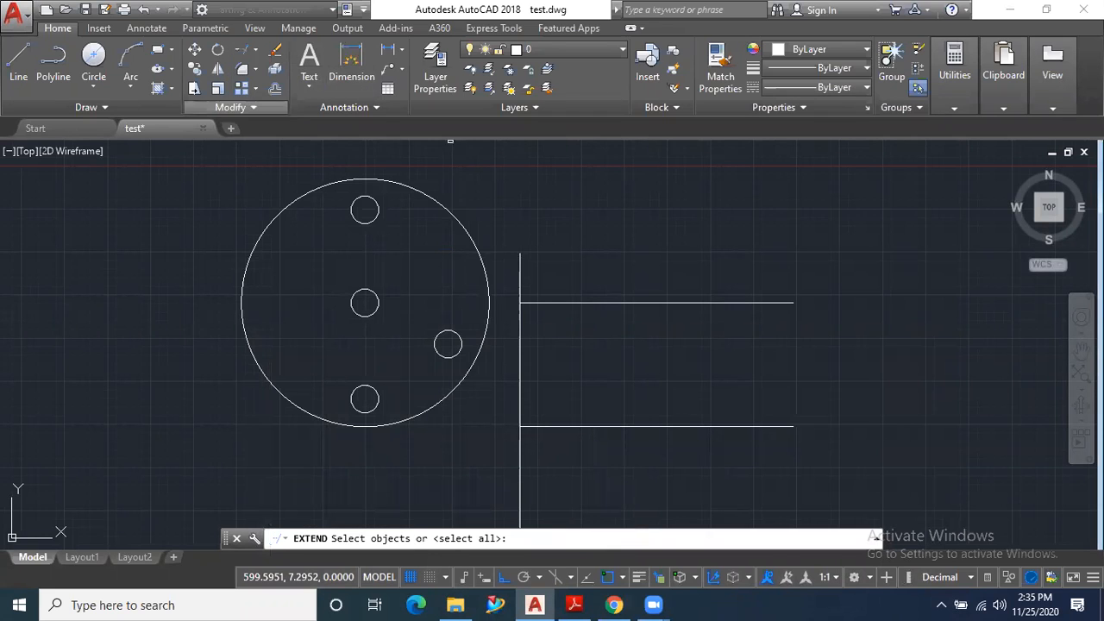
key("Return")
left_click(528, 302)
left_click(460, 351)
key("Escape")
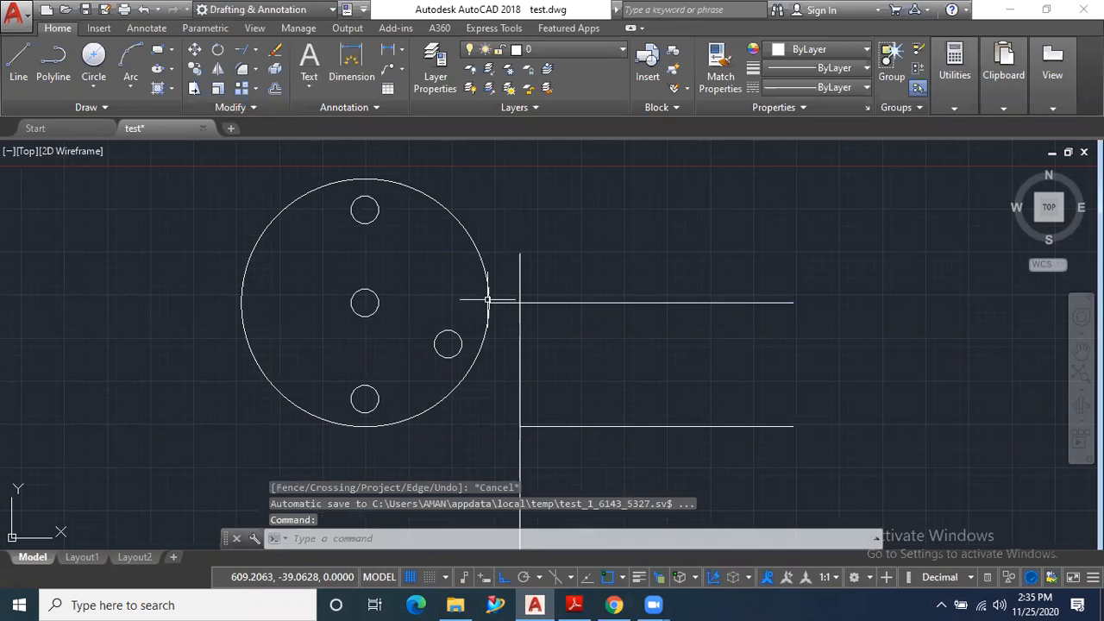
Step: Fillet the large circle and the extended horizontal line with a radius of 8
scroll(489, 296, "up", 2)
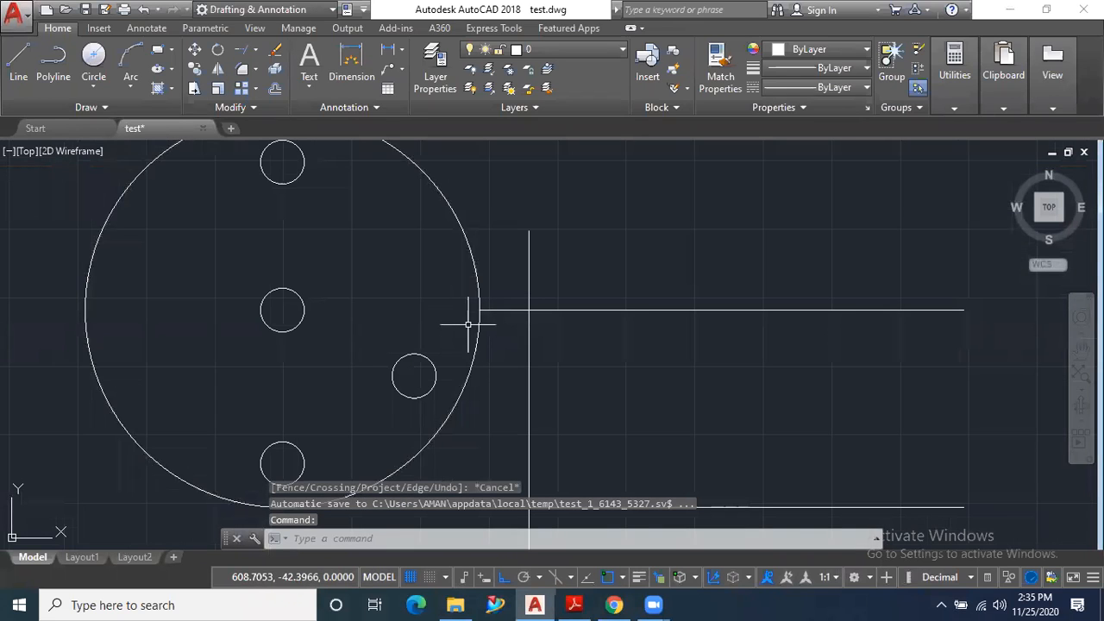
left_click(244, 72)
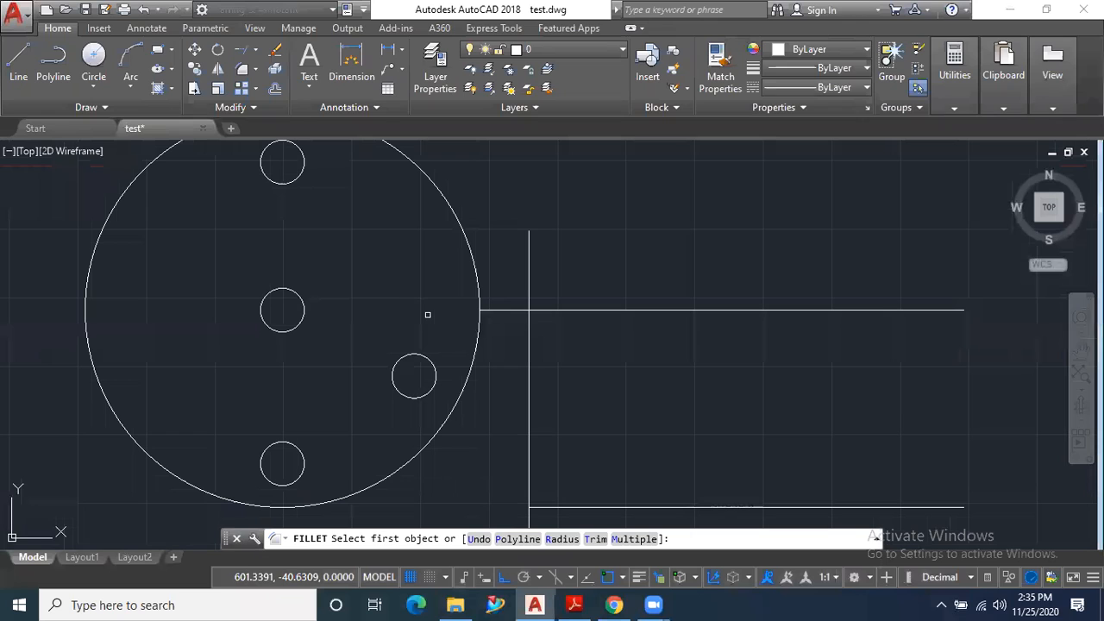
left_click(560, 538)
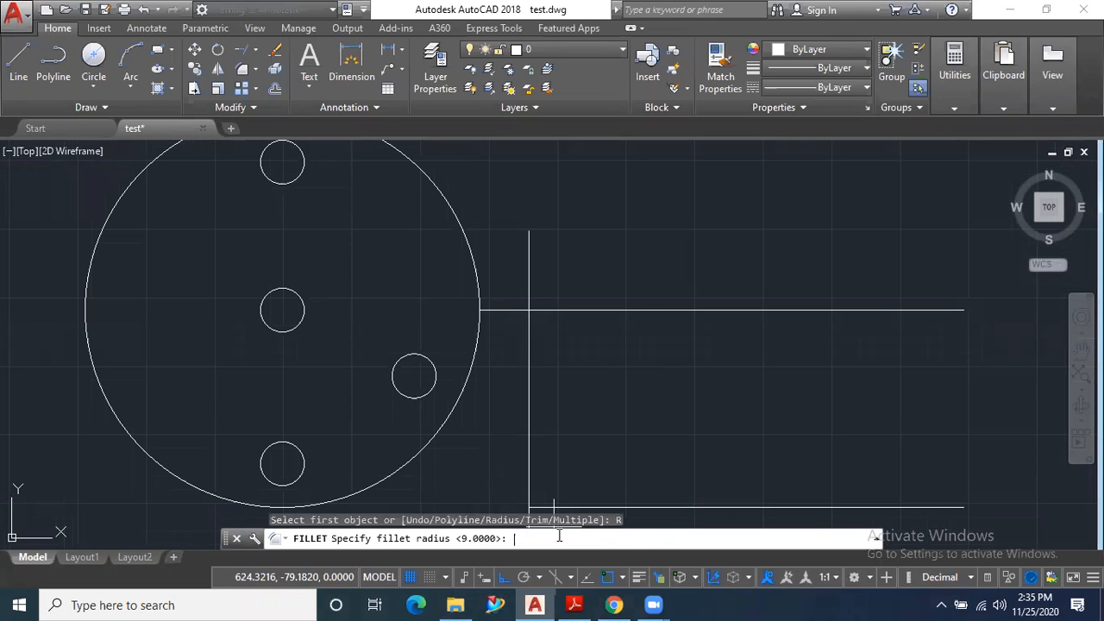
type("8")
key("Return")
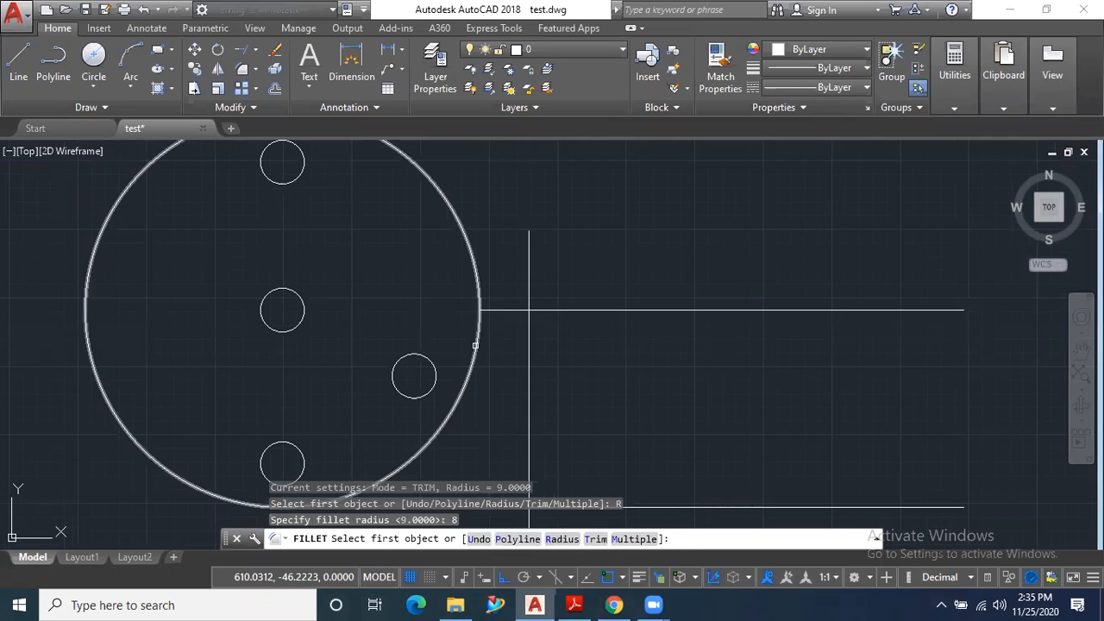
left_click(477, 348)
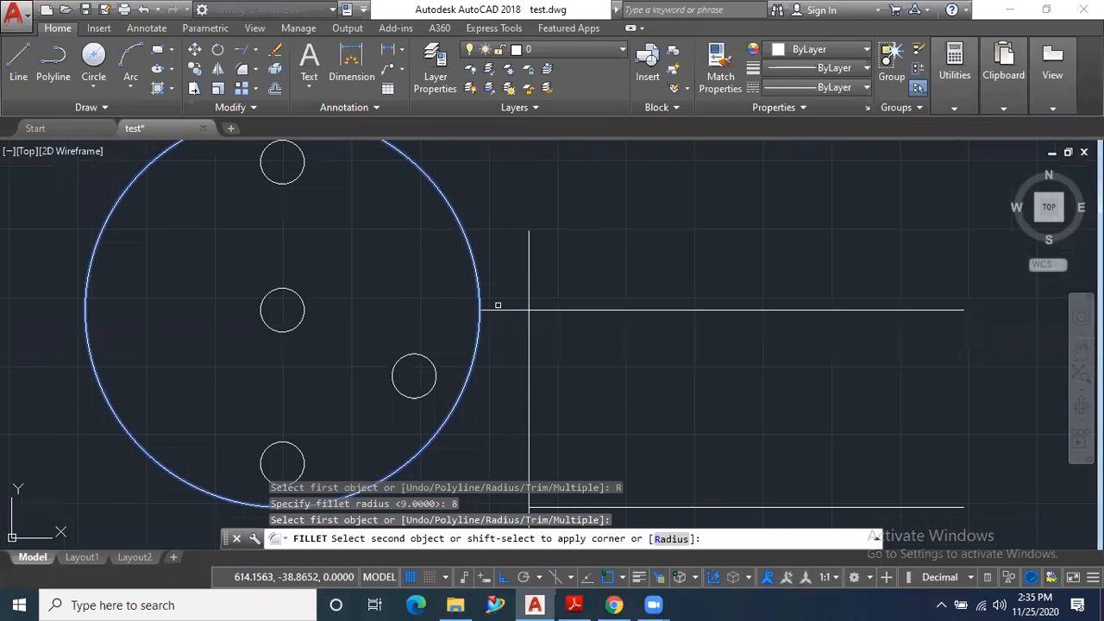
left_click(498, 307)
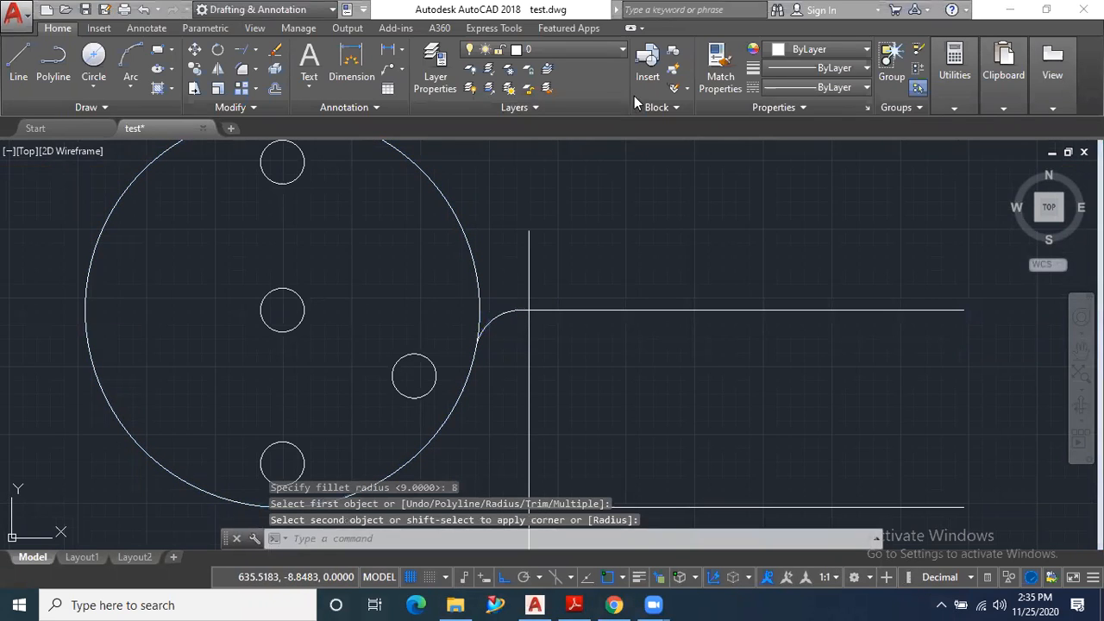
scroll(499, 275, "down", 1)
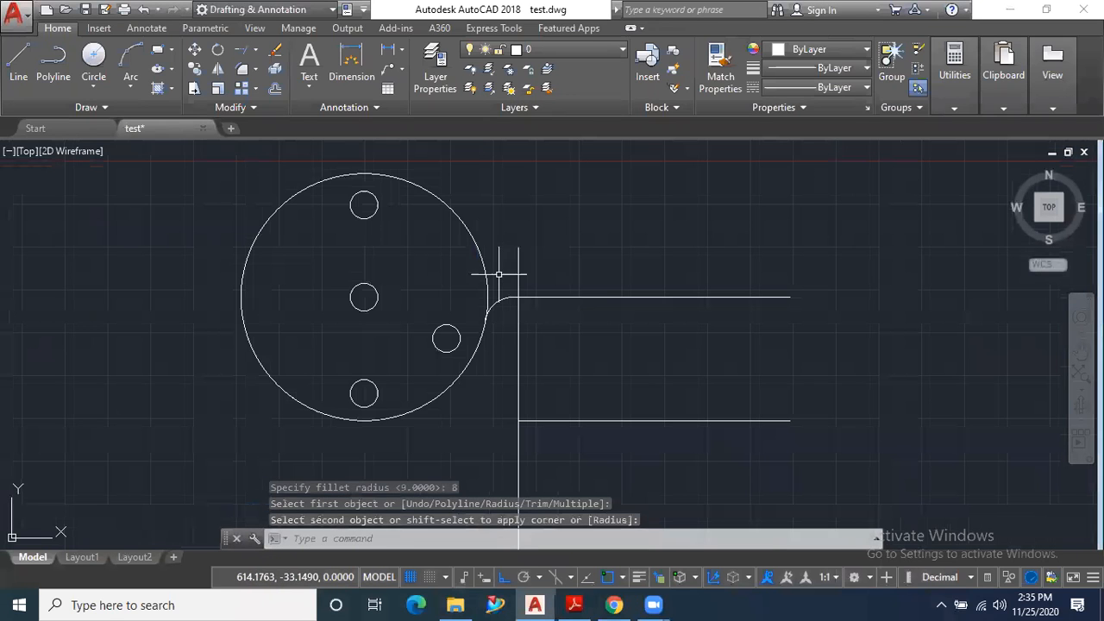
Step: Review the reference PDF in Adobe Reader, return to AutoCAD, and offset the lower horizontal reference line 72 upward
left_click(542, 603)
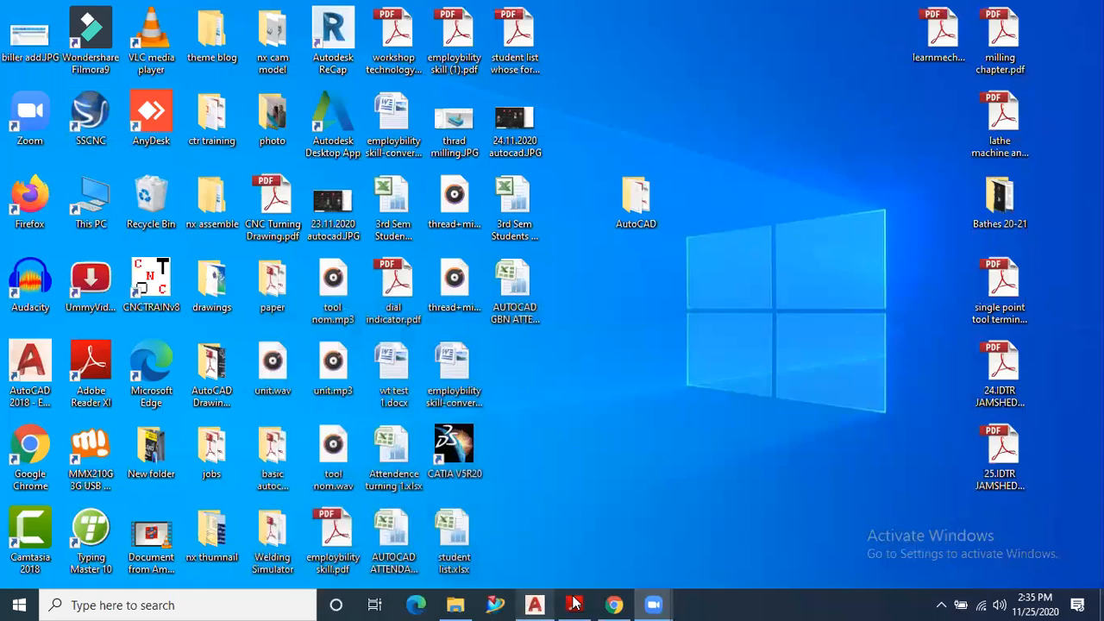
left_click(575, 603)
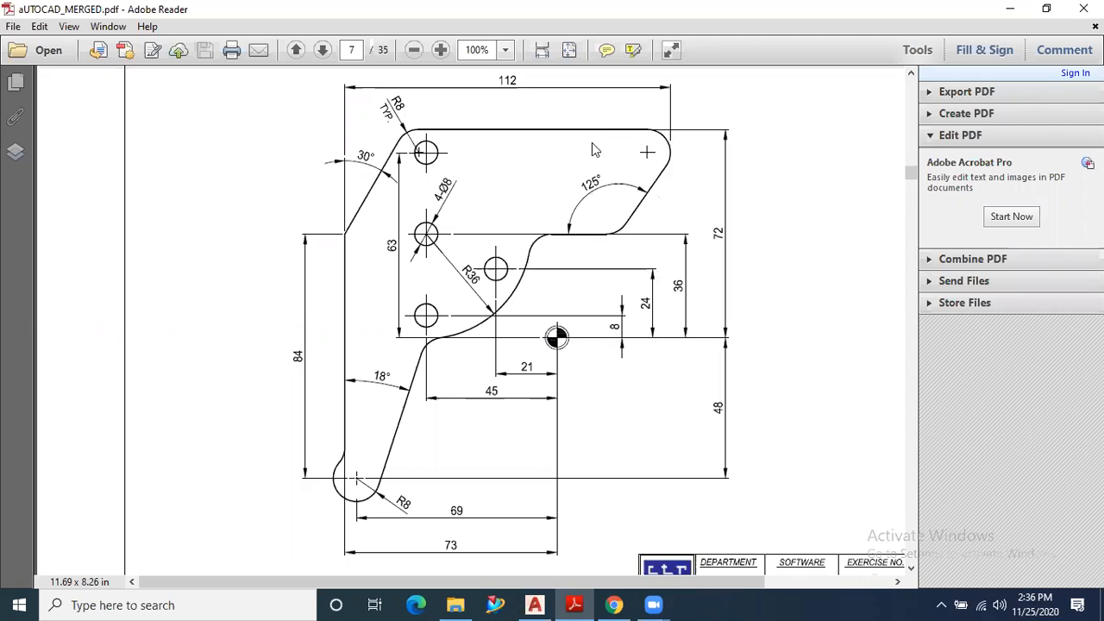
left_click(535, 605)
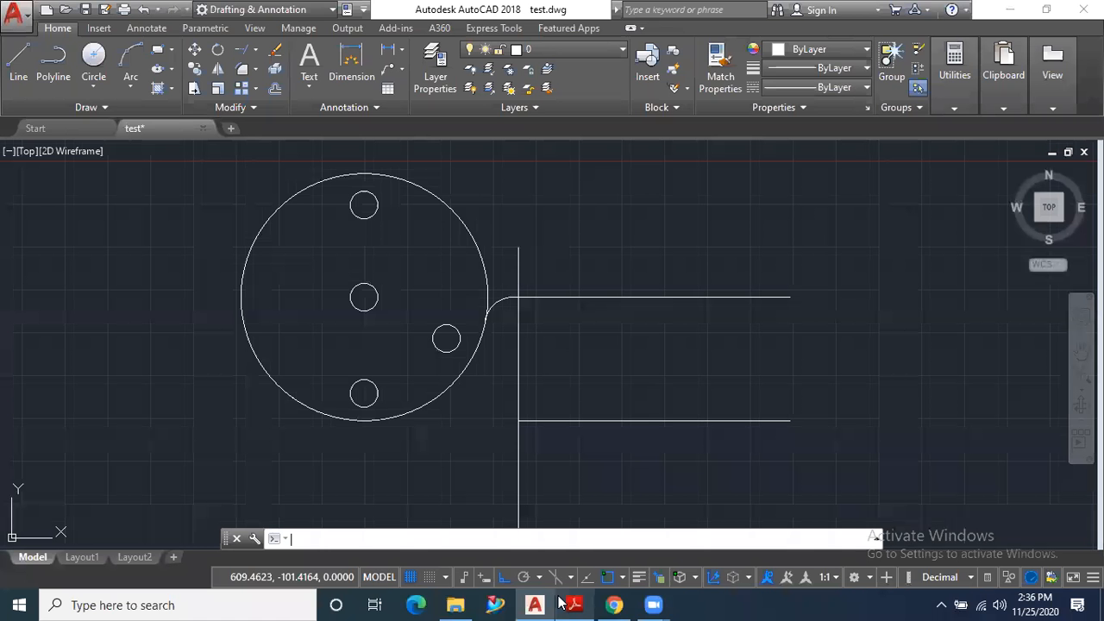
scroll(511, 385, "down", 2)
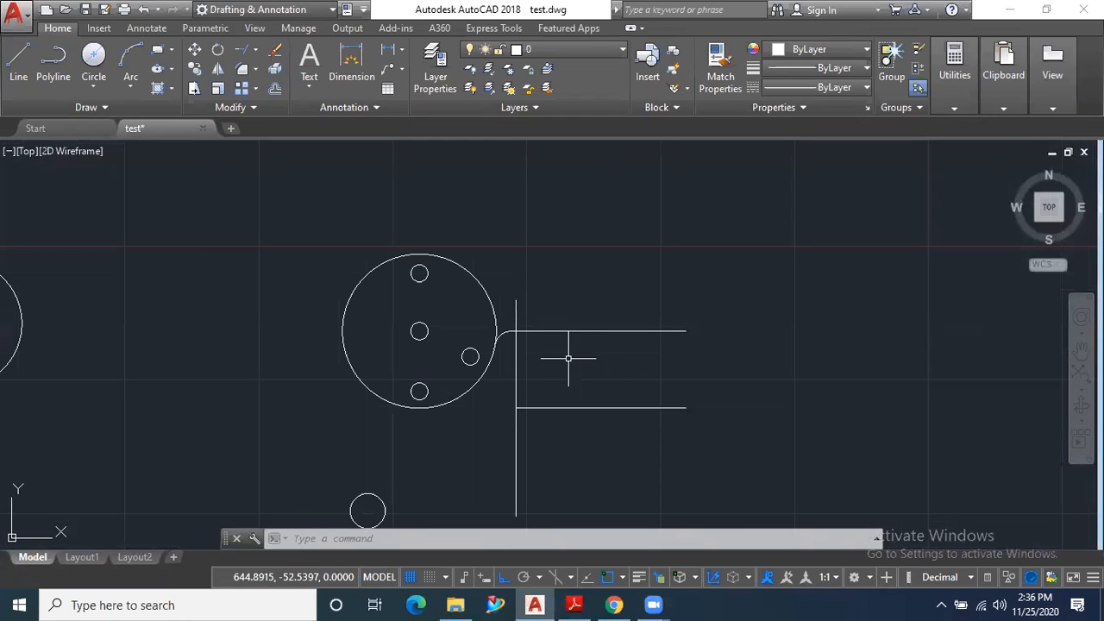
left_click(275, 88)
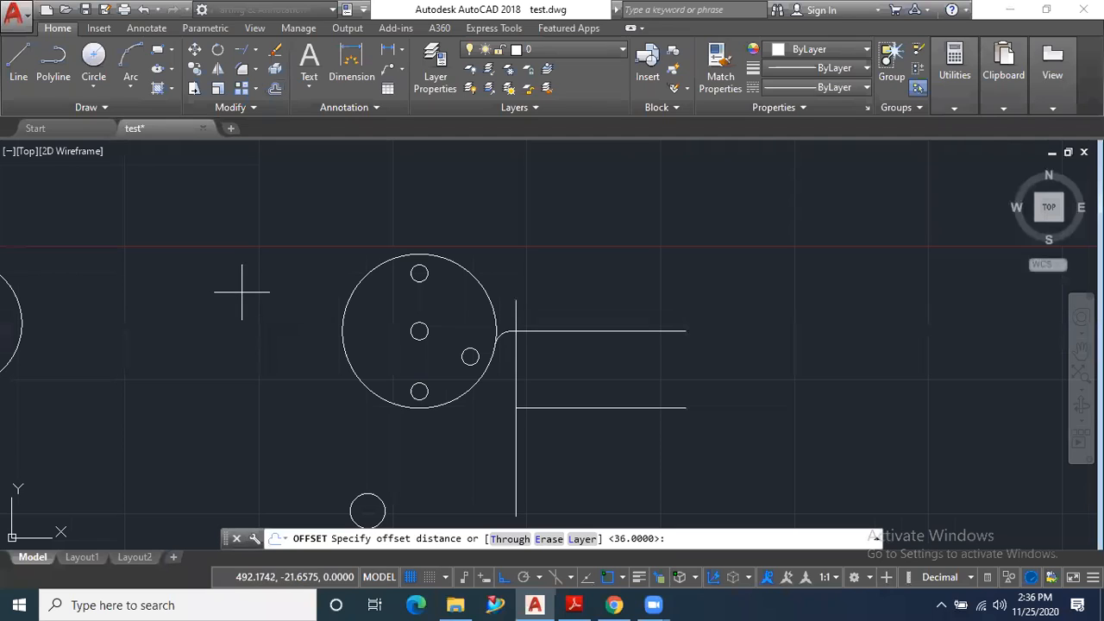
type("72")
key("Return")
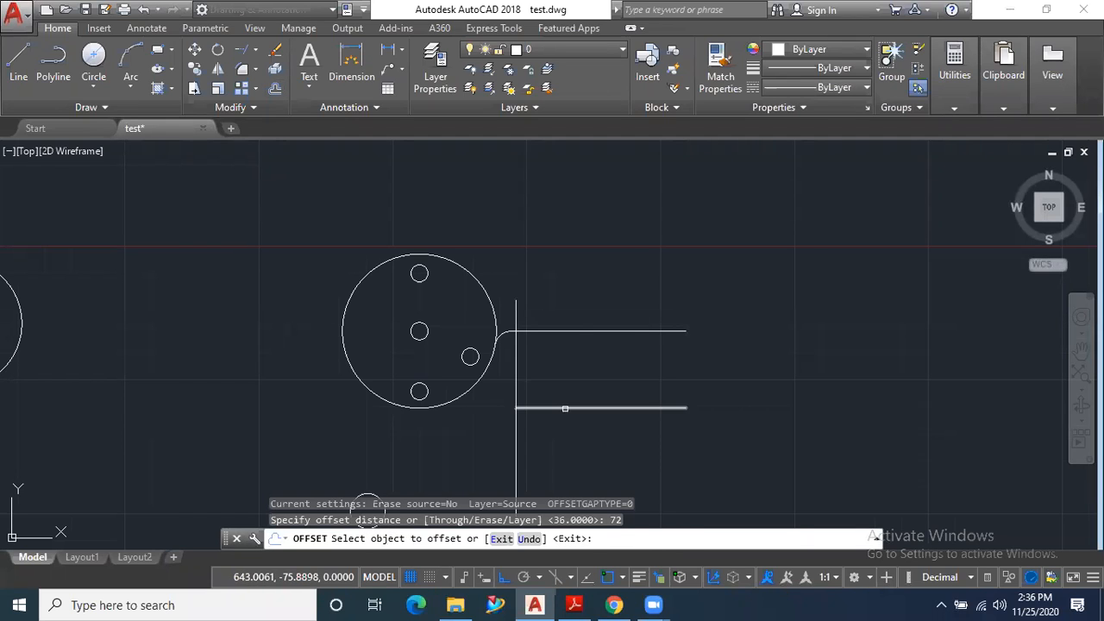
left_click(565, 407)
left_click(547, 226)
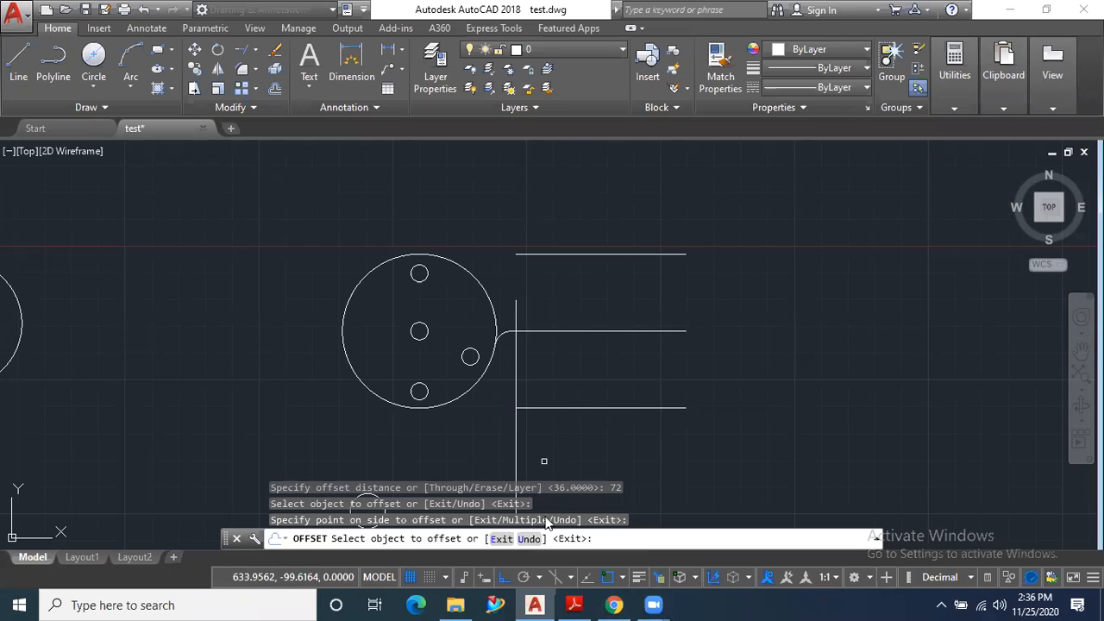
Step: Consult the reference PDF in Adobe Reader, return to AutoCAD, and offset the vertical reference line 73 to the left
left_click(574, 604)
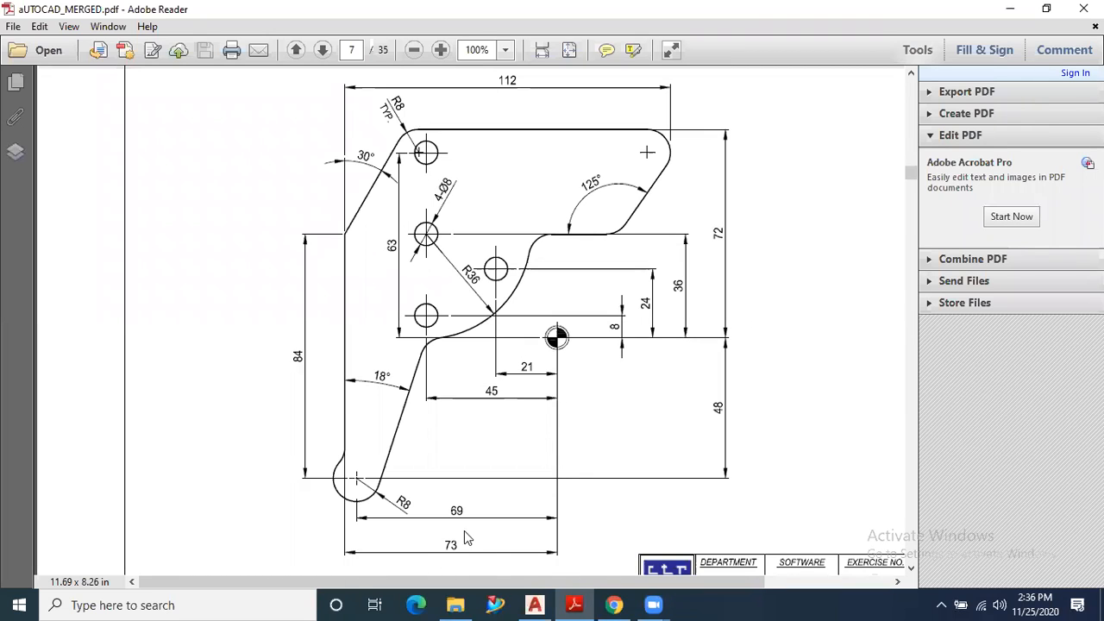
left_click(535, 605)
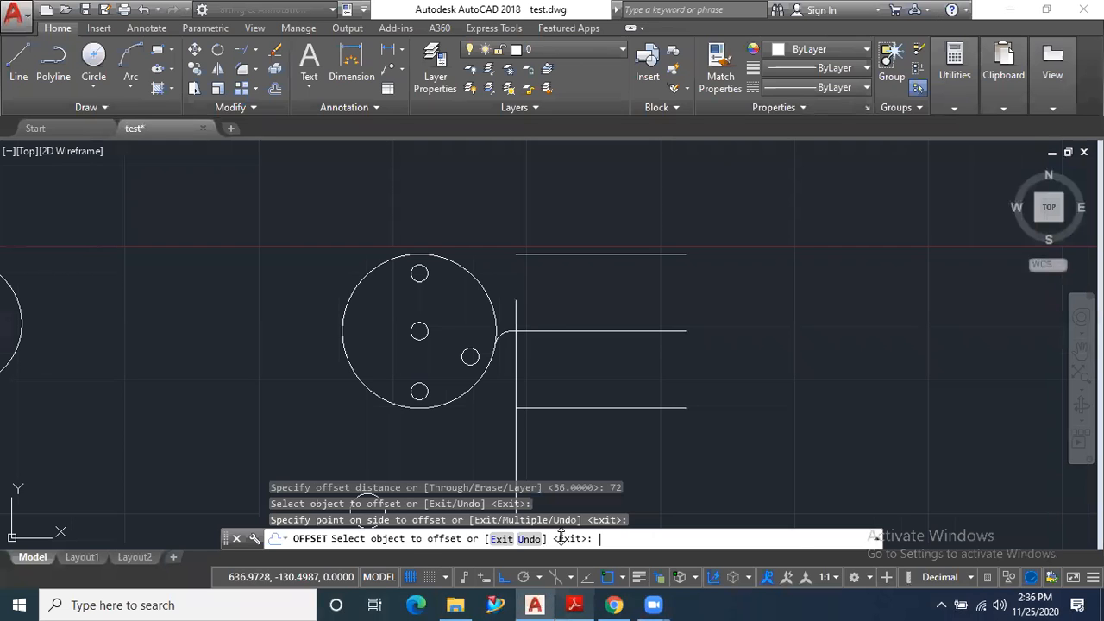
left_click(275, 87)
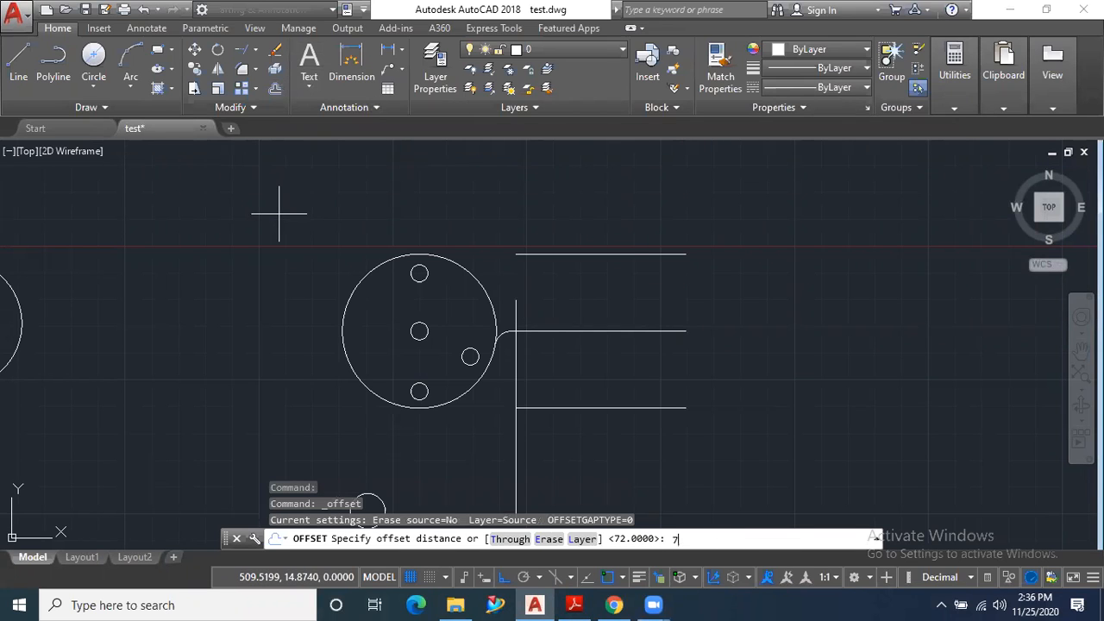
type("73")
key("Return")
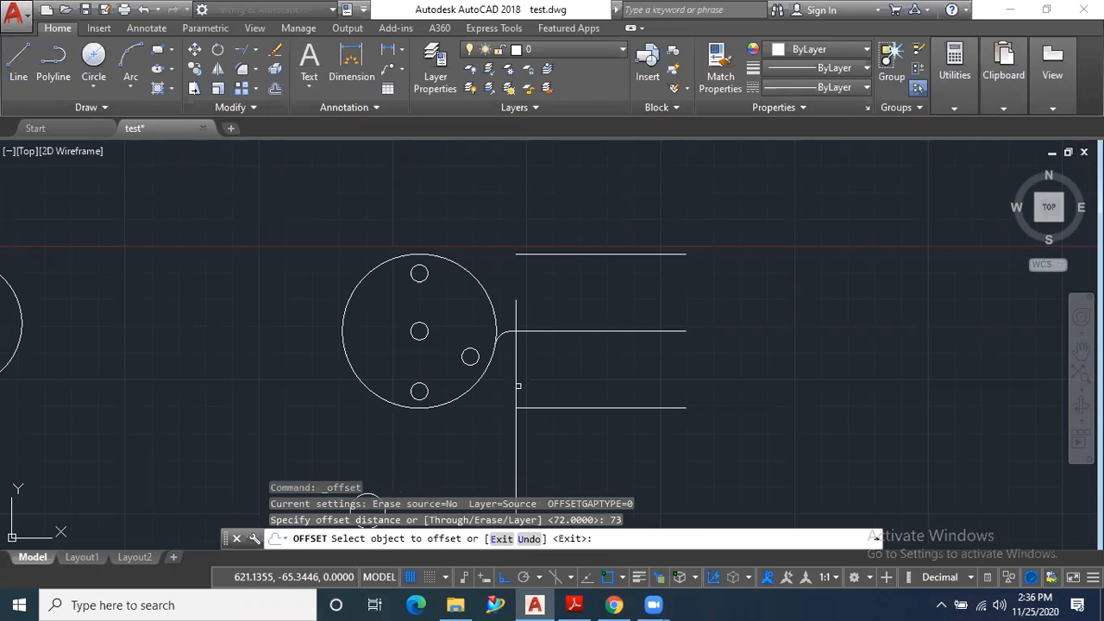
left_click(516, 383)
left_click(333, 382)
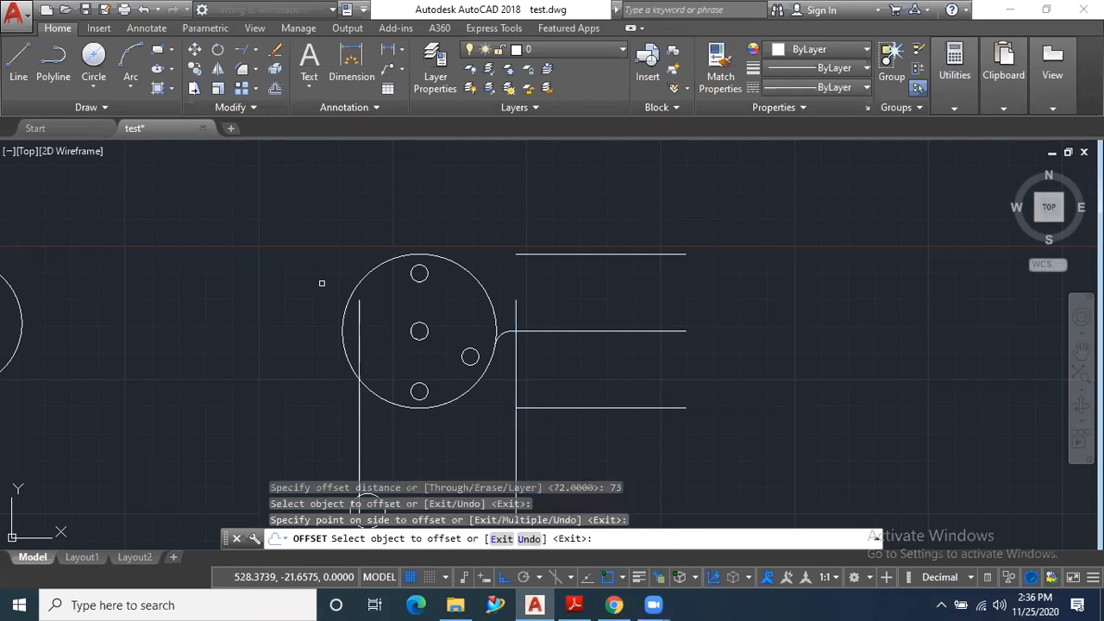
Step: Examine the bracket plate's upper corner and outline in the reference PDF in Adobe Reader, and return to AutoCAD
scroll(337, 233, "down", 2)
scroll(323, 296, "up", 2)
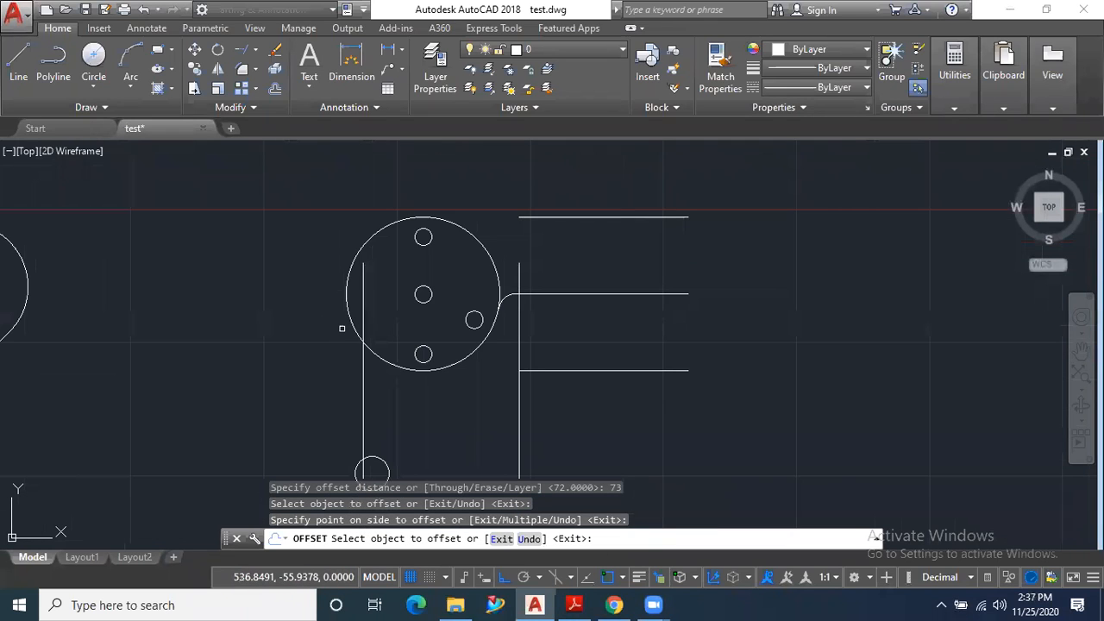
scroll(345, 329, "down", 2)
scroll(358, 401, "up", 1)
scroll(380, 414, "up", 1)
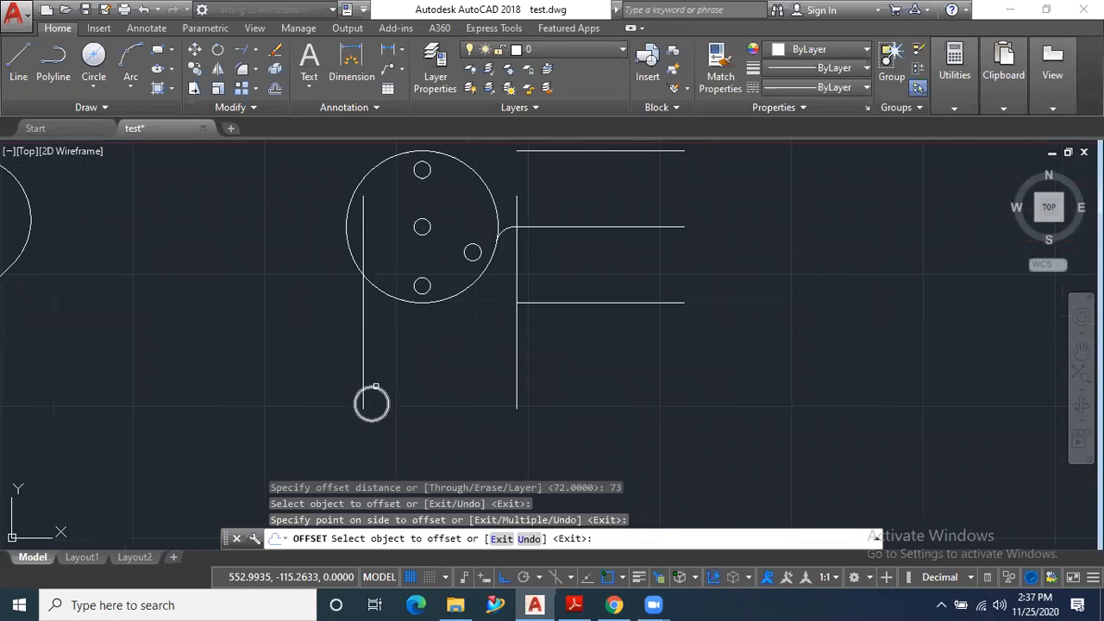
left_click(535, 603)
left_click(572, 603)
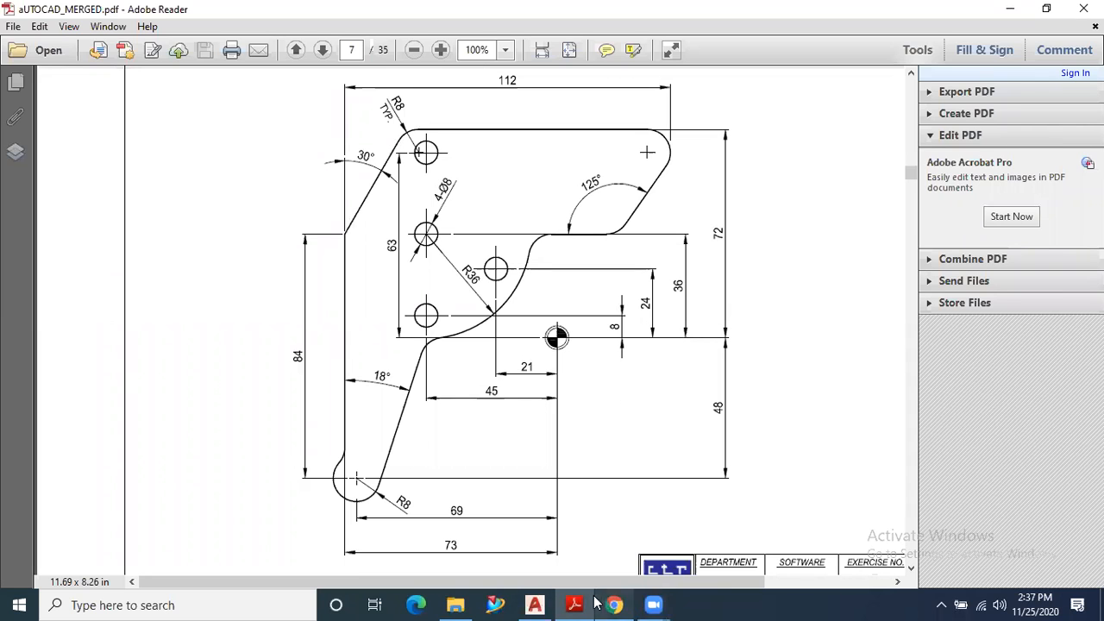
left_click(535, 605)
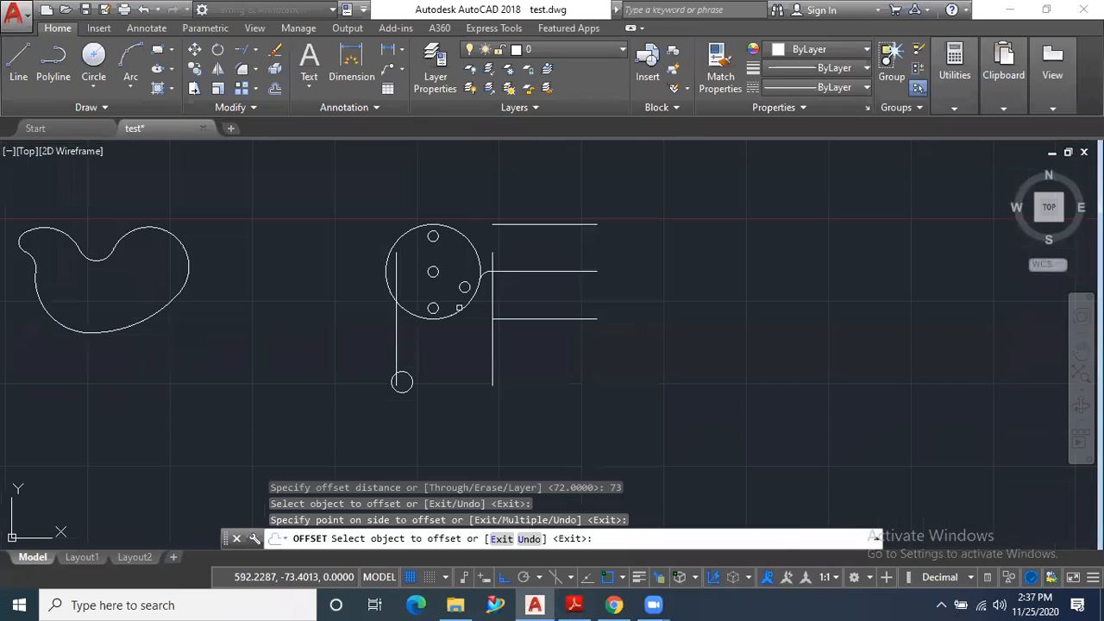
scroll(475, 203, "up", 2)
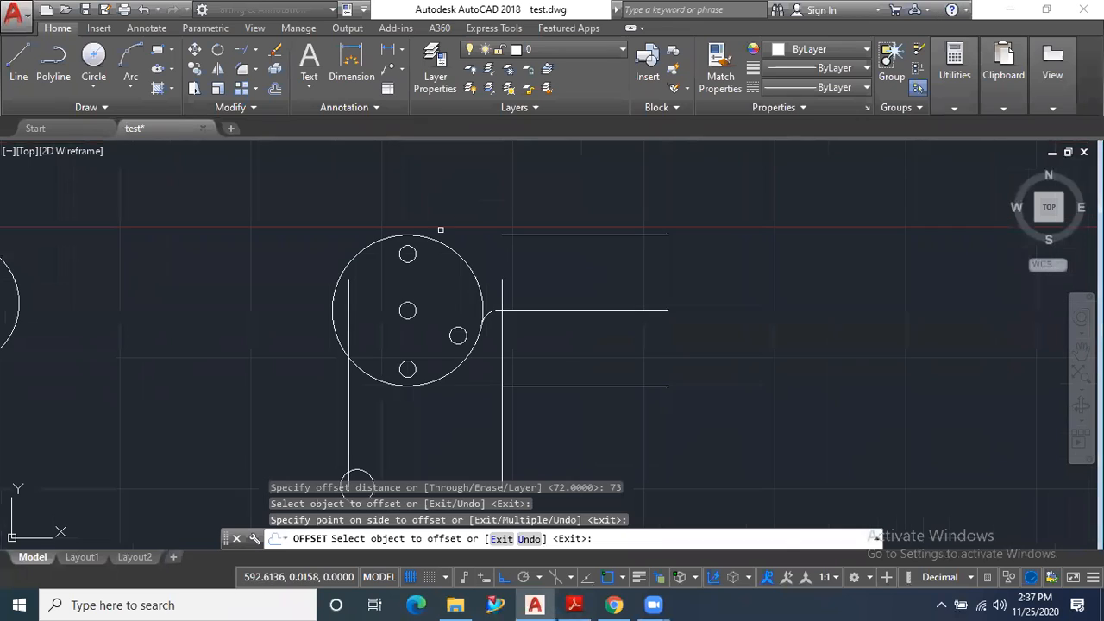
Step: Fillet the offset vertical line and the uppermost horizontal line with a radius of 0 to form a sharp corner
left_click(243, 69)
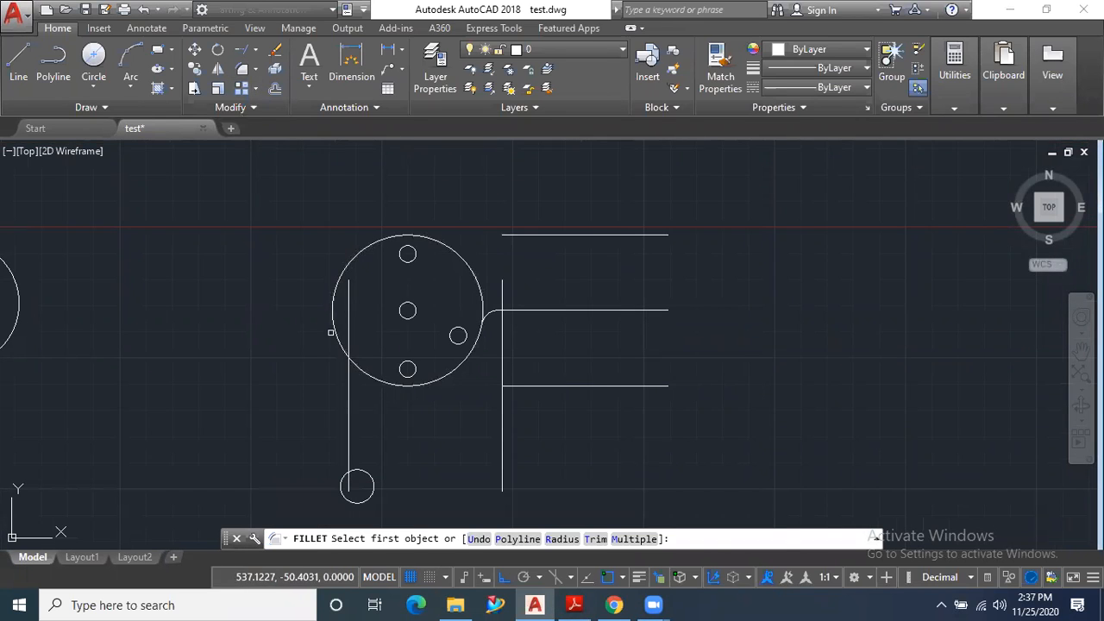
left_click(349, 298)
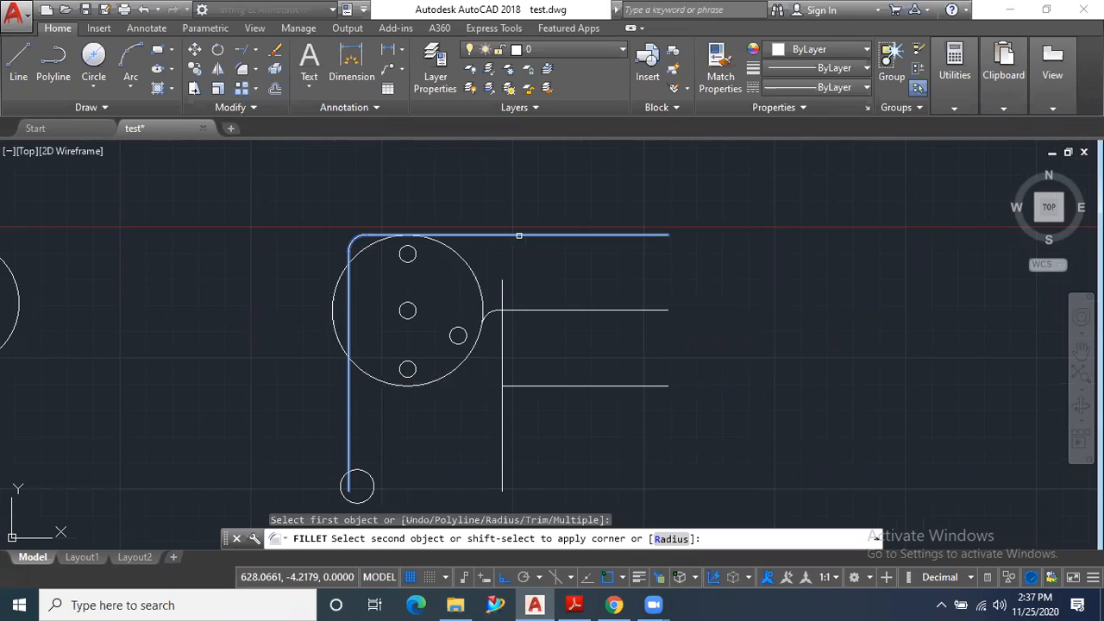
left_click(672, 539)
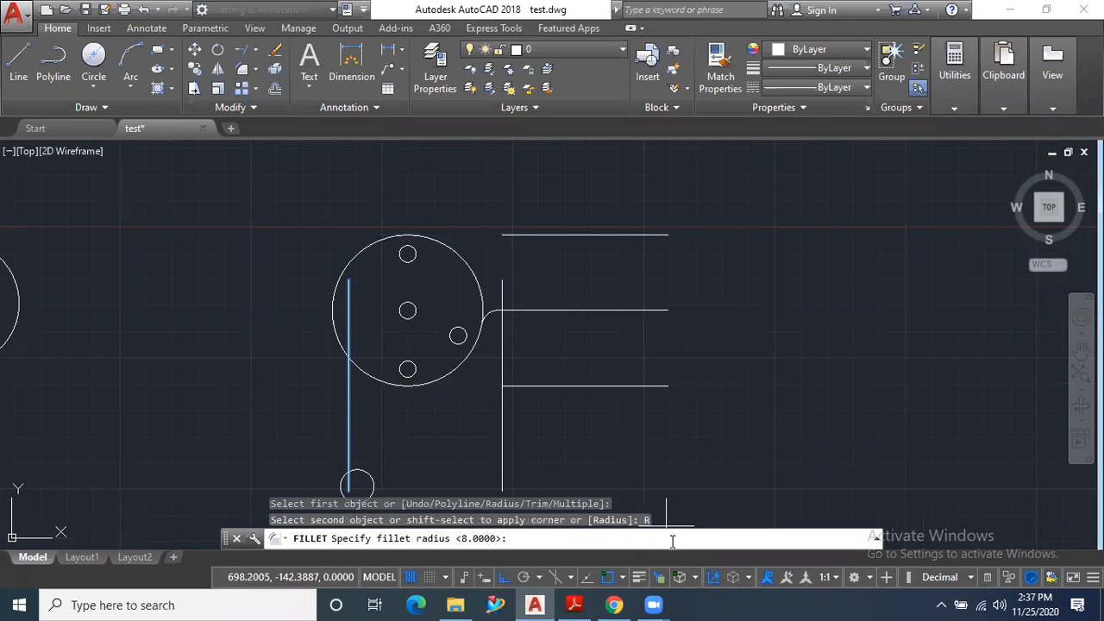
type("0")
key("Return")
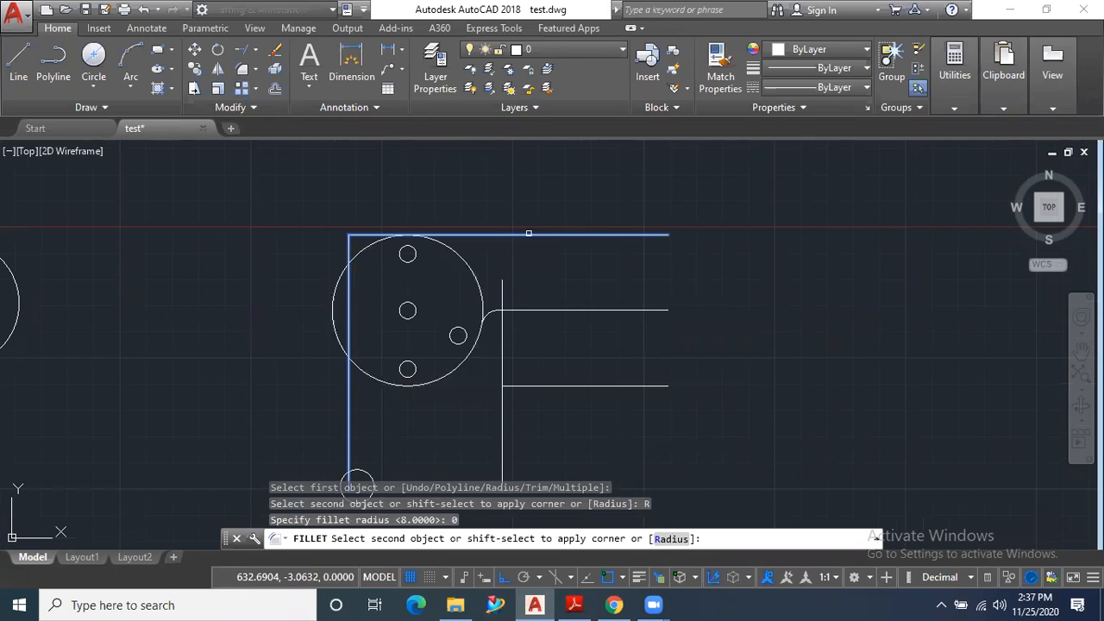
left_click(529, 234)
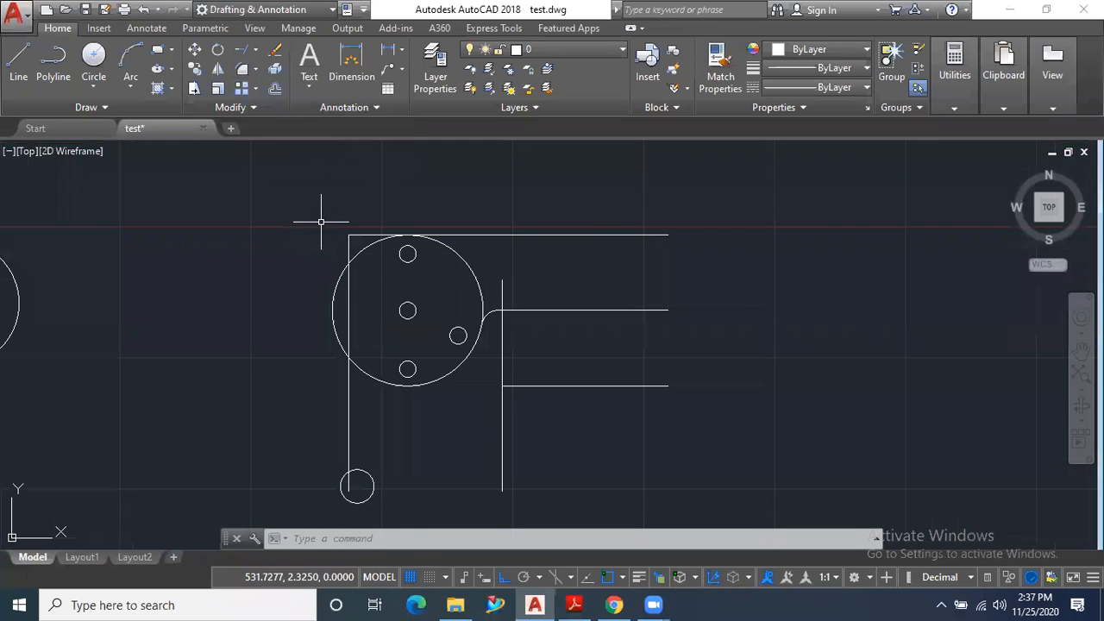
Step: Trim the lower end of the left vertical line that lies inside the small bottom circle
scroll(352, 208, "down", 2)
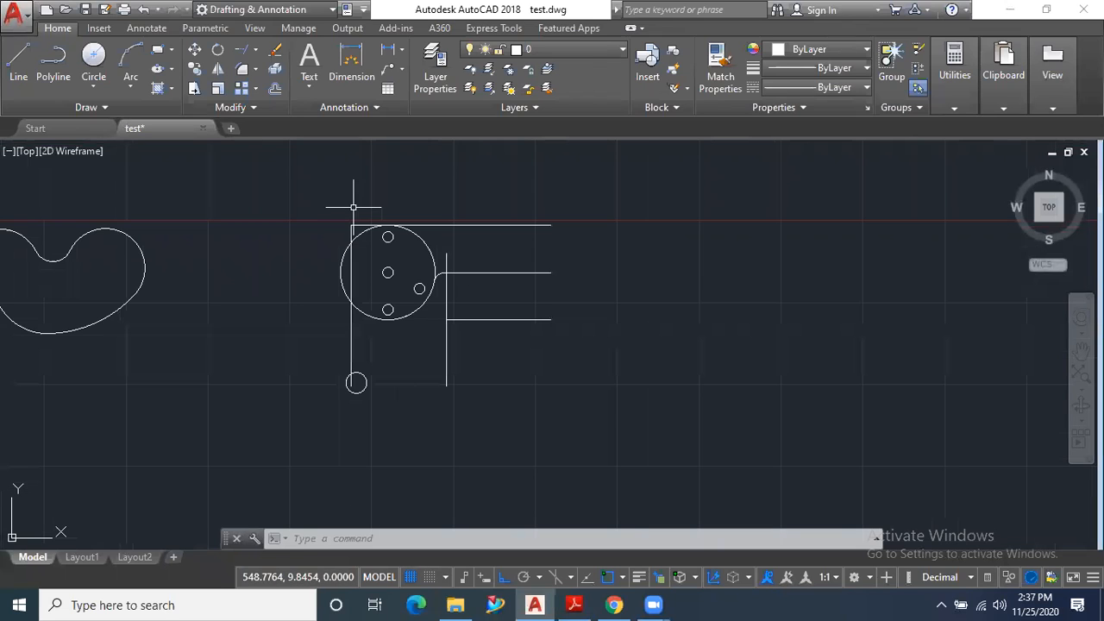
scroll(362, 233, "up", 2)
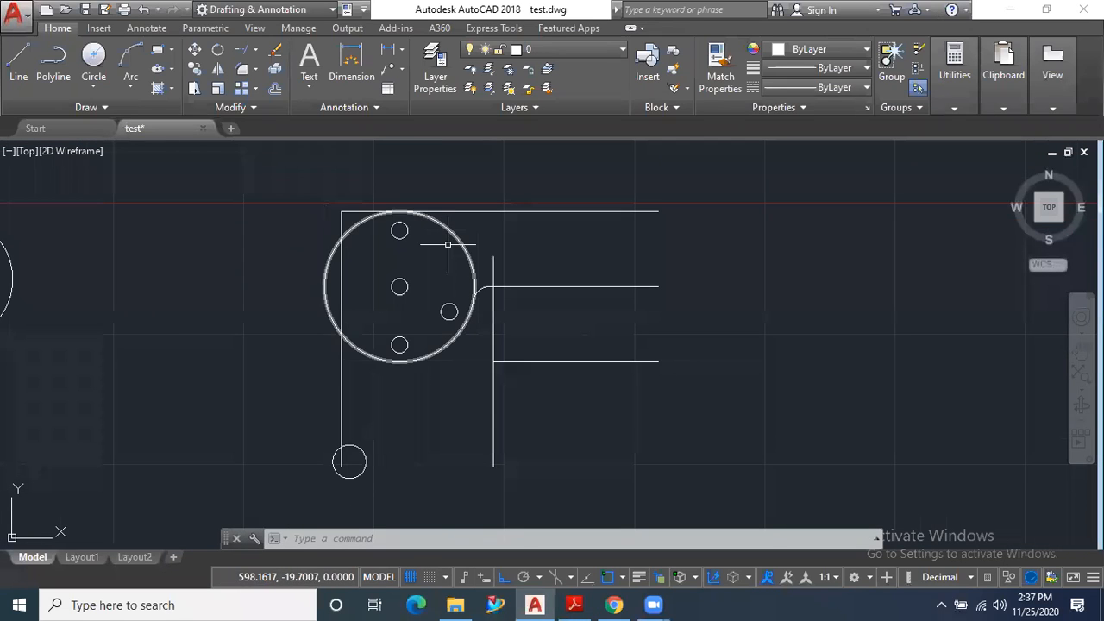
scroll(347, 461, "up", 4)
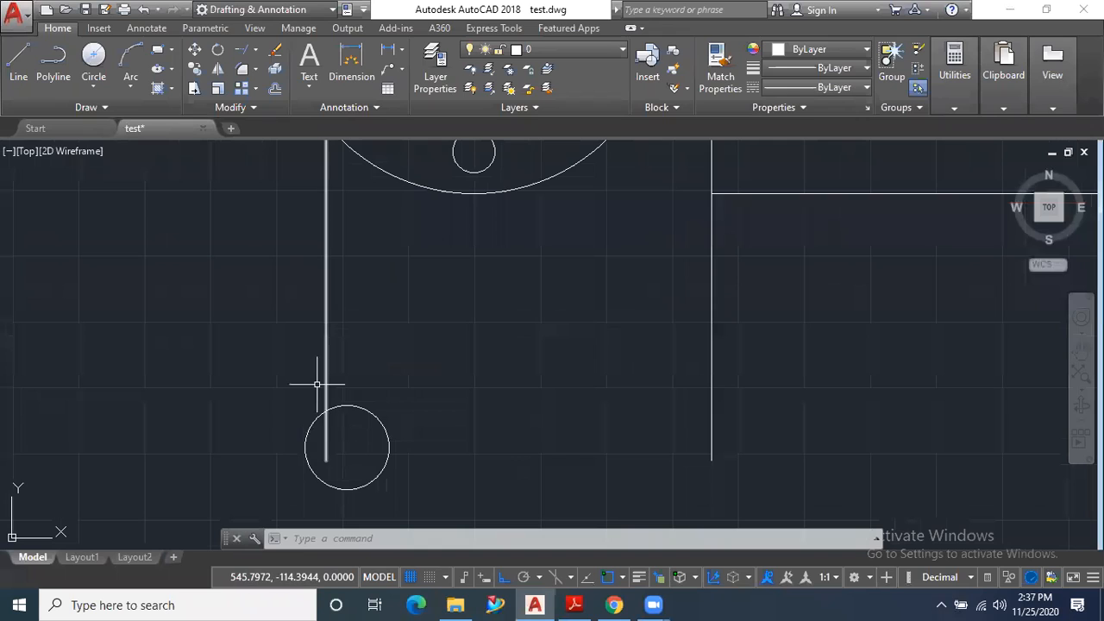
left_click(243, 49)
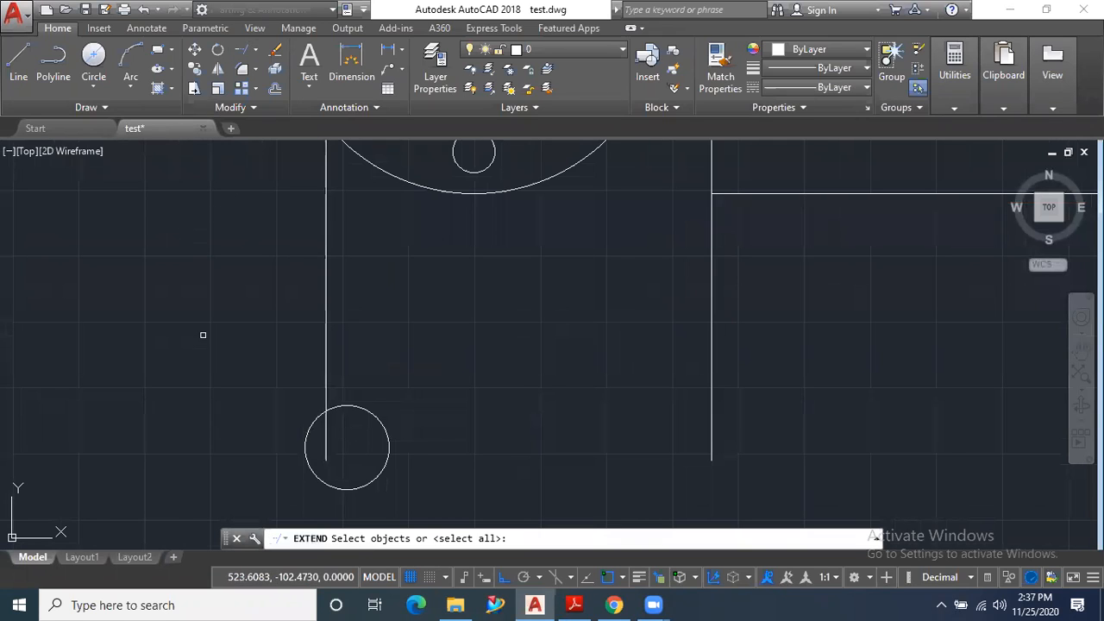
left_click(256, 50)
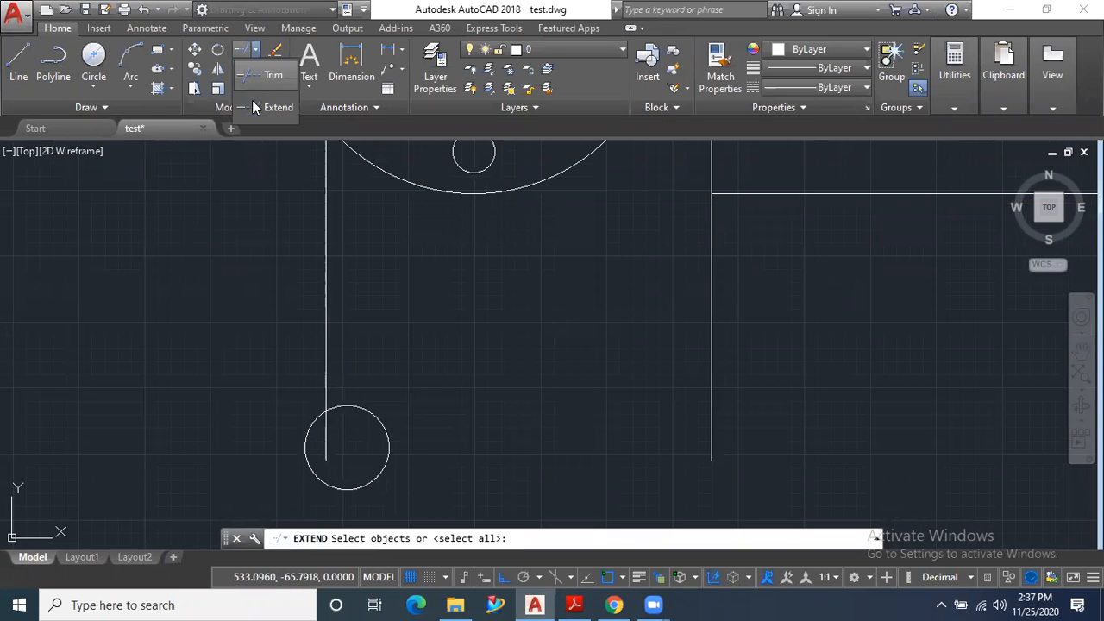
left_click(255, 78)
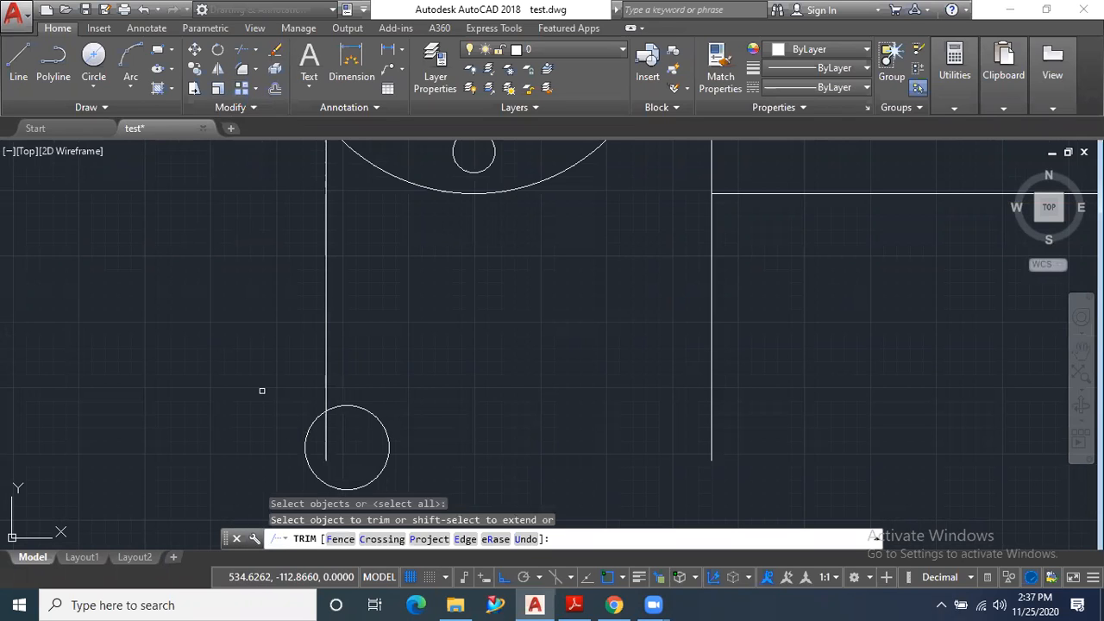
left_click(308, 426)
left_click(322, 450)
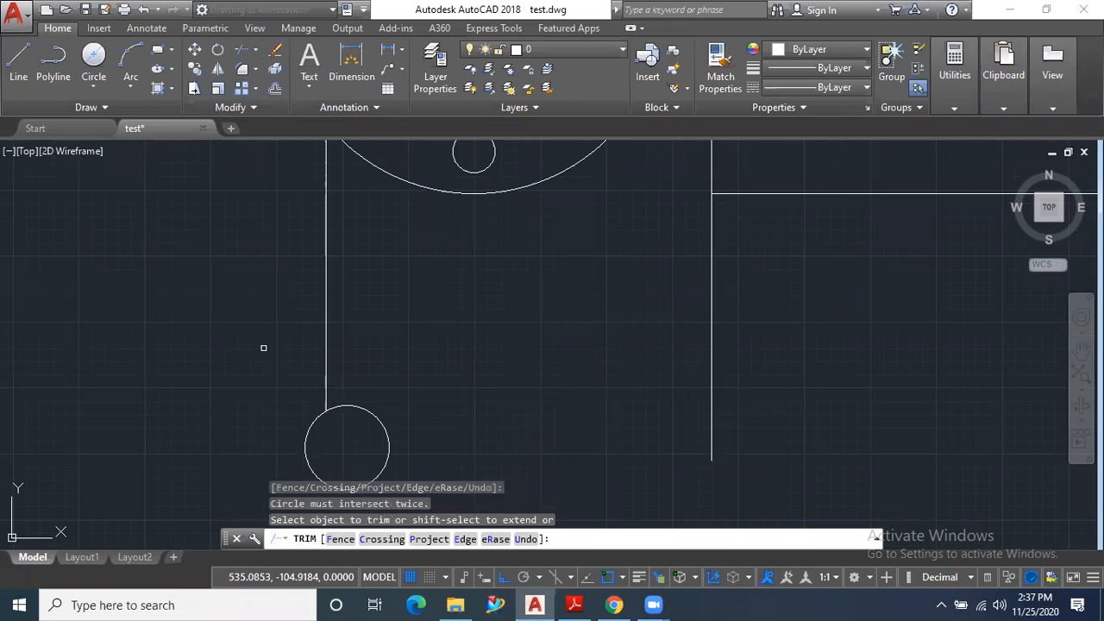
scroll(263, 347, "down", 2)
left_click(440, 354)
scroll(585, 369, "down", 1)
scroll(360, 206, "up", 1)
key("Escape")
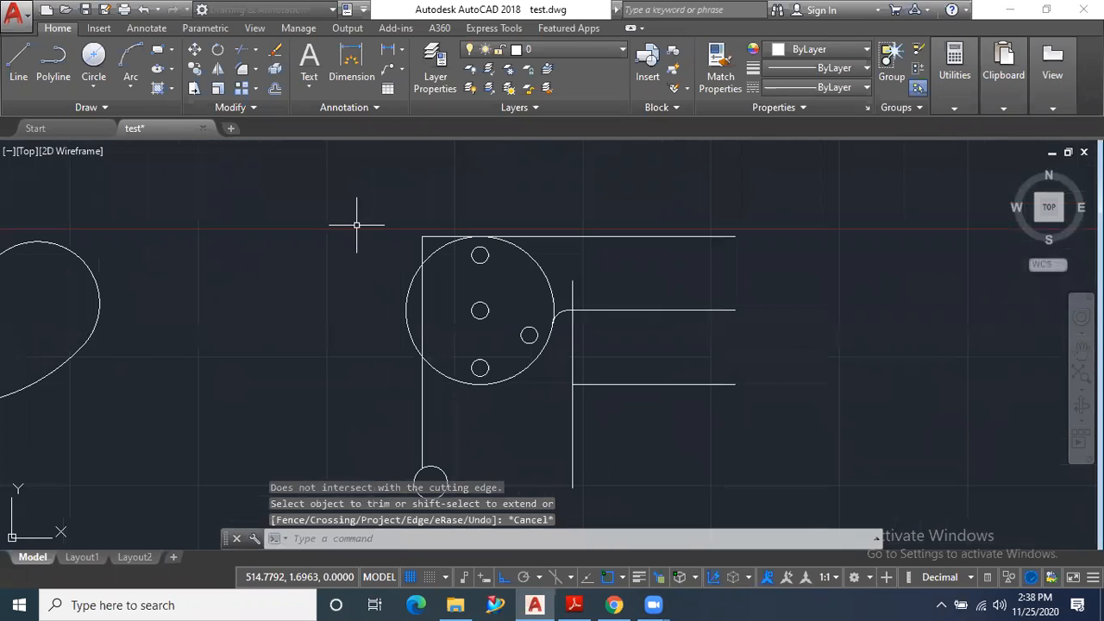
Step: Trim away the large circle's upper arc and the part outside the left vertical line
scroll(509, 349, "up", 3)
scroll(507, 343, "down", 3)
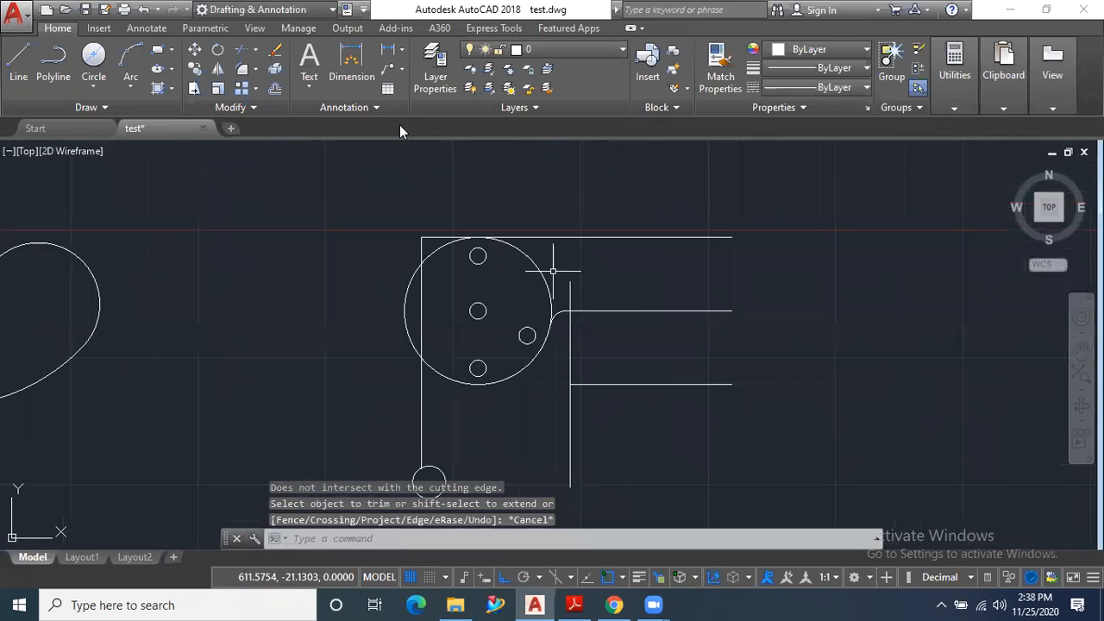
left_click(243, 49)
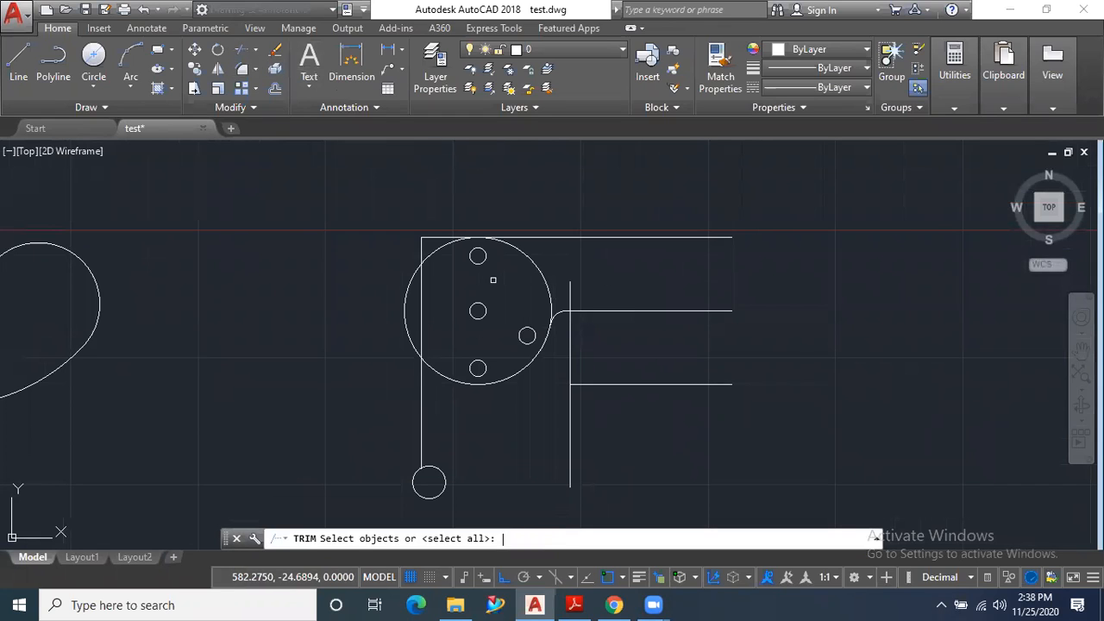
key("Return")
left_click(474, 246)
left_click(523, 252)
left_click(407, 318)
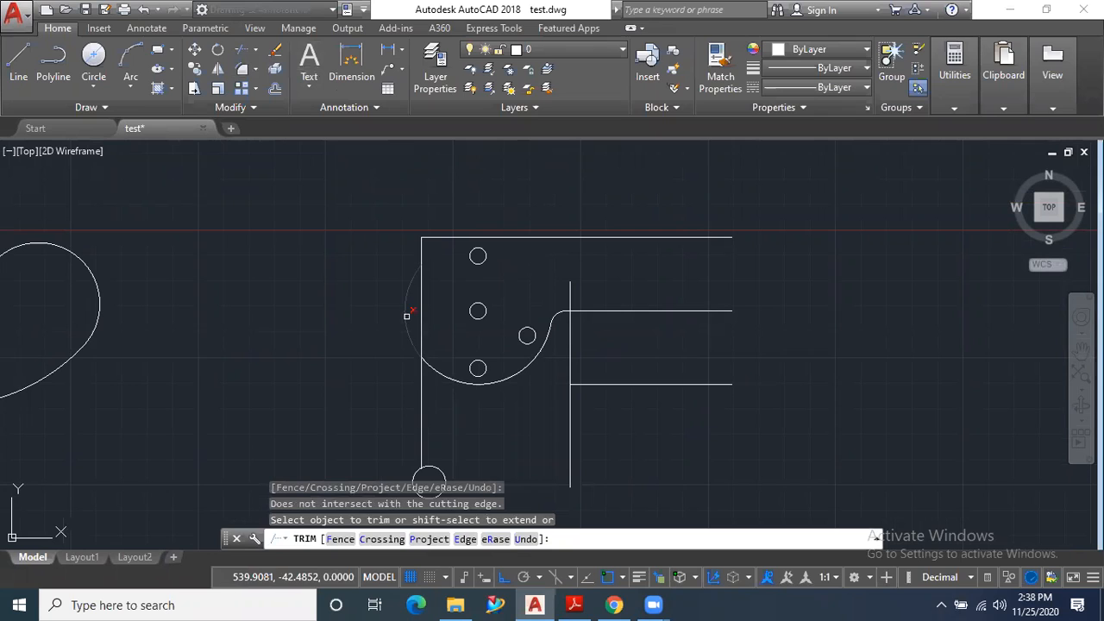
key("Escape")
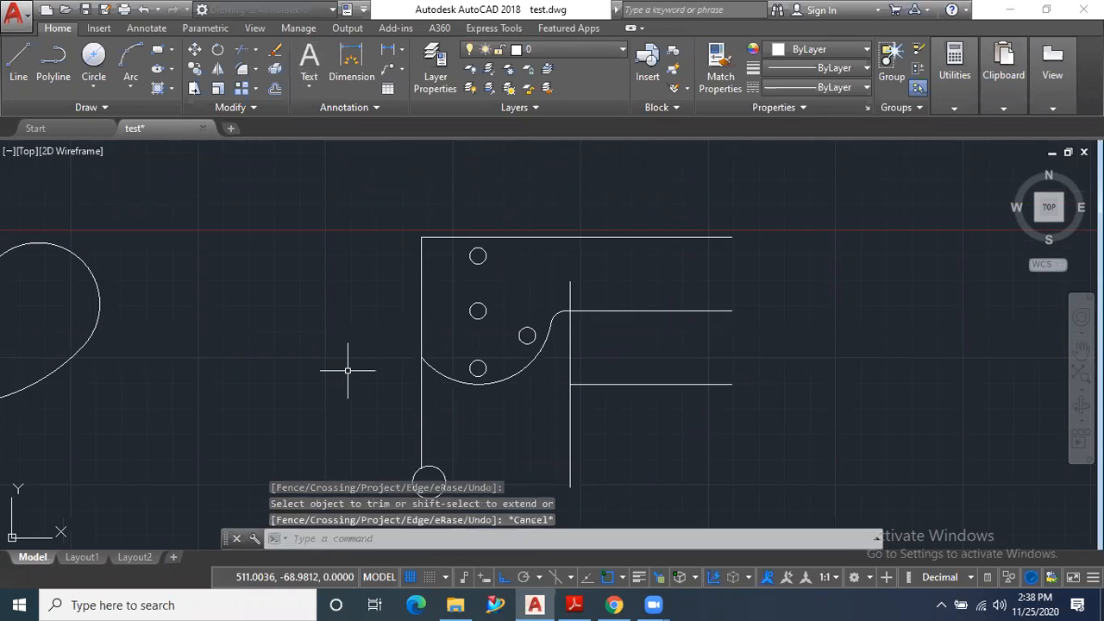
Step: Review the reference PDF in Adobe Reader, return to AutoCAD, and extend the middle horizontal line through the central hole to the left vertical line
scroll(575, 294, "down", 3)
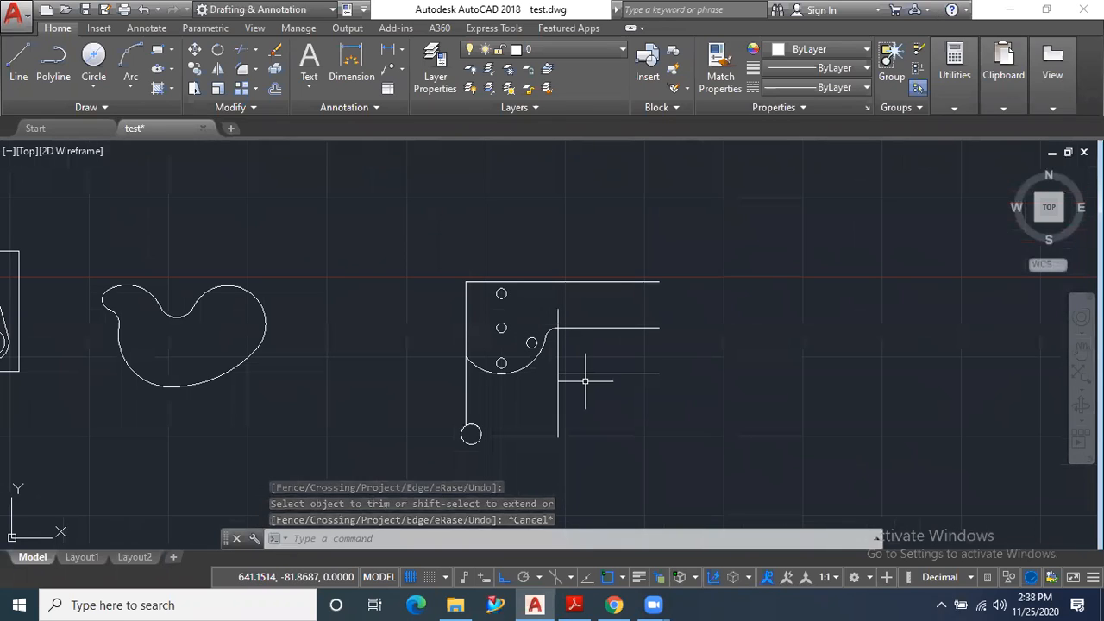
scroll(561, 358, "up", 2)
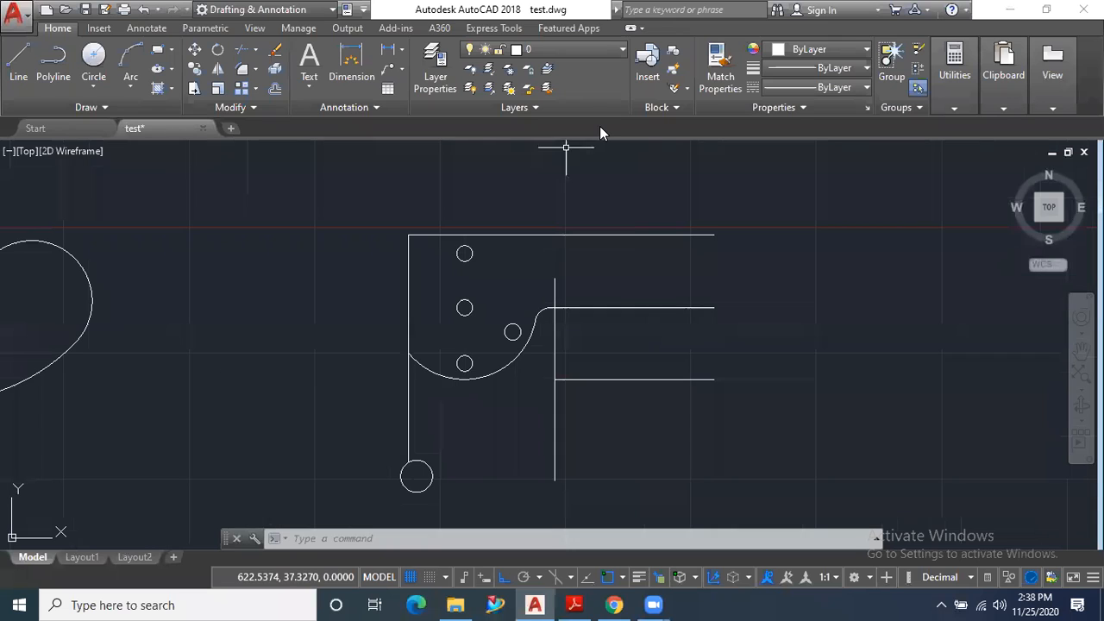
left_click(574, 601)
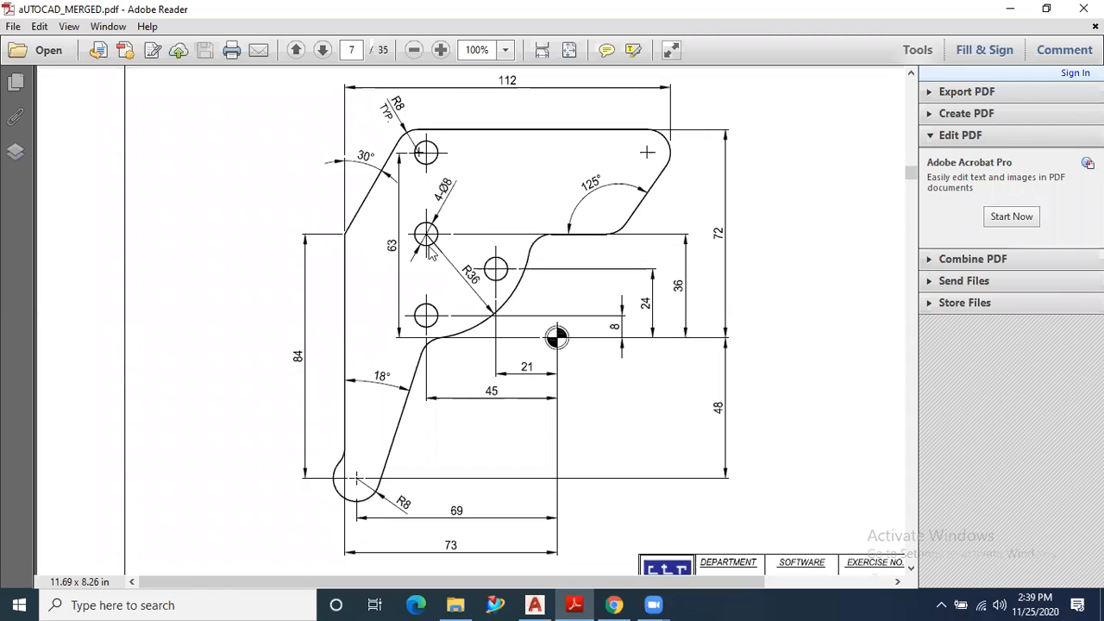
left_click(536, 604)
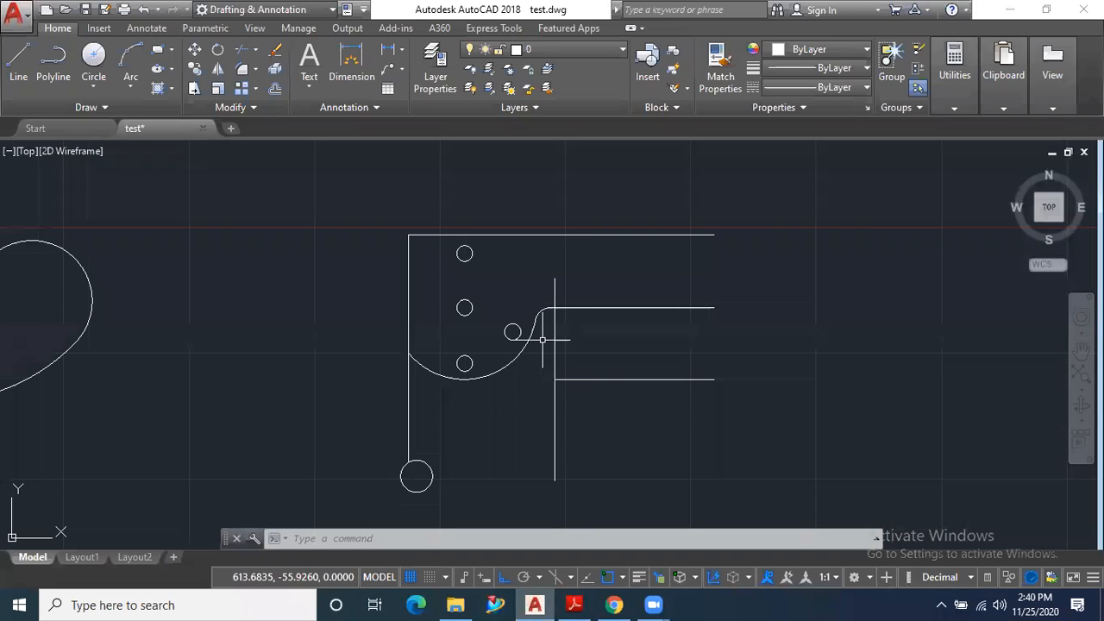
scroll(556, 302, "up", 4)
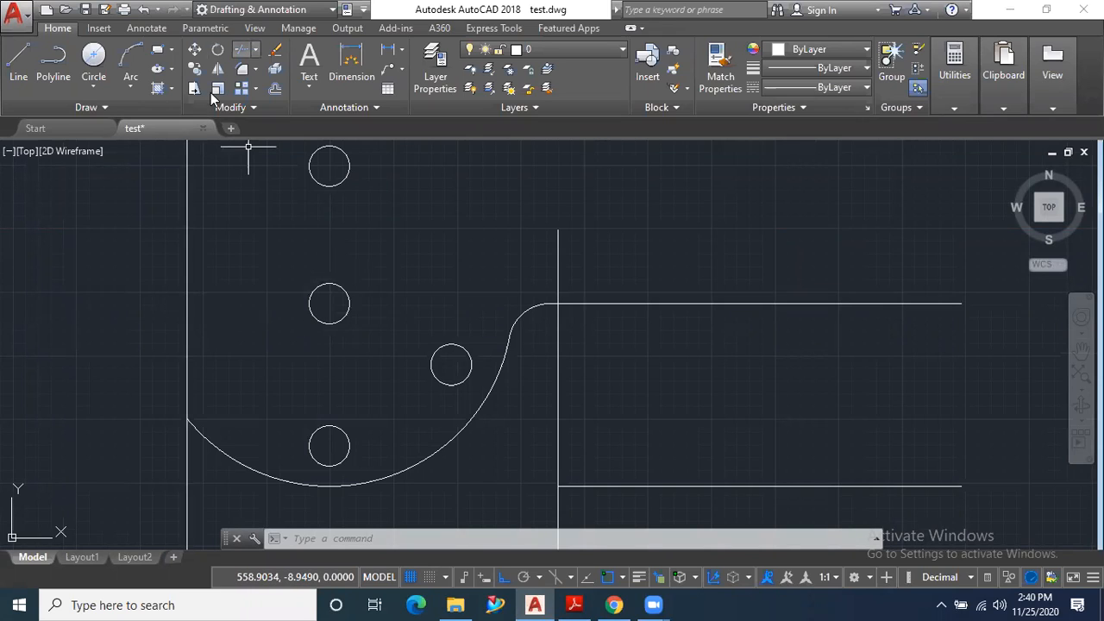
left_click(256, 50)
left_click(259, 107)
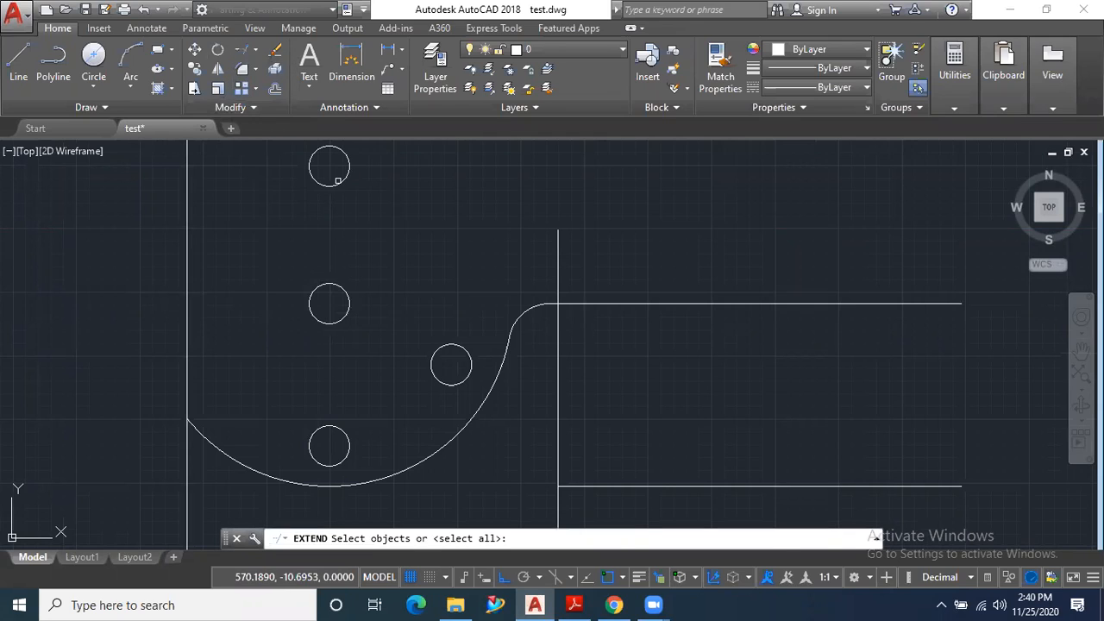
left_click(574, 303)
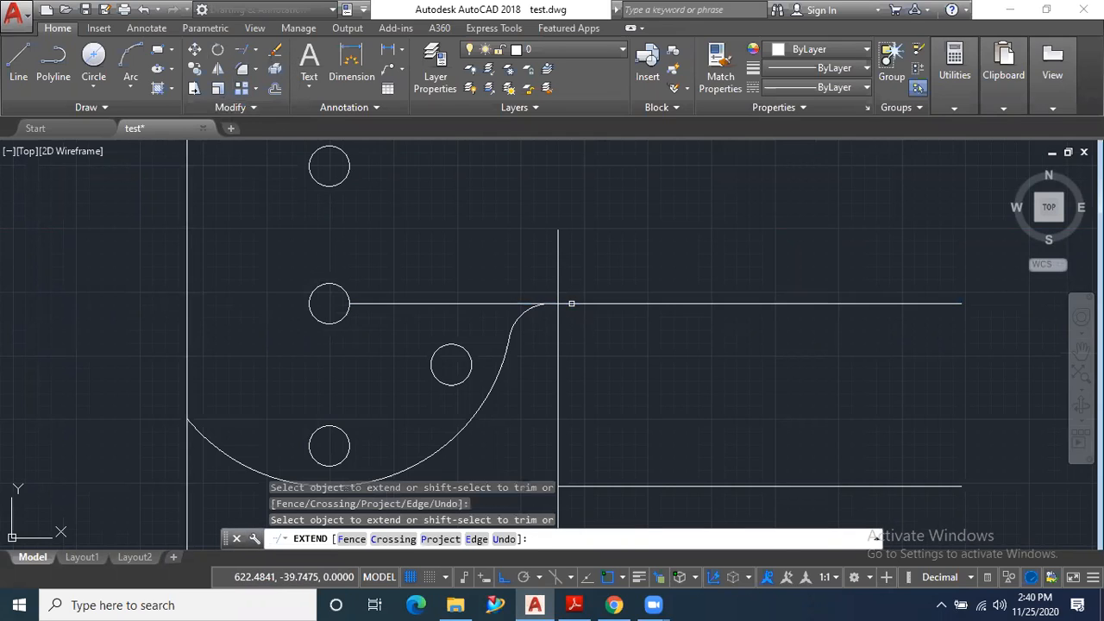
left_click(448, 303)
key("Escape")
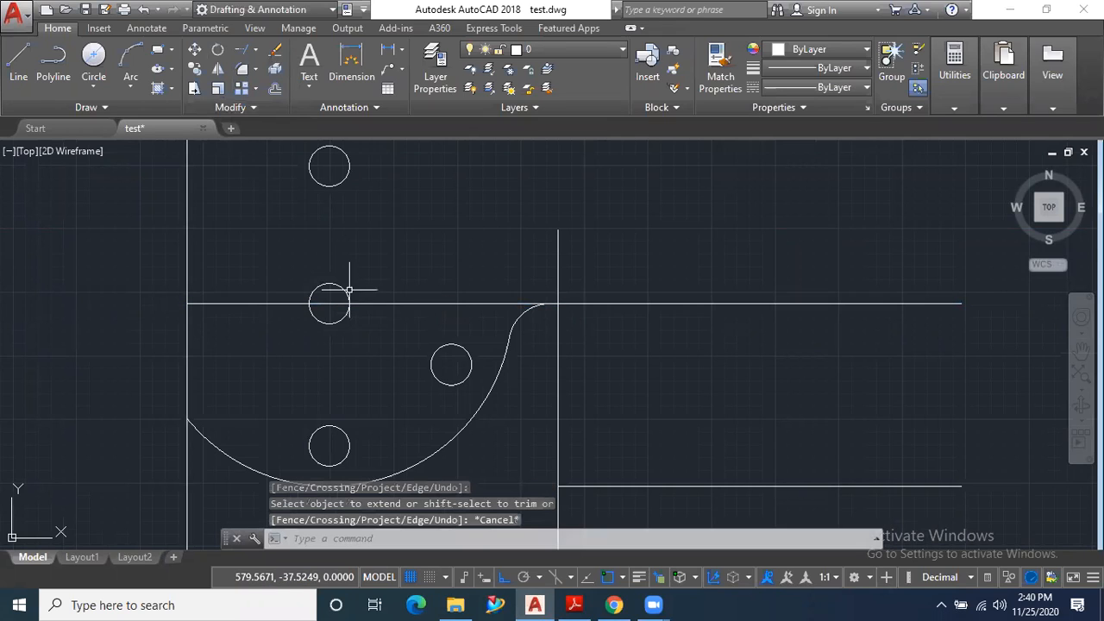
Step: Draw a line at 60° from the left end of the middle horizontal line to just beyond the uppermost horizontal line
scroll(320, 278, "down", 2)
left_click(17, 69)
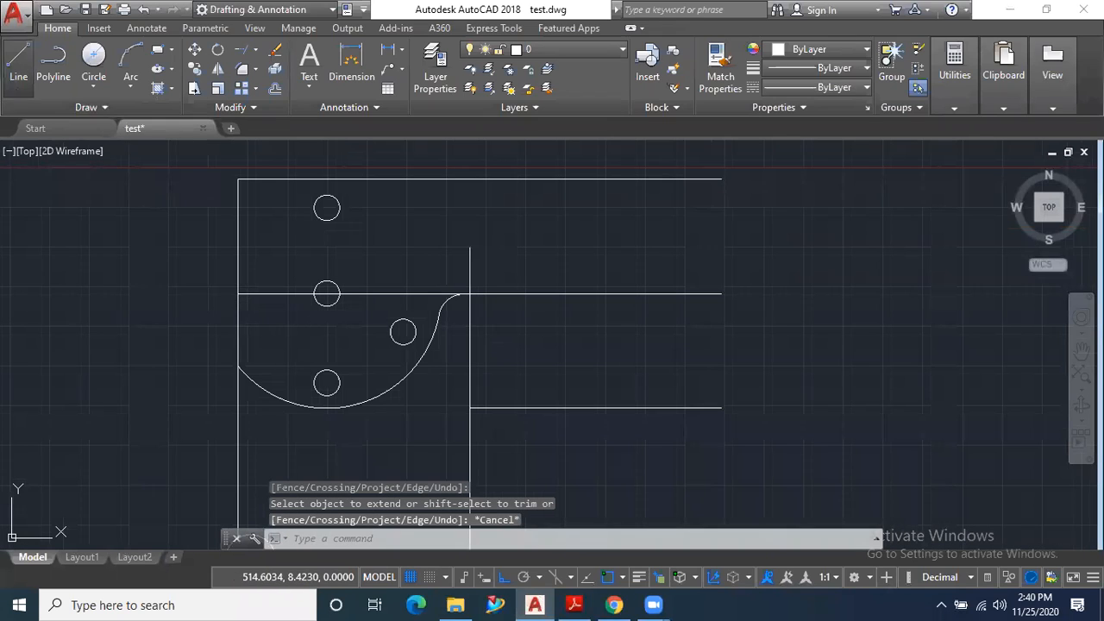
left_click(237, 294)
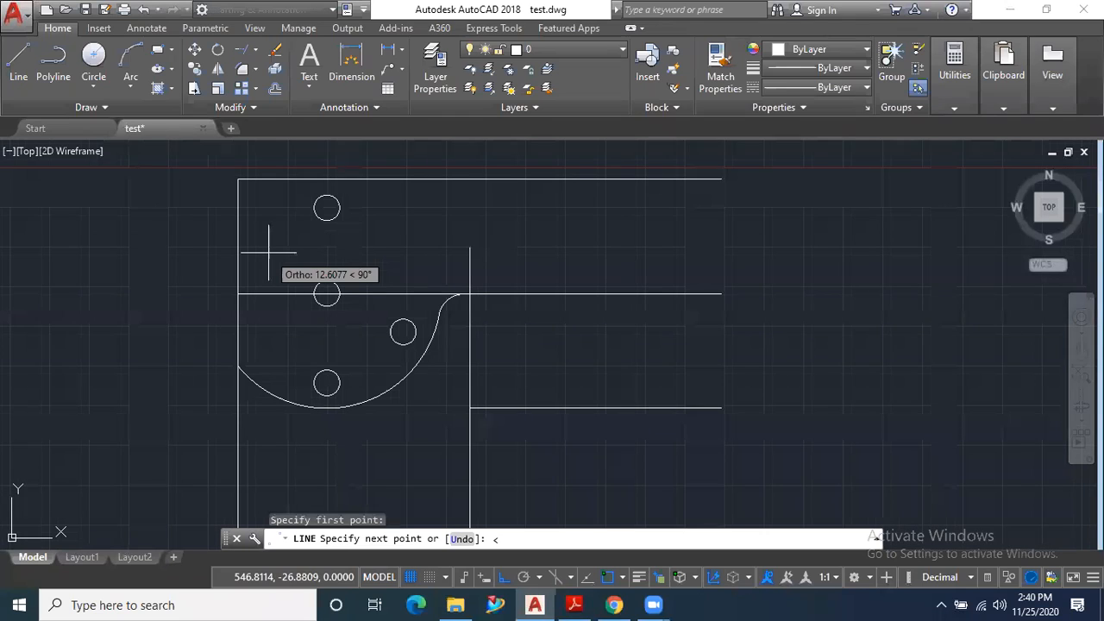
type("<60")
key("Return")
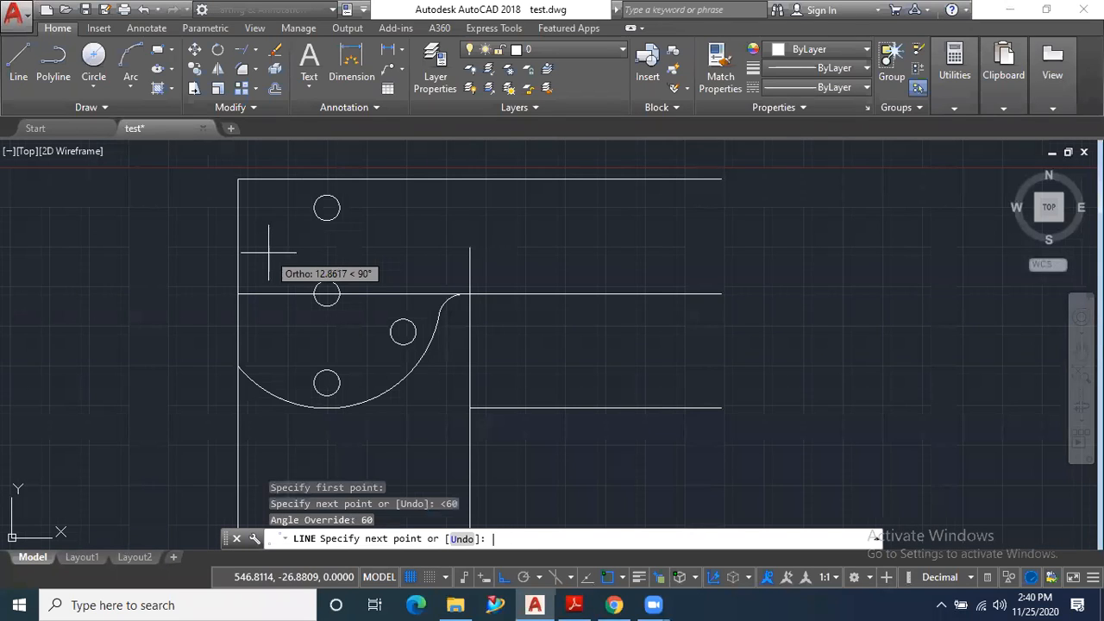
scroll(316, 173, "up", 4)
left_click(314, 170)
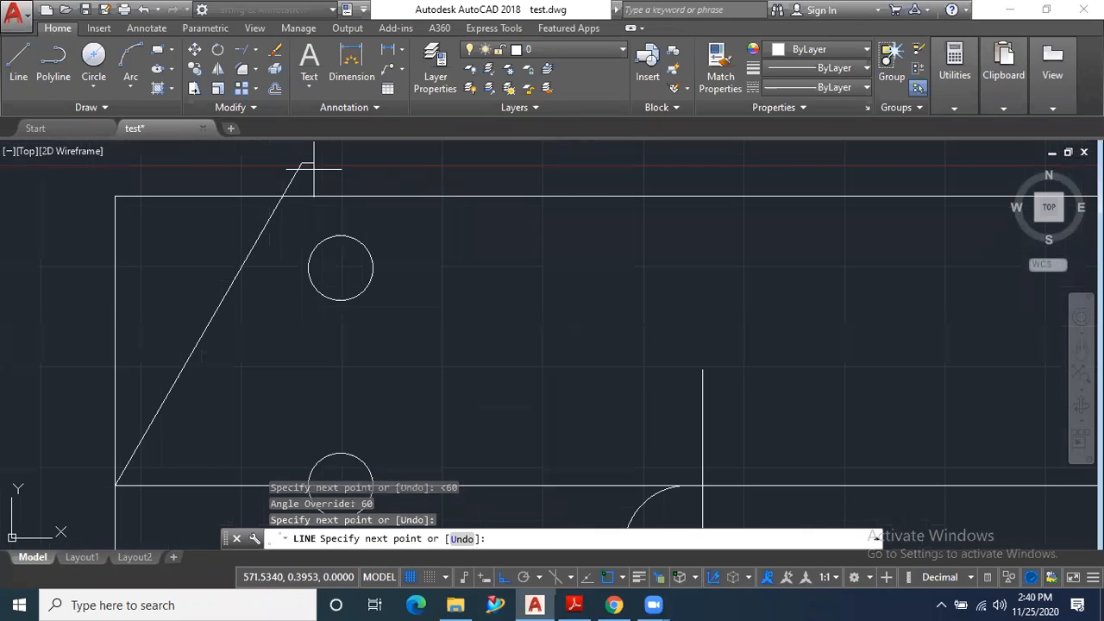
key("Escape")
scroll(301, 182, "down", 2)
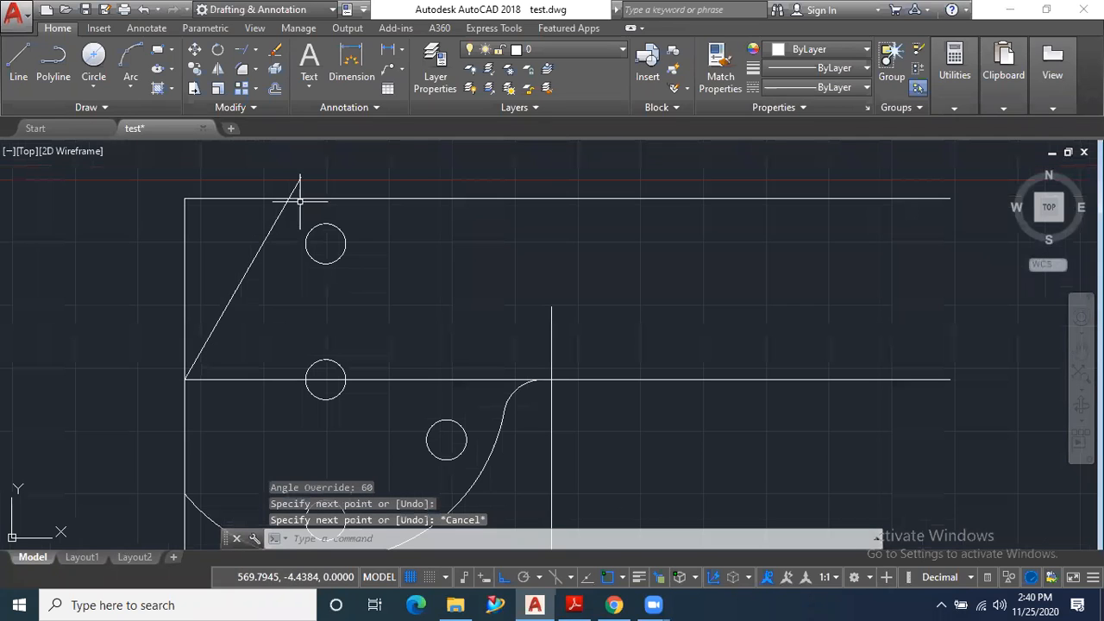
Step: Trim the slanted line's end above the uppermost horizontal line and cut away the square corner outside the slanted line
left_click(242, 49)
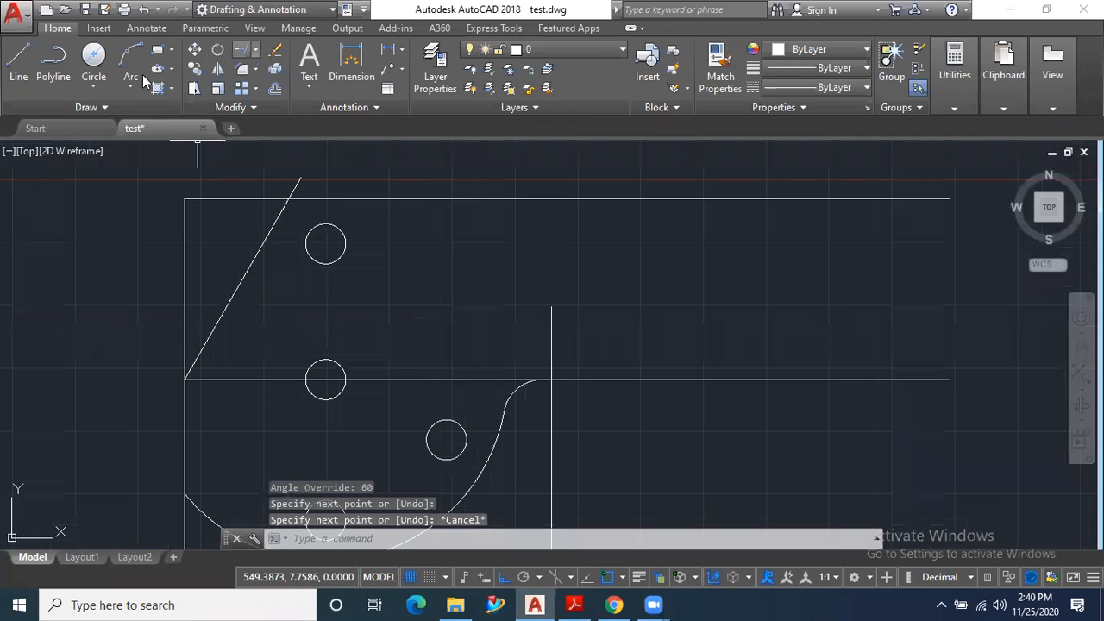
left_click(255, 49)
left_click(247, 78)
key("Return")
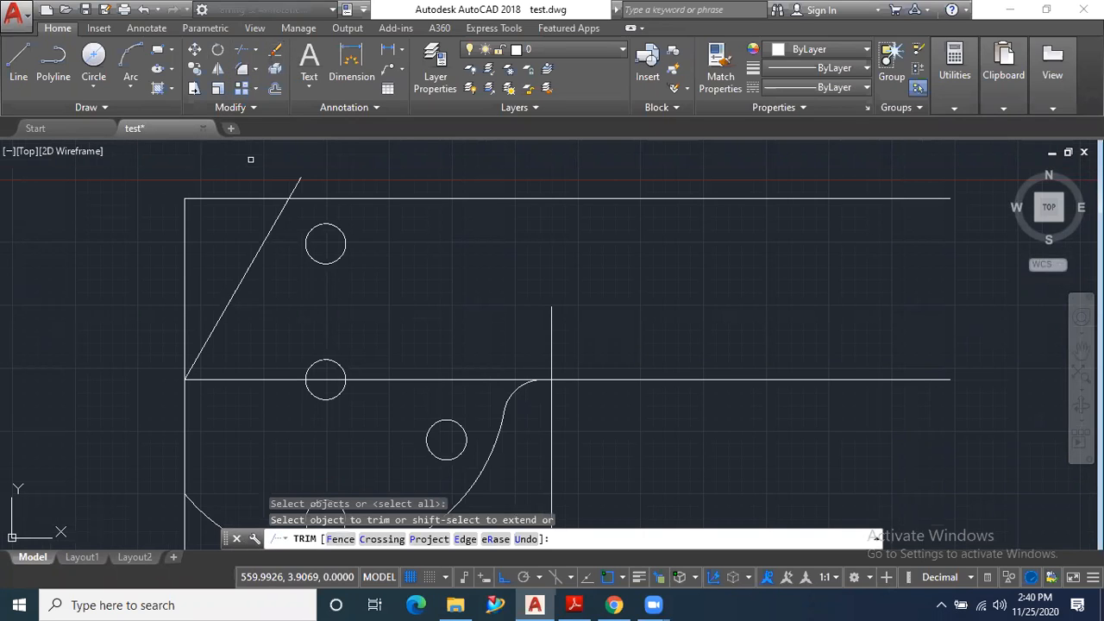
left_click(295, 187)
left_click(255, 196)
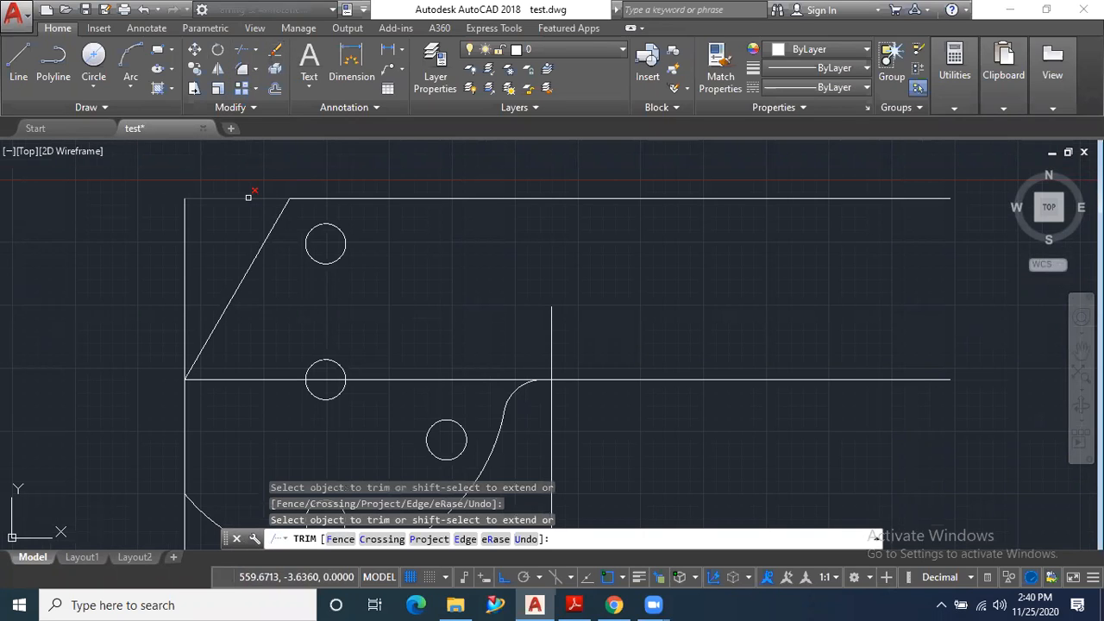
left_click(185, 271)
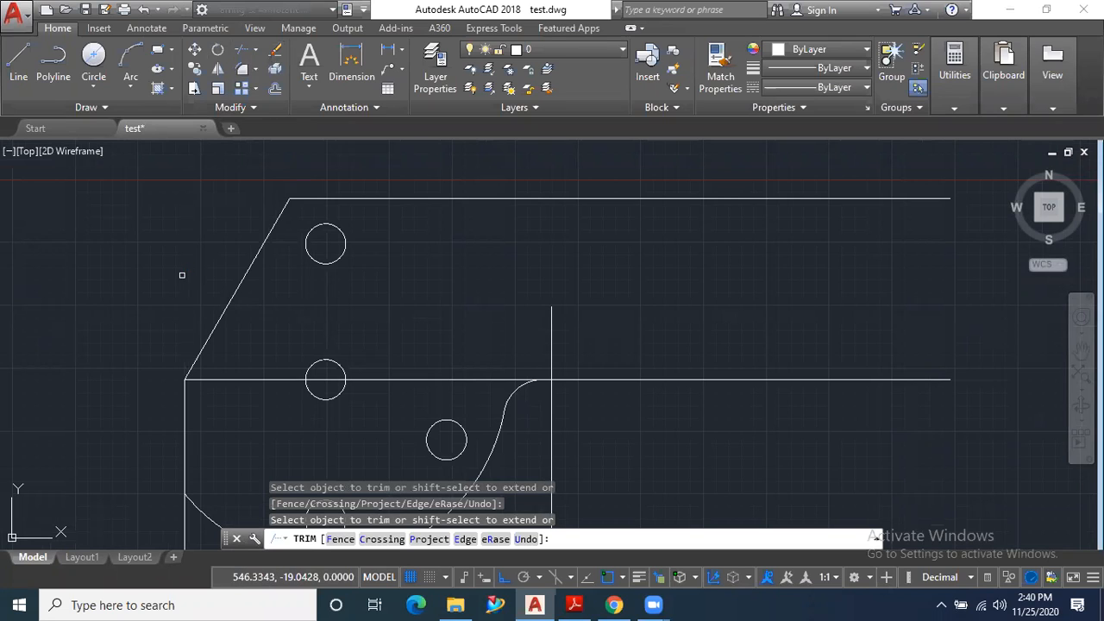
Step: Trim away the middle horizontal line between the left vertical line and the fillet, including the piece inside the central hole
scroll(222, 232, "down", 1)
left_click(211, 301)
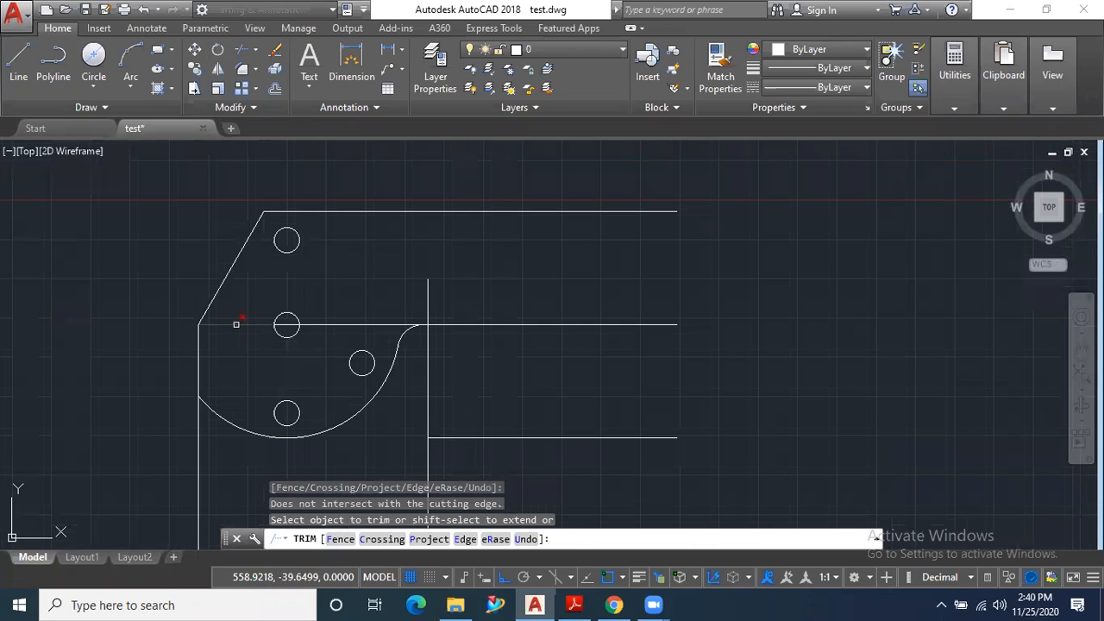
scroll(252, 319, "up", 4)
left_click(384, 335)
scroll(405, 304, "down", 2)
left_click(372, 303)
scroll(333, 297, "down", 1)
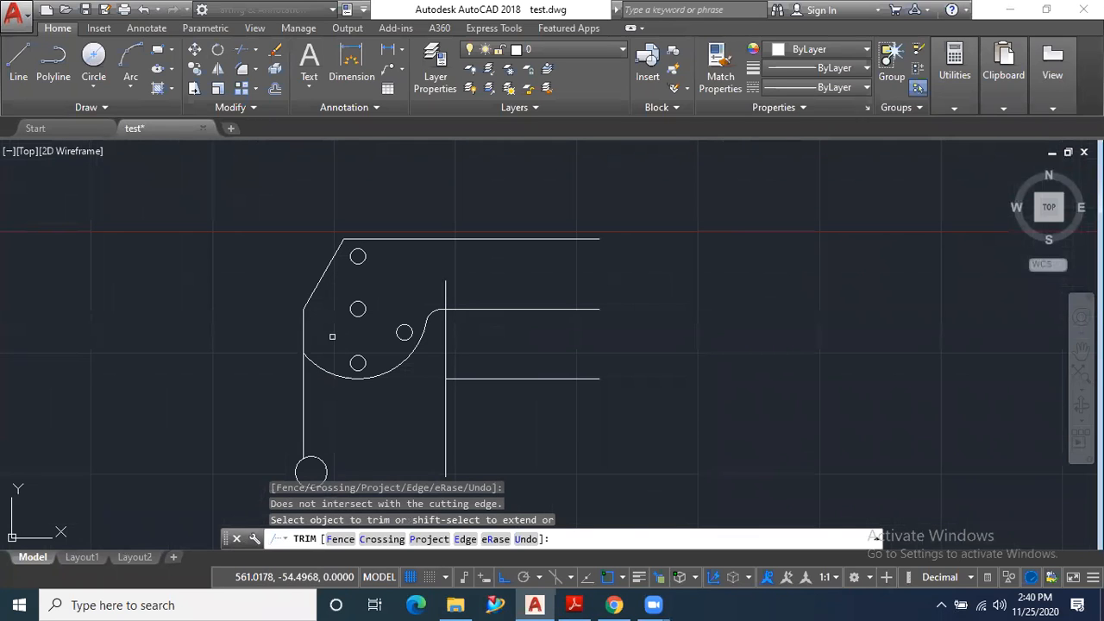
key("Escape")
scroll(320, 279, "down", 2)
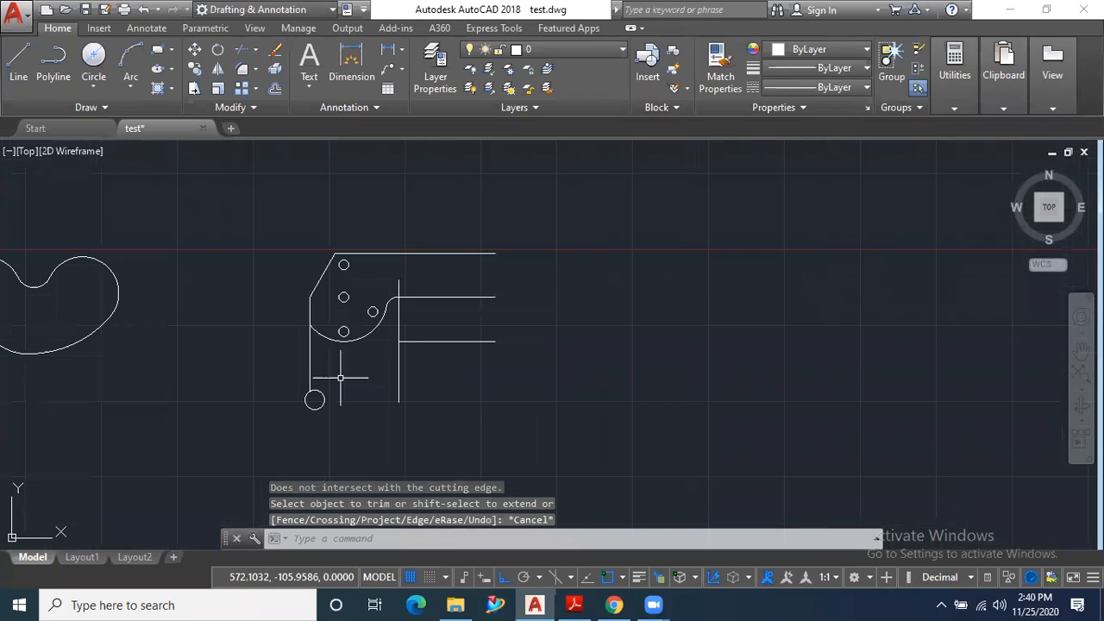
Step: Check the overall width in the Adobe Reader reference, return to AutoCAD, and offset the left vertical line 112 mm to the right
left_click(574, 605)
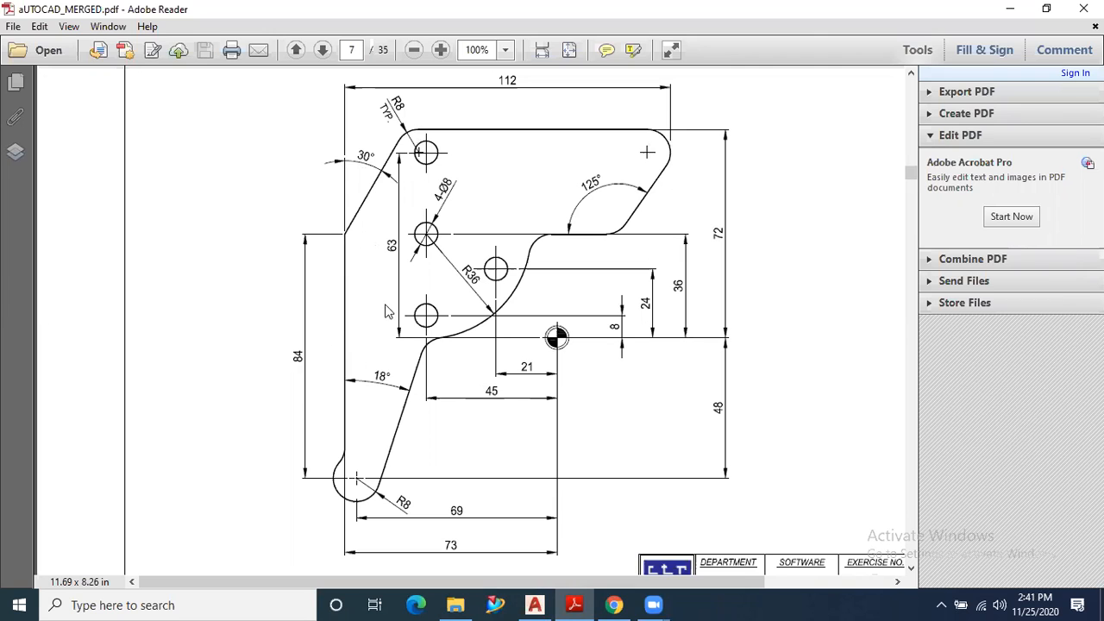
left_click(580, 603)
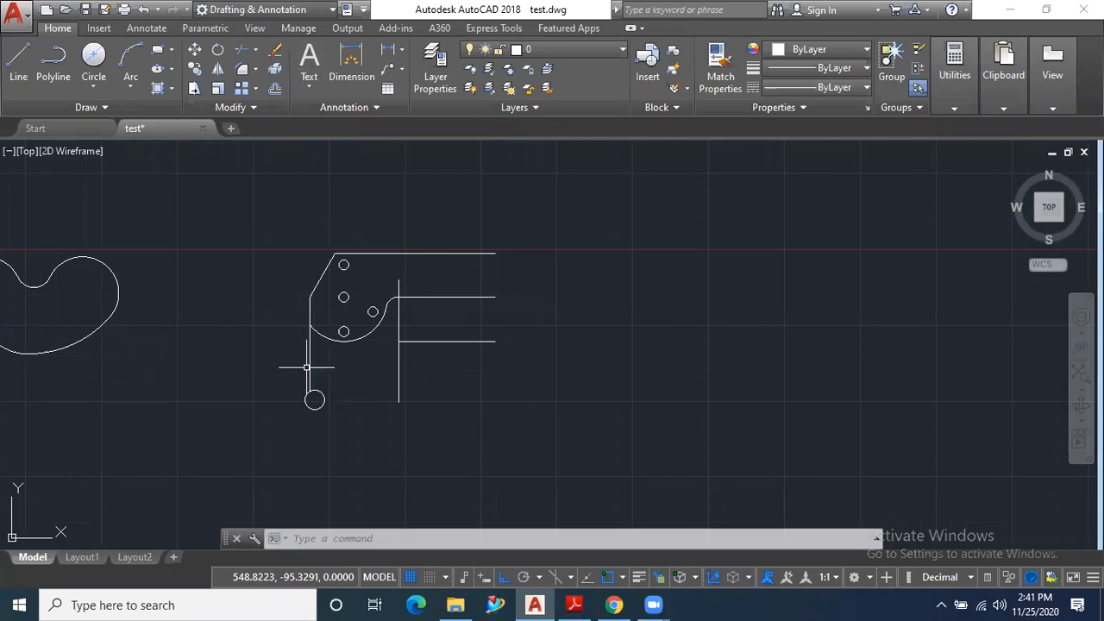
left_click(275, 89)
type("112")
key("Return")
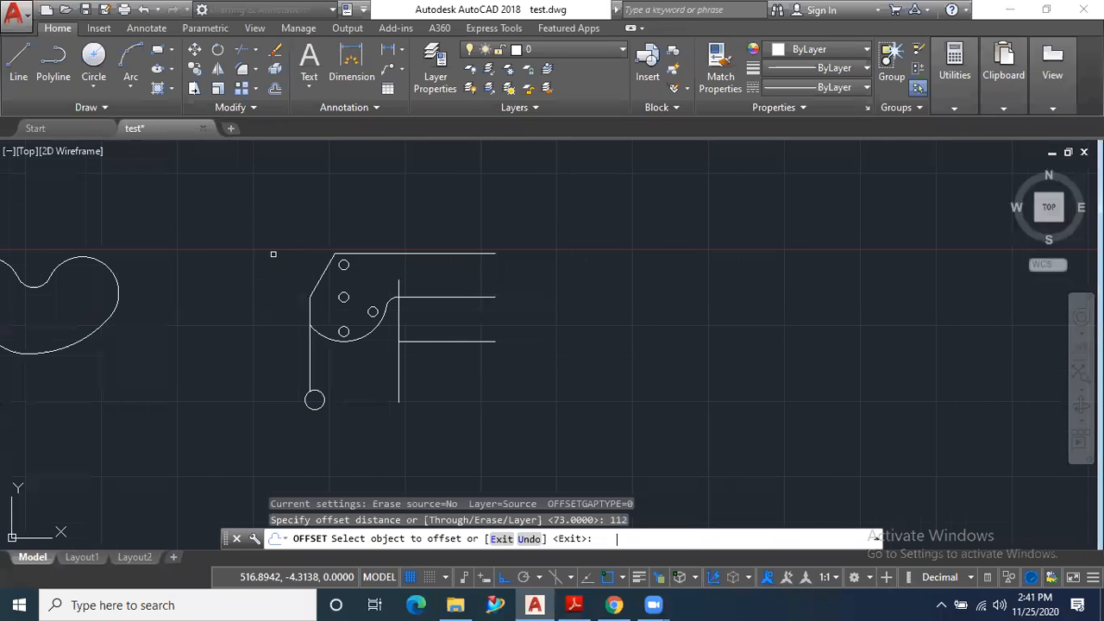
left_click(312, 359)
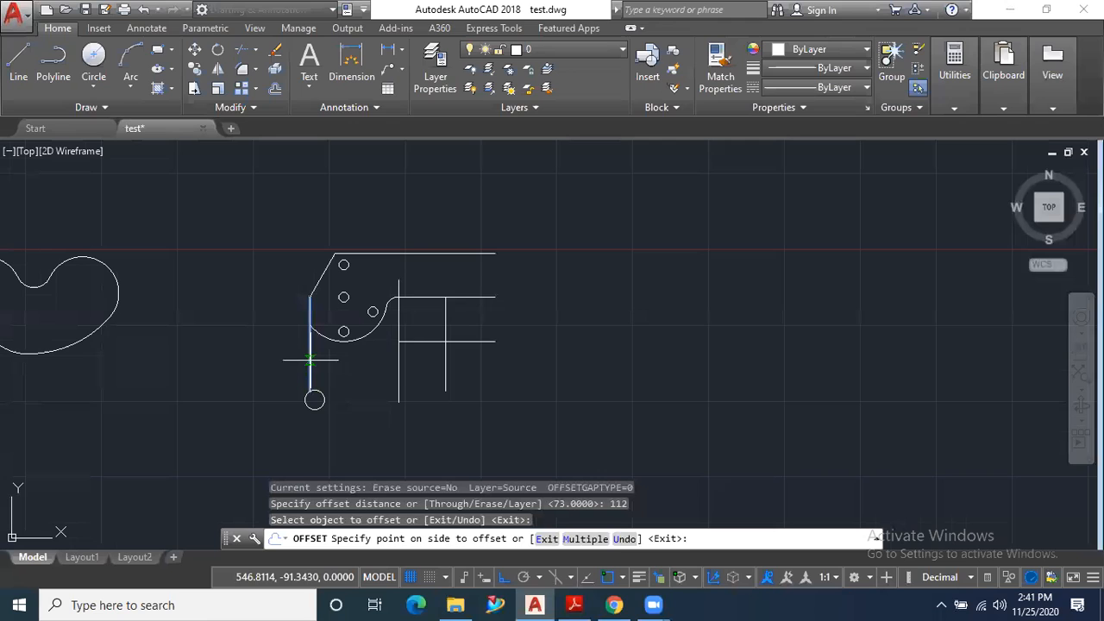
left_click(461, 393)
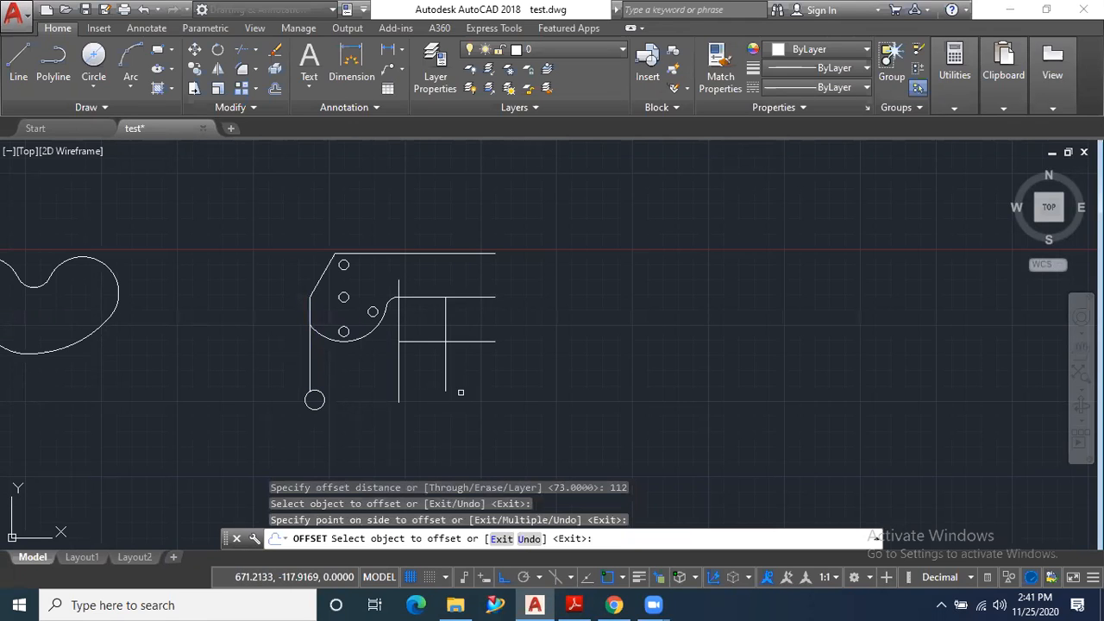
key("Escape")
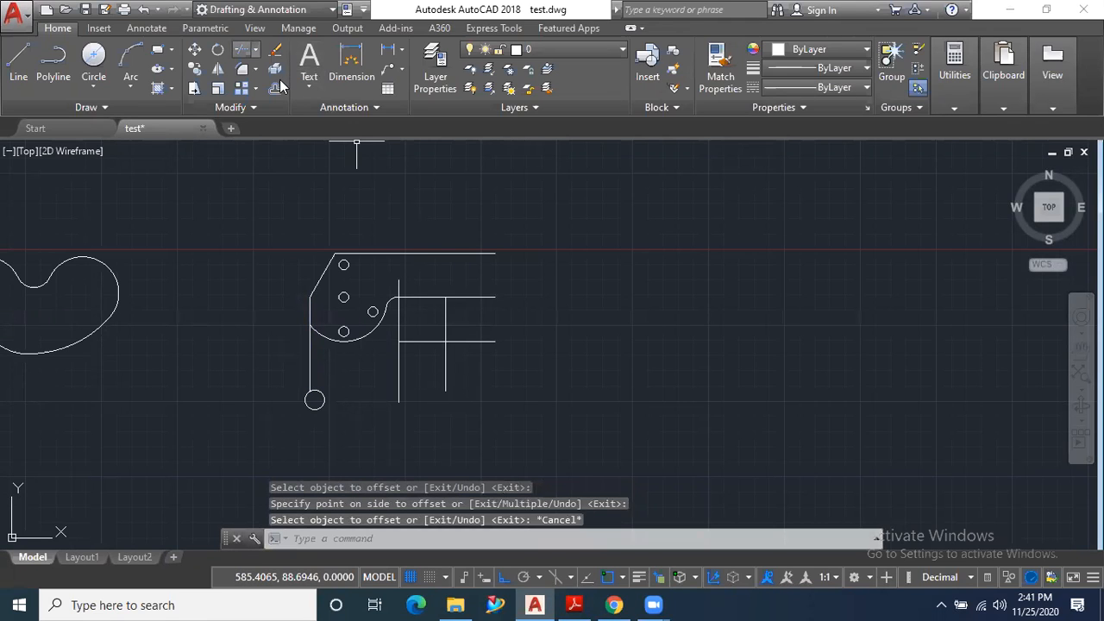
Step: Extend the newly offset vertical line up to the uppermost horizontal line
left_click(255, 49)
left_click(244, 82)
key("Return")
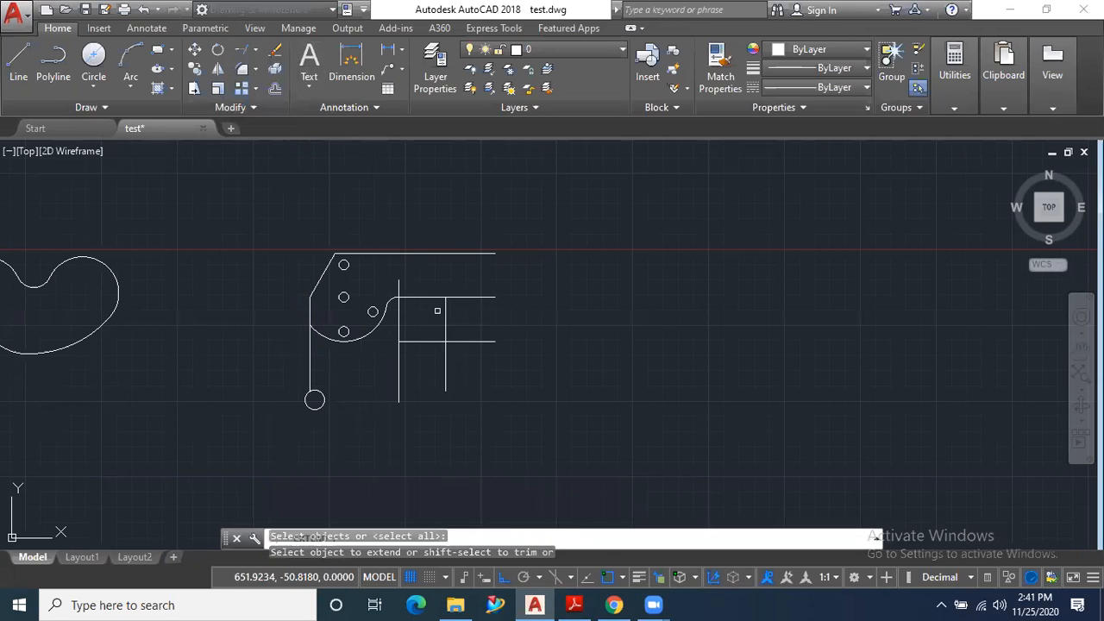
left_click(444, 312)
key("Escape")
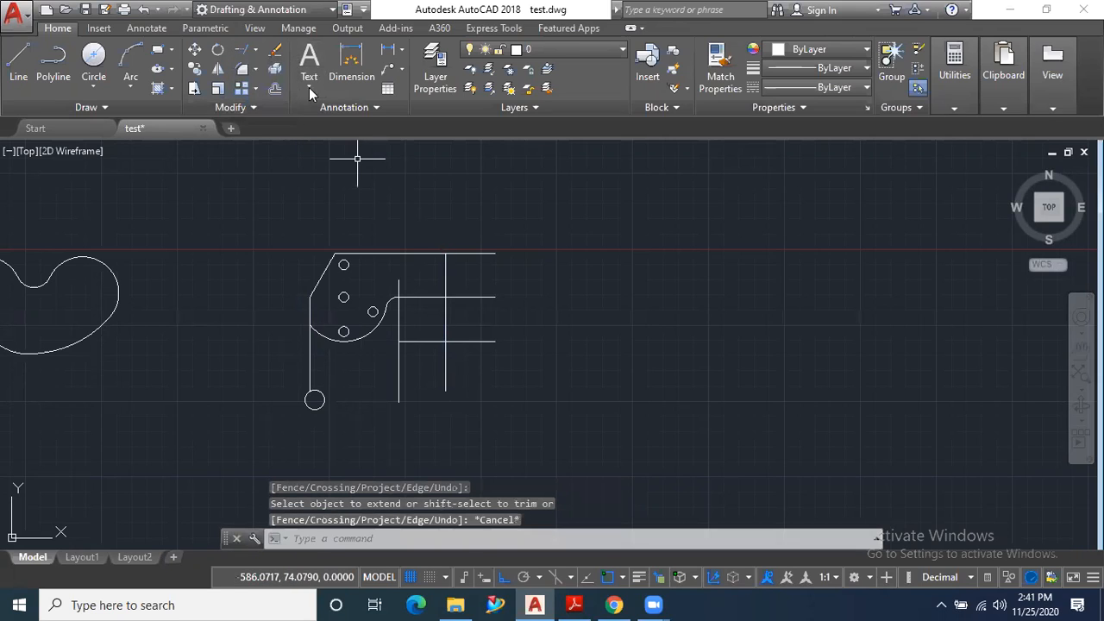
Step: Trim the three horizontal lines beyond the rightmost vertical line, and that vertical line below the middle horizontal line
left_click(255, 50)
left_click(265, 79)
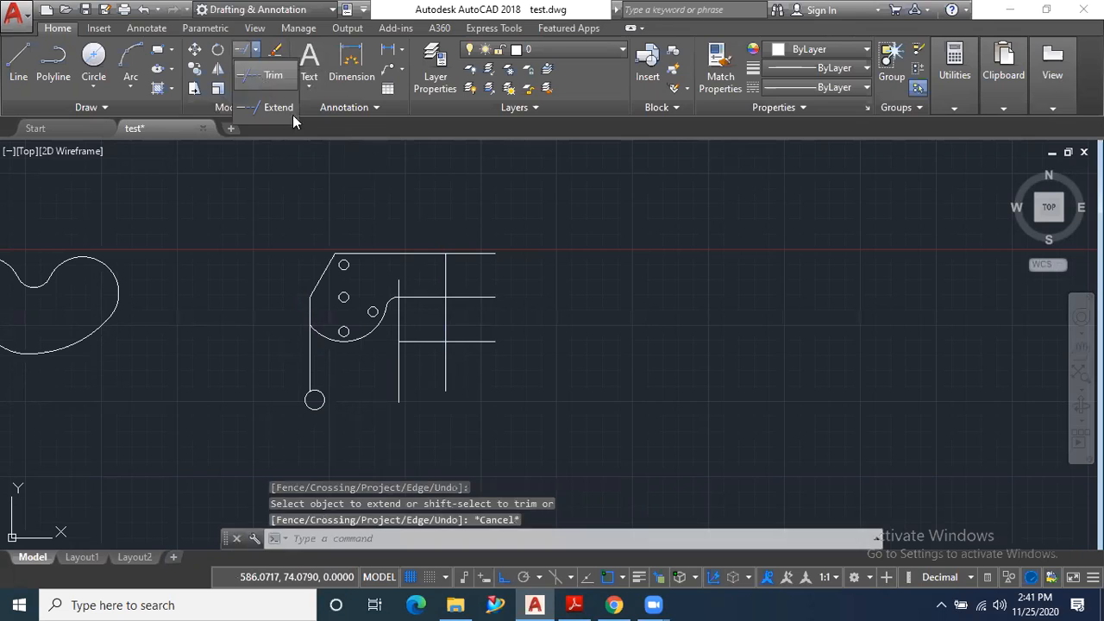
key("Return")
left_click(554, 251)
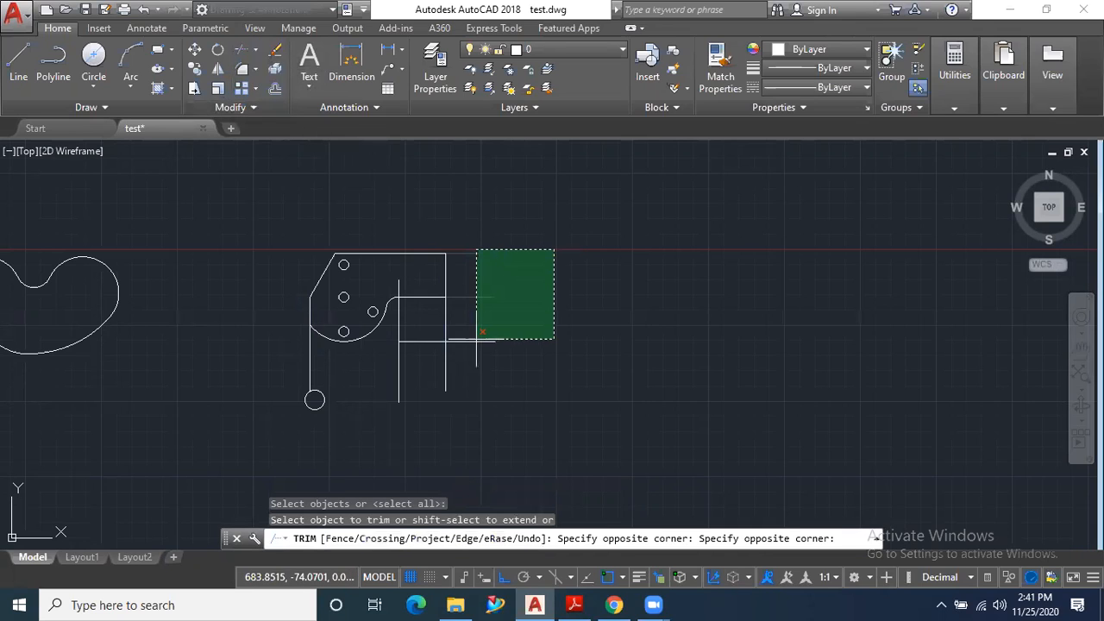
left_click(469, 387)
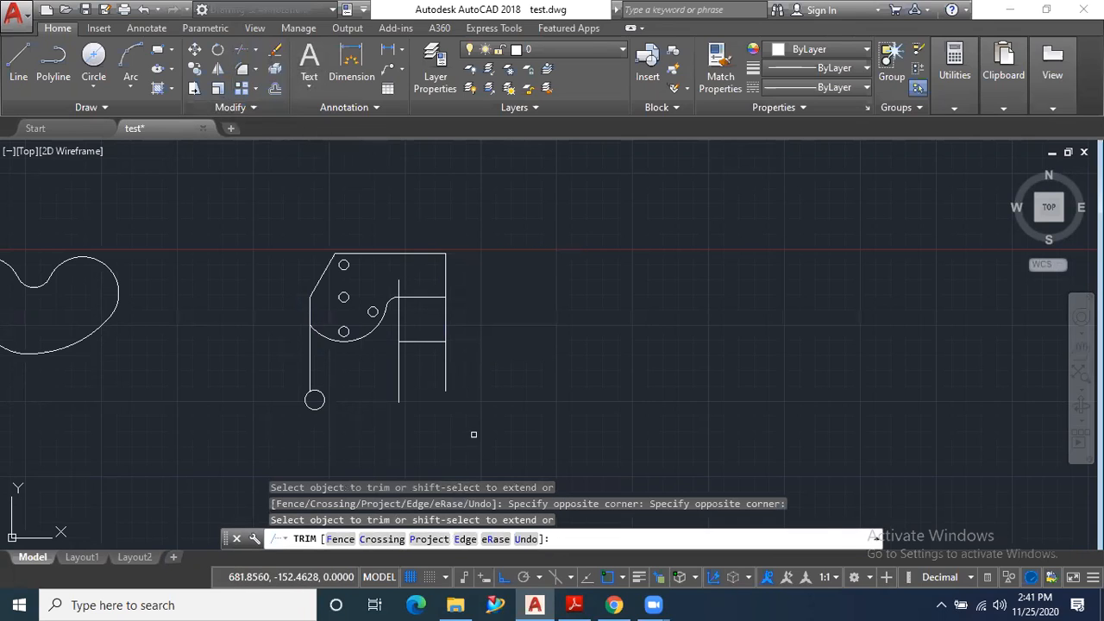
left_click(444, 390)
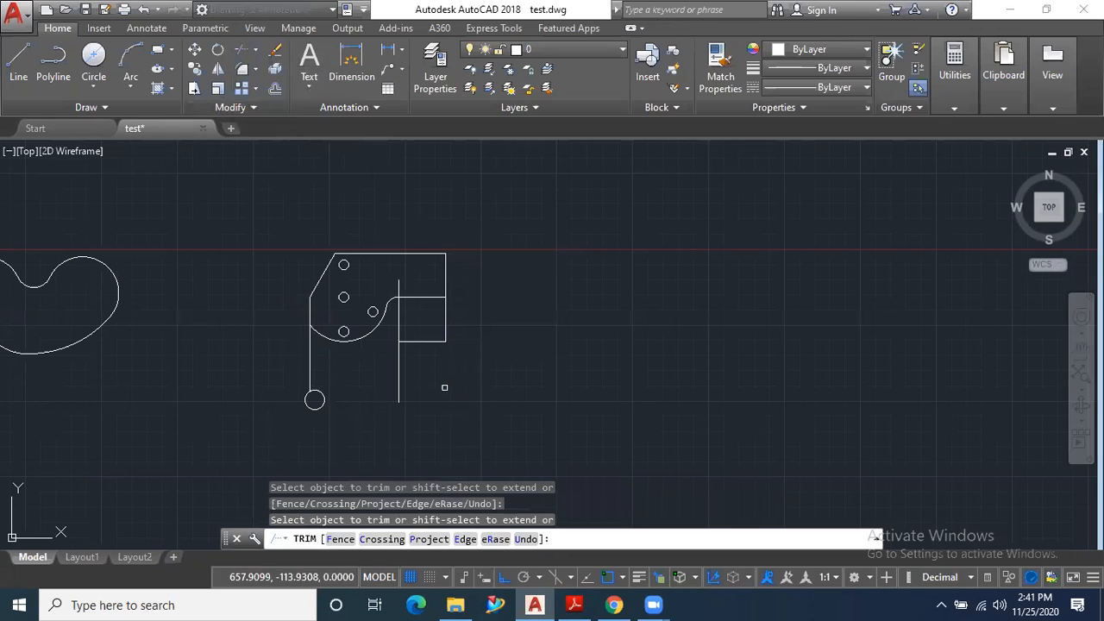
left_click(447, 311)
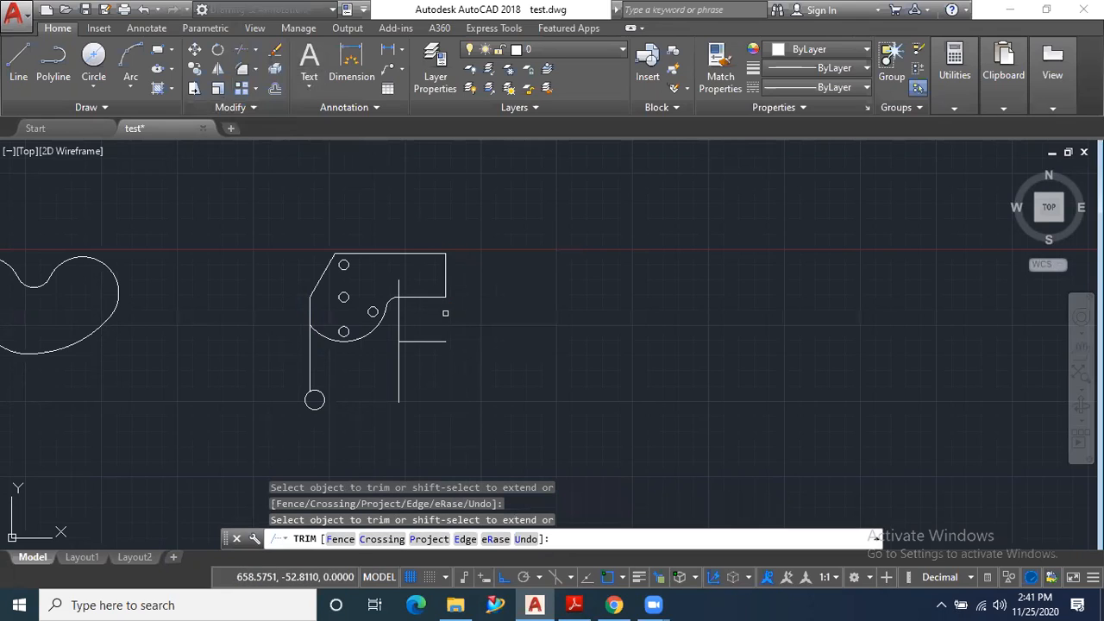
key("Escape")
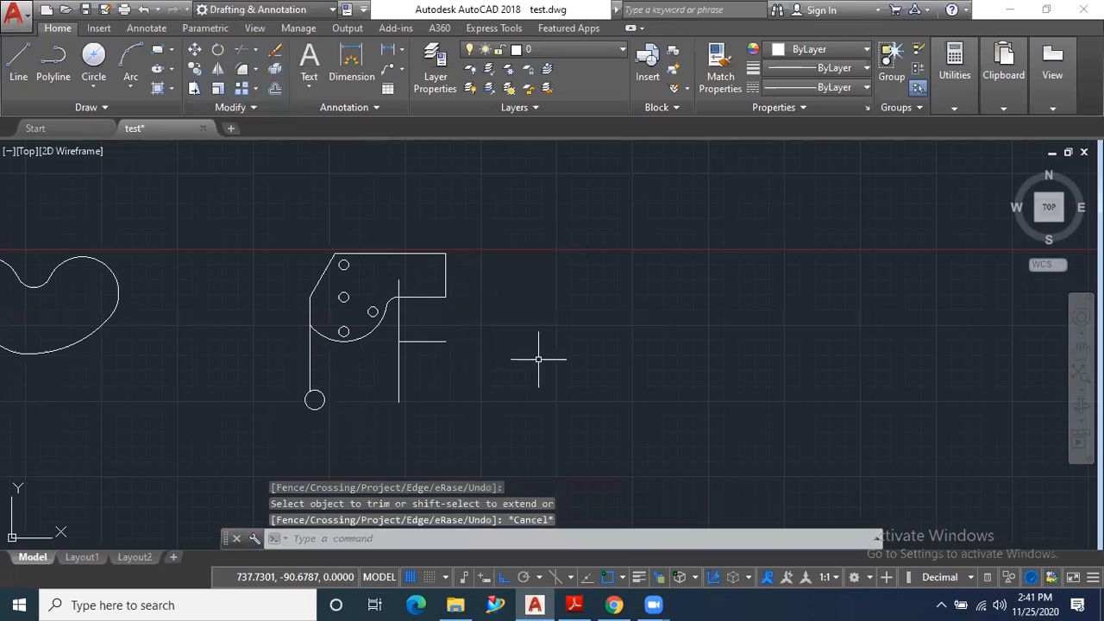
Step: Switch to Adobe Reader, examine the plate's slanted right edge and the note on unspecified radii on page 7, and return to AutoCAD
scroll(406, 267, "up", 5)
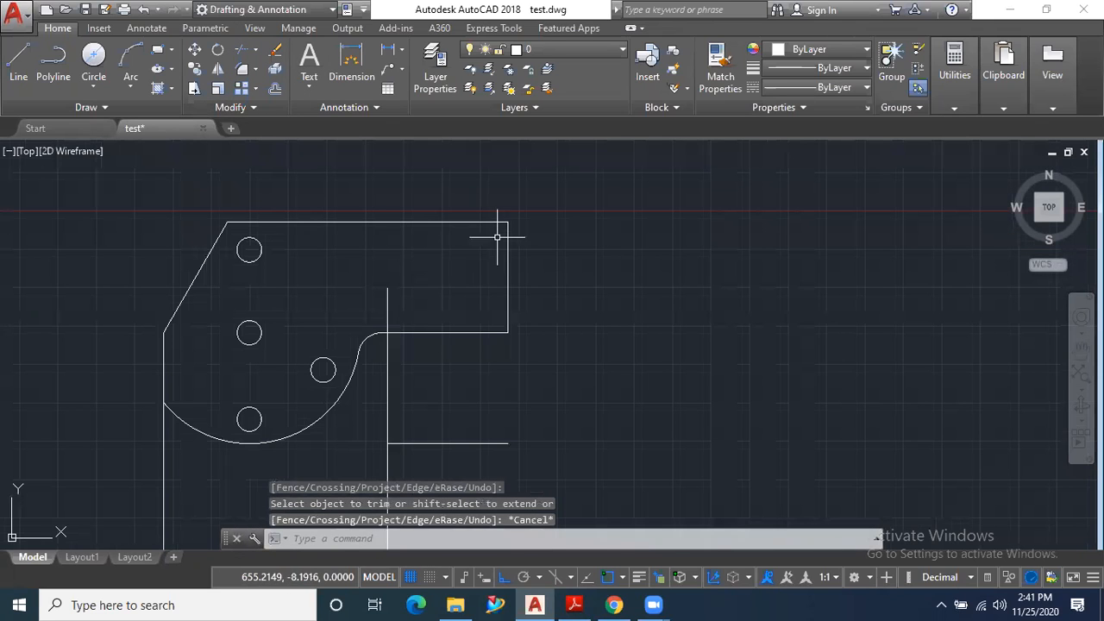
left_click(535, 603)
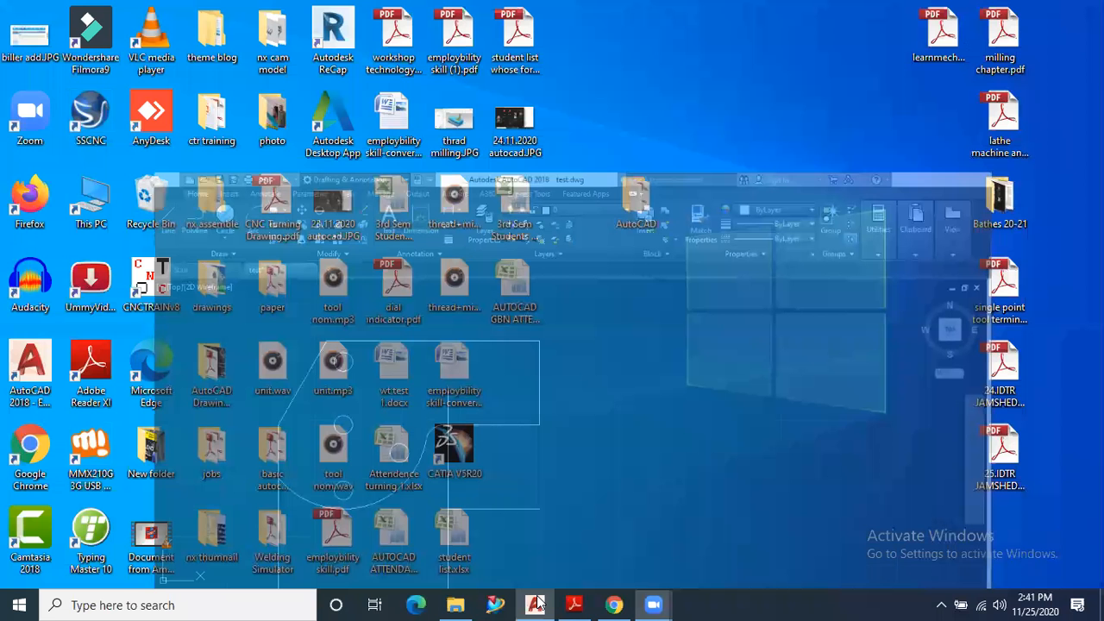
left_click(574, 604)
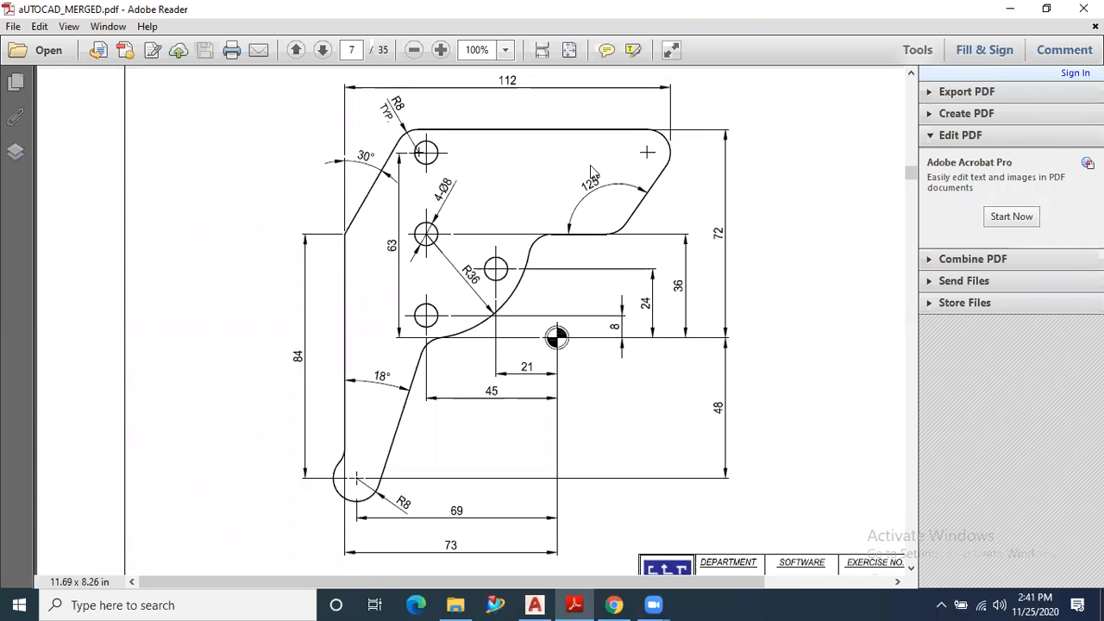
scroll(485, 365, "down", 2)
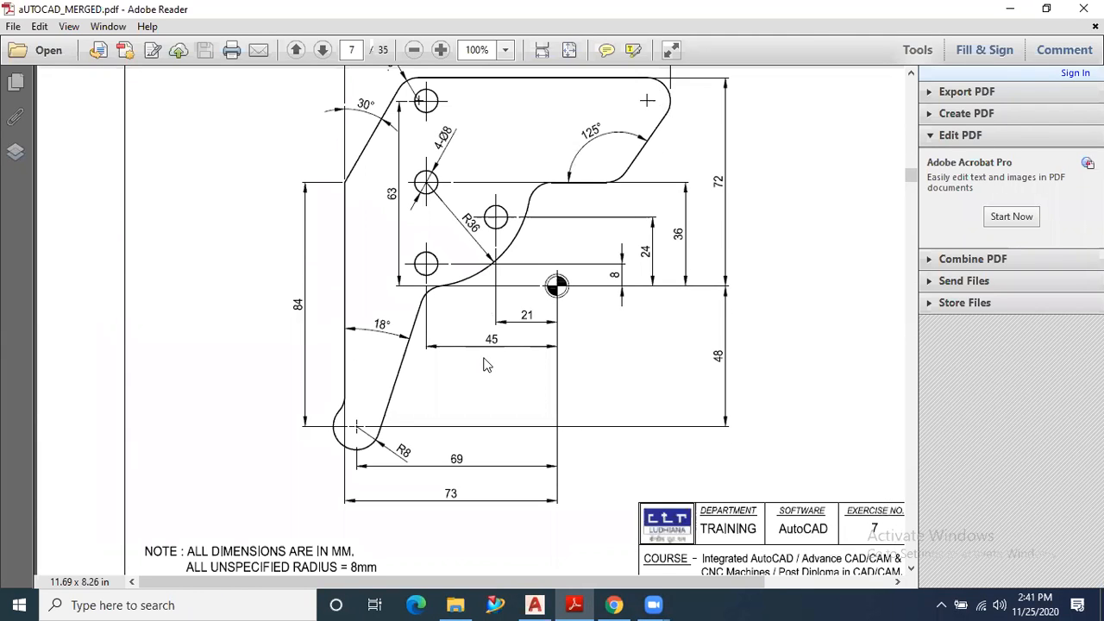
scroll(486, 365, "up", 1)
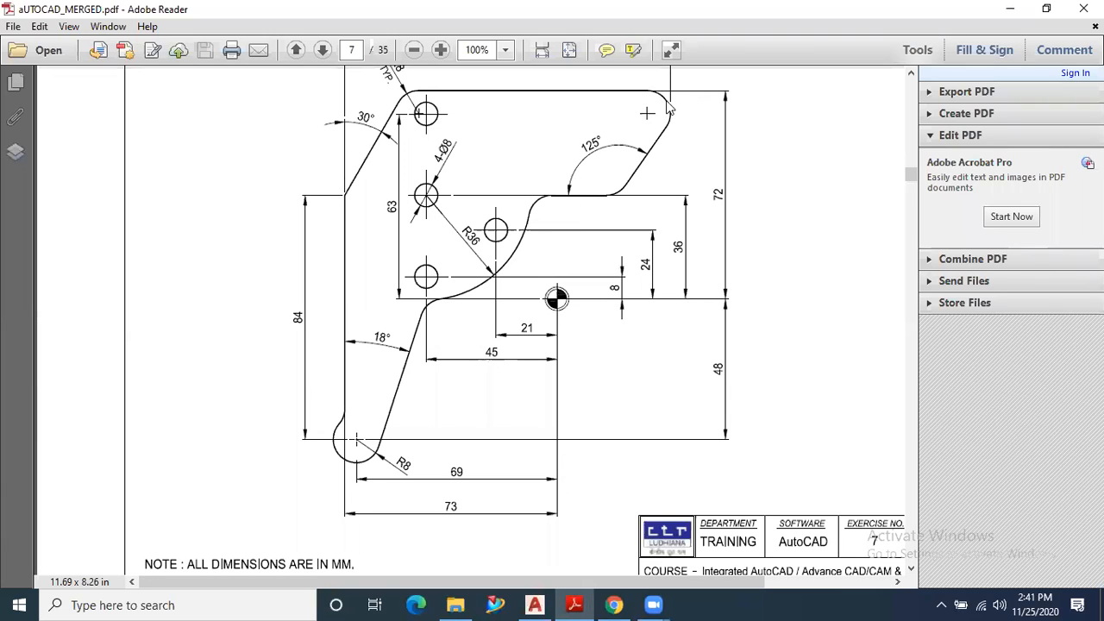
scroll(612, 209, "down", 1)
scroll(612, 209, "down", 3)
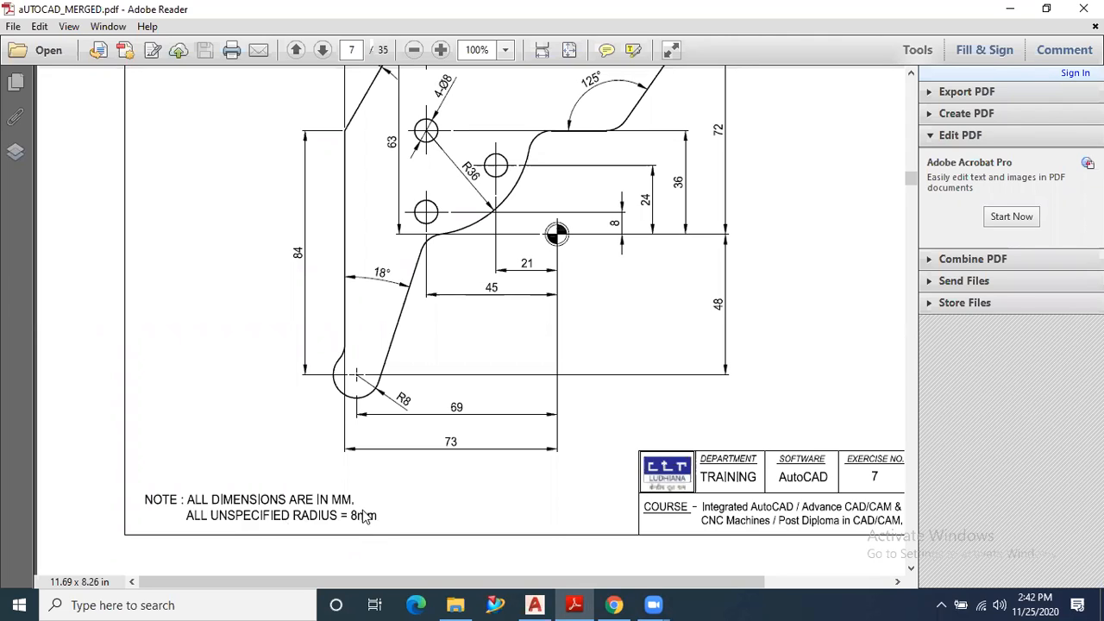
scroll(364, 516, "up", 3)
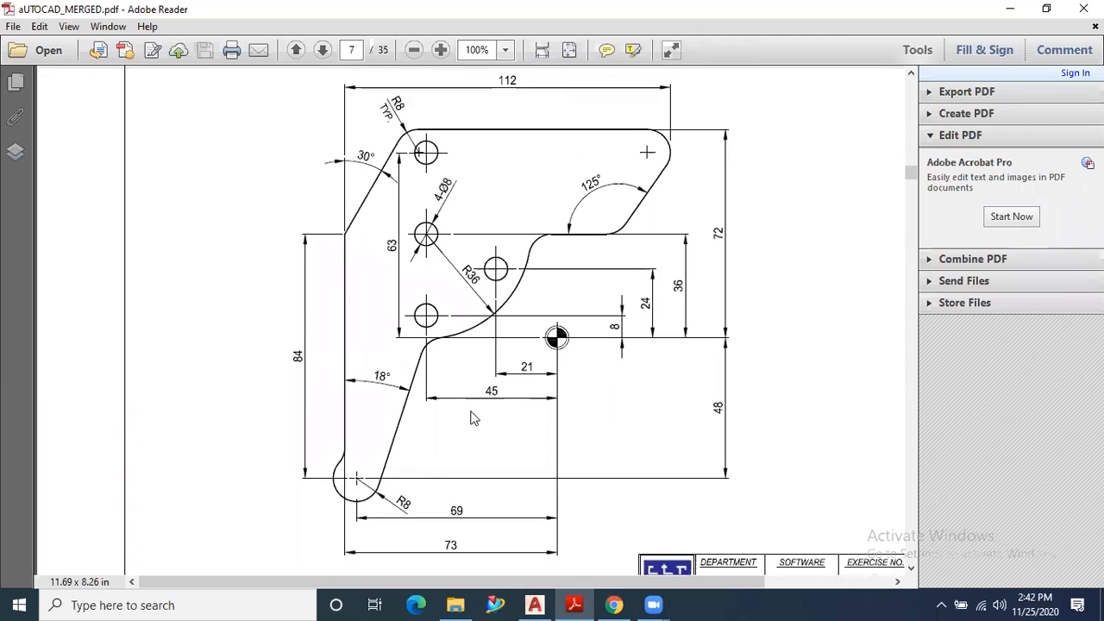
scroll(647, 155, "up", 1)
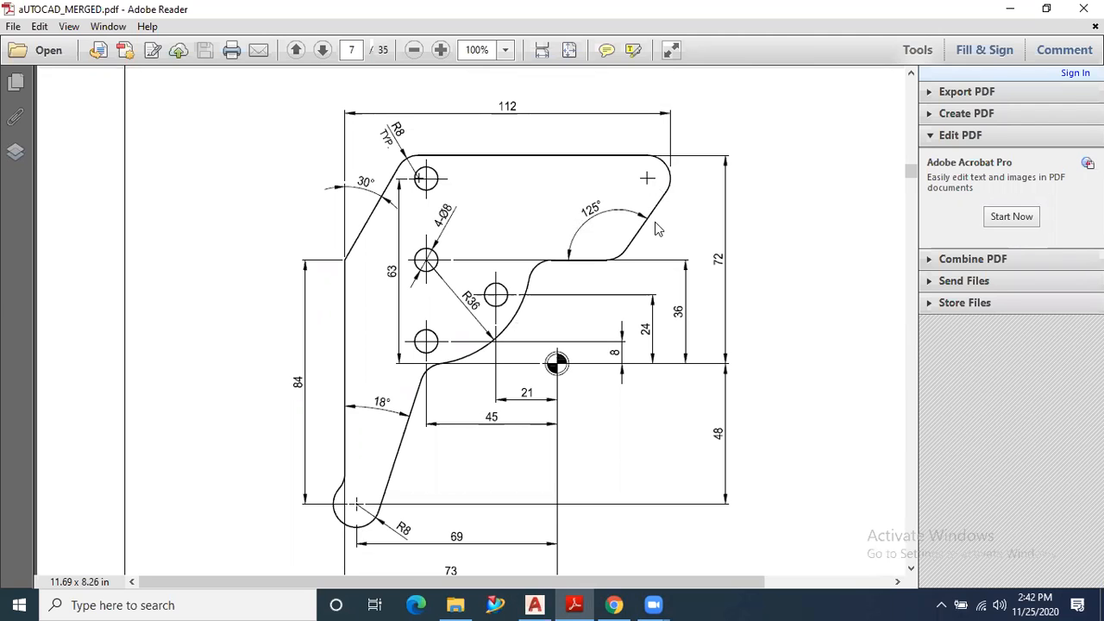
left_click(534, 605)
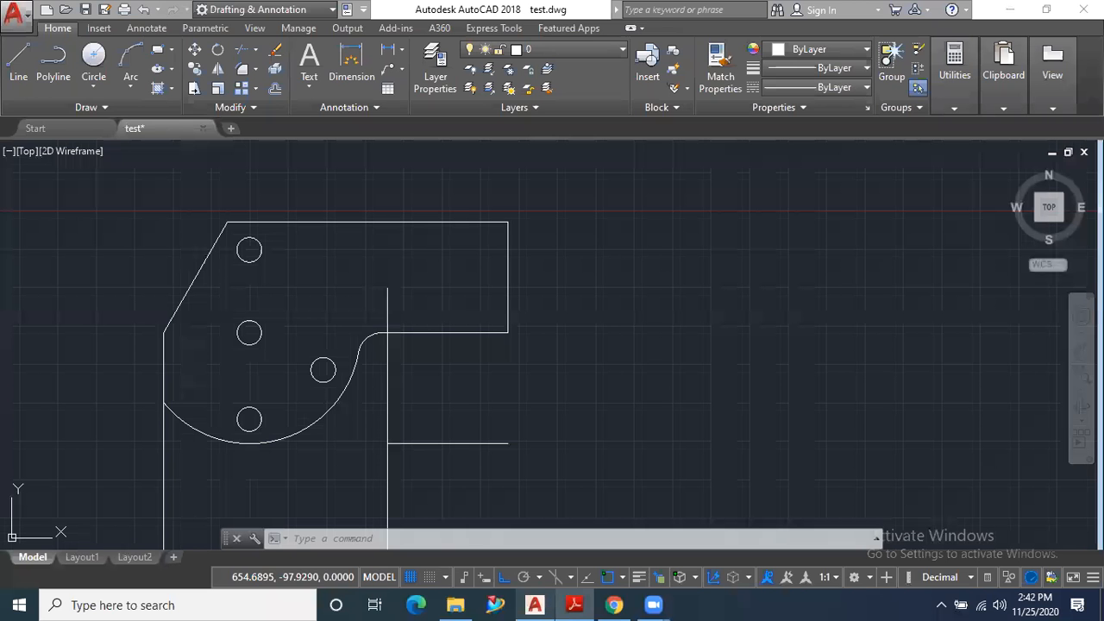
Step: Draw a circle of radius 8 mm tangent to the plate's uppermost horizontal line and its rightmost vertical line
left_click(93, 83)
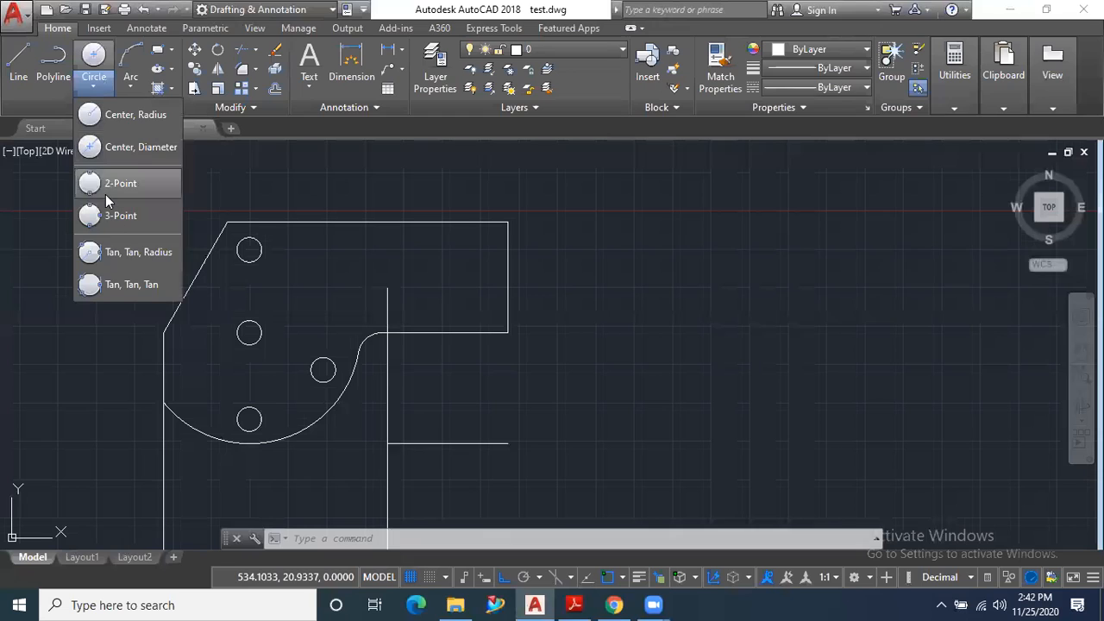
left_click(130, 252)
left_click(506, 247)
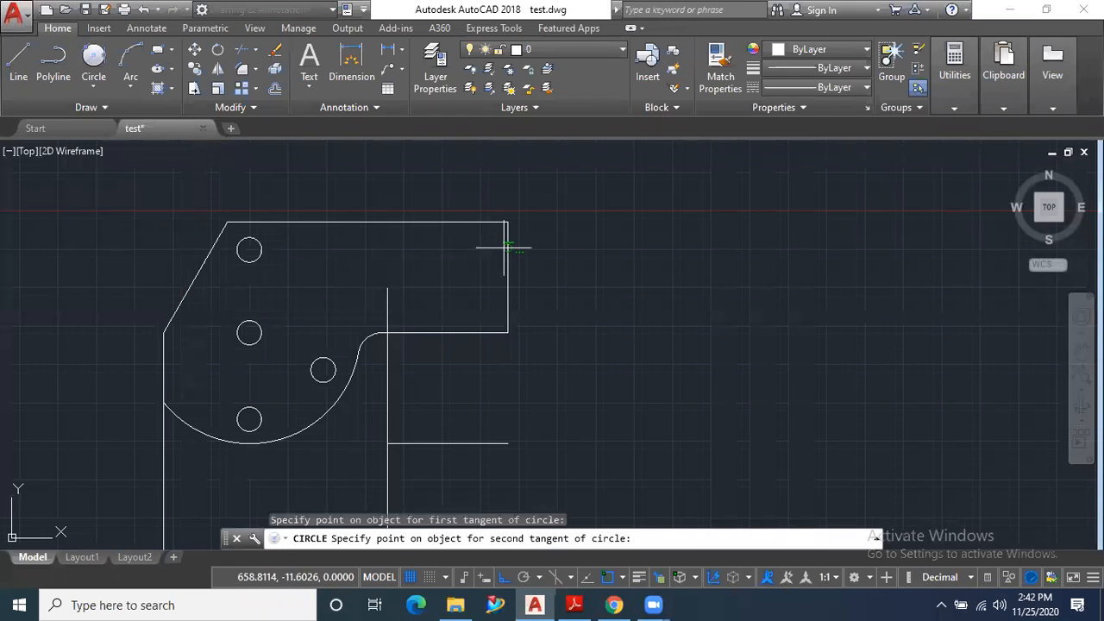
left_click(508, 248)
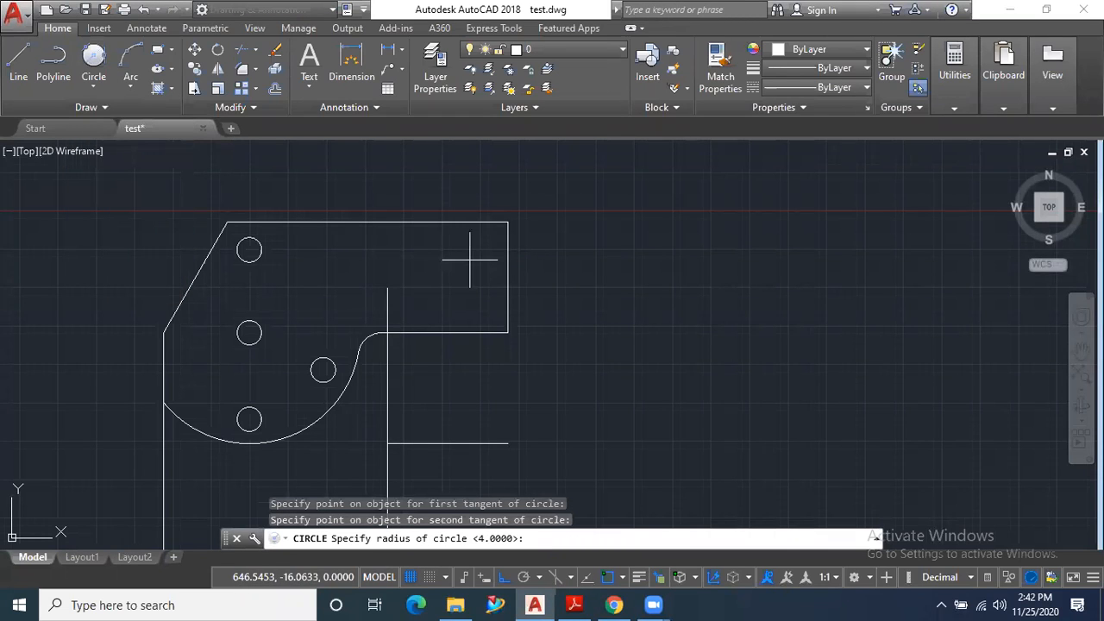
type("8")
key("Return")
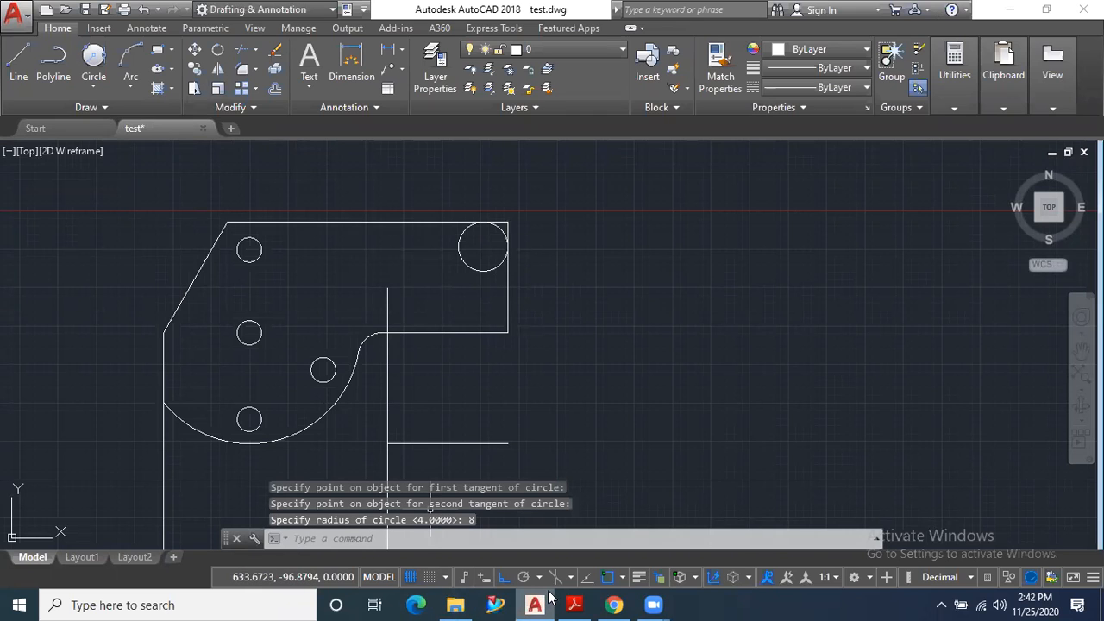
Step: Compare the plate's rounded upper-right corner on page 7 in Adobe Reader with the tangent circle in AutoCAD, and return to AutoCAD
left_click(574, 605)
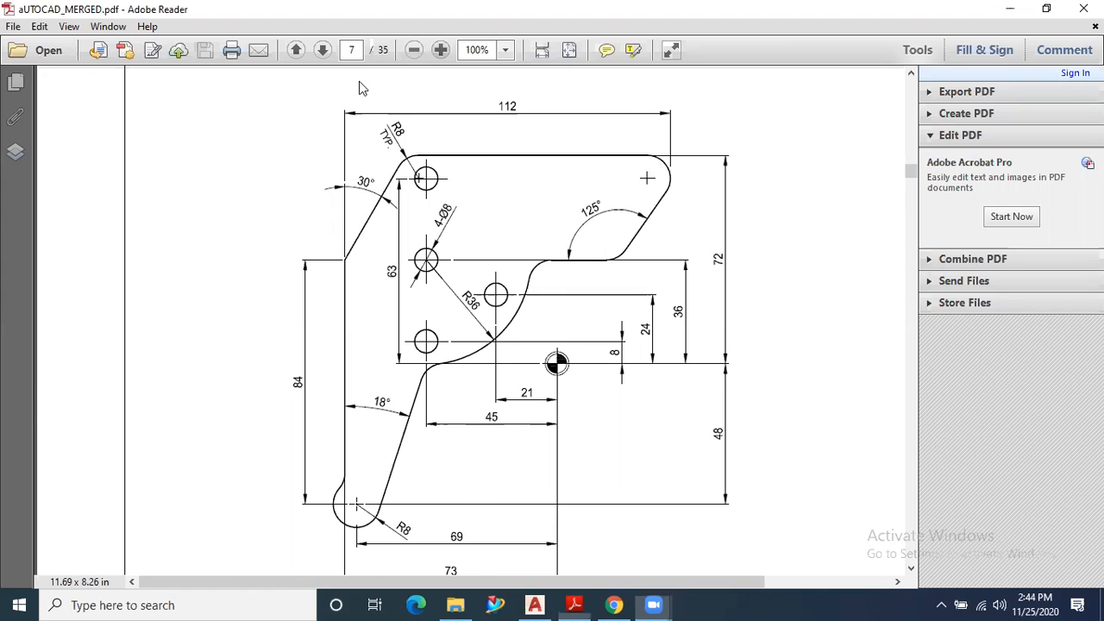
key("ctrl+equal")
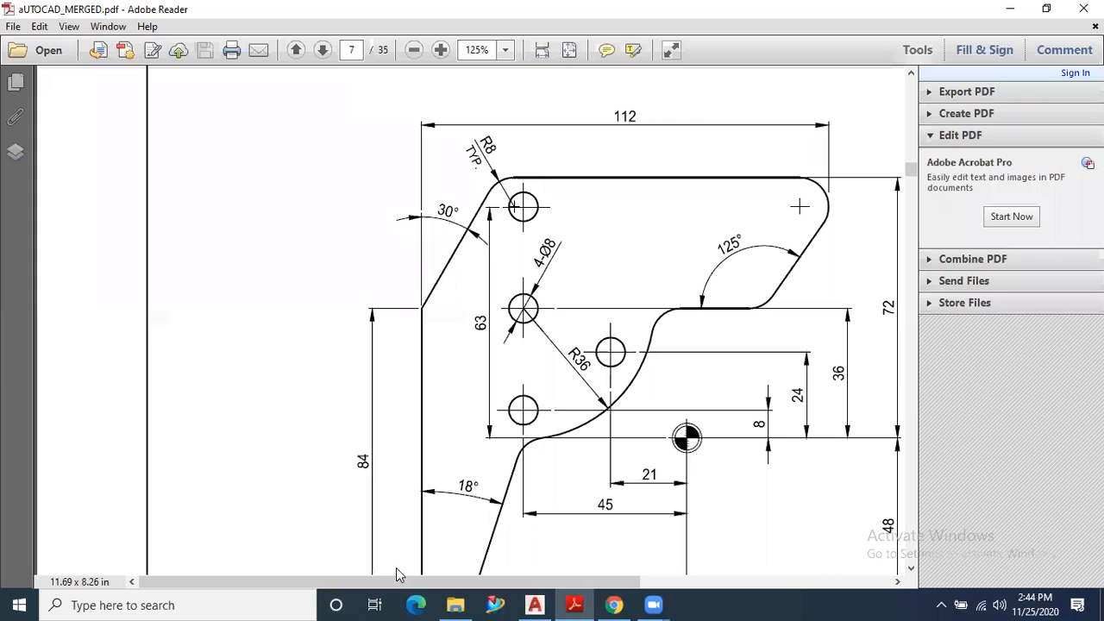
left_click_drag(399, 584, 502, 583)
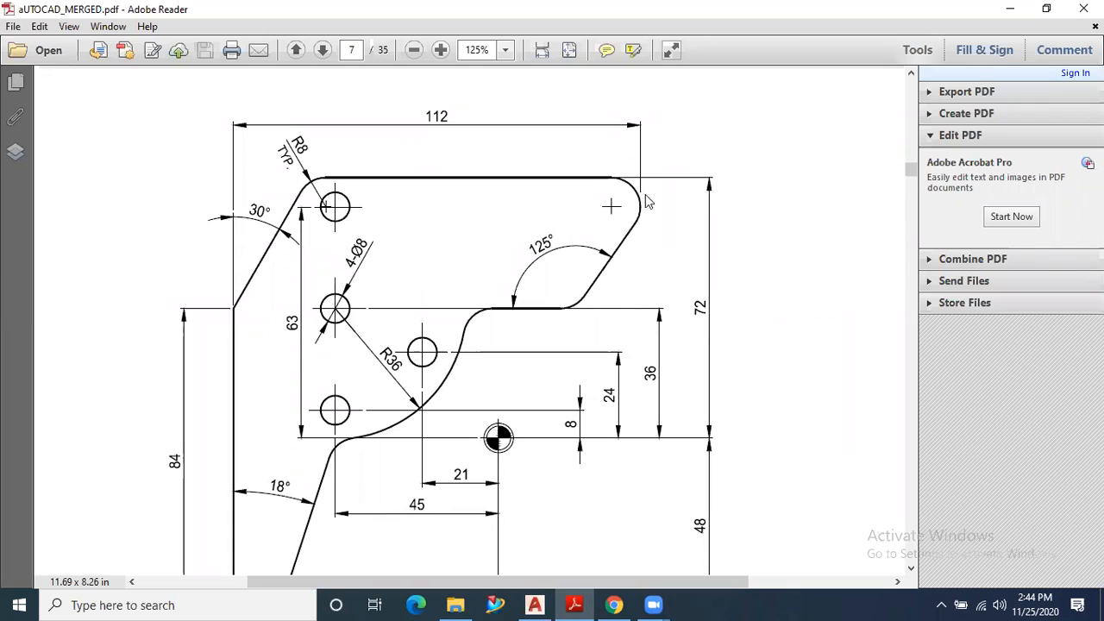
left_click(535, 605)
scroll(500, 224, "up", 8)
scroll(496, 287, "up", 2)
scroll(496, 289, "down", 2)
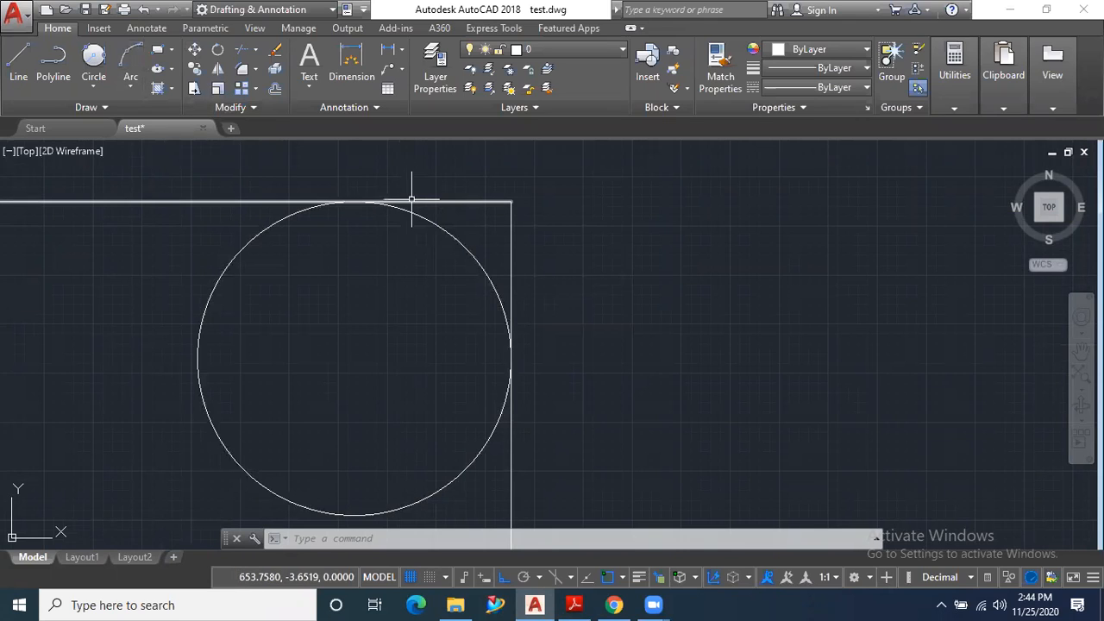
left_click(574, 605)
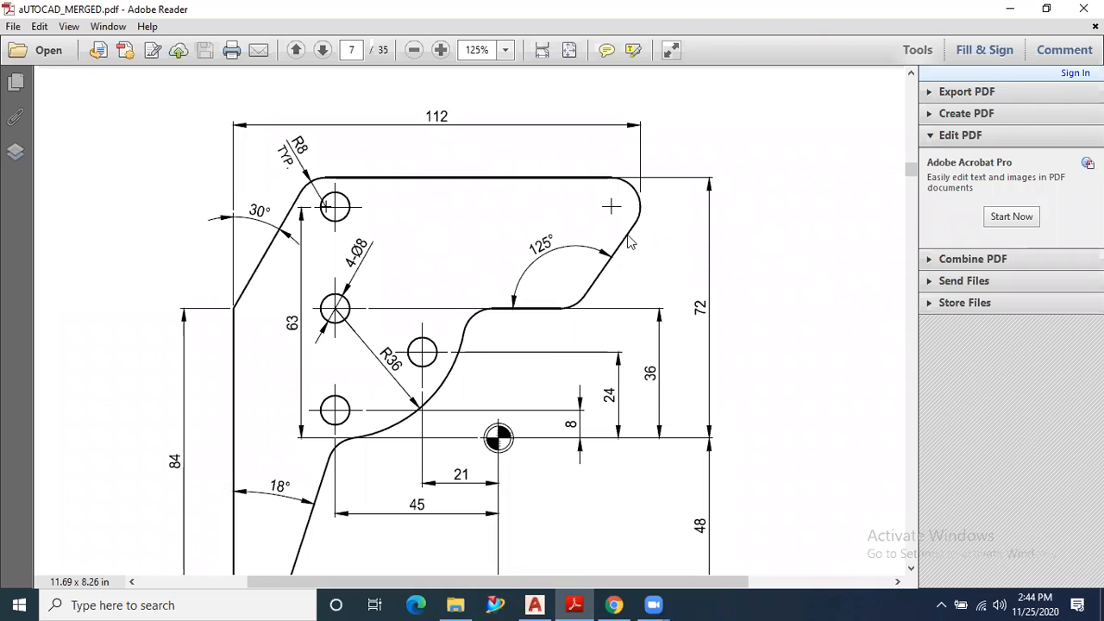
scroll(624, 216, "up", 1)
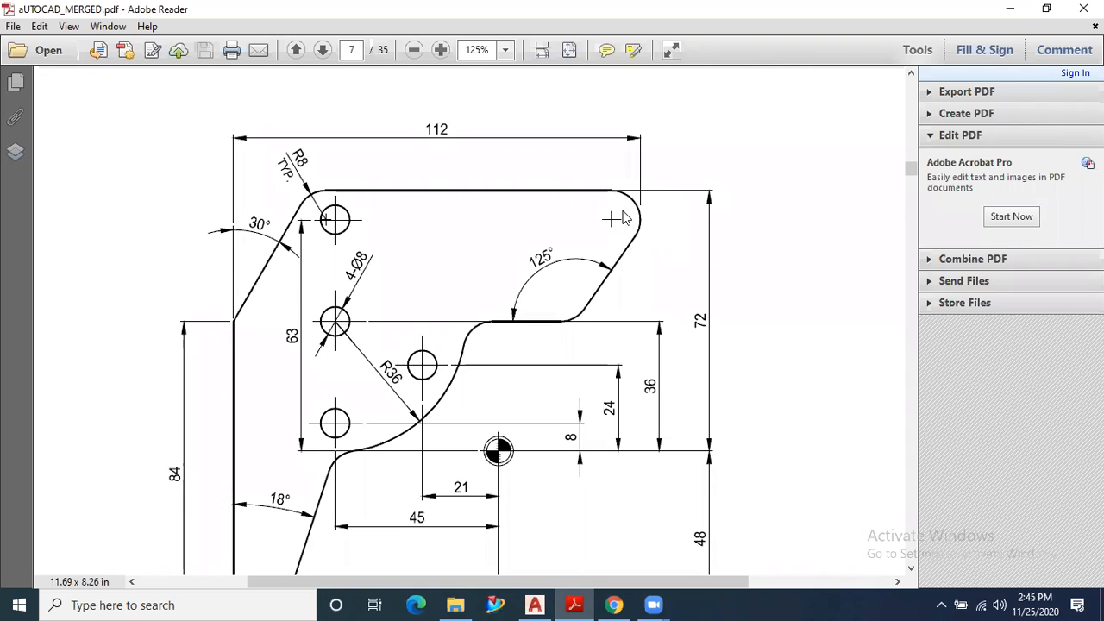
scroll(625, 219, "down", 1)
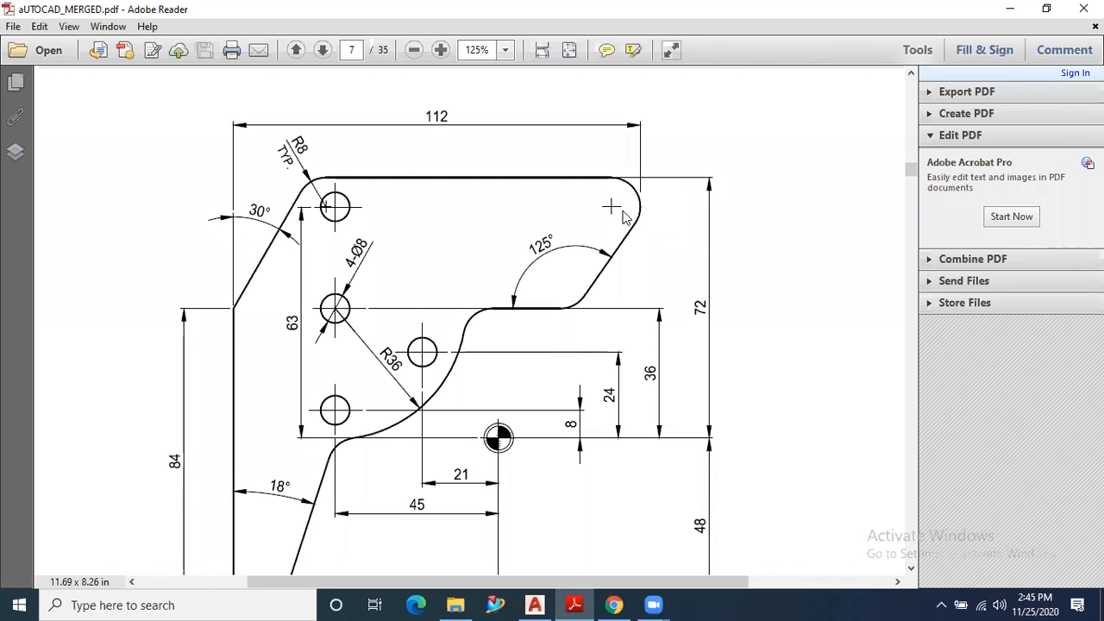
left_click(575, 604)
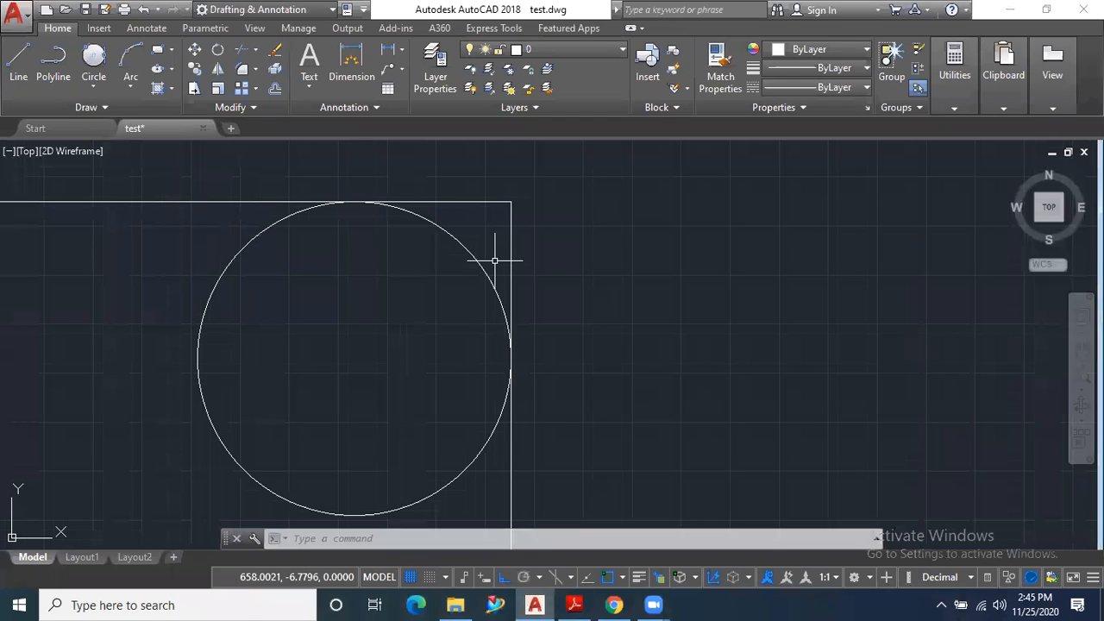
Step: Delete the tangent circle at the plate's upper-right corner
key("Escape")
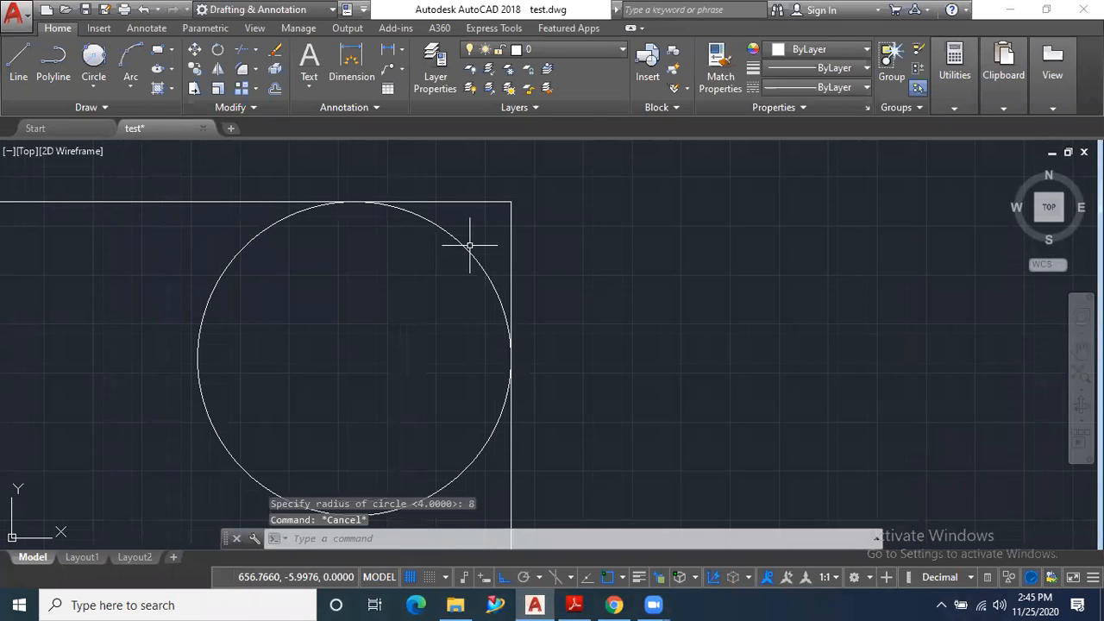
left_click(464, 245)
key("Delete")
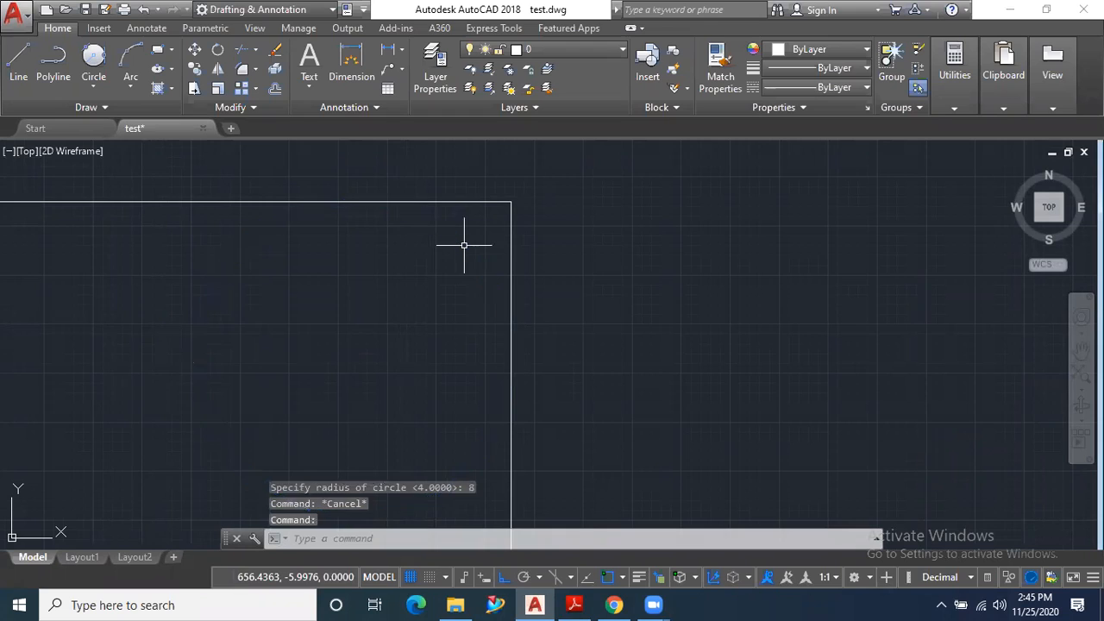
Step: Fillet the plate's upper-right corner between the uppermost horizontal line and the rightmost vertical line with a radius of 8 mm
scroll(540, 198, "down", 5)
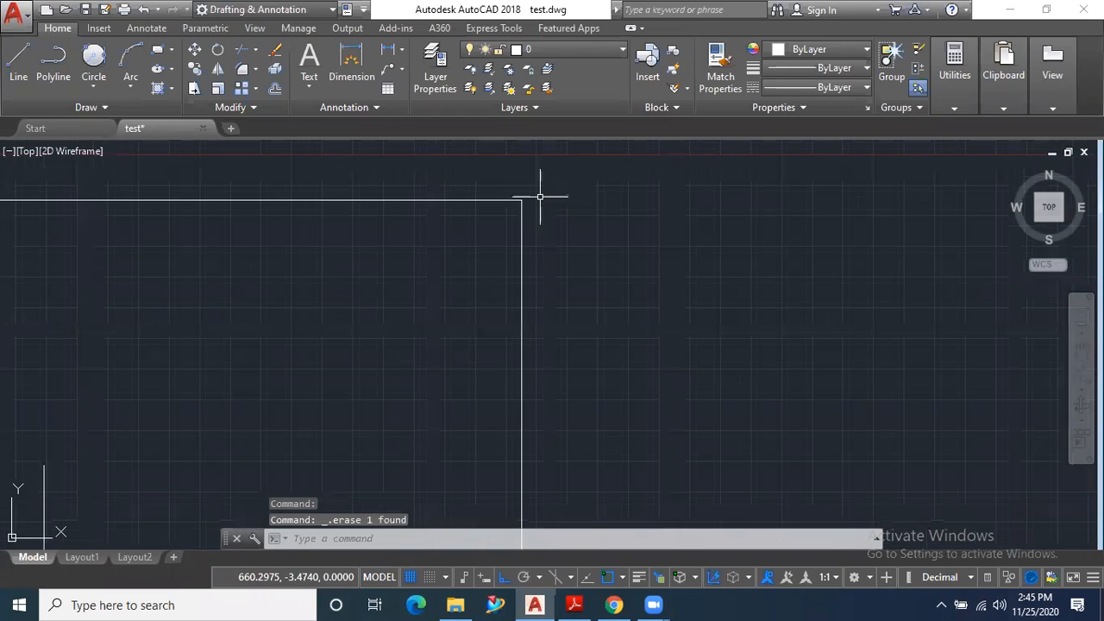
left_click(243, 69)
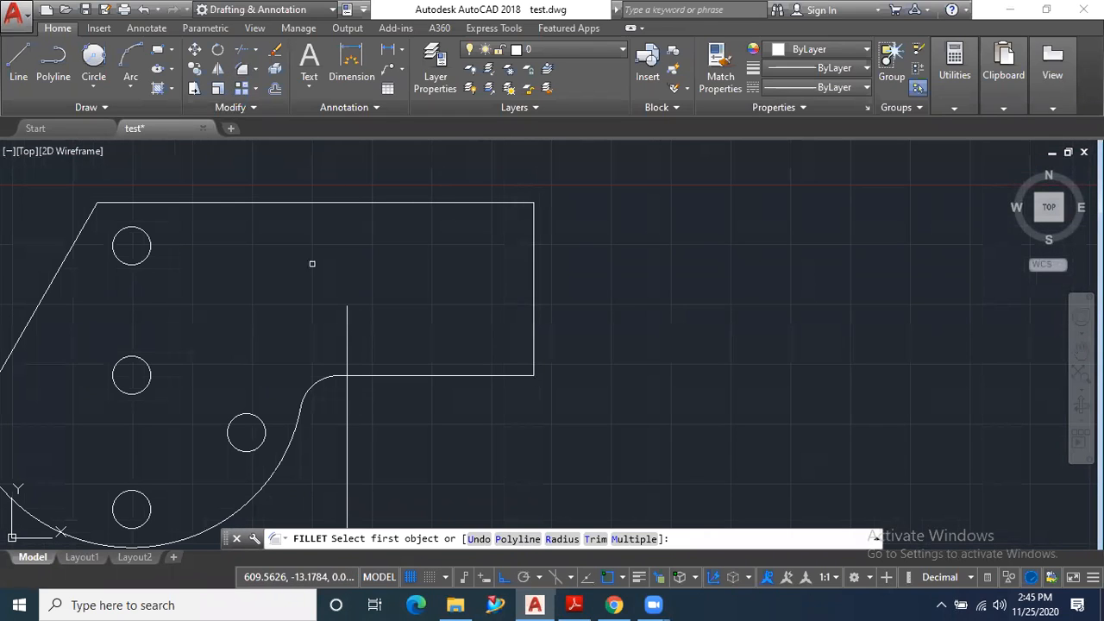
left_click(559, 539)
type("8")
key("Return")
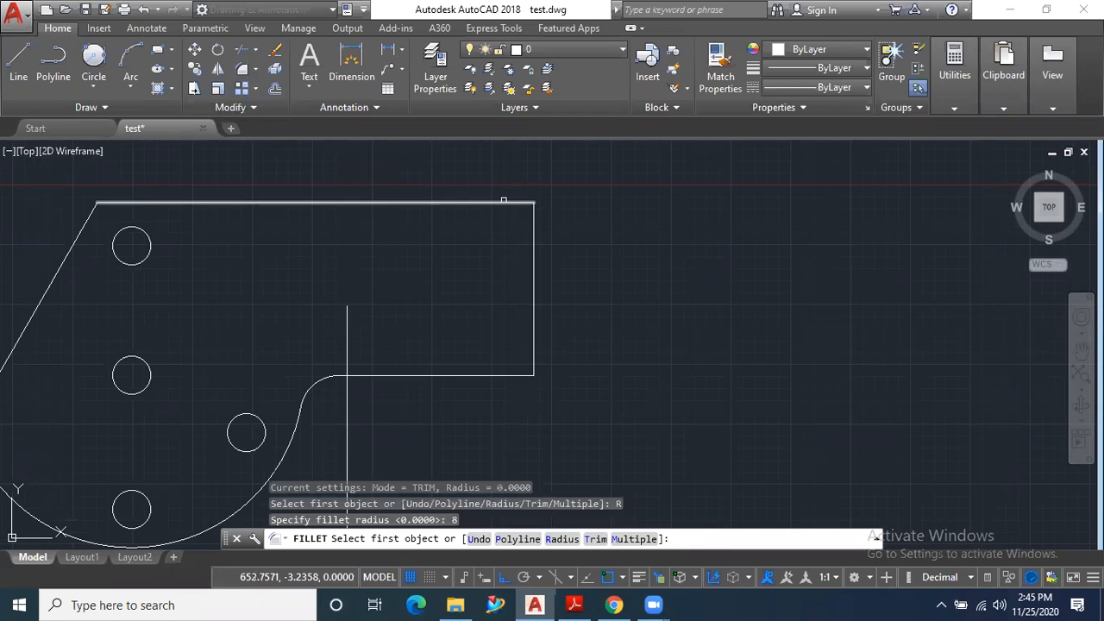
left_click(504, 201)
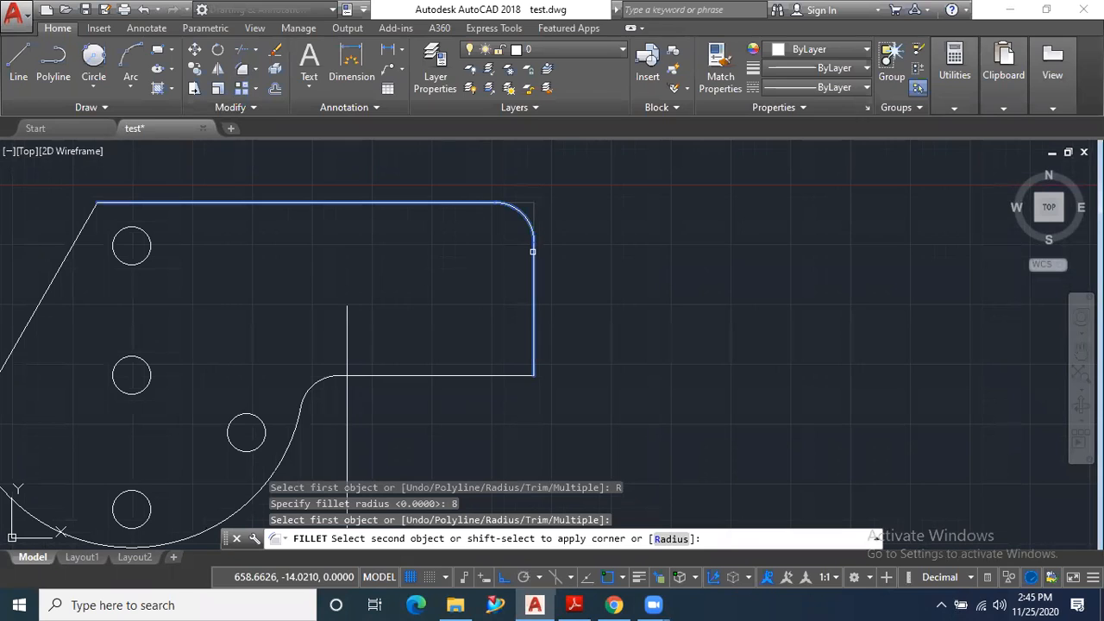
left_click(534, 310)
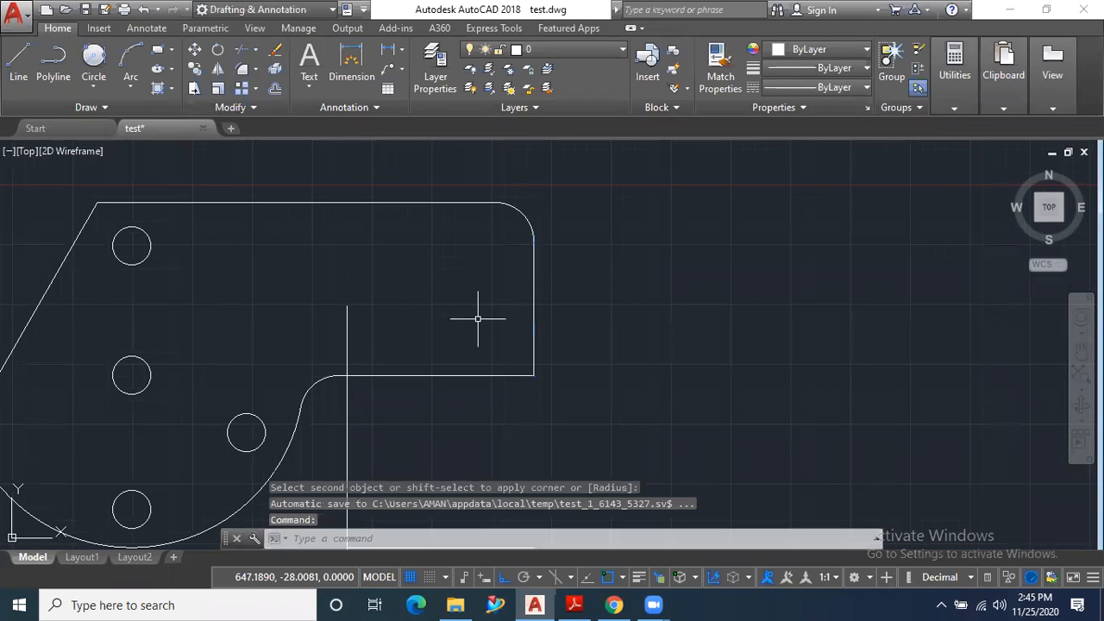
Step: Compare the corner fillet arc in AutoCAD with the rounded upper-right corner in the Adobe Reader reference
left_click(578, 604)
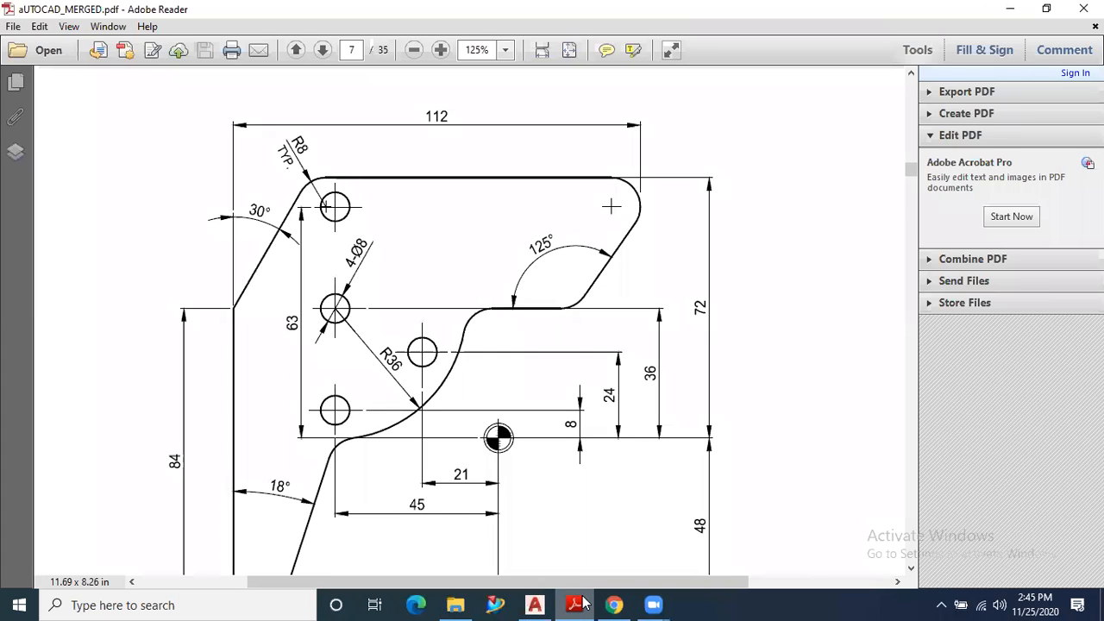
left_click(578, 604)
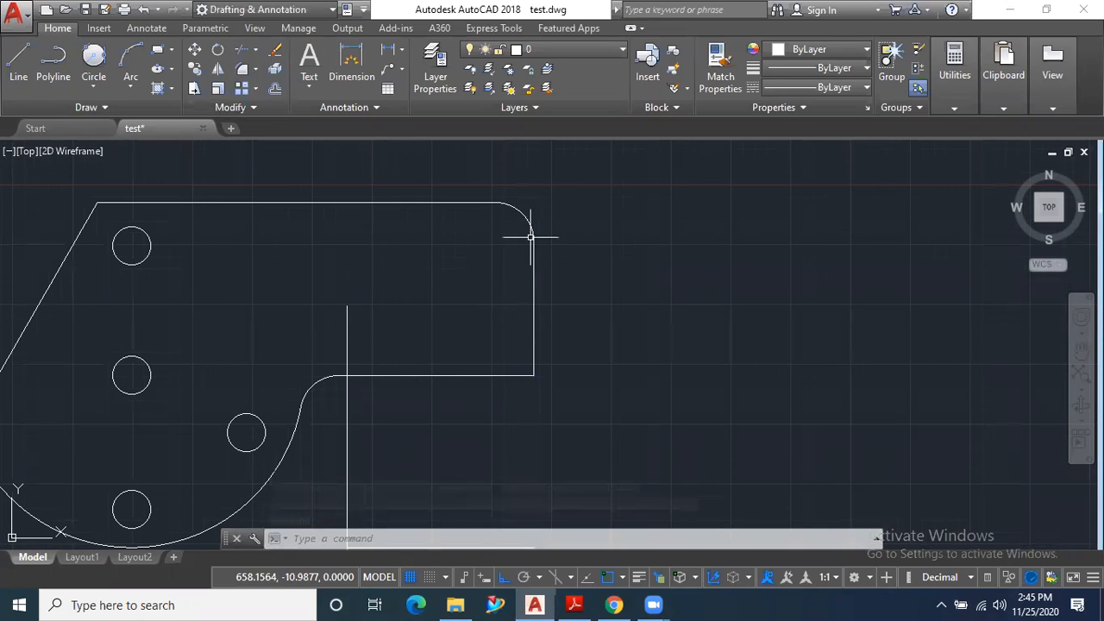
scroll(529, 218, "down", 2)
scroll(510, 248, "up", 3)
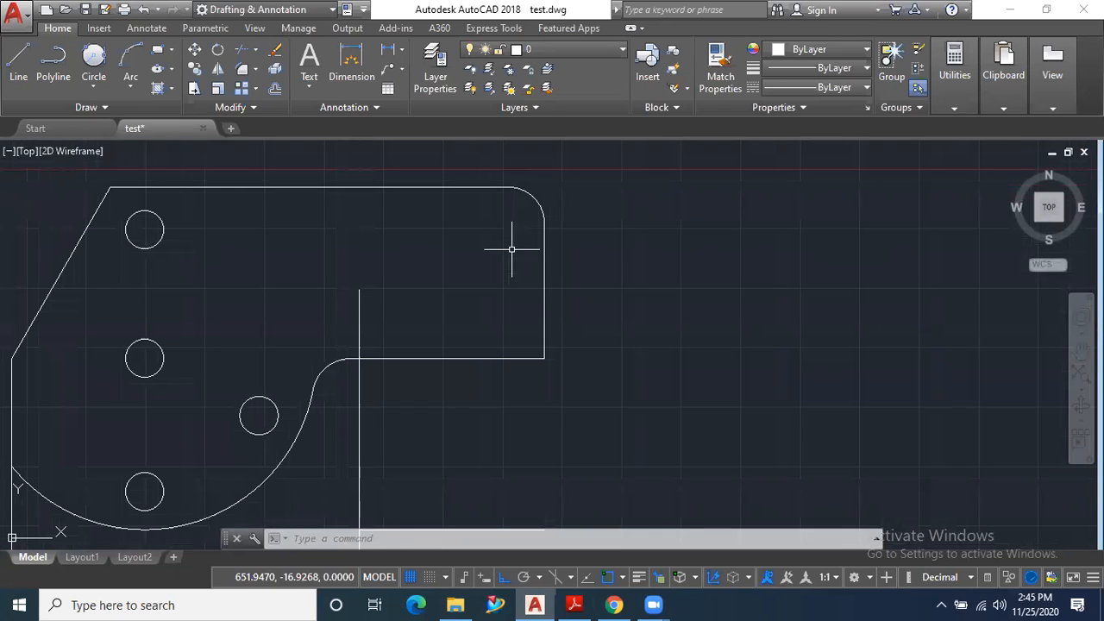
mouse_move(541, 204)
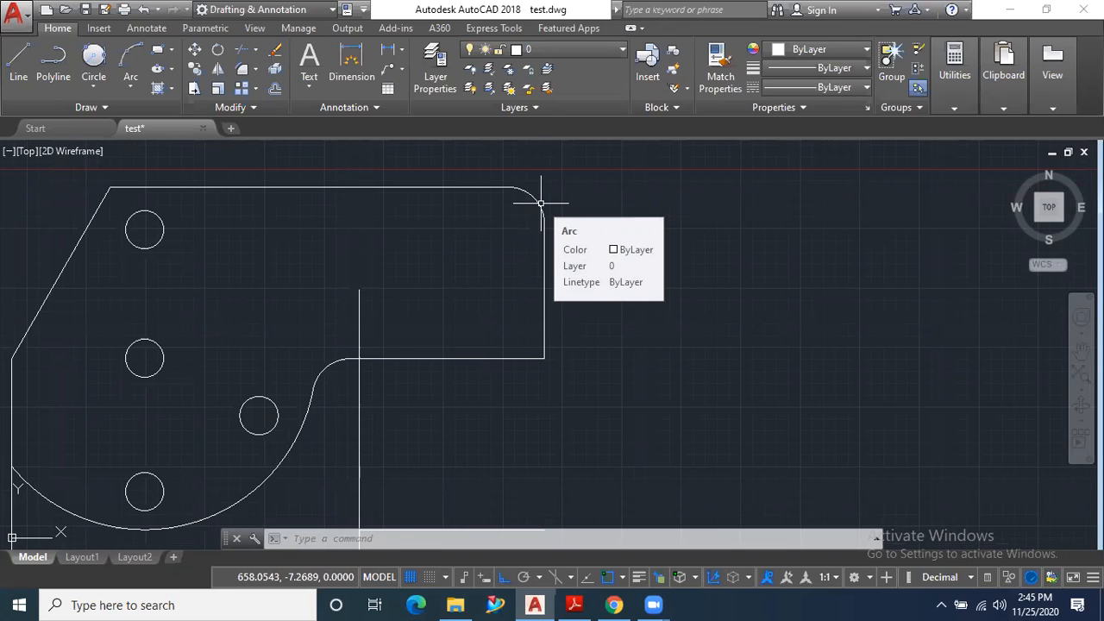
left_click(534, 209)
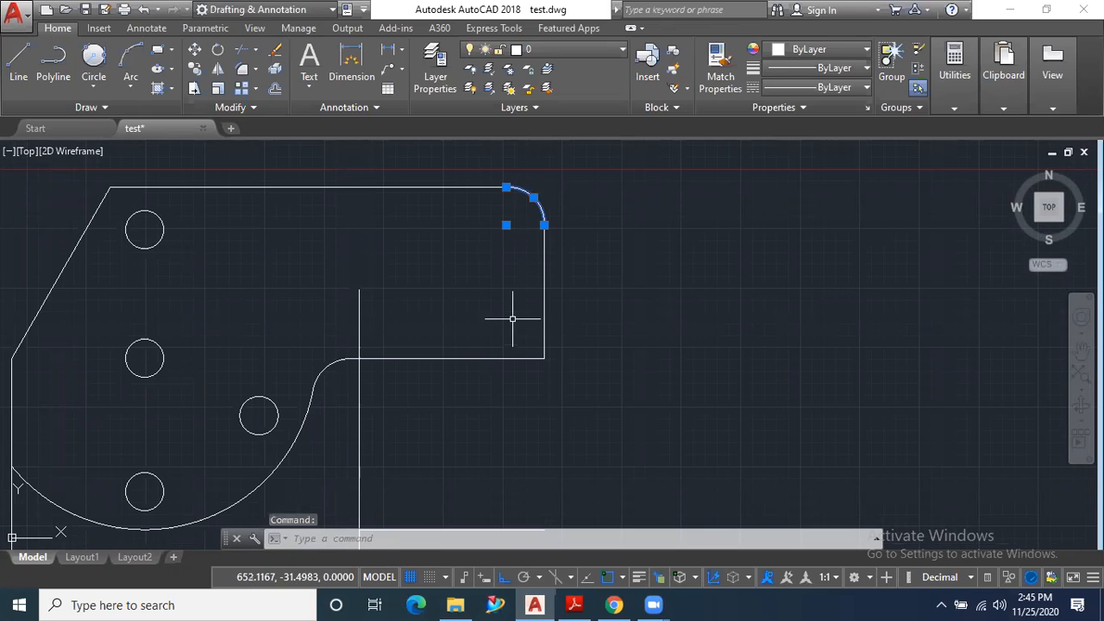
key("Escape")
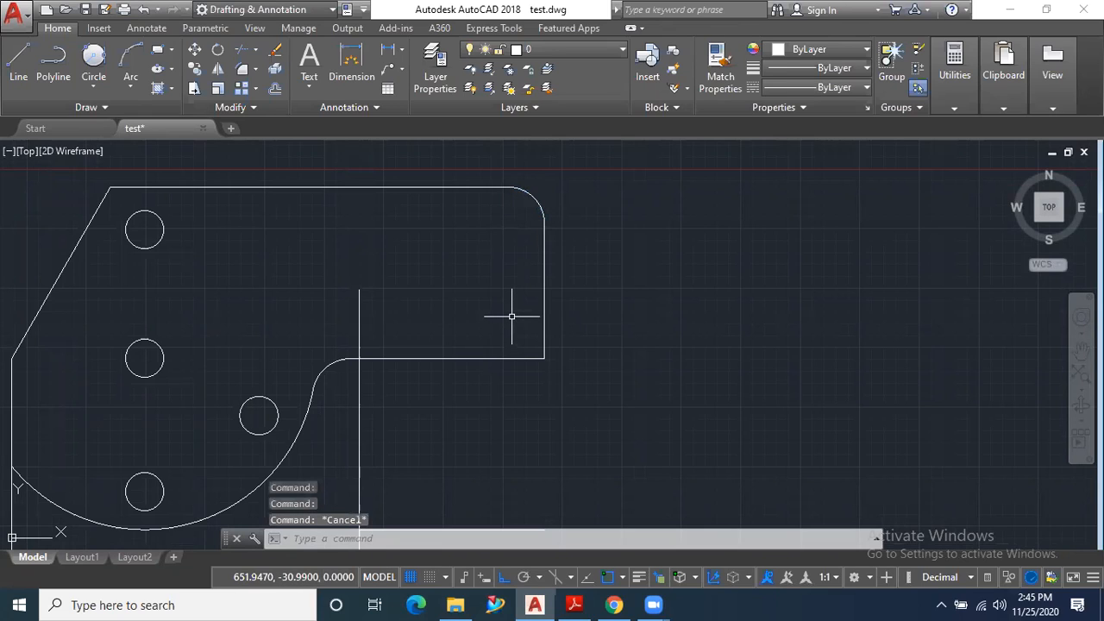
left_click(574, 605)
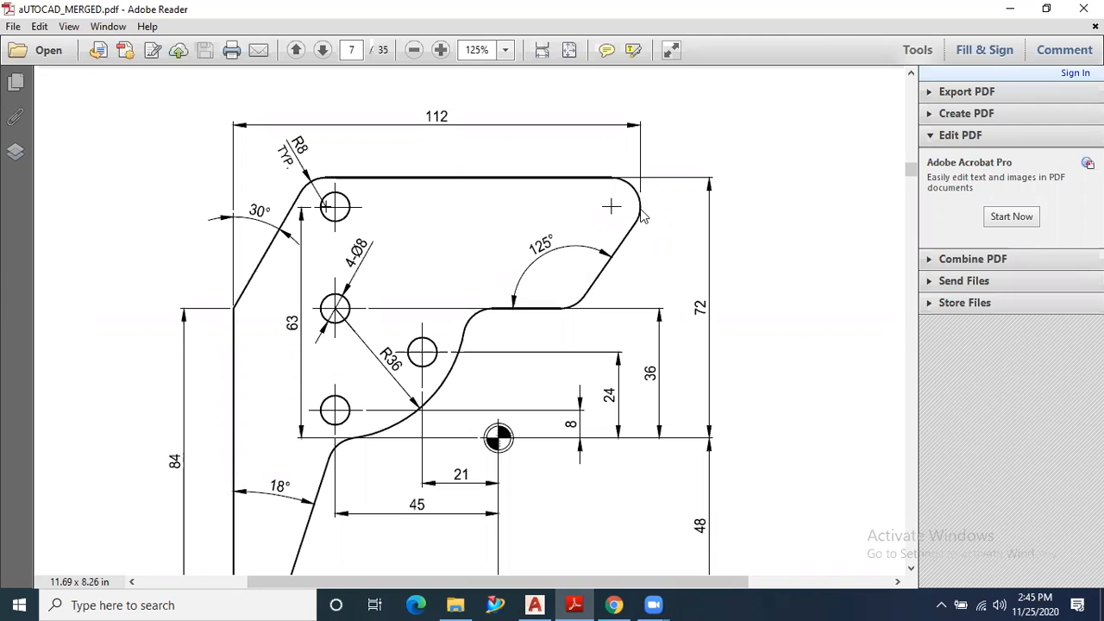
Step: Return to AutoCAD and undo the fillet on the plate's upper-right corner
left_click(574, 605)
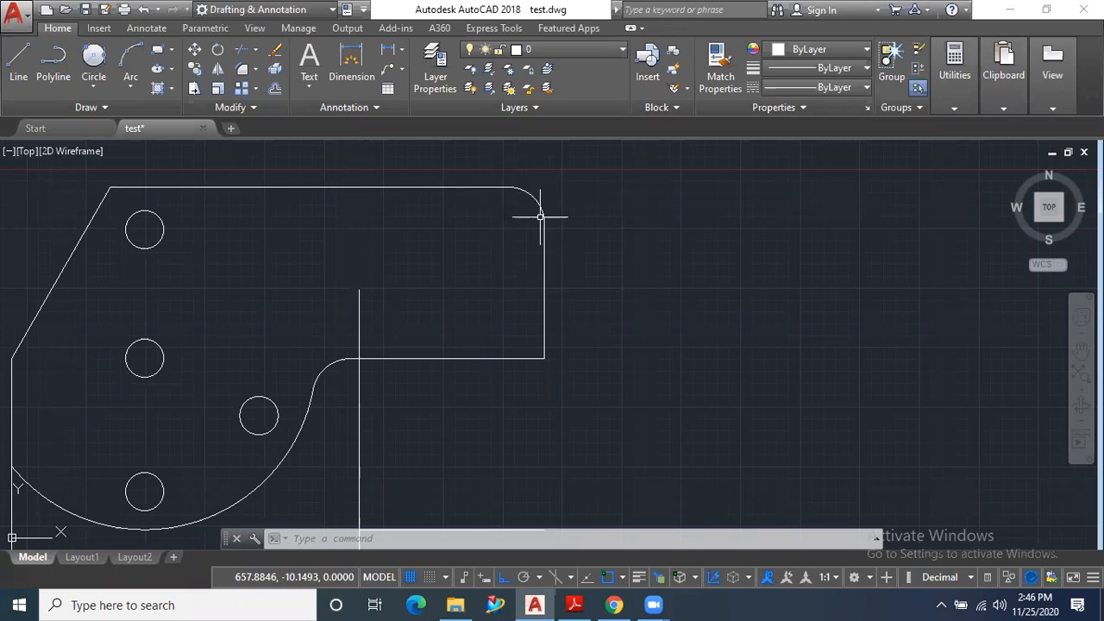
key("ctrl+z")
key("ctrl+z")
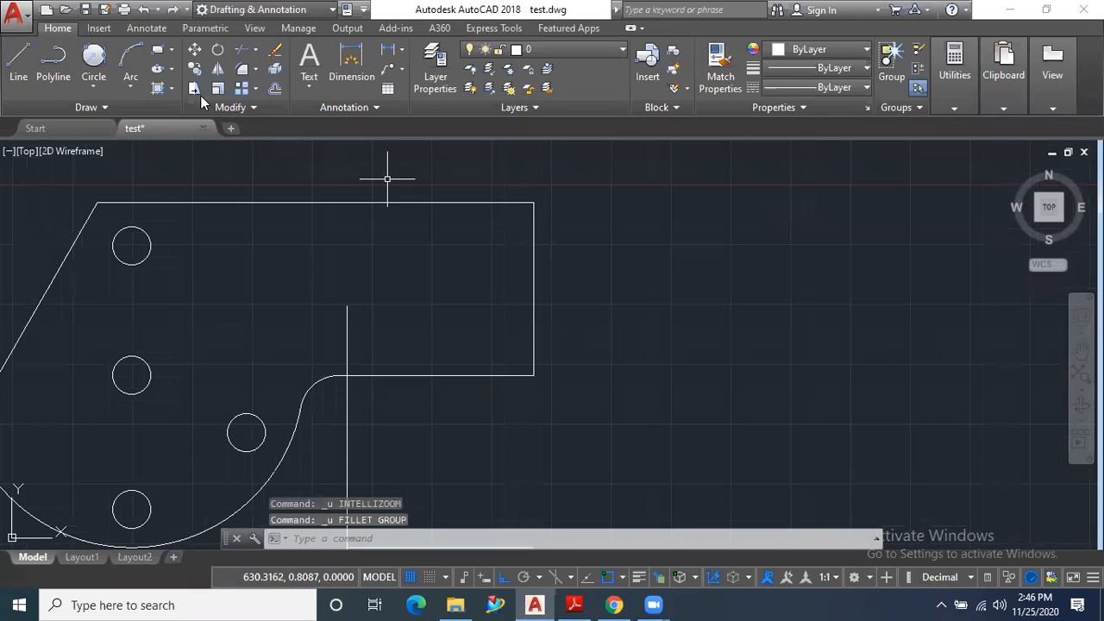
Step: Draw an 8 mm radius circle with Tan, Tan, Radius, touching the plate's top edge and right vertical edge
left_click(99, 80)
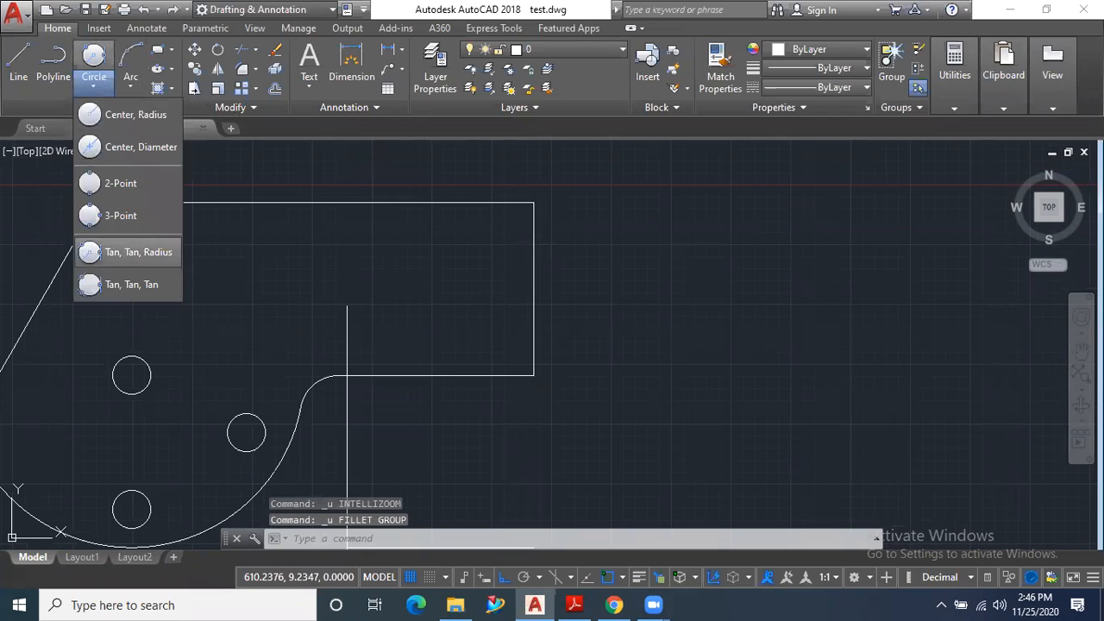
left_click(133, 250)
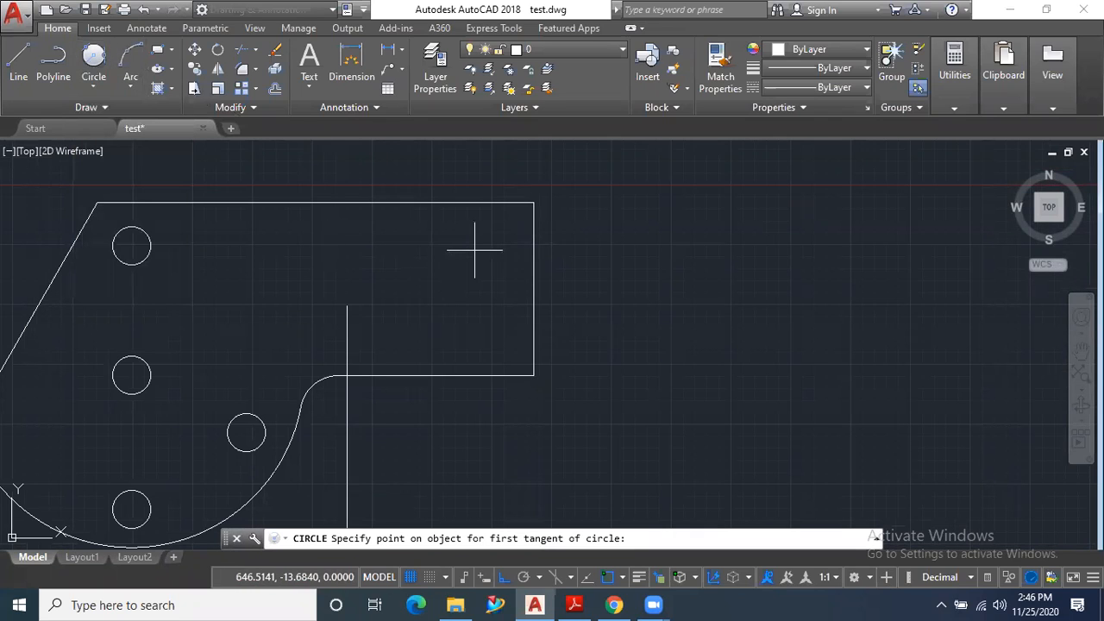
left_click(473, 207)
left_click(530, 252)
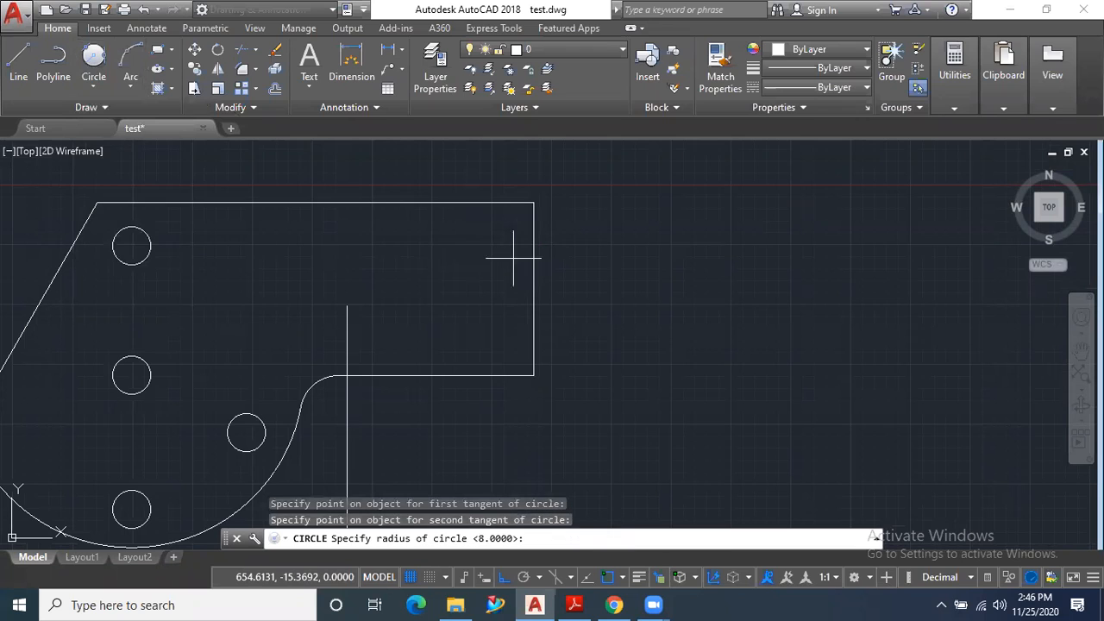
type("8")
key("Return")
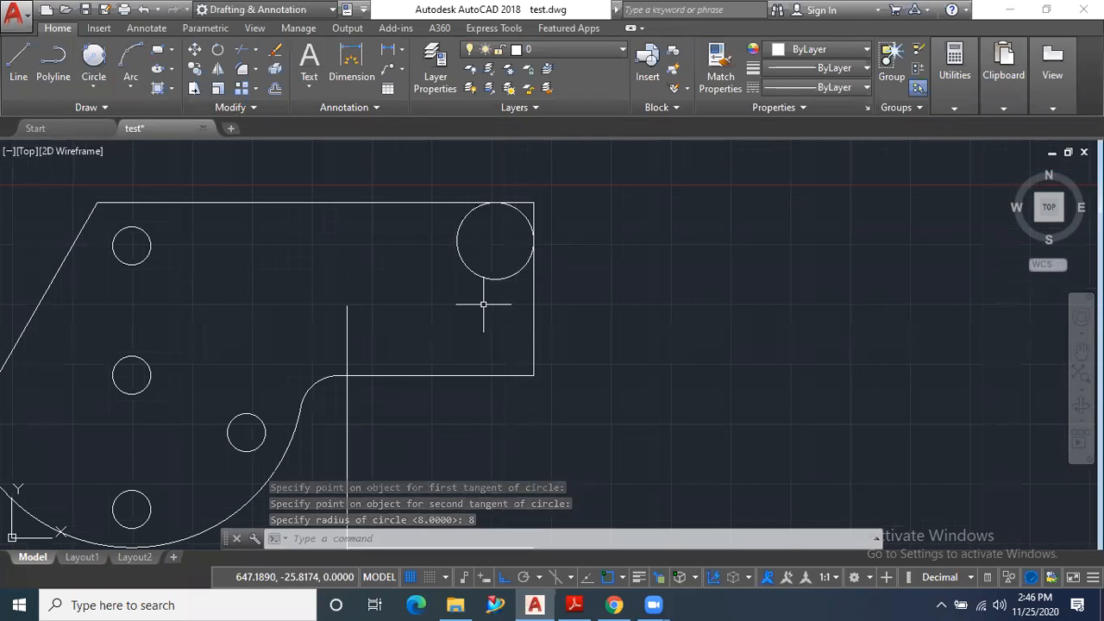
scroll(531, 250, "up", 5)
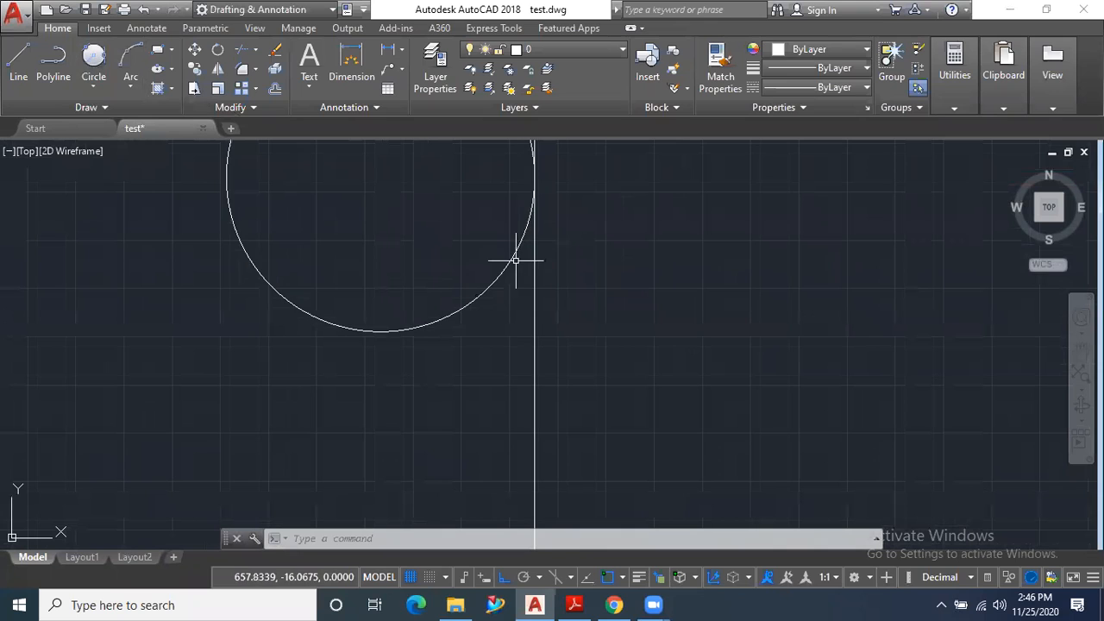
scroll(519, 247, "down", 2)
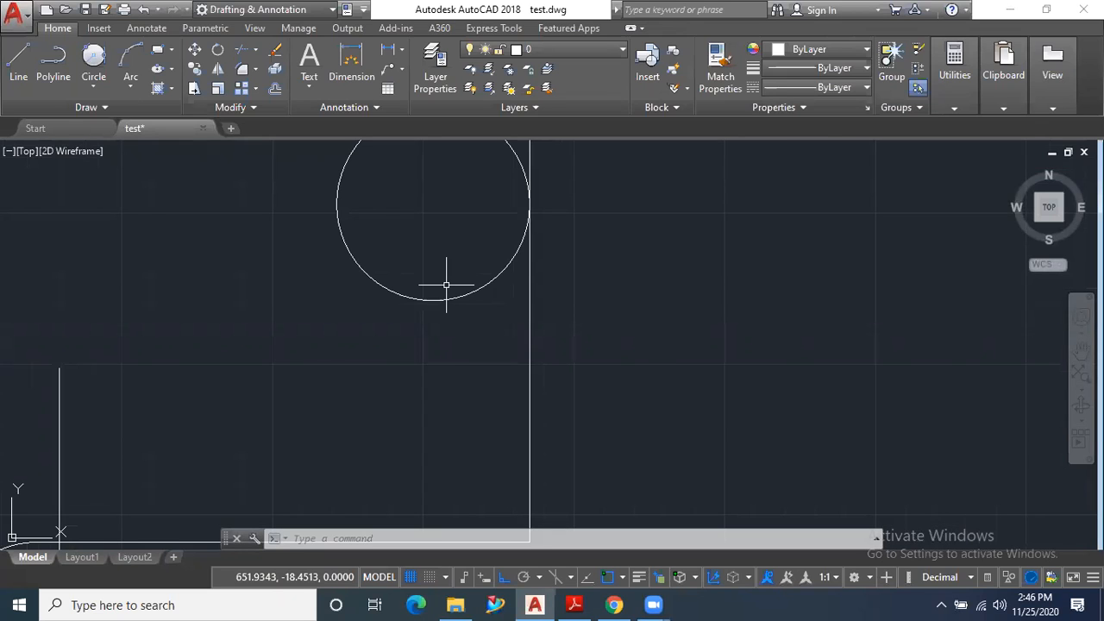
scroll(446, 285, "down", 6)
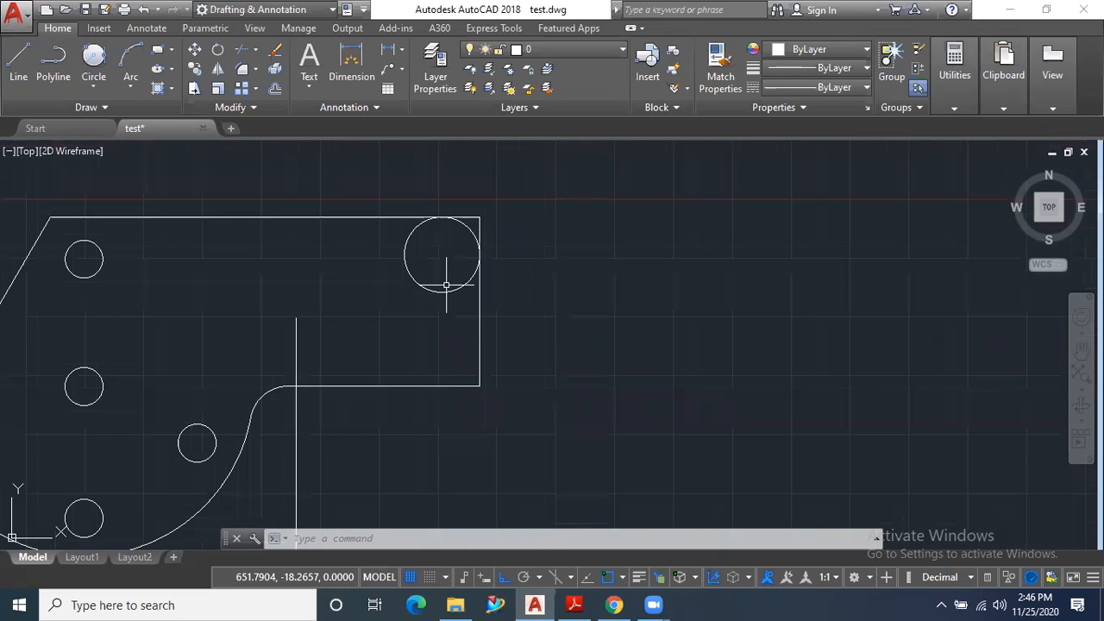
Step: Check the 125° slanted edge in the Adobe Reader reference, and draw a 55° construction line in AutoCAD just below the corner circle
scroll(446, 301, "up", 2)
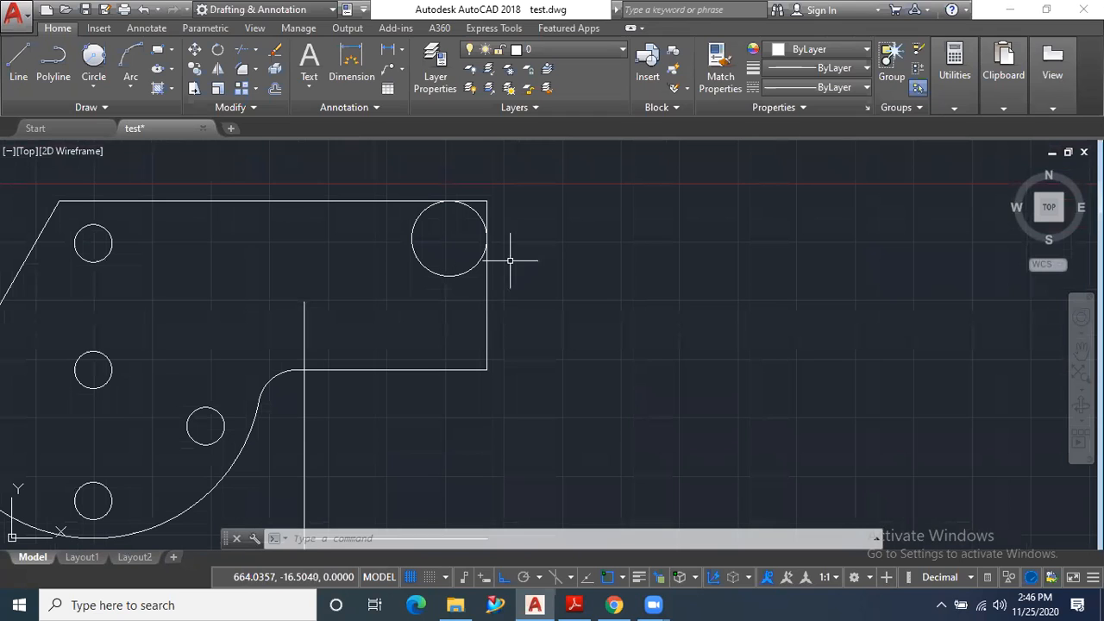
left_click(574, 603)
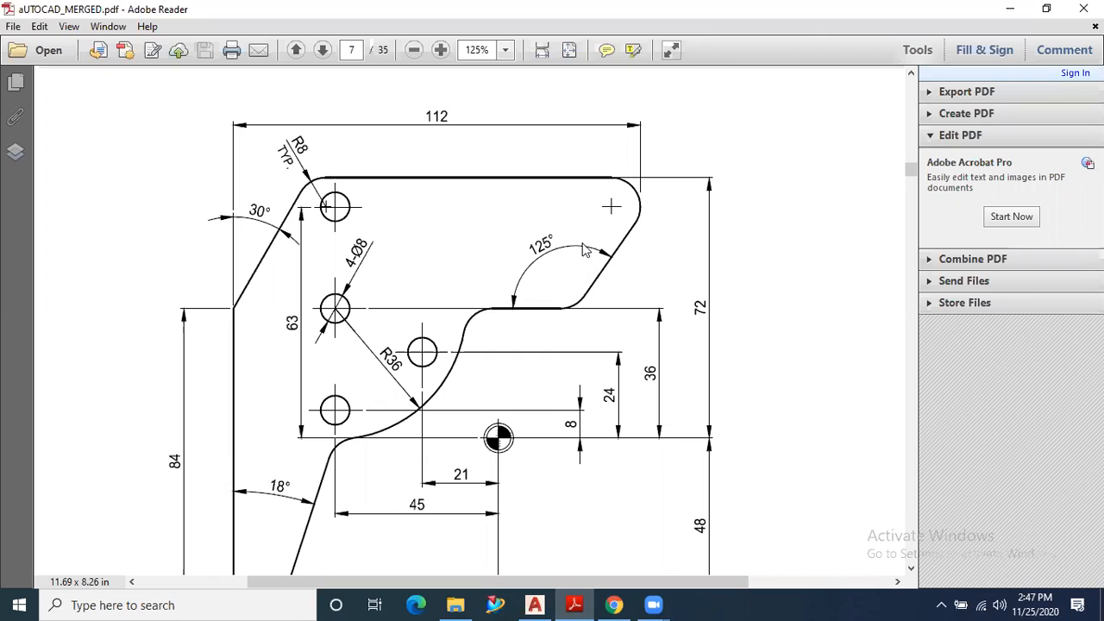
scroll(583, 250, "down", 1)
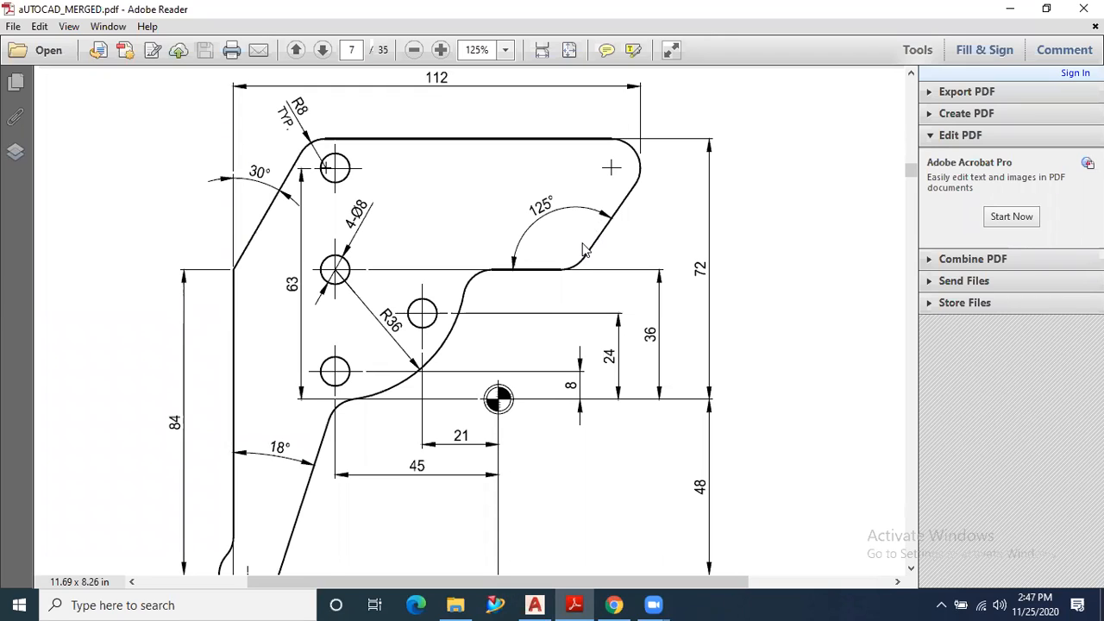
scroll(583, 250, "up", 1)
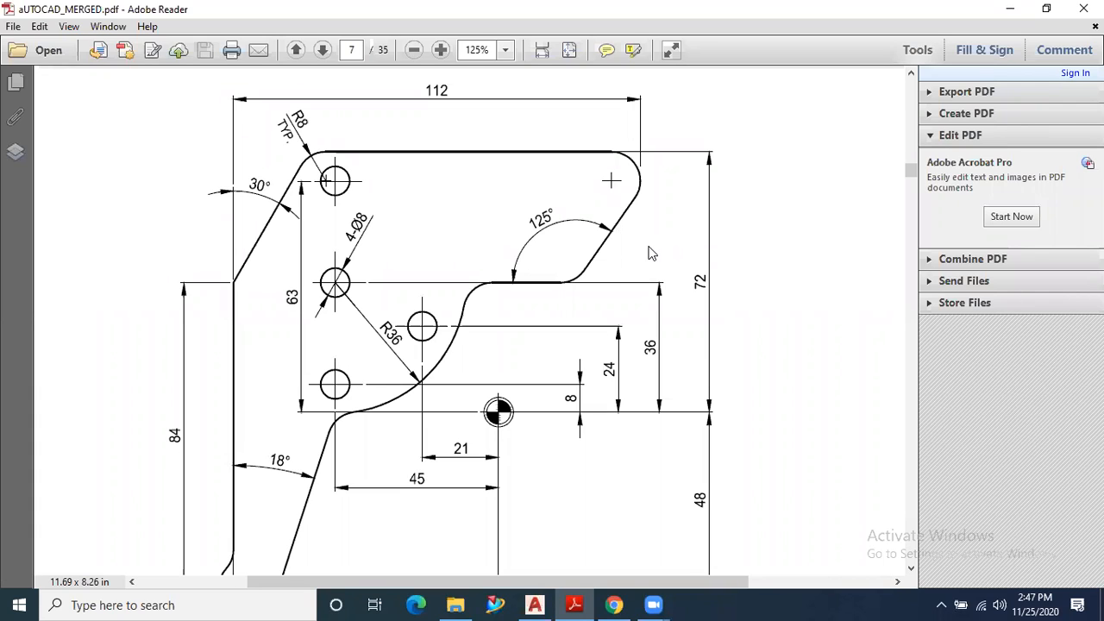
left_click(577, 604)
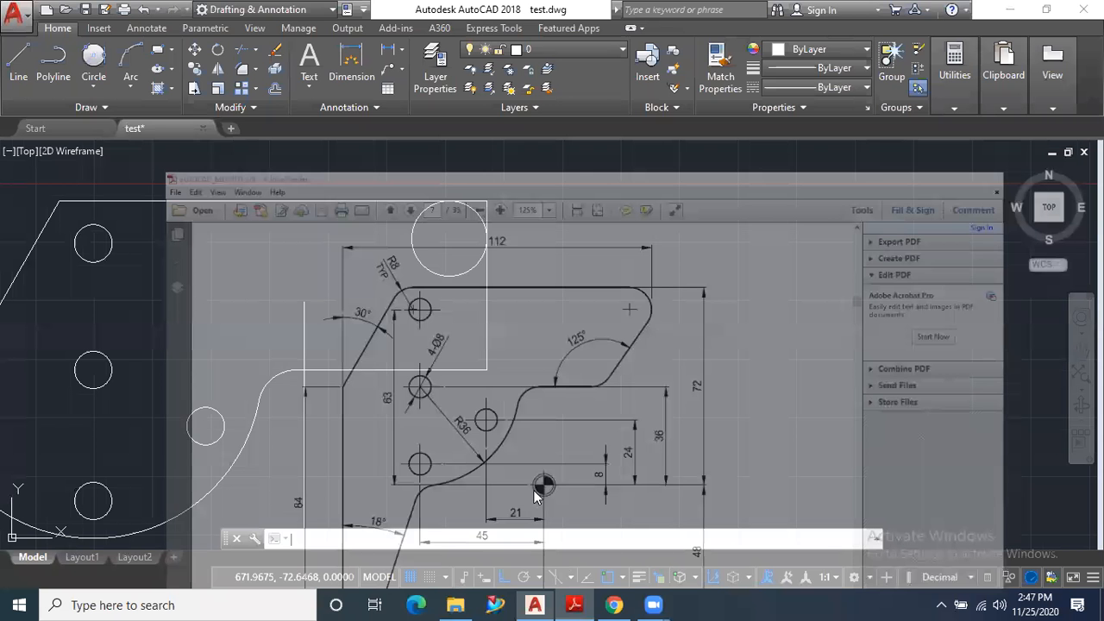
left_click(76, 107)
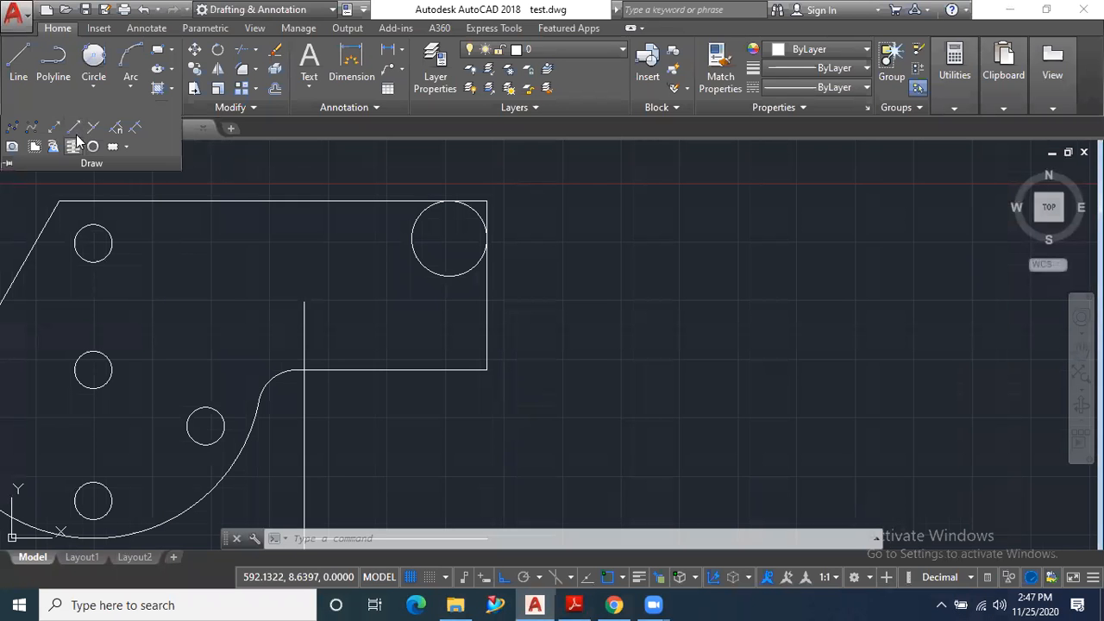
left_click(53, 130)
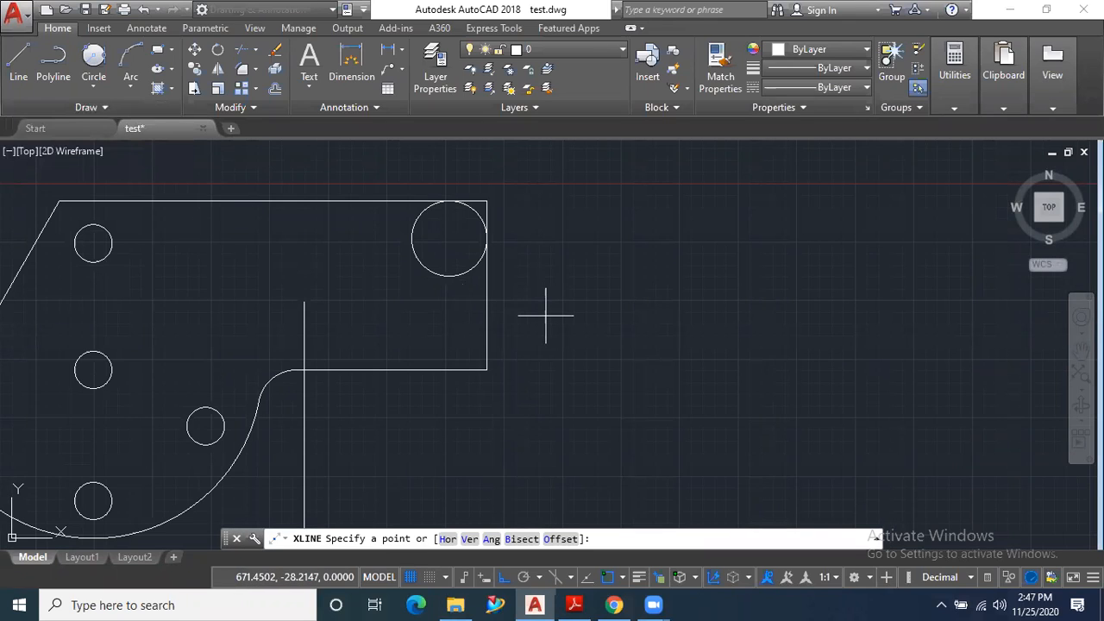
left_click(490, 539)
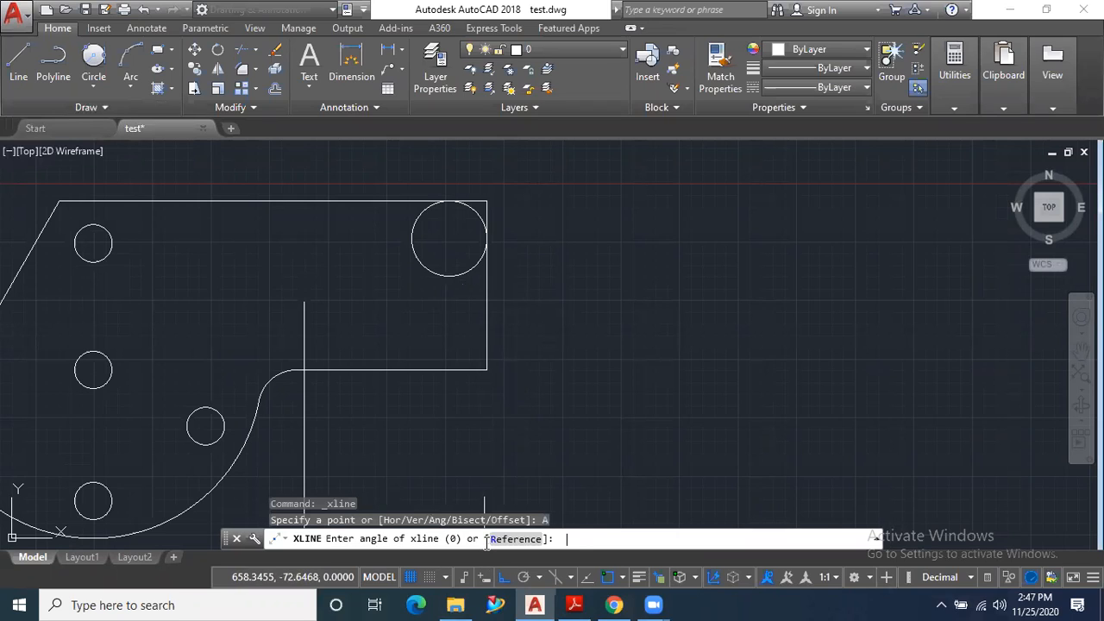
key("Return")
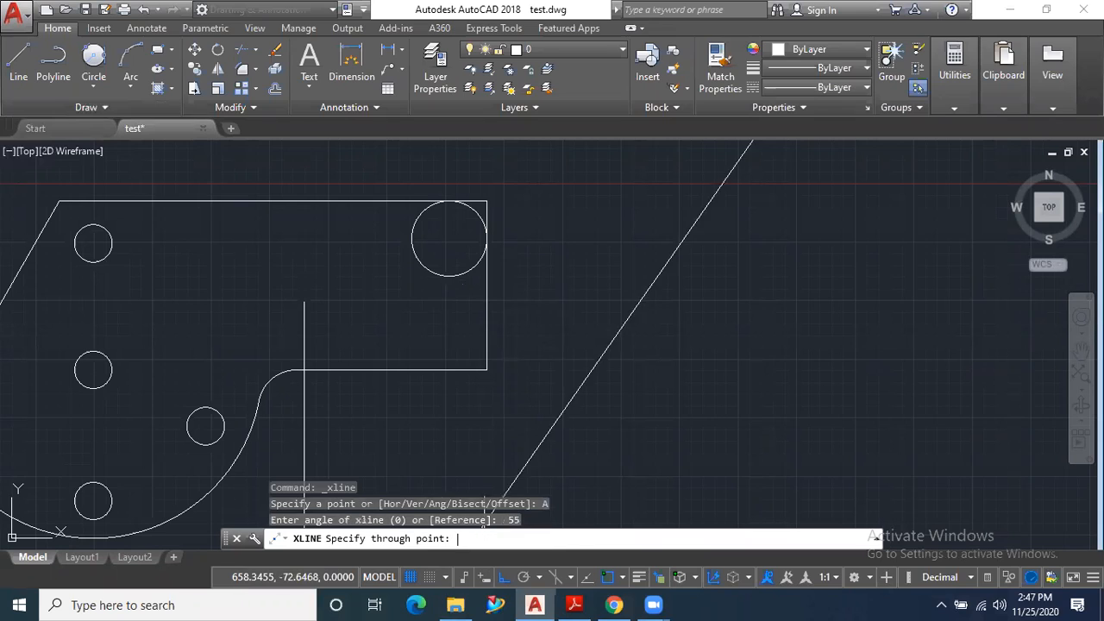
left_click(475, 291)
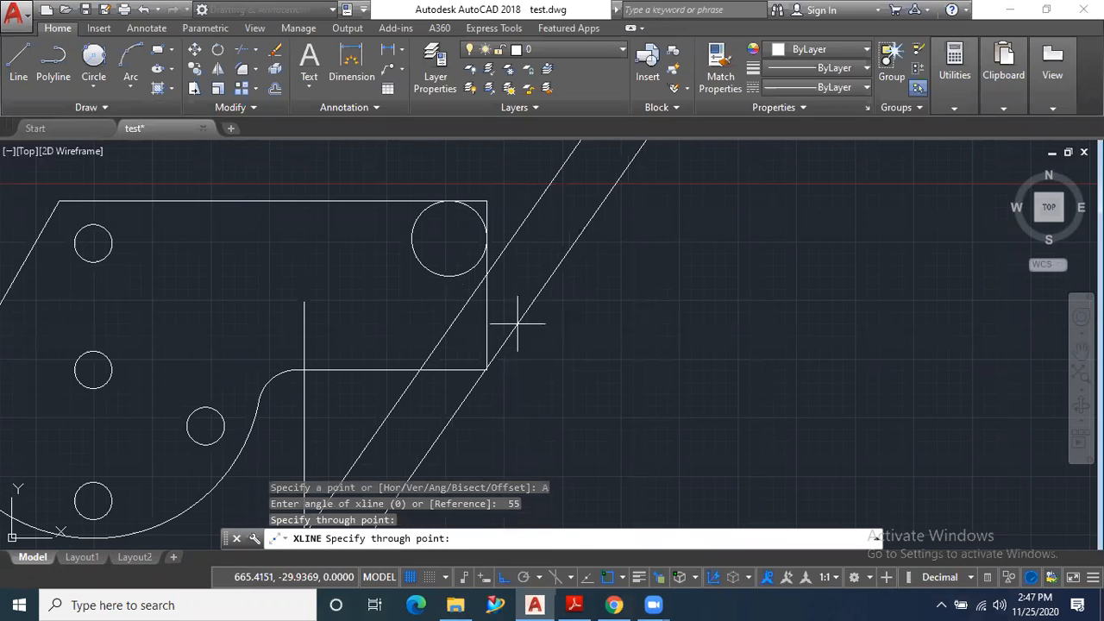
key("Escape")
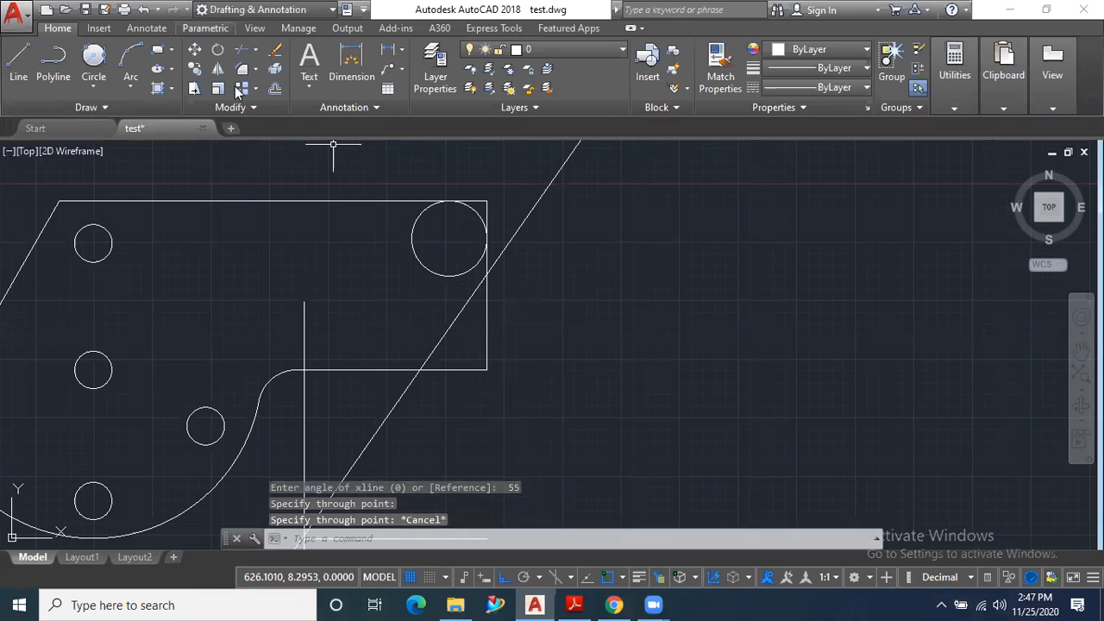
Step: Apply a tangent constraint between the corner circle and the 55° construction line
left_click(206, 28)
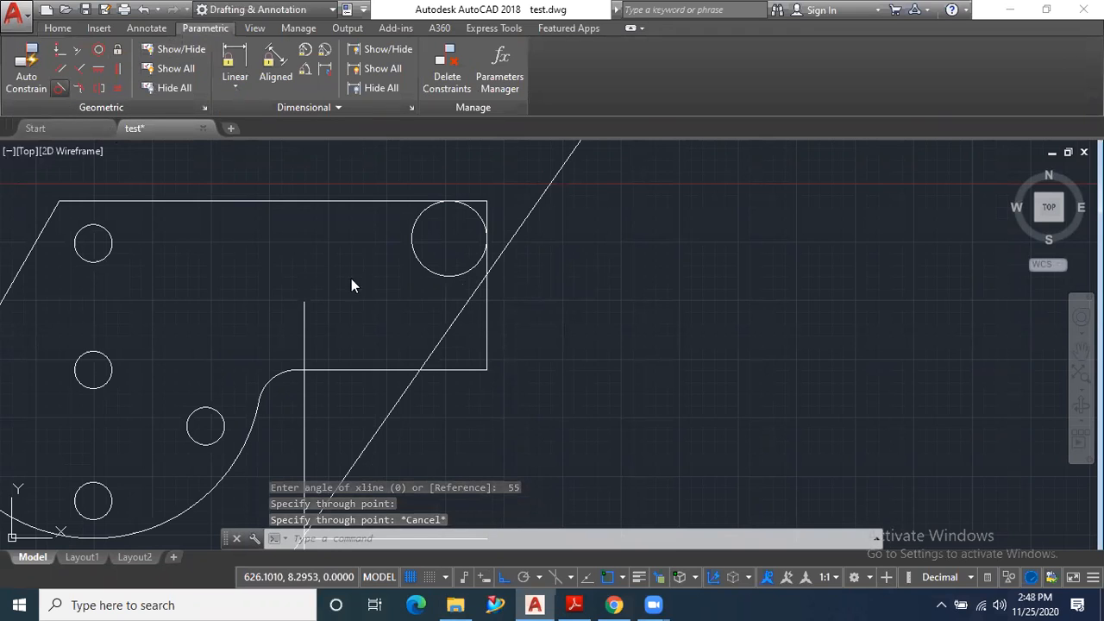
left_click(428, 264)
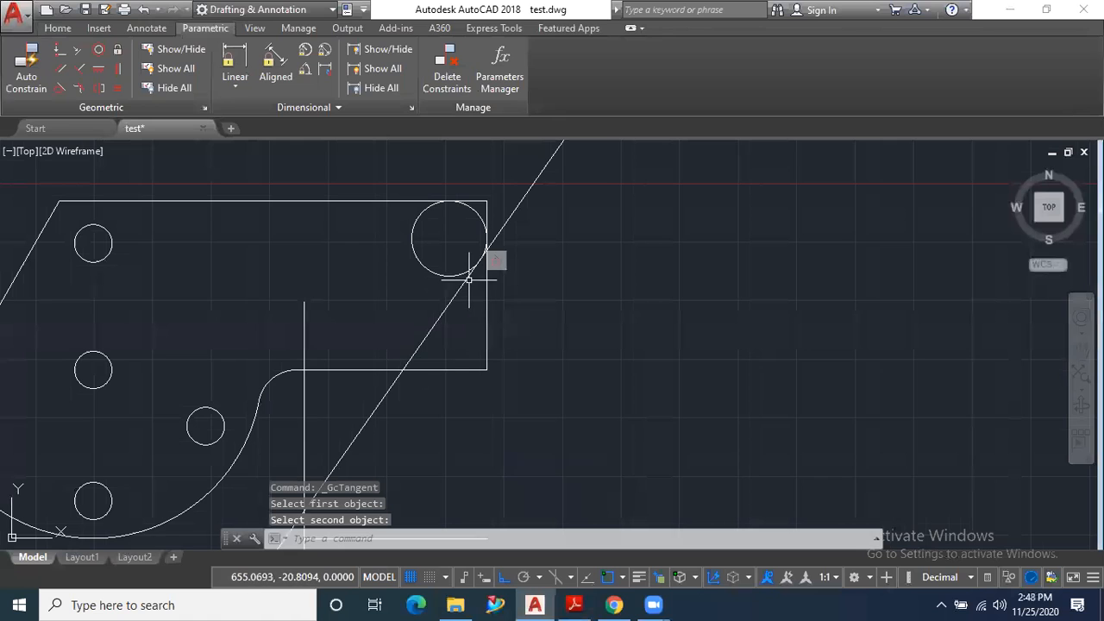
left_click(485, 274)
scroll(487, 269, "down", 5)
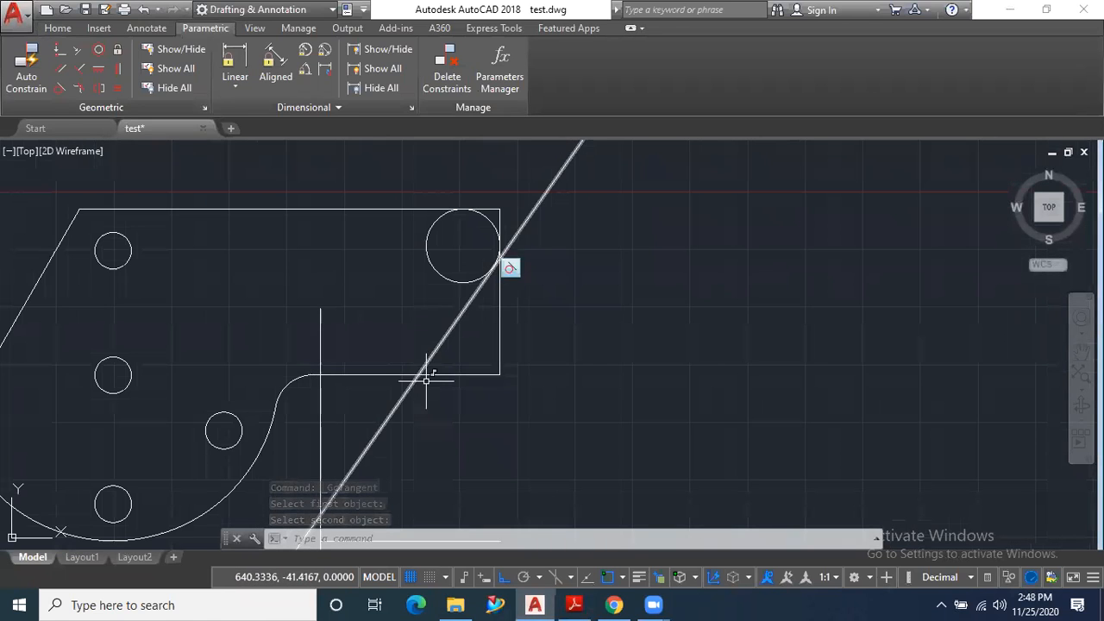
key("Escape")
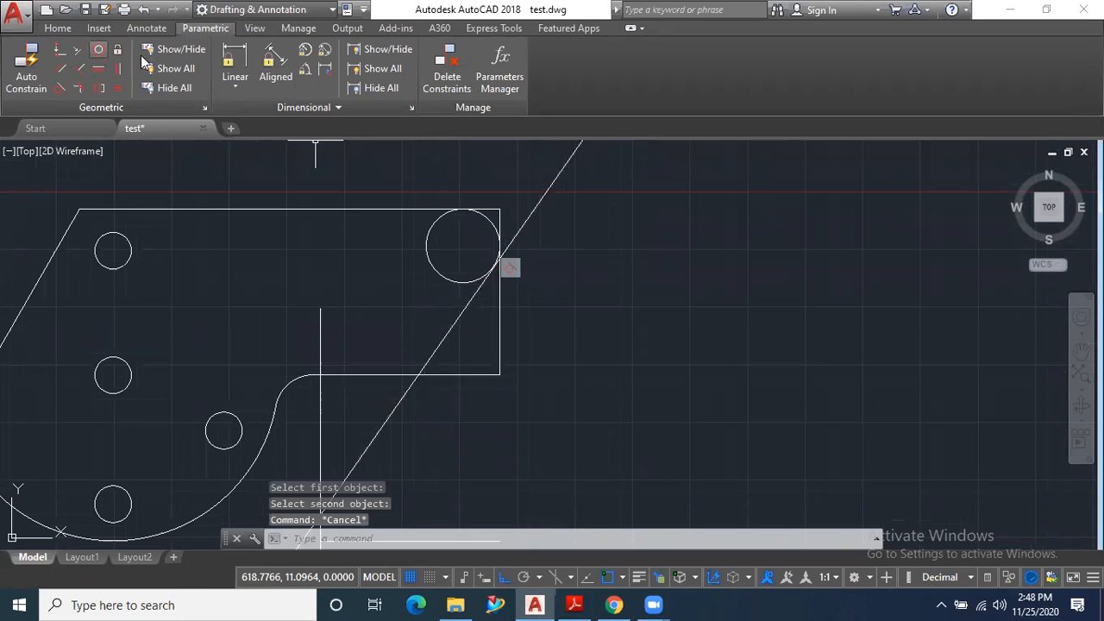
Step: Trim the slanted construction line above the corner circle and directly below the plate's short horizontal edge
left_click(64, 29)
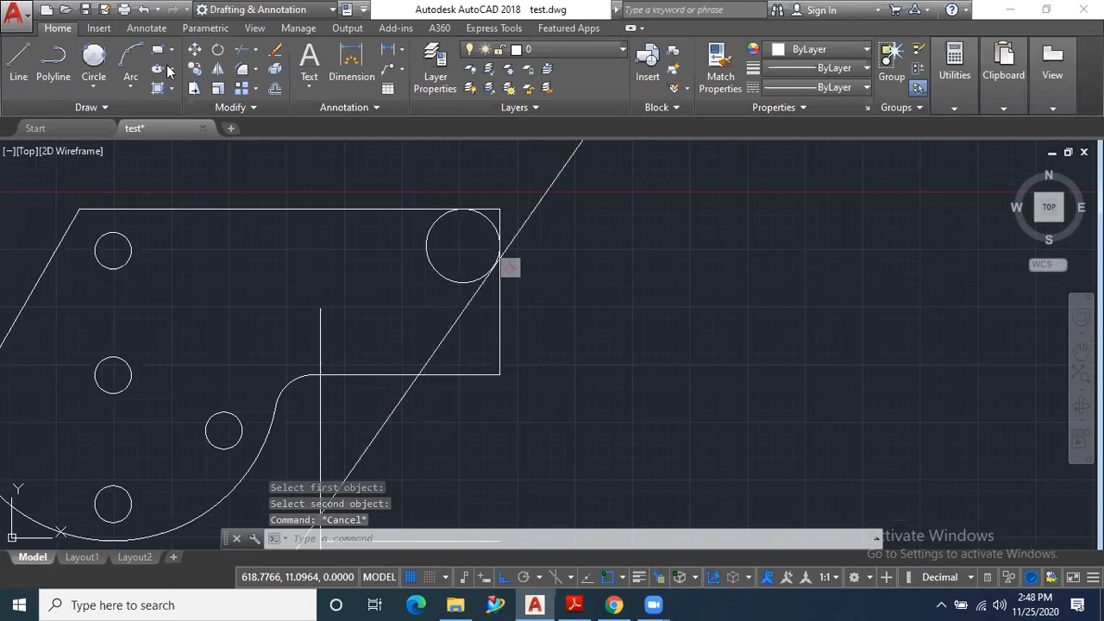
left_click(242, 49)
key("Return")
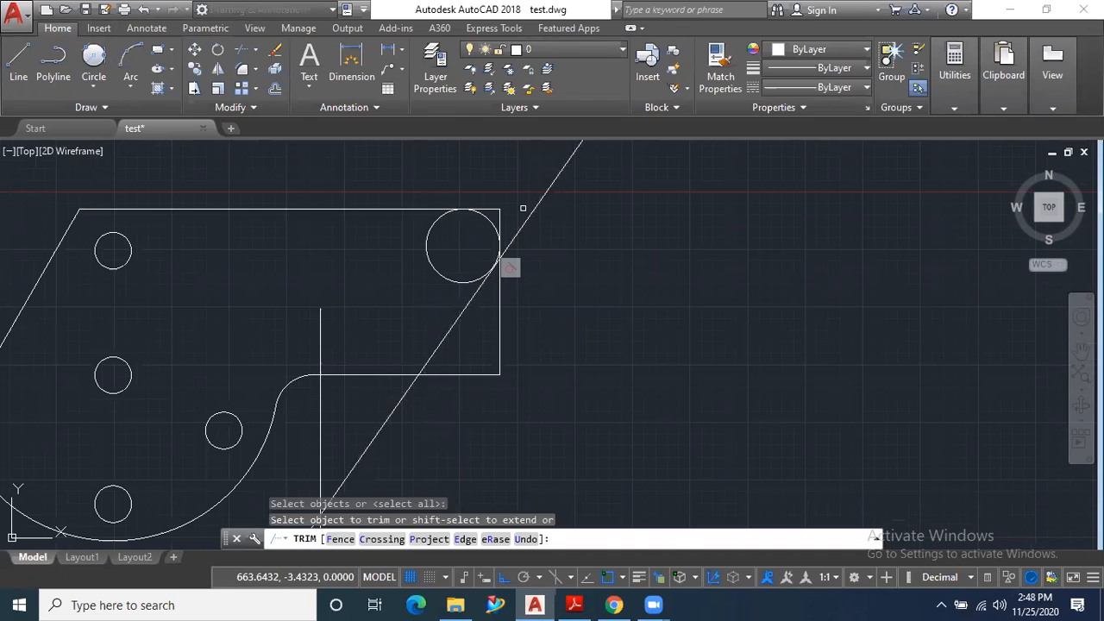
scroll(502, 267, "up", 5)
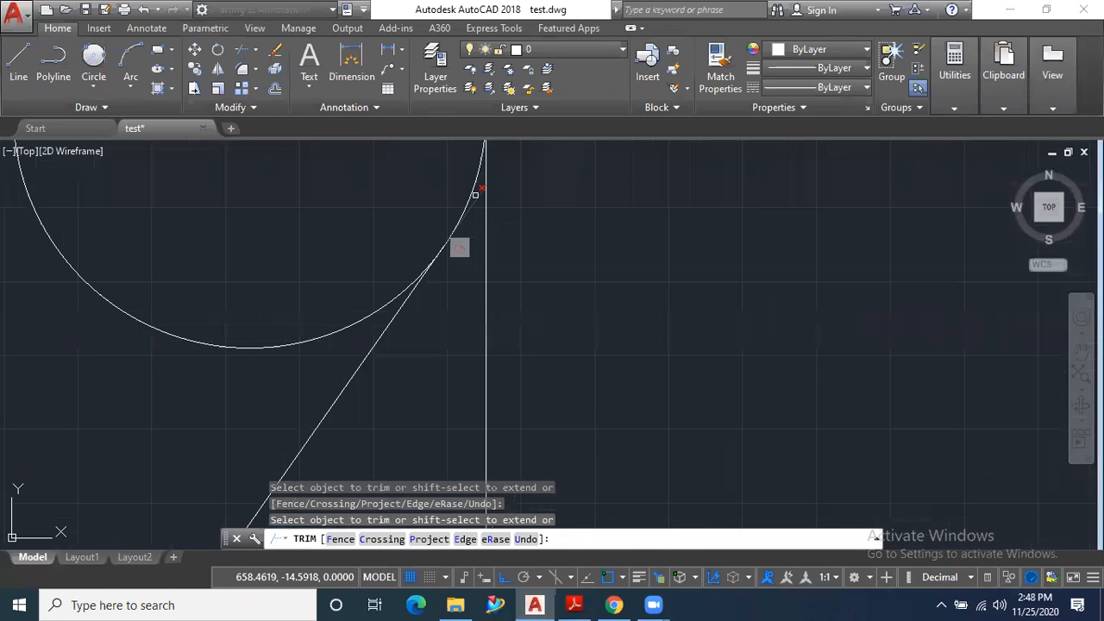
scroll(559, 216, "down", 5)
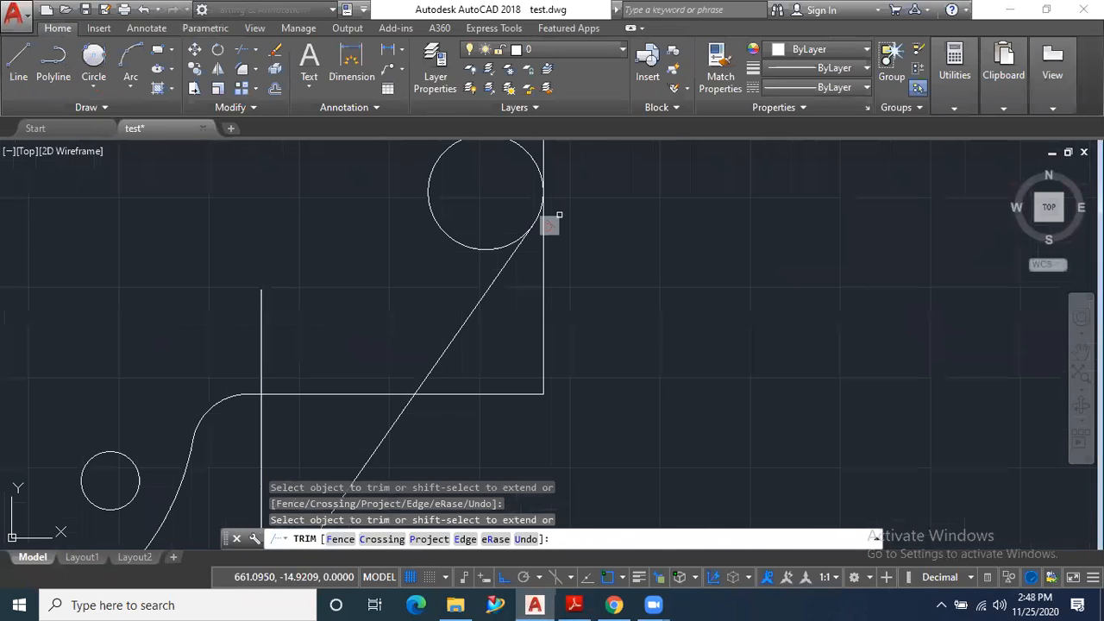
left_click(400, 426)
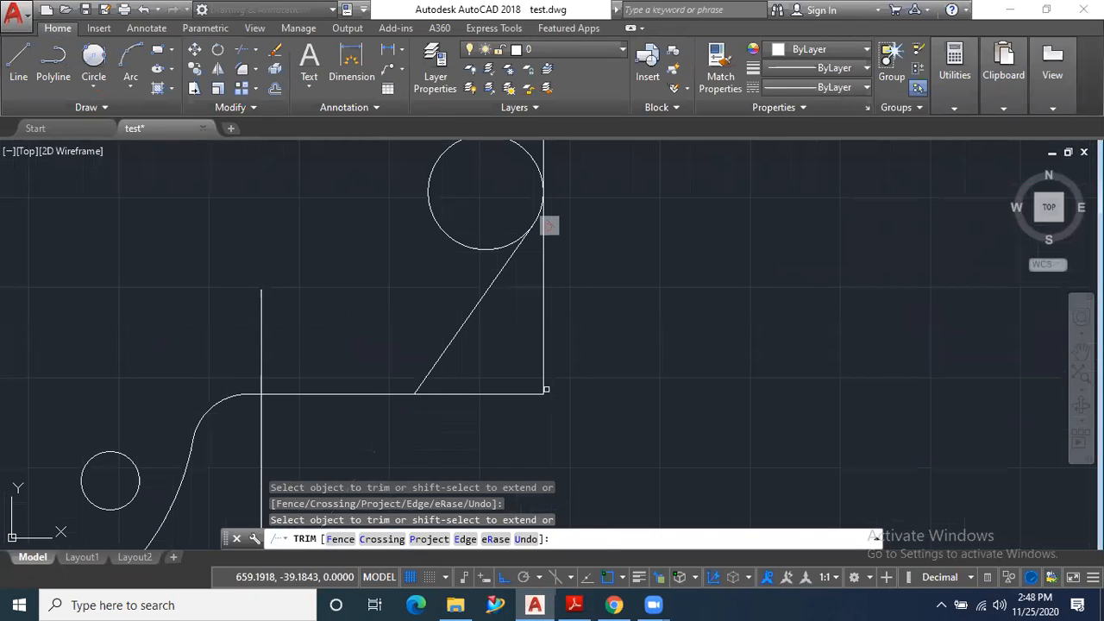
Step: Trim away the corner circle's inner arc and the part of the short horizontal edge beyond the slanted line
scroll(654, 343, "down", 2)
scroll(612, 282, "up", 2)
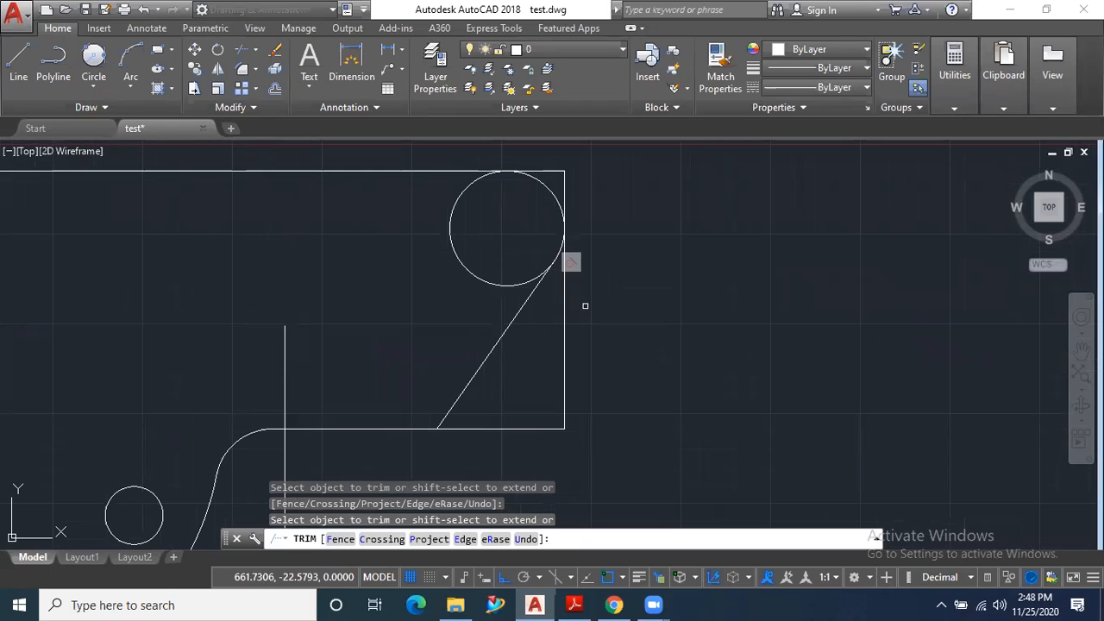
left_click(478, 281)
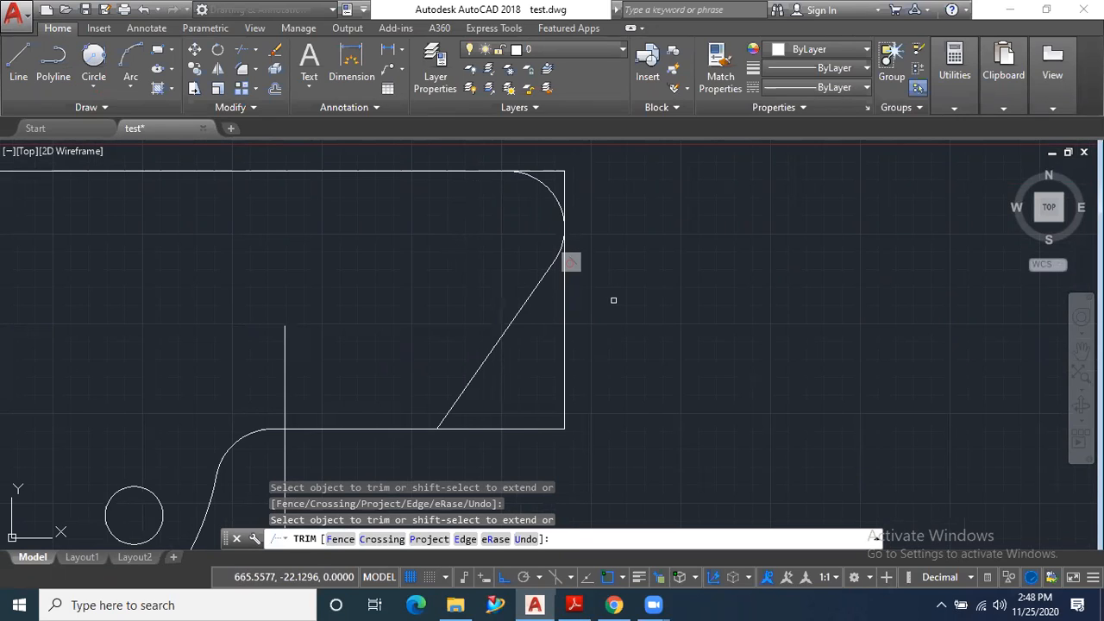
scroll(653, 261, "down", 2)
left_click(543, 366)
scroll(624, 332, "down", 3)
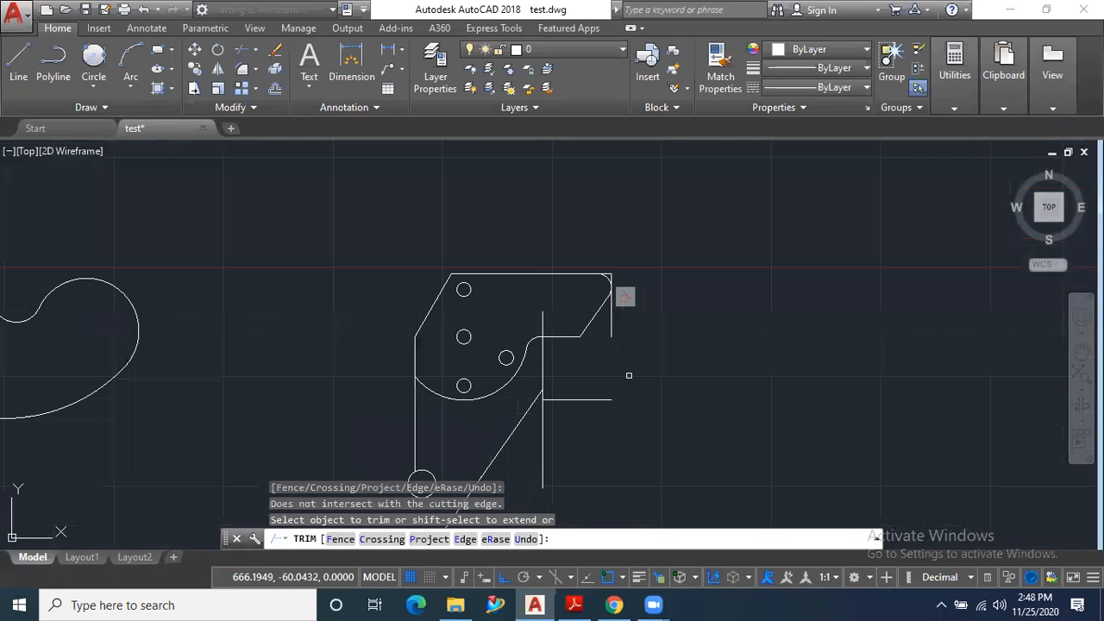
key("Escape")
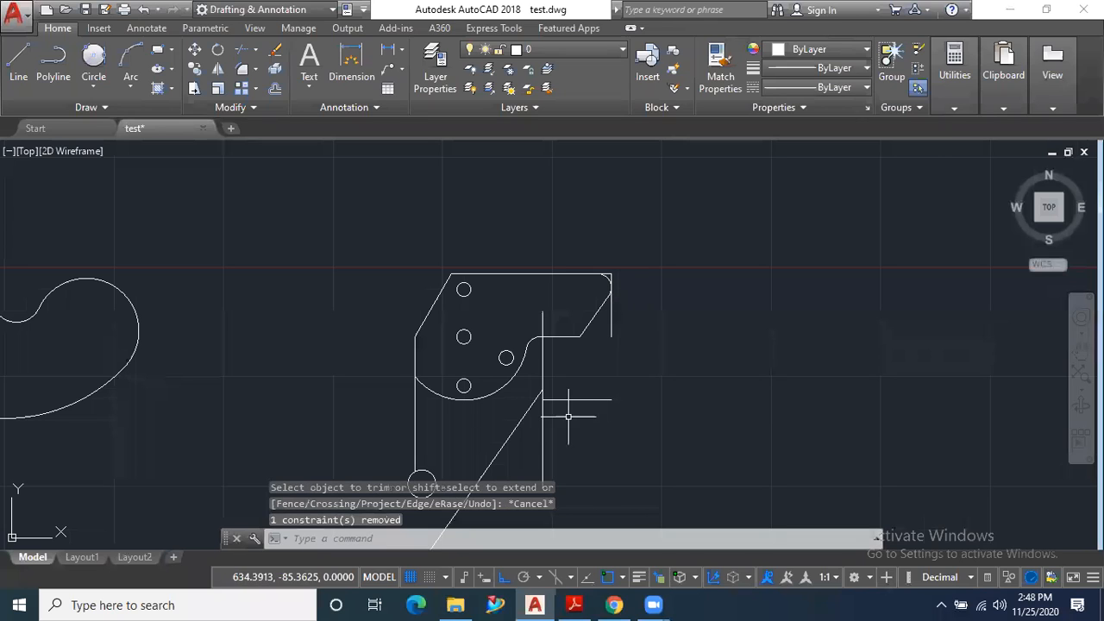
Step: Erase the leftover slanted construction line below the plate and the vertical line at the plate's right end
left_click(524, 415)
key("Delete")
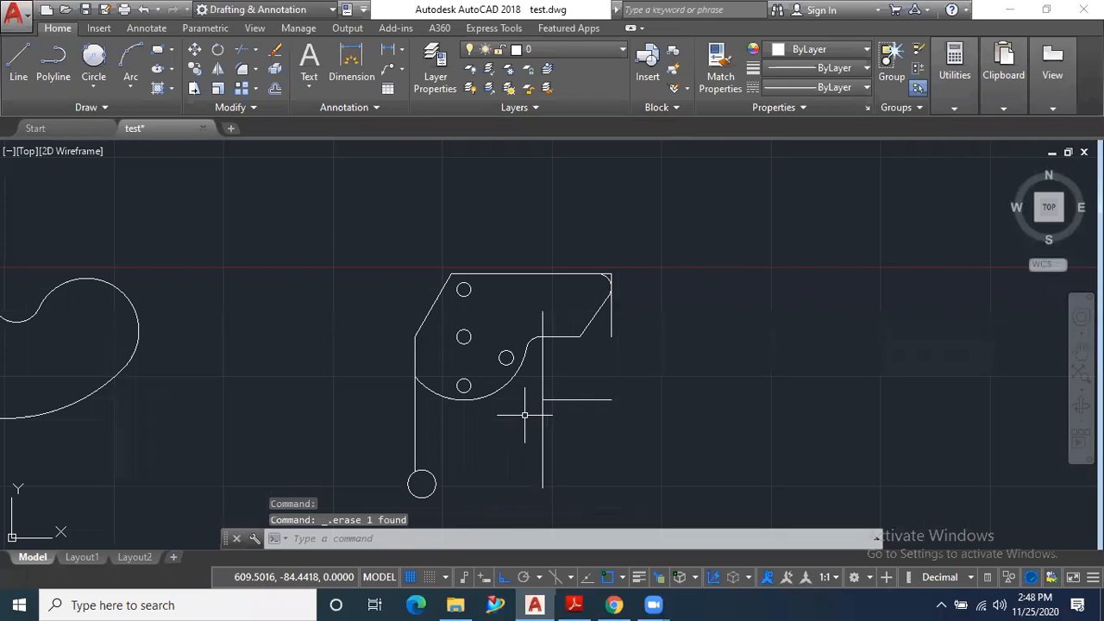
scroll(606, 312, "up", 4)
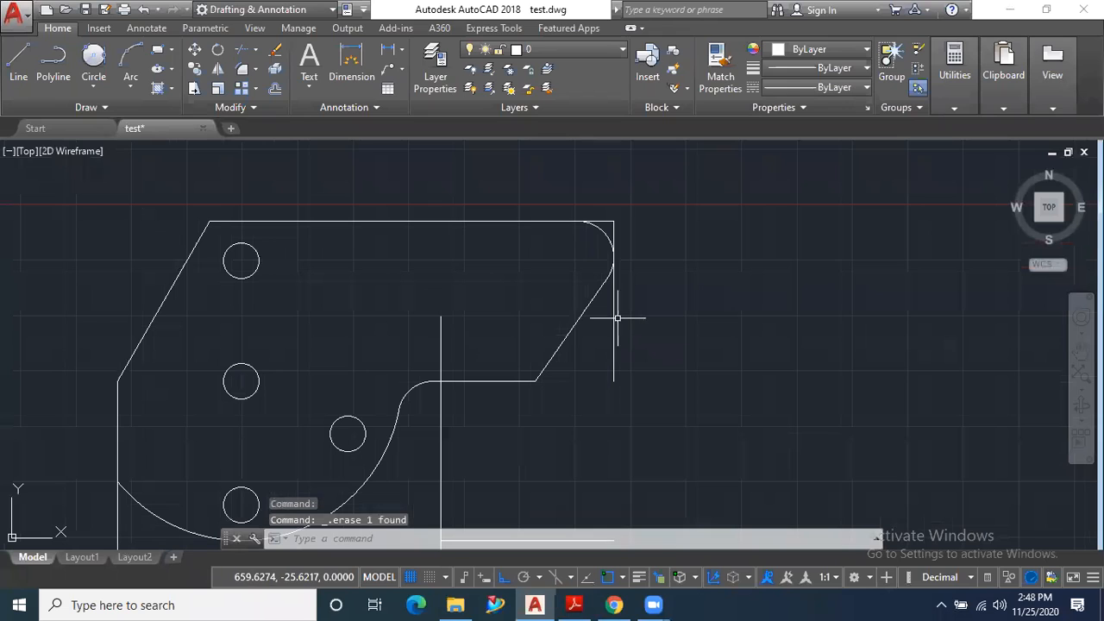
left_click(614, 302)
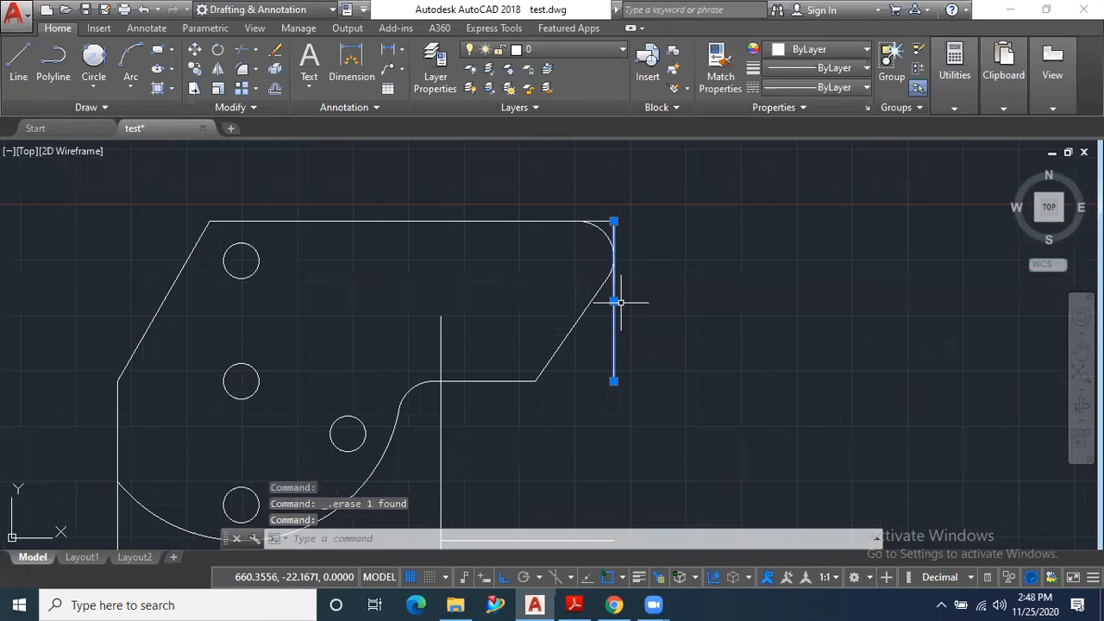
key("Delete")
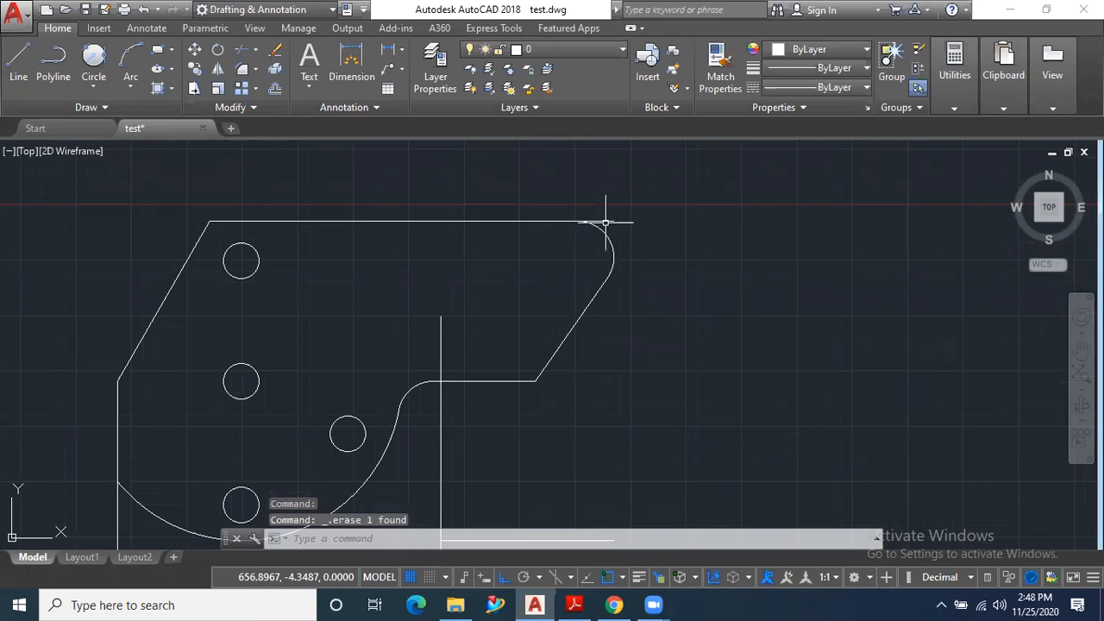
Step: Trim the plate's top edge where it overhangs the rounded upper-right corner
left_click(276, 87)
key("Return")
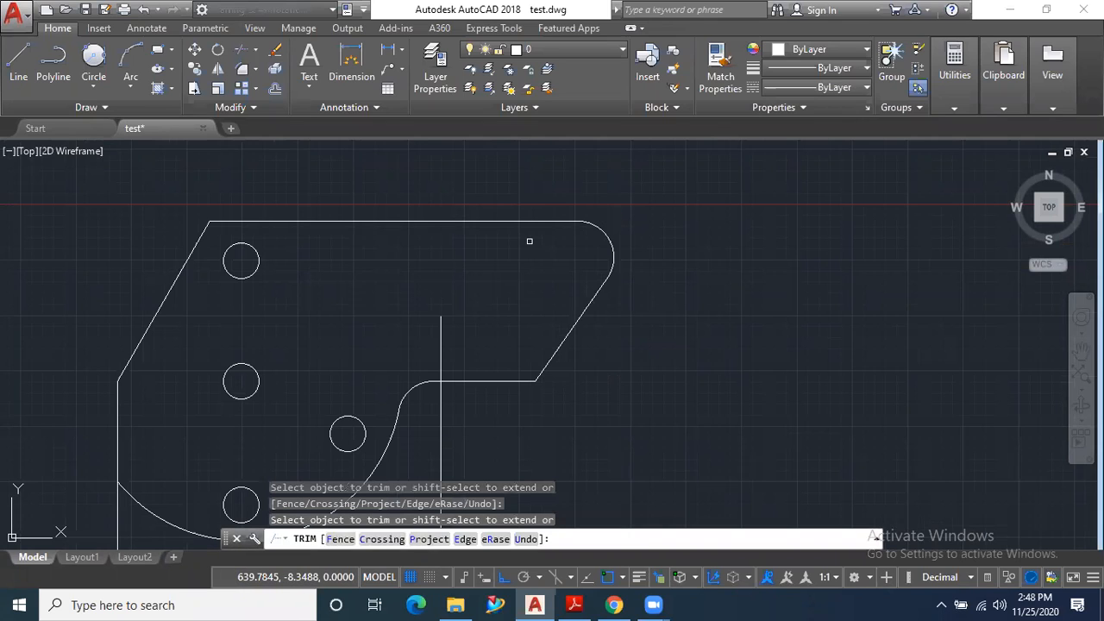
key("Escape")
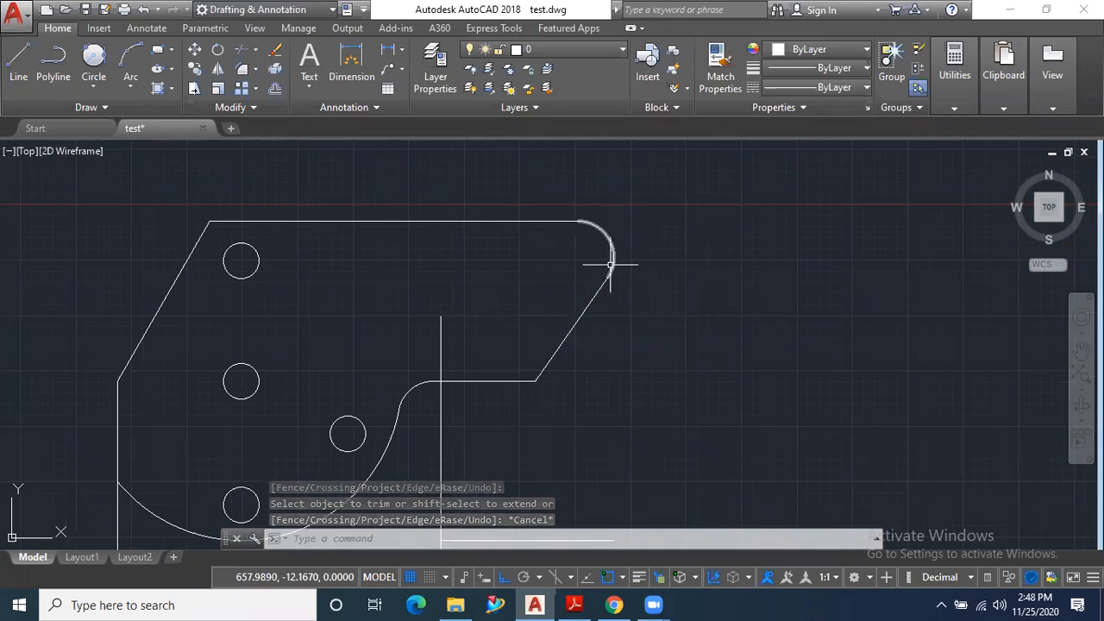
Step: Check the lower leg in the reference PDF, return to AutoCAD and place a 72° construction line right of the leg's bottom circle
left_click(582, 604)
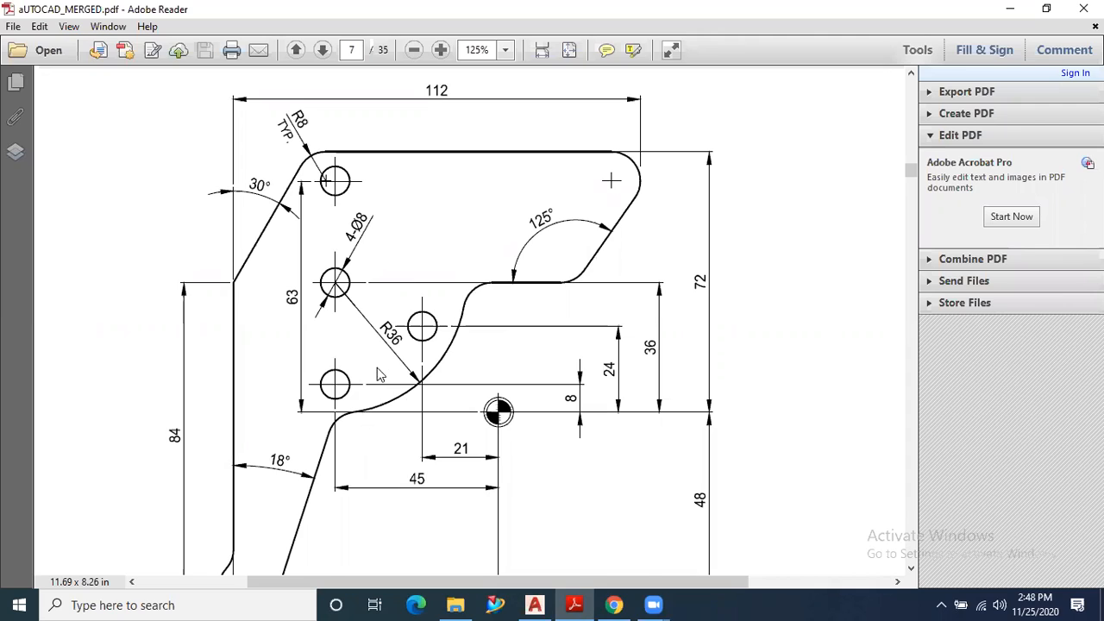
scroll(406, 318, "down", 2)
scroll(405, 318, "down", 2)
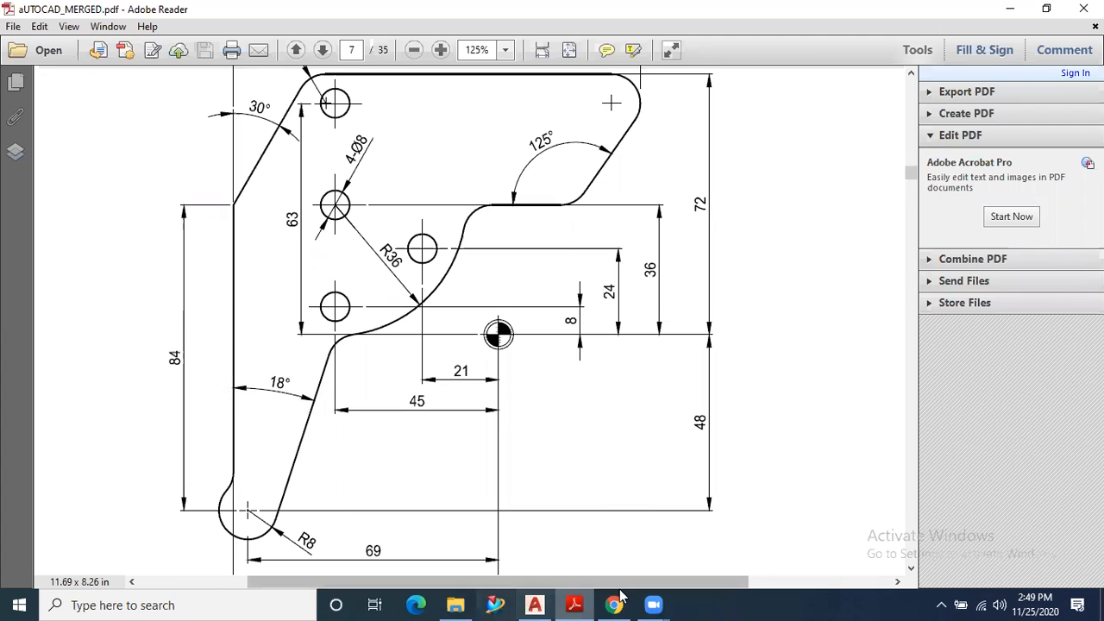
left_click(535, 605)
scroll(458, 271, "down", 8)
scroll(438, 308, "up", 5)
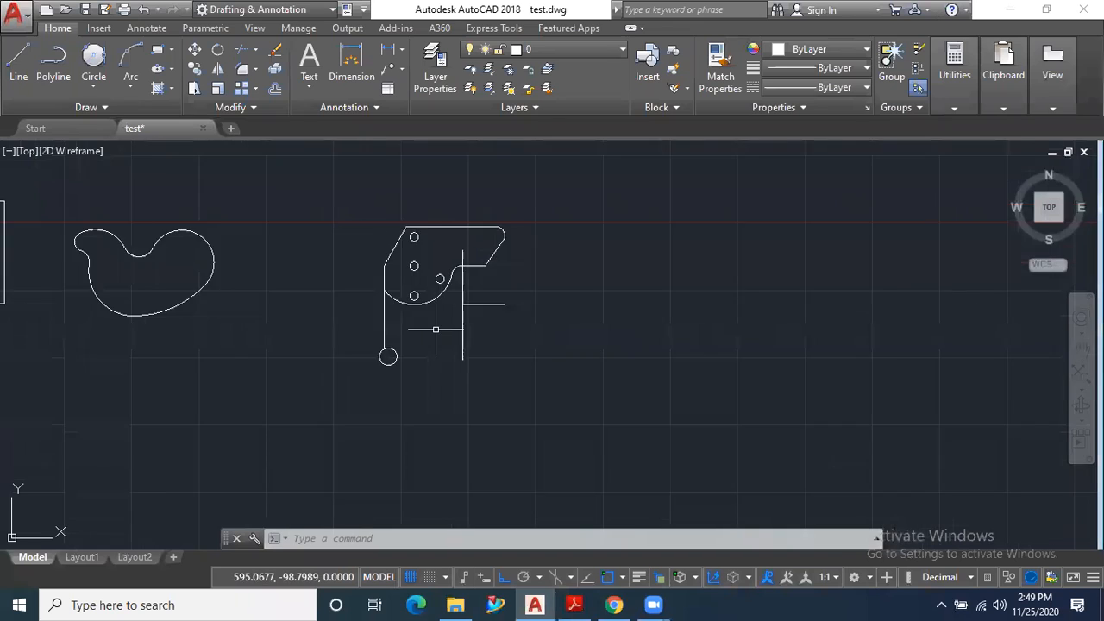
left_click(90, 108)
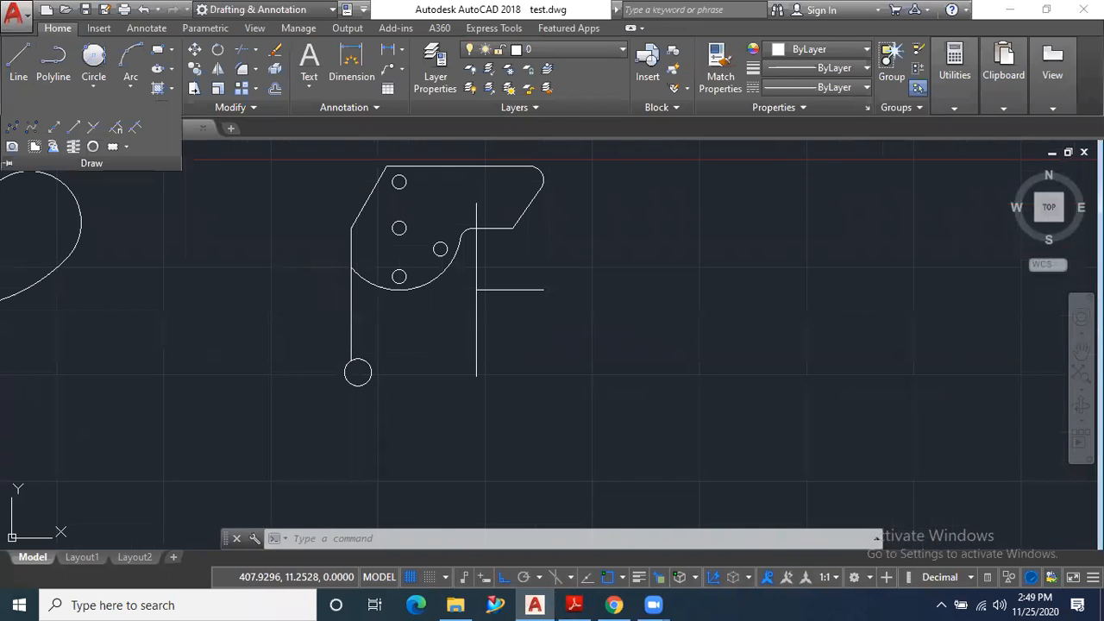
left_click(53, 128)
left_click(479, 538)
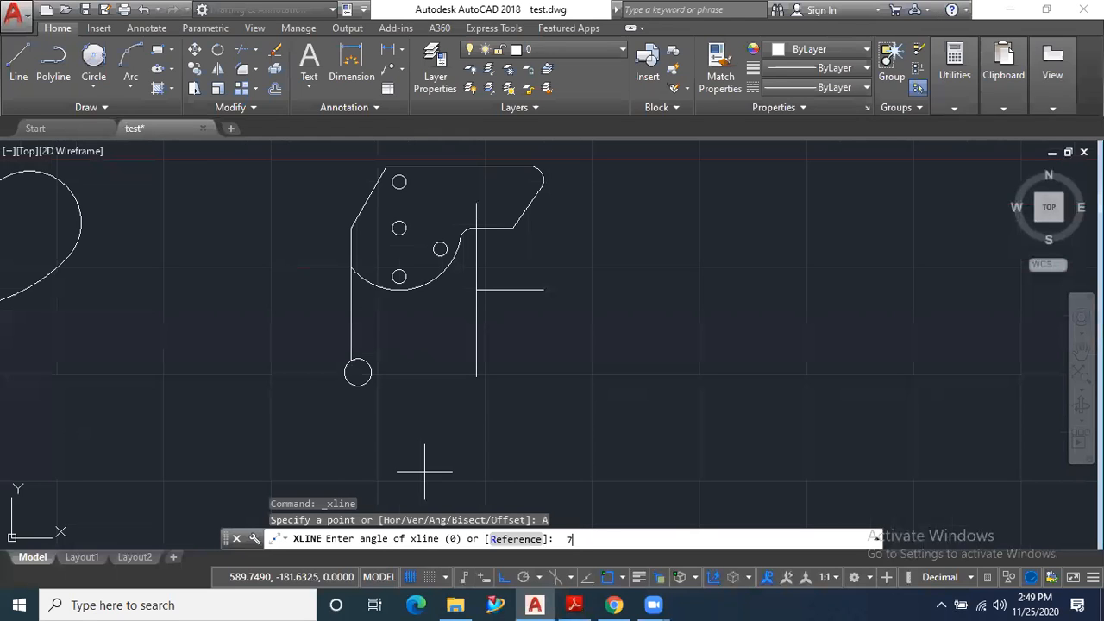
key("Return")
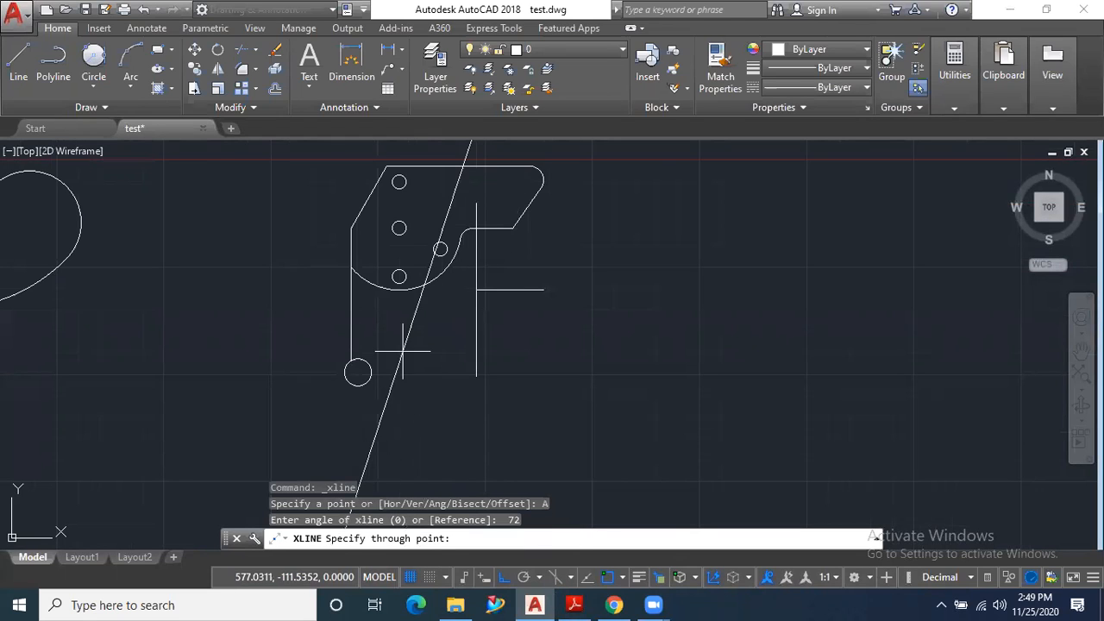
key("Escape")
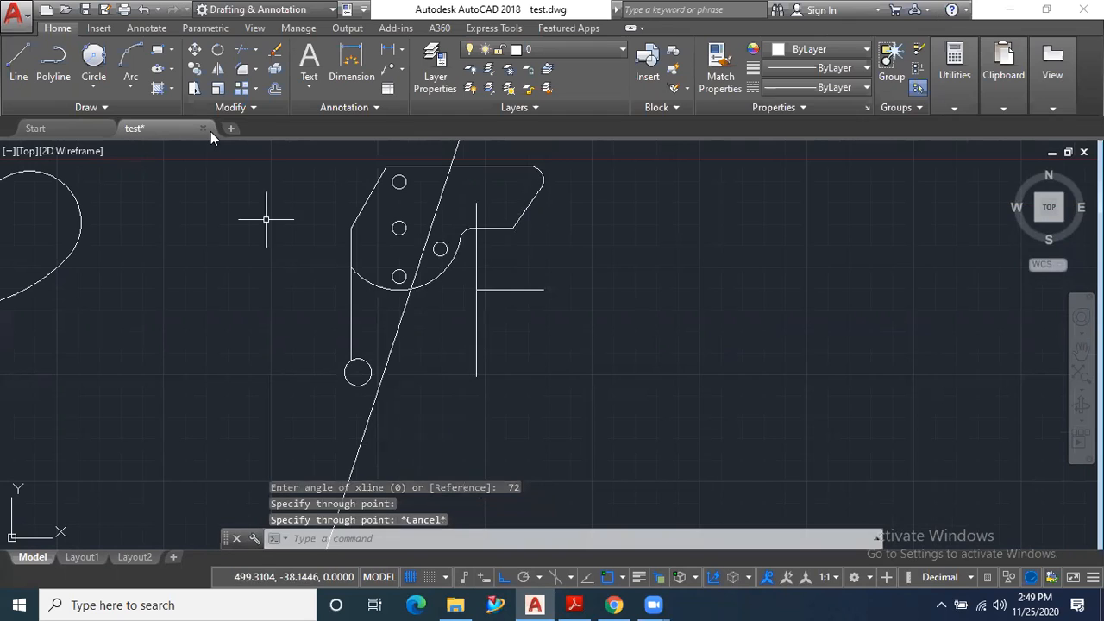
Step: Make the slanted construction line tangent to the leg's bottom circle with a geometric constraint
left_click(196, 28)
left_click(60, 89)
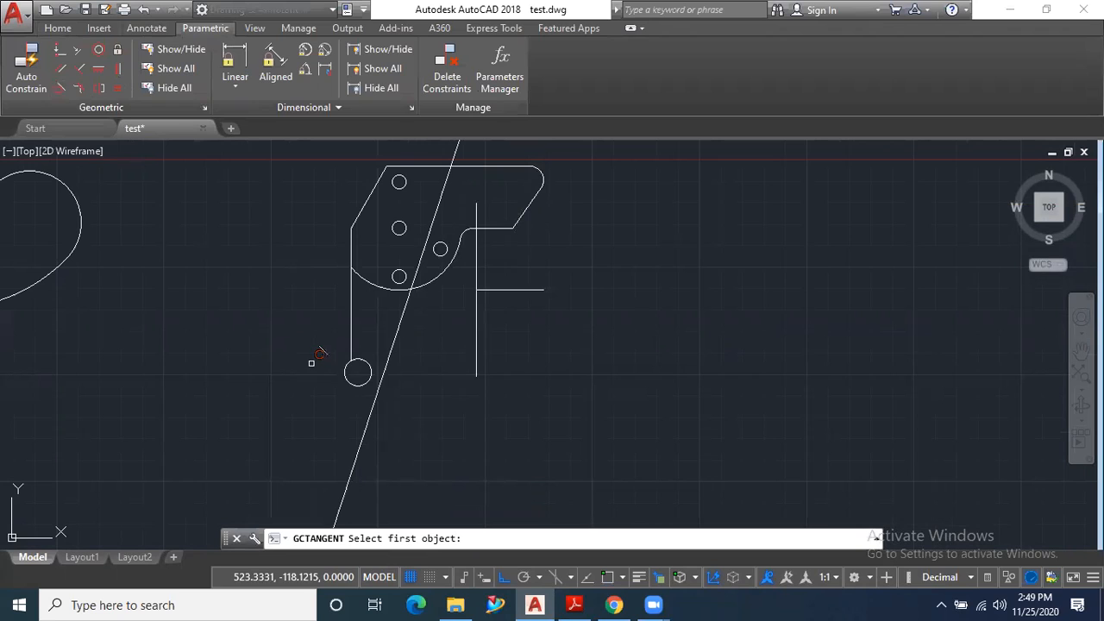
left_click(360, 377)
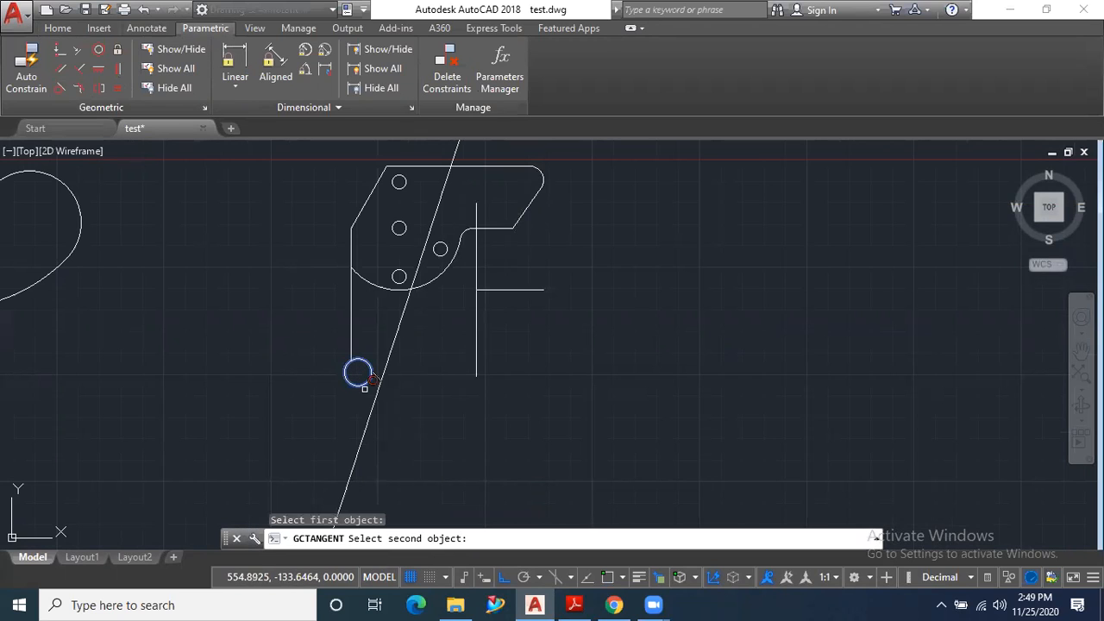
left_click(380, 385)
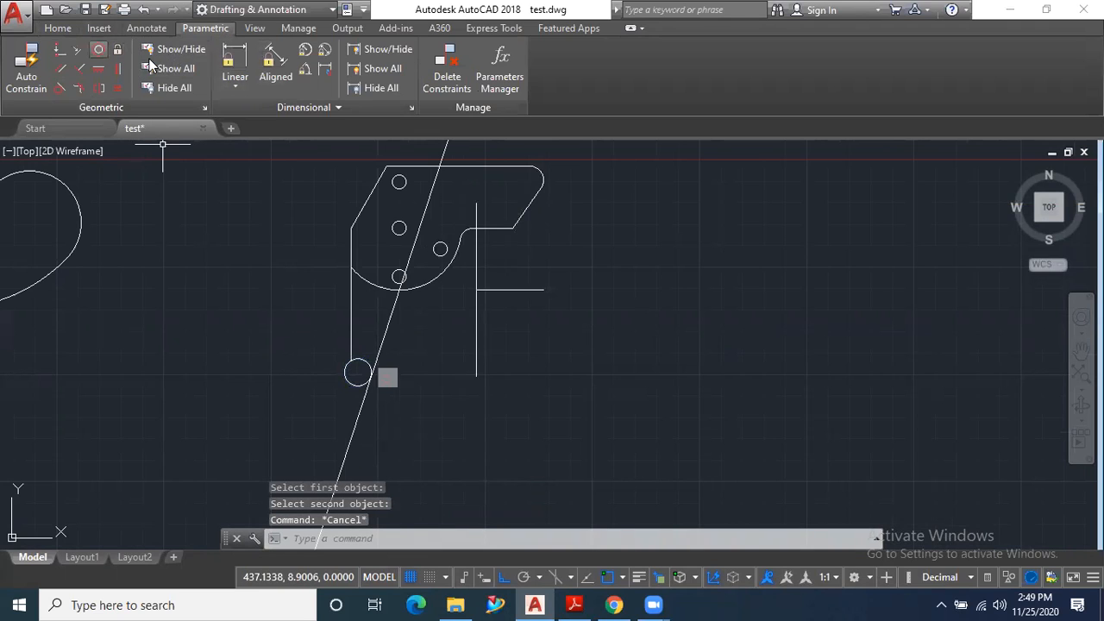
Step: Trim the slanted line below the bottom circle and just above the large arc, and the arc's portion beyond the line towards the vertical edge
left_click(58, 28)
left_click(242, 49)
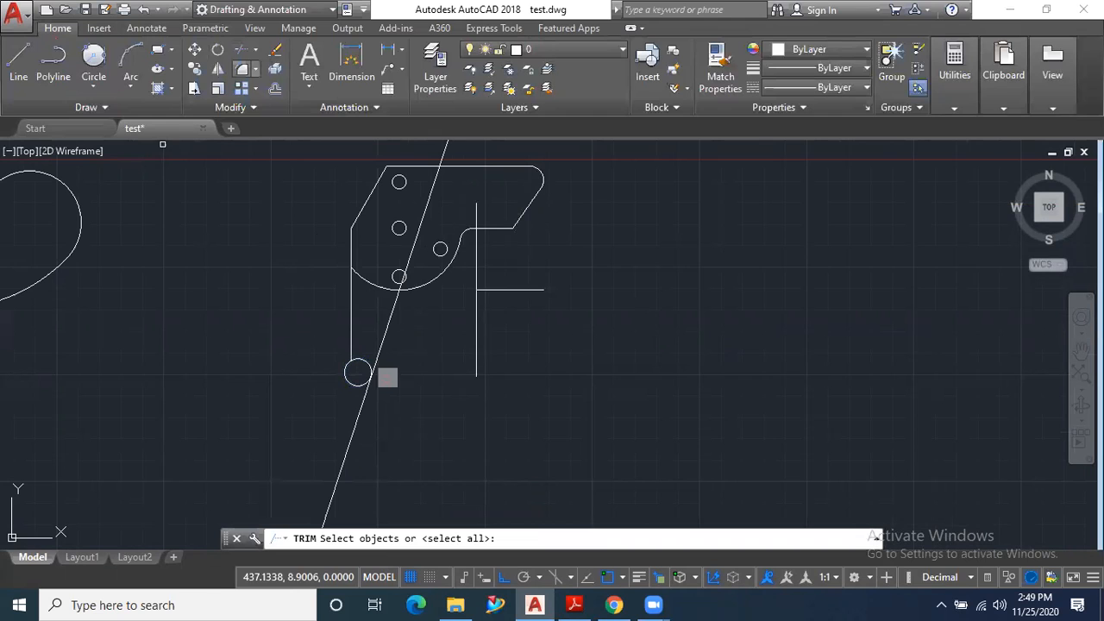
key("Return")
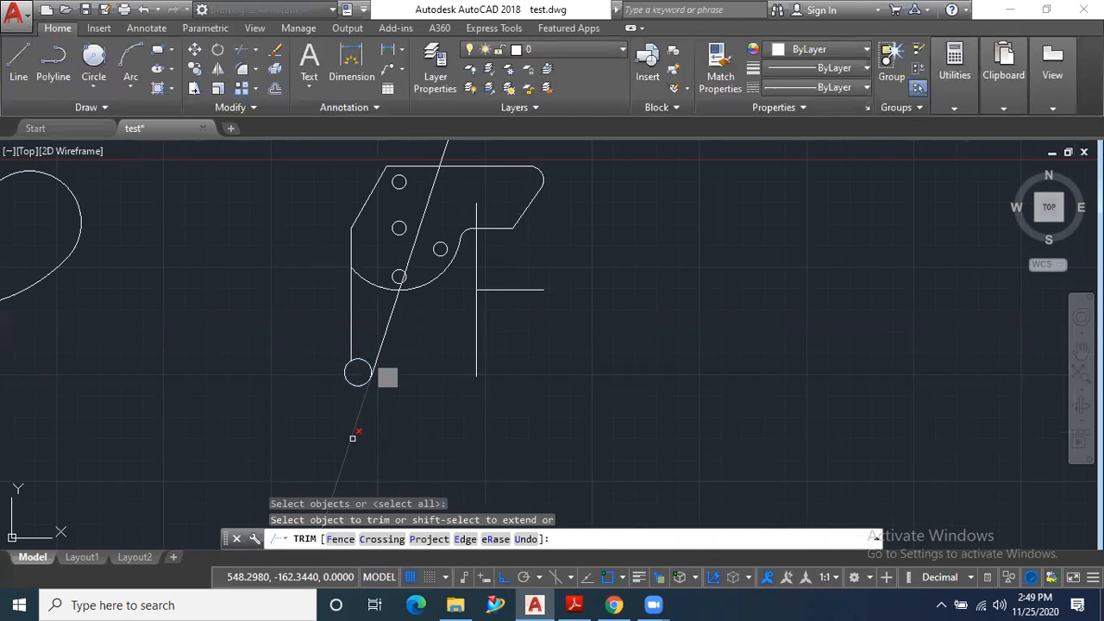
left_click(352, 438)
scroll(397, 287, "up", 8)
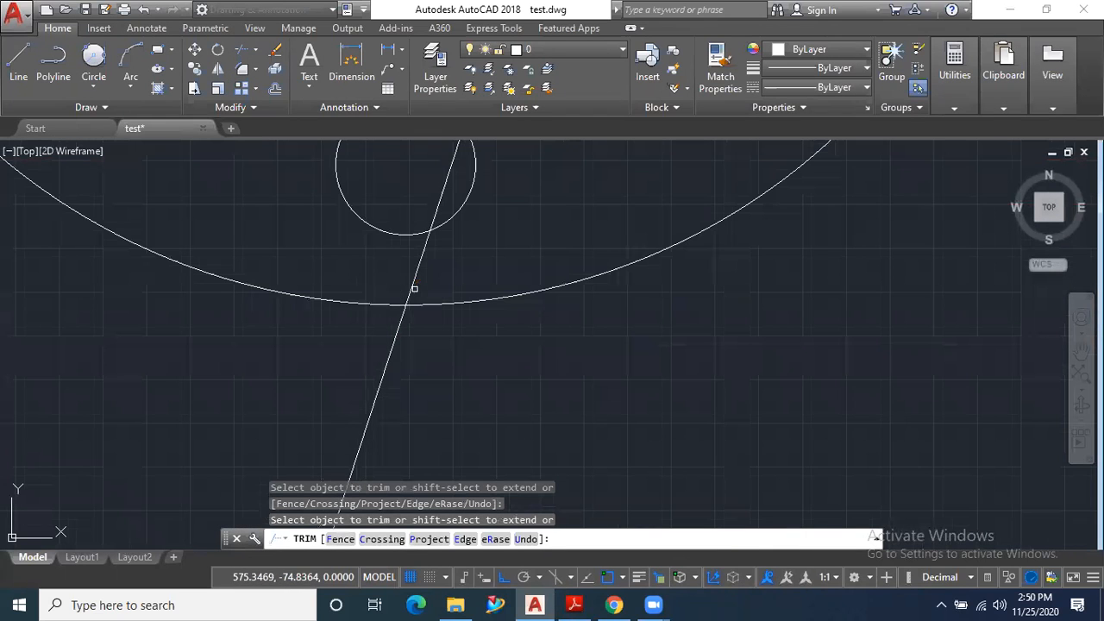
scroll(327, 352, "down", 4)
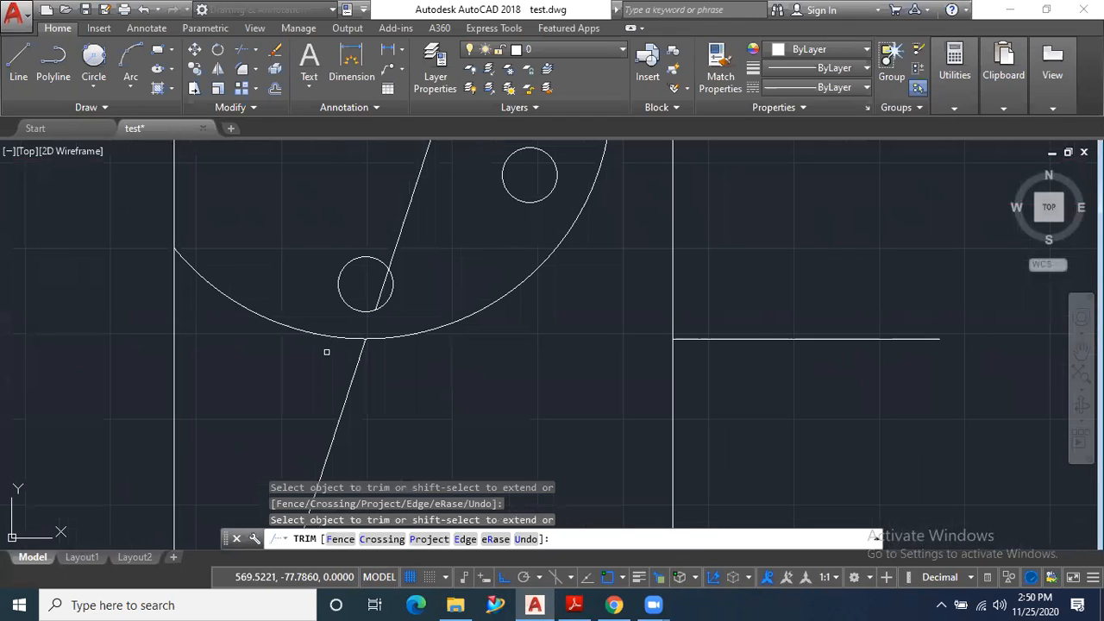
left_click(315, 328)
key("Escape")
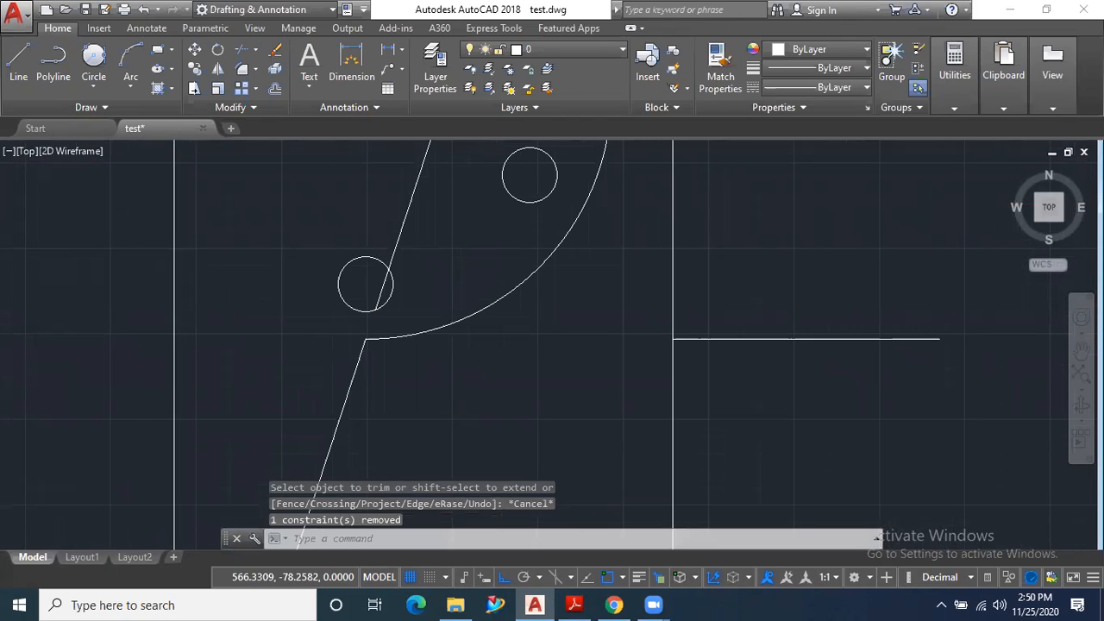
Step: Erase the leftover slanted construction line crossing the plate above the large arc
scroll(350, 292, "down", 4)
left_click(350, 292)
key("Delete")
scroll(351, 276, "down", 2)
scroll(332, 319, "up", 5)
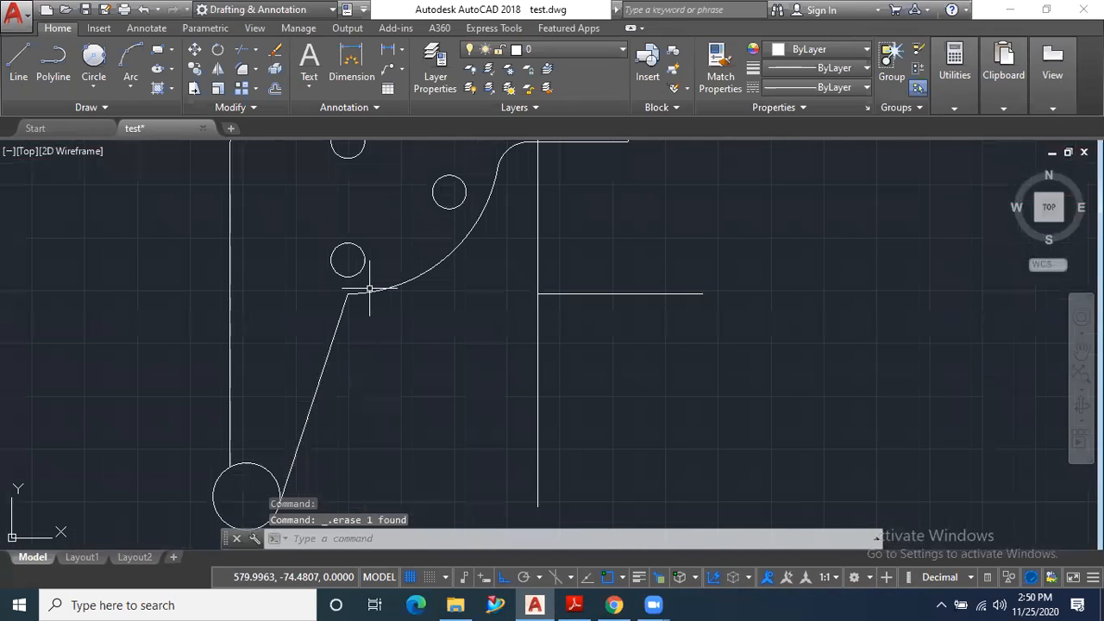
Step: Switch to the reference PDF, examine the rounded corners of the lower leg and upper plate, and return to AutoCAD
left_click(572, 605)
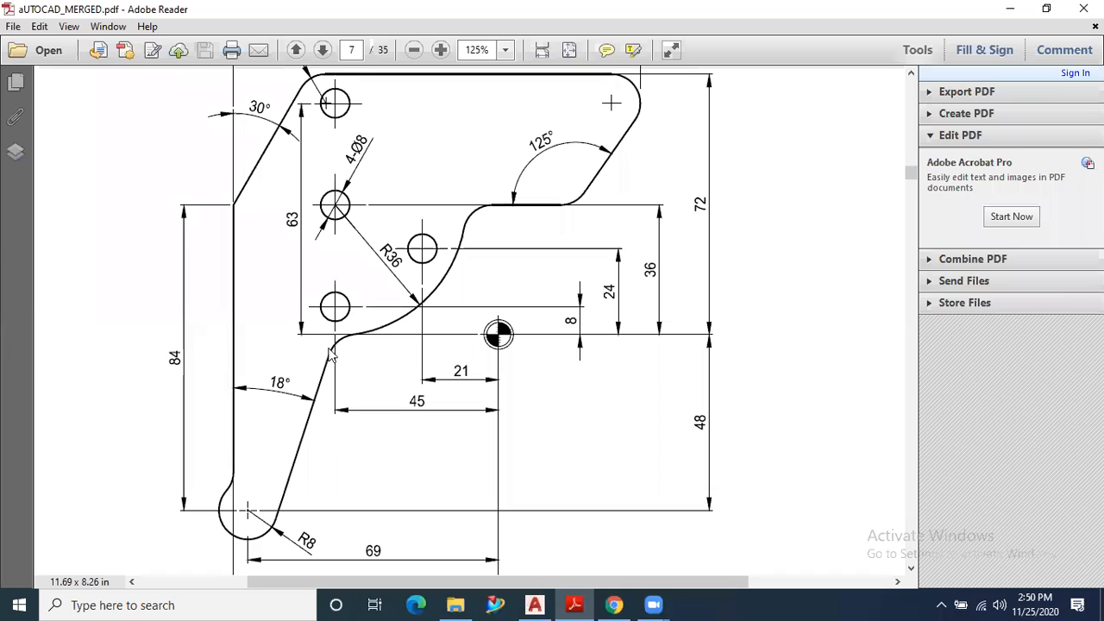
scroll(319, 371, "down", 1)
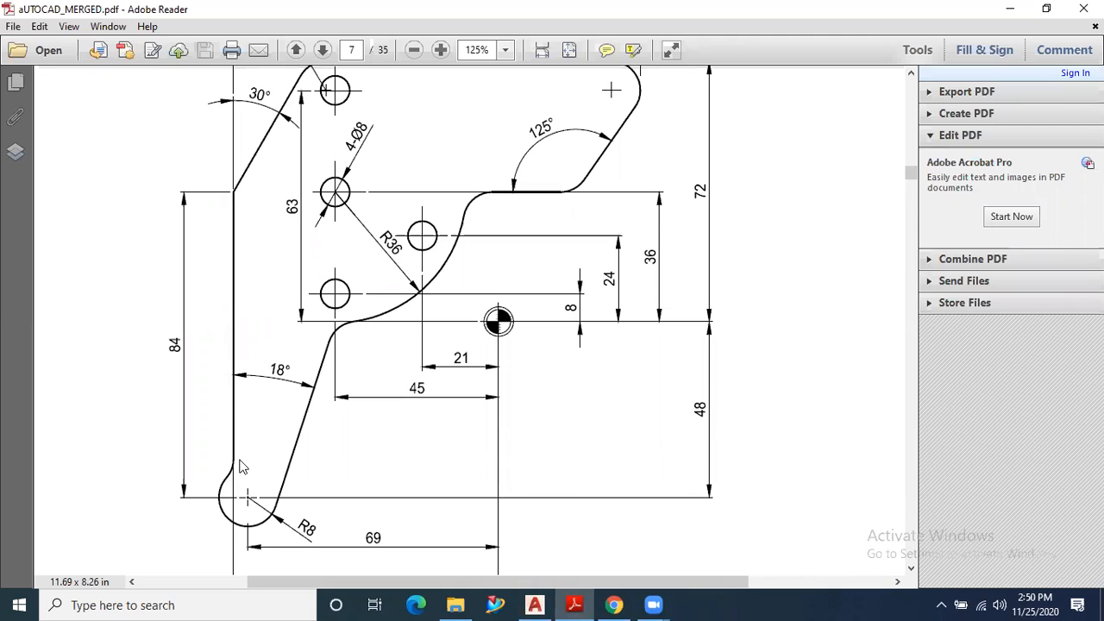
scroll(242, 467, "down", 1)
scroll(245, 458, "up", 3)
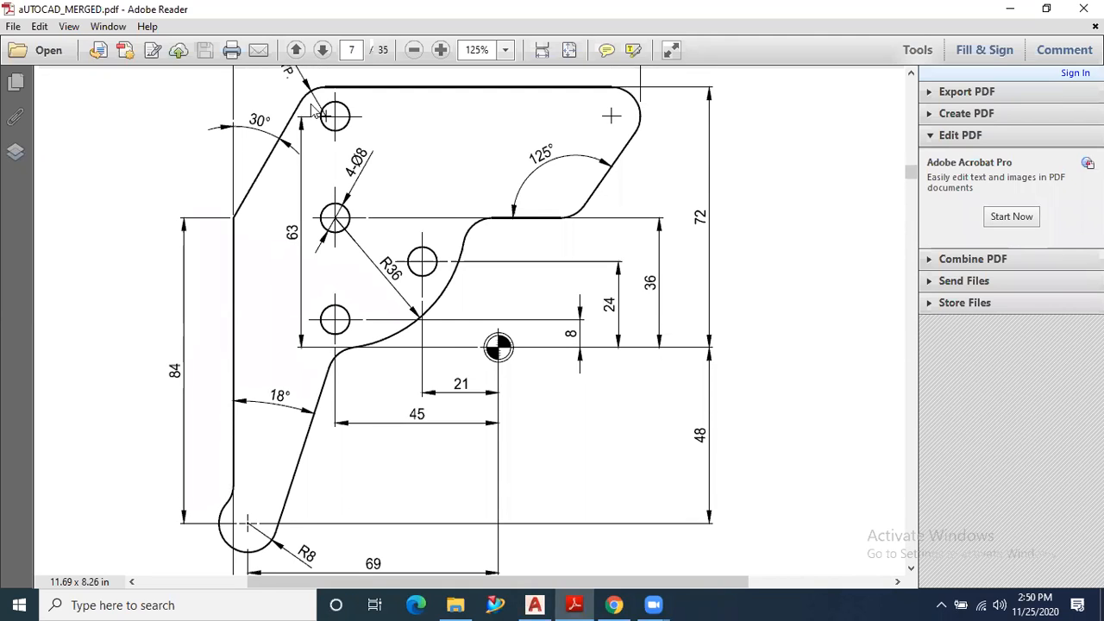
scroll(313, 107, "up", 1)
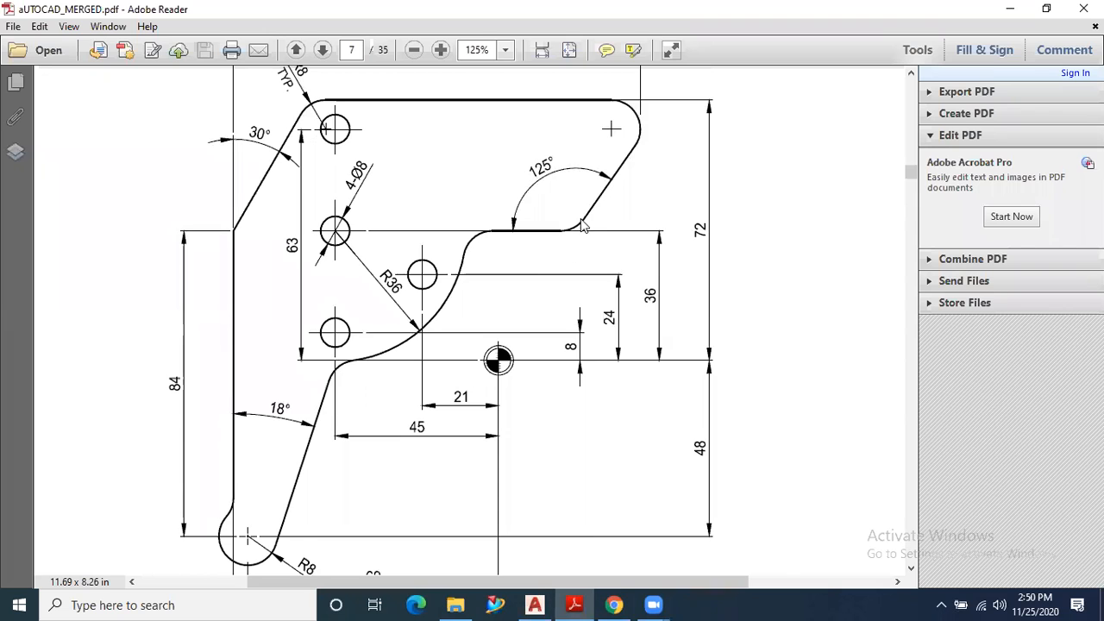
left_click(535, 605)
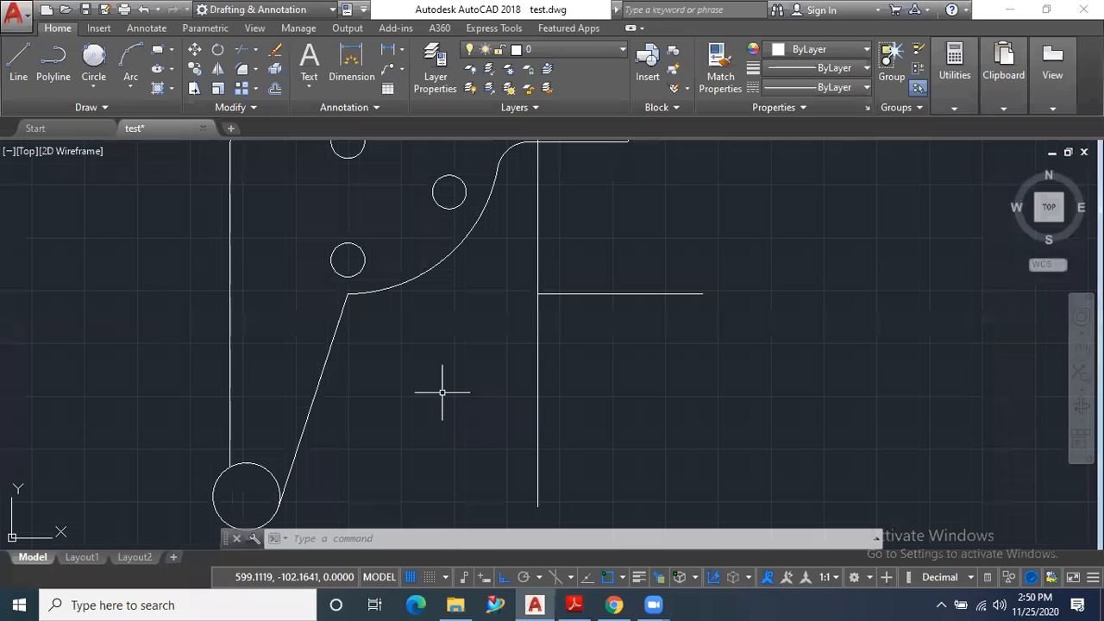
Step: Fillet the corner between the slanted leg edge and the large arc with radius 8, using the Multiple option
left_click(242, 69)
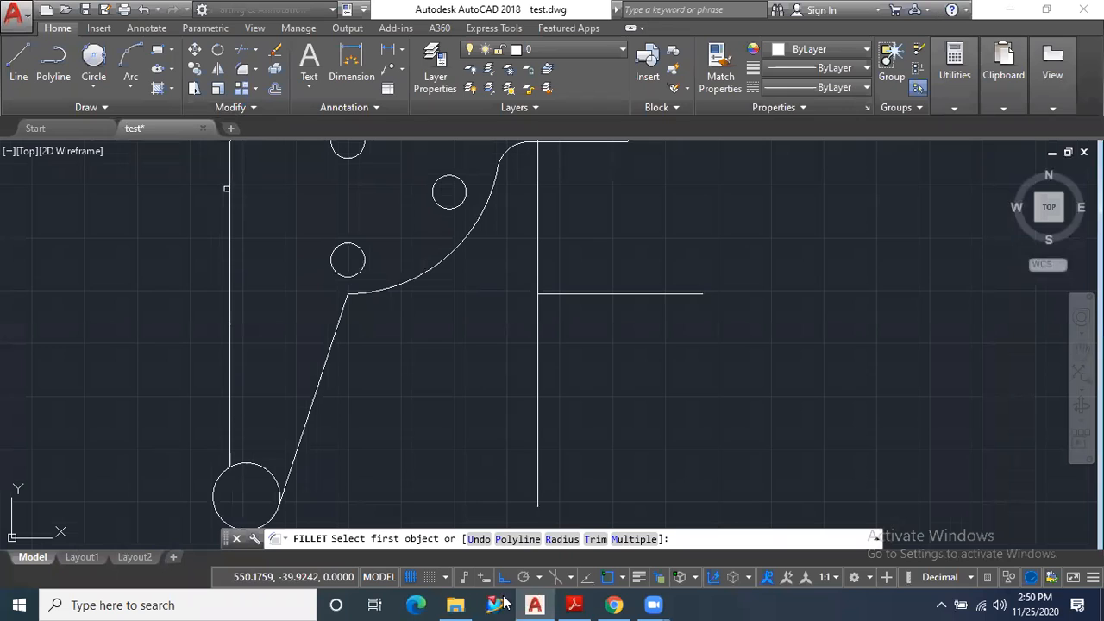
left_click(561, 538)
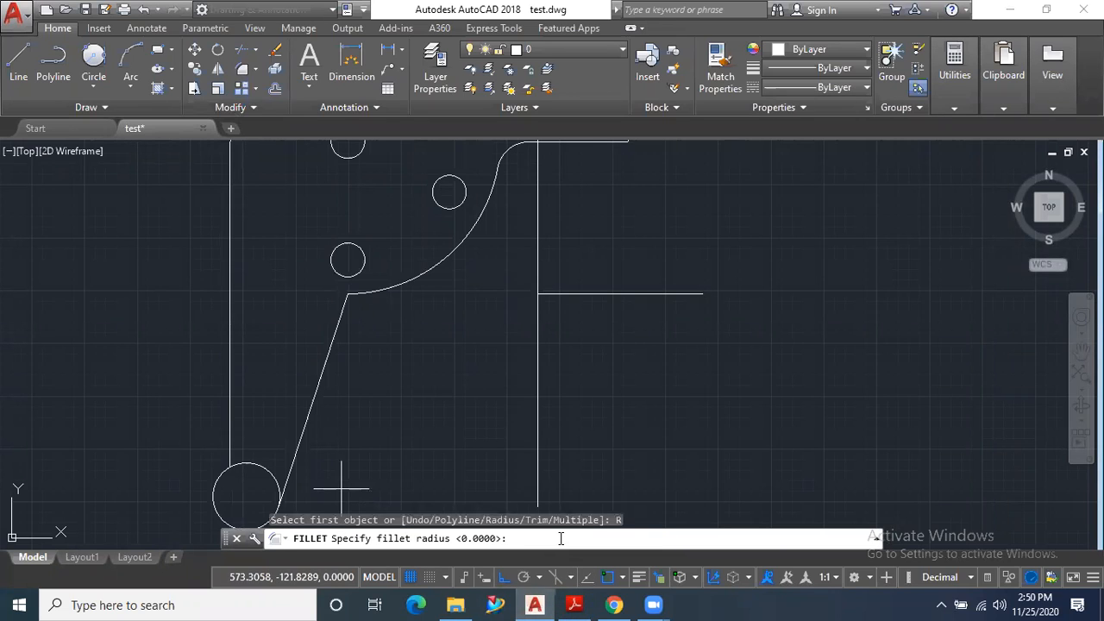
type("8")
key("Return")
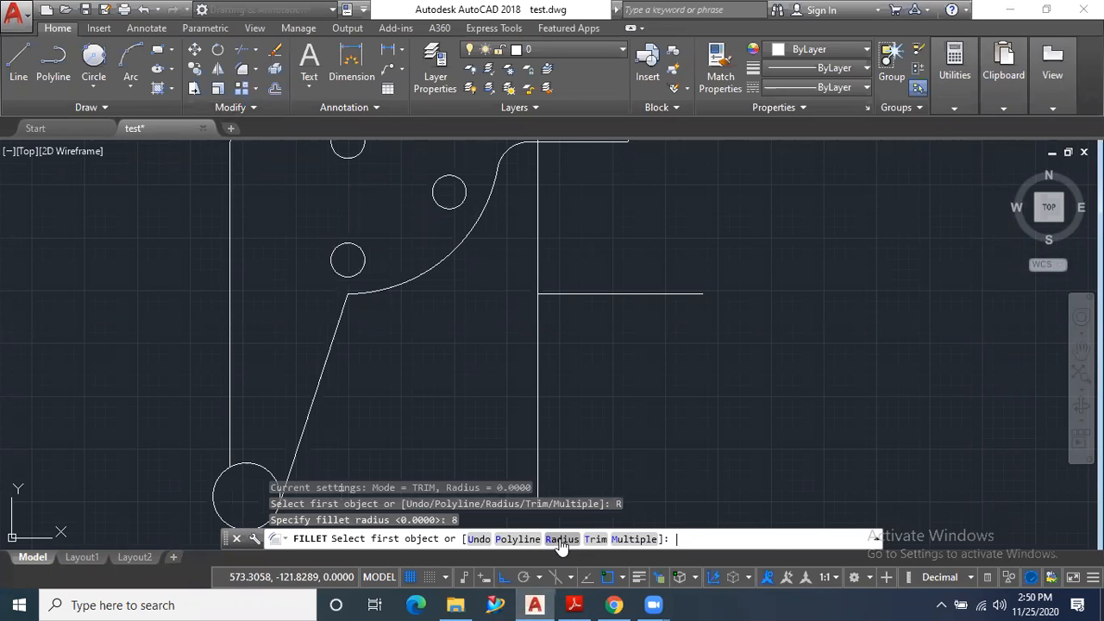
left_click(632, 539)
scroll(481, 396, "down", 3)
scroll(393, 338, "up", 5)
left_click(380, 346)
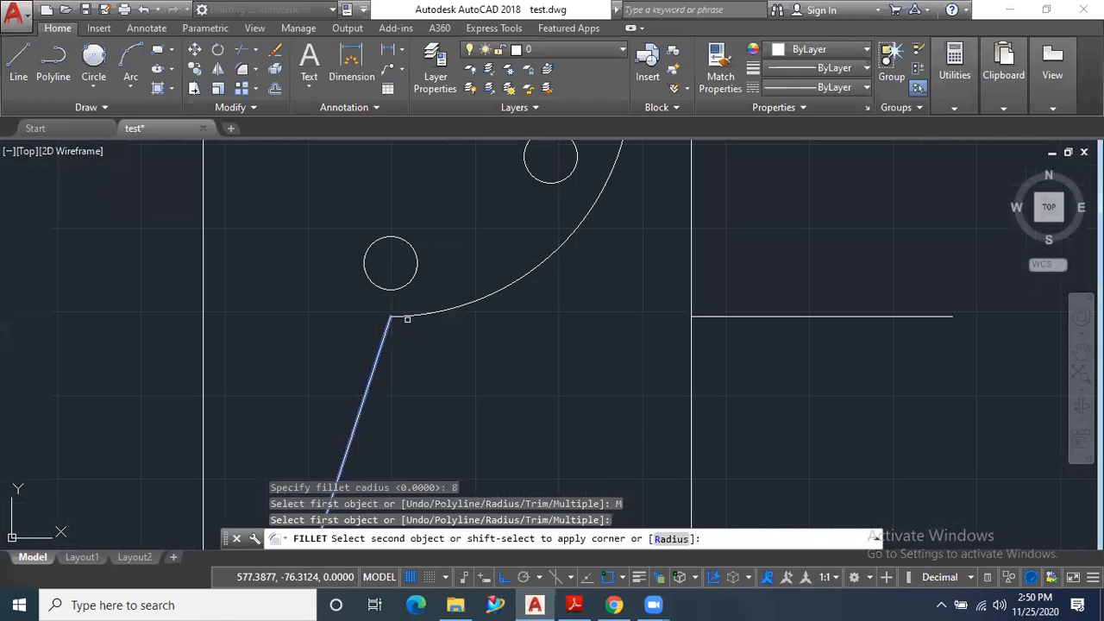
Step: Fillet the junction of the leg's bottom circle and the long vertical edge with radius 8
scroll(365, 389, "down", 5)
scroll(357, 402, "up", 2)
scroll(357, 402, "up", 4)
left_click(354, 338)
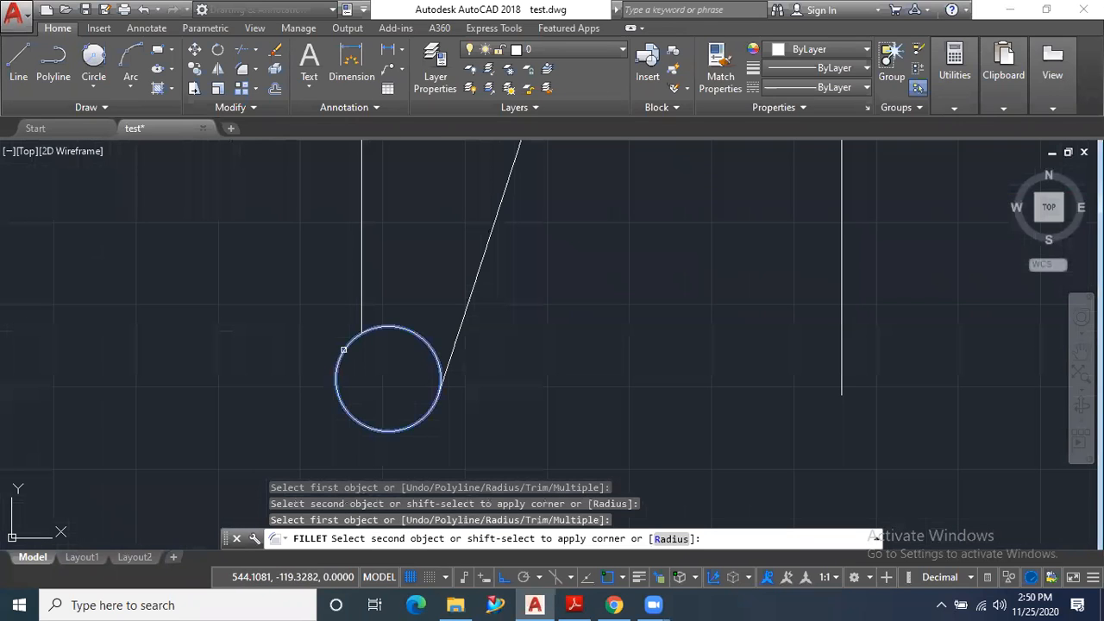
left_click(363, 316)
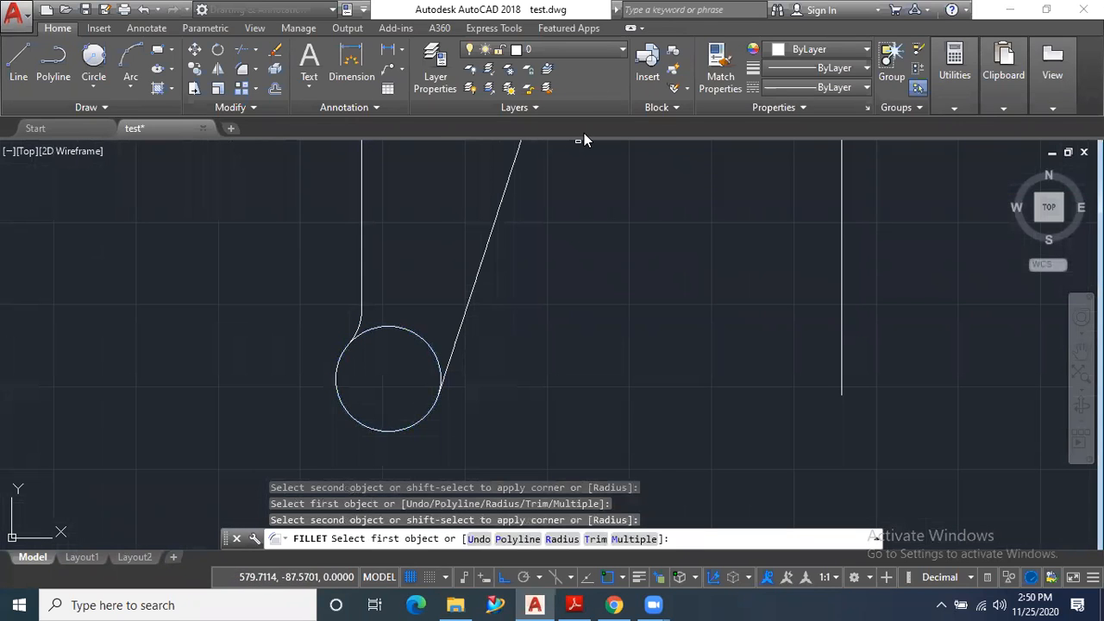
Step: Fillet the plate's upper corner between the 30° slanted edge and the top edge with radius 8
scroll(393, 323, "down", 6)
scroll(393, 332, "down", 2)
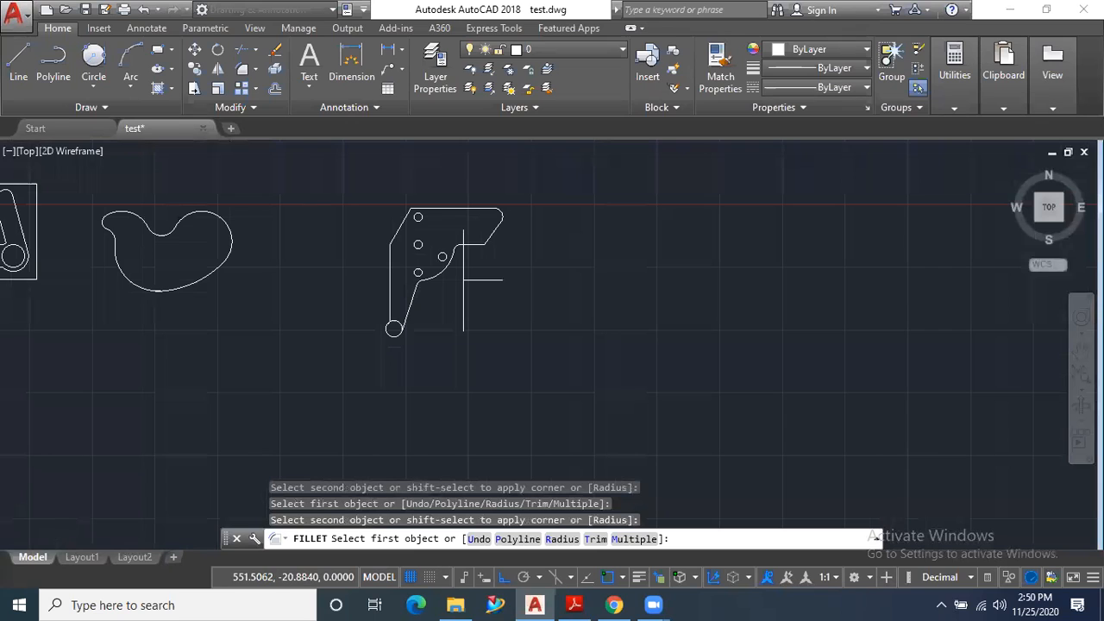
scroll(396, 226, "up", 4)
left_click(393, 226)
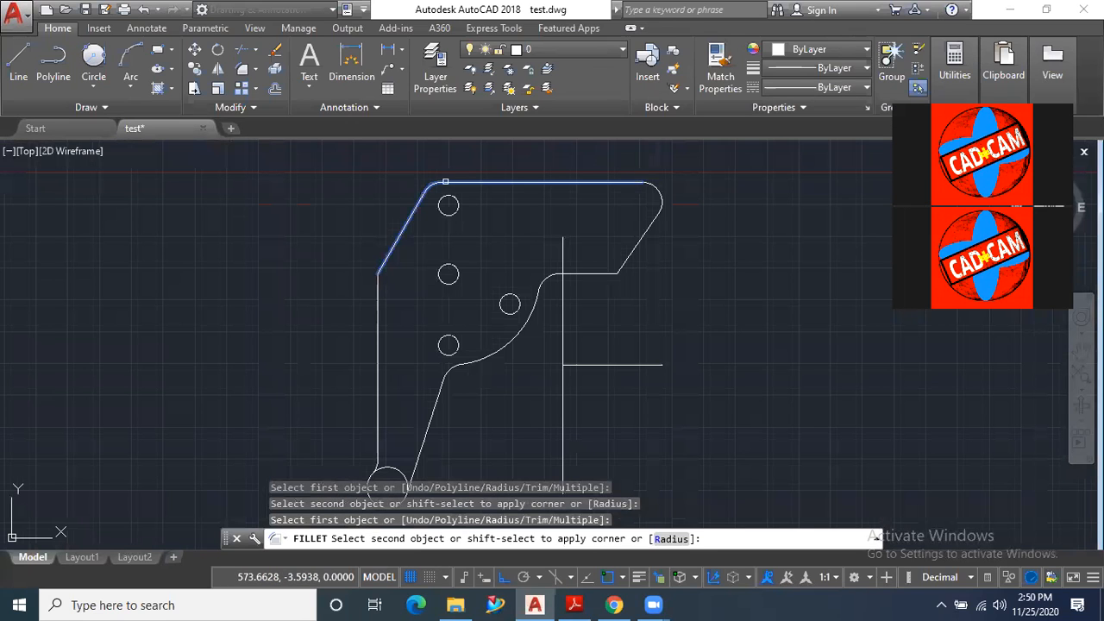
left_click(465, 178)
scroll(347, 258, "down", 2)
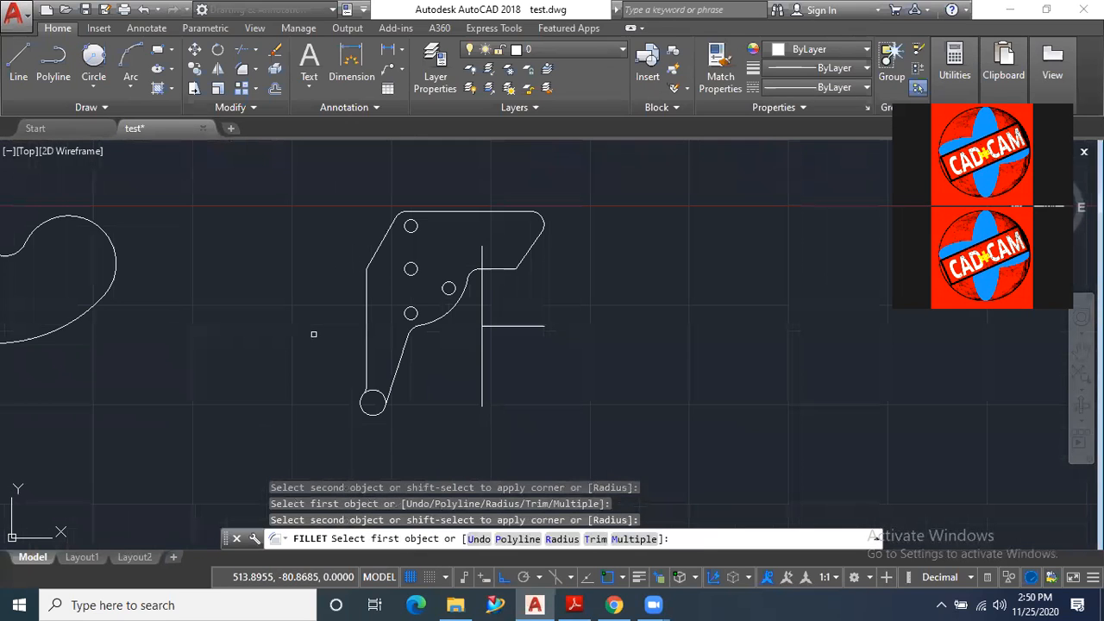
key("Escape")
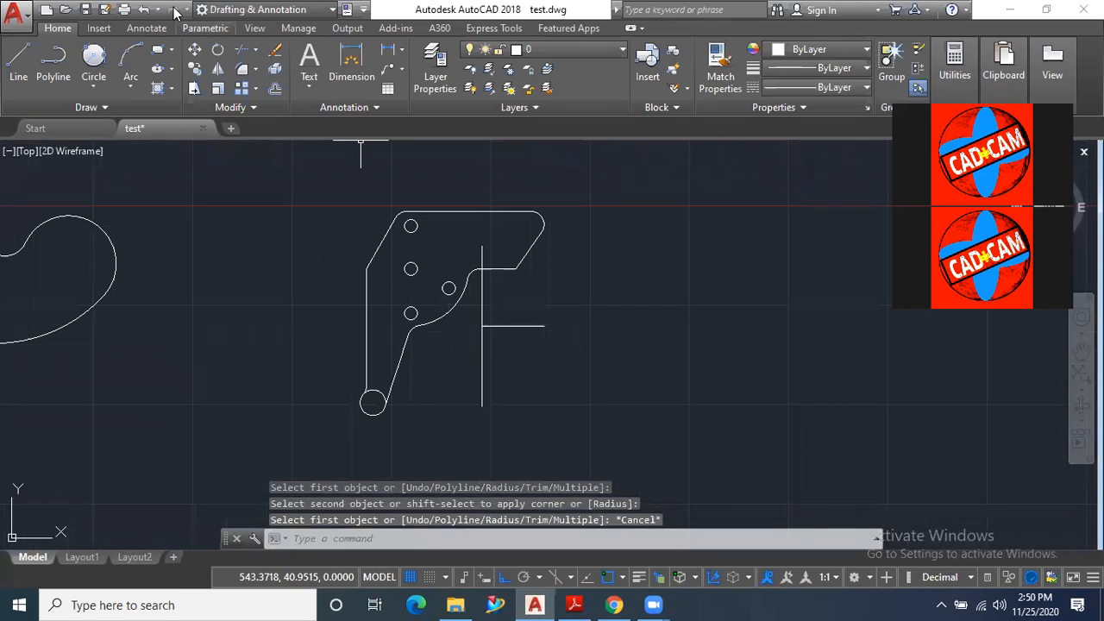
Step: Trim away the bottom circle's inner arc between the leg's two edges
left_click(241, 49)
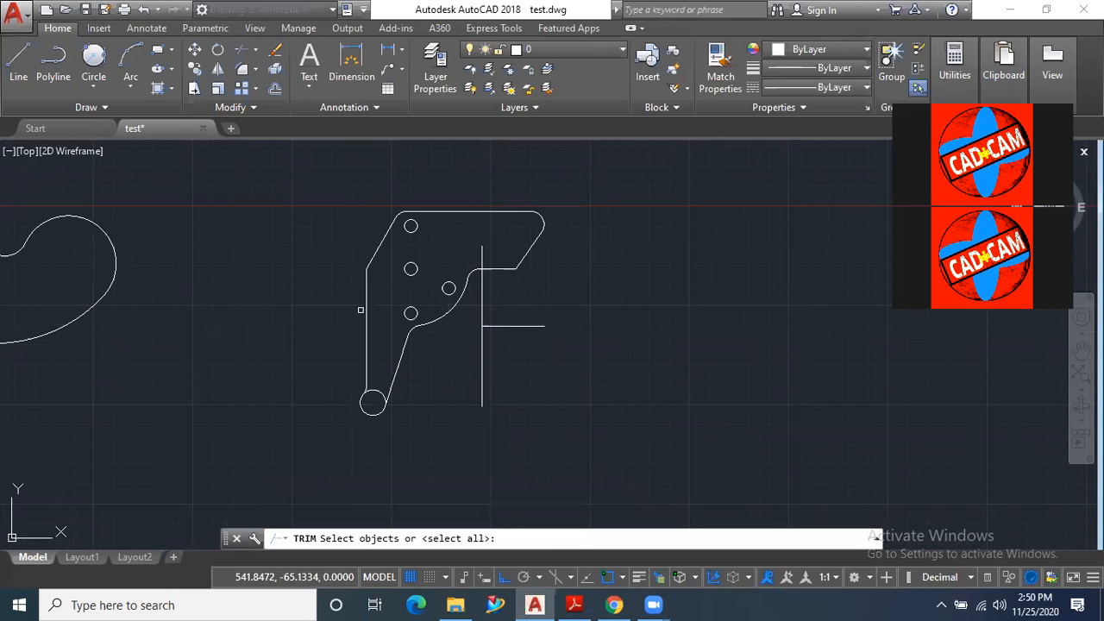
key("Return")
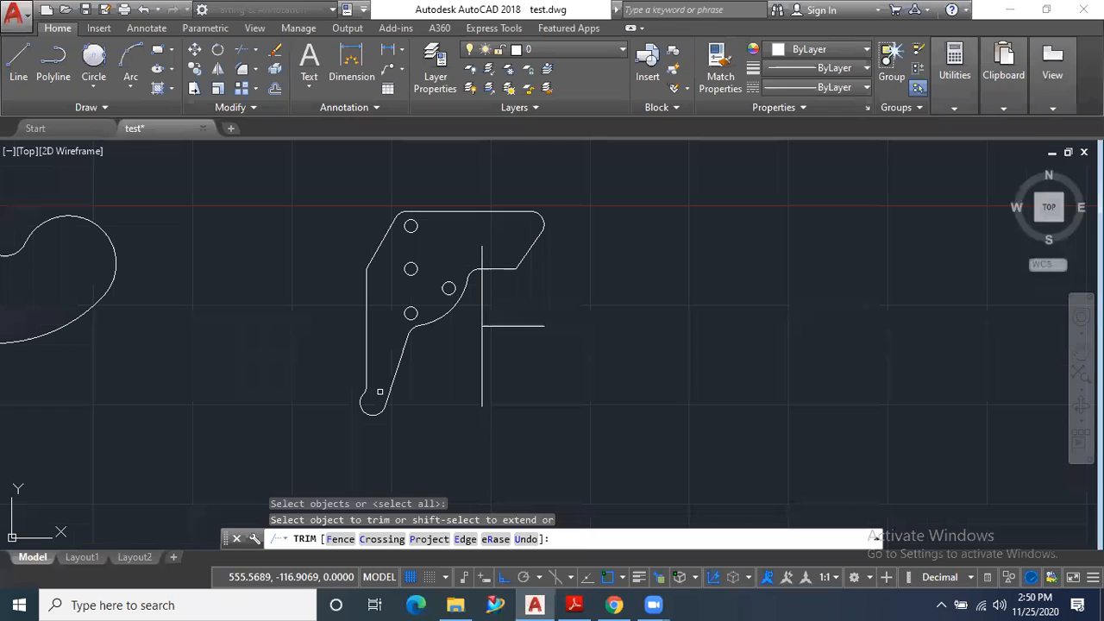
left_click(377, 391)
key("Escape")
left_click(538, 300)
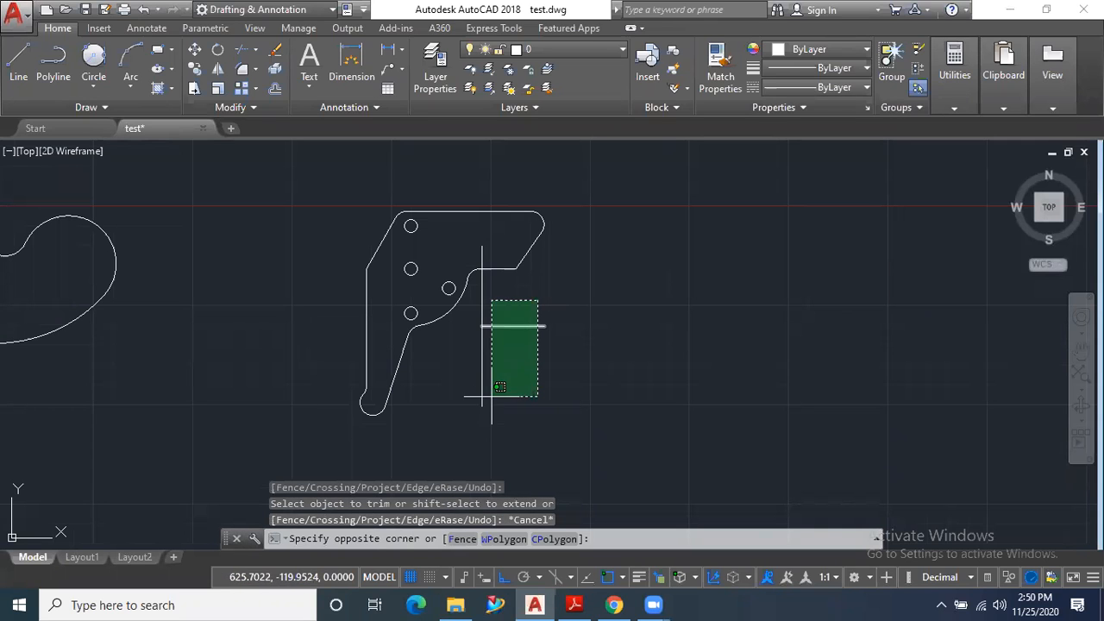
left_click(581, 278)
key("Escape")
scroll(483, 326, "up", 2)
scroll(483, 326, "up", 3)
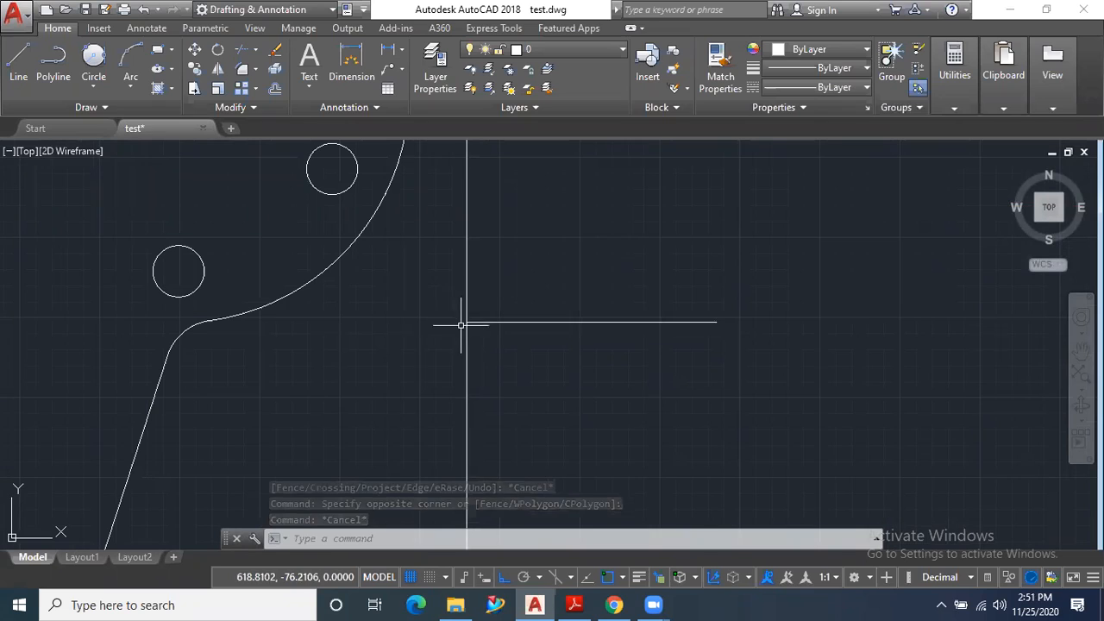
Step: Place a point object at the intersection of the vertical and horizontal reference lines beside the bracket plate
left_click(92, 108)
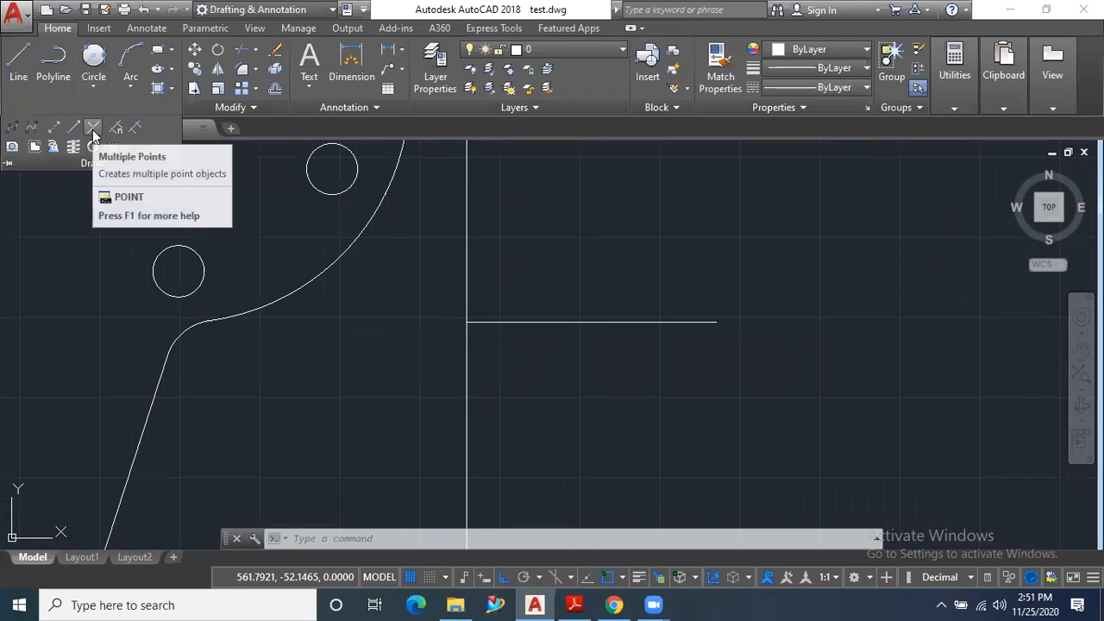
left_click(94, 145)
left_click(467, 322)
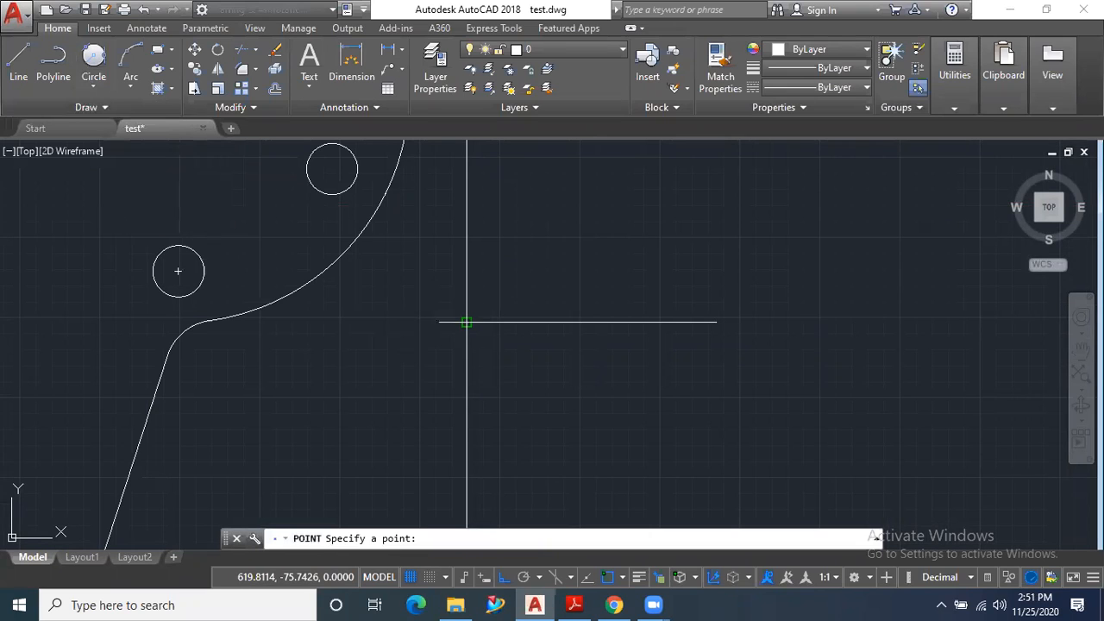
key("Escape")
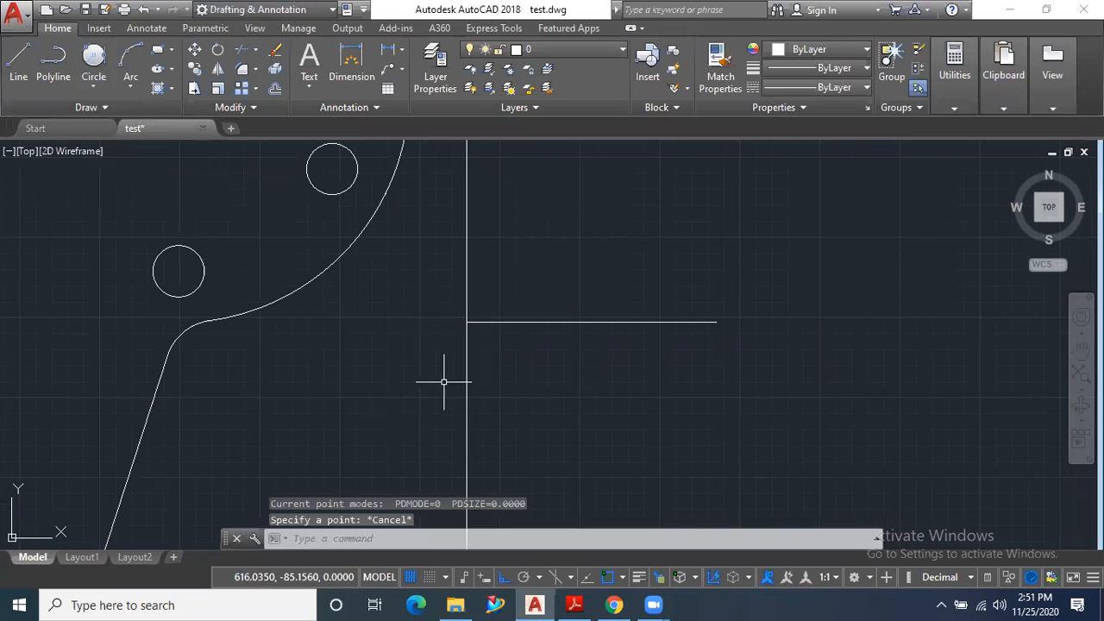
Step: Change the point style to the circle with a diagonal cross, keeping the size relative to the screen
mouse_move(963, 111)
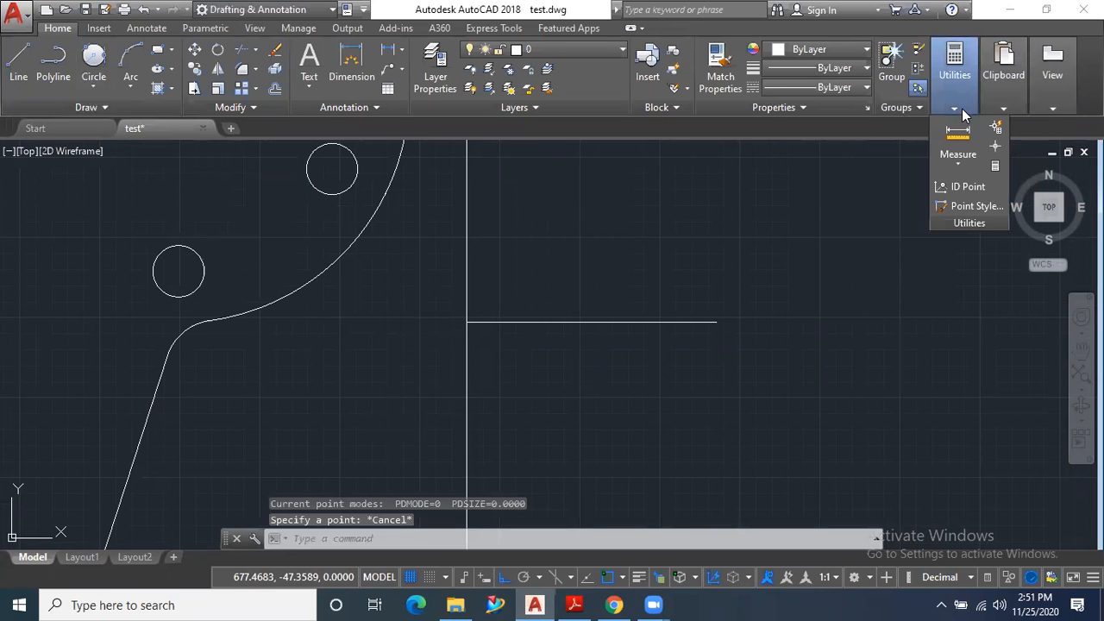
left_click(992, 208)
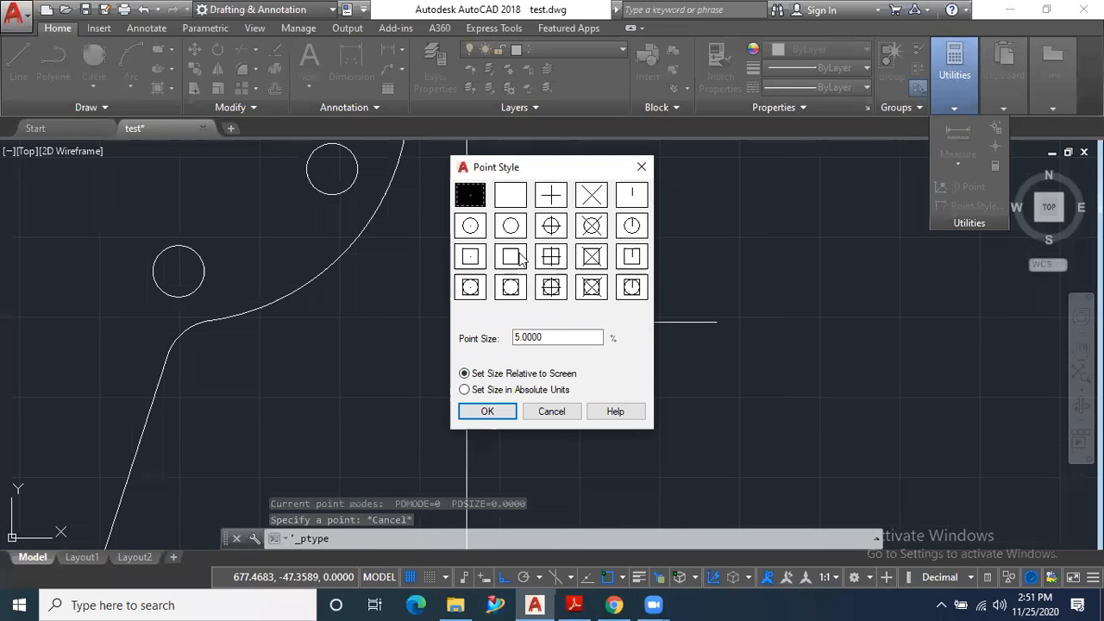
left_click(591, 225)
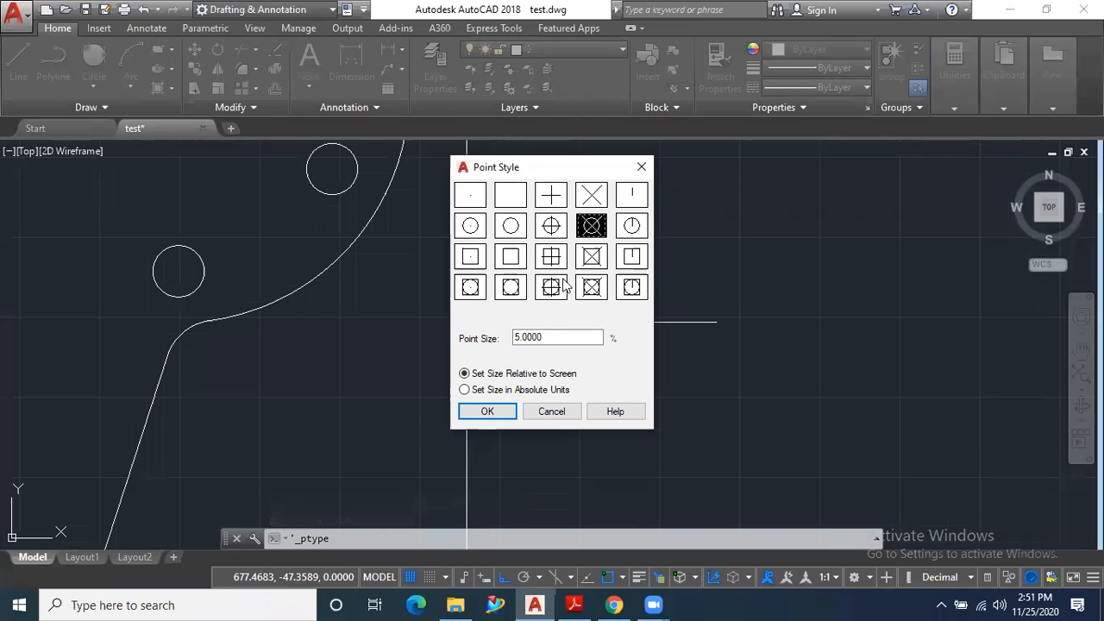
left_click(489, 413)
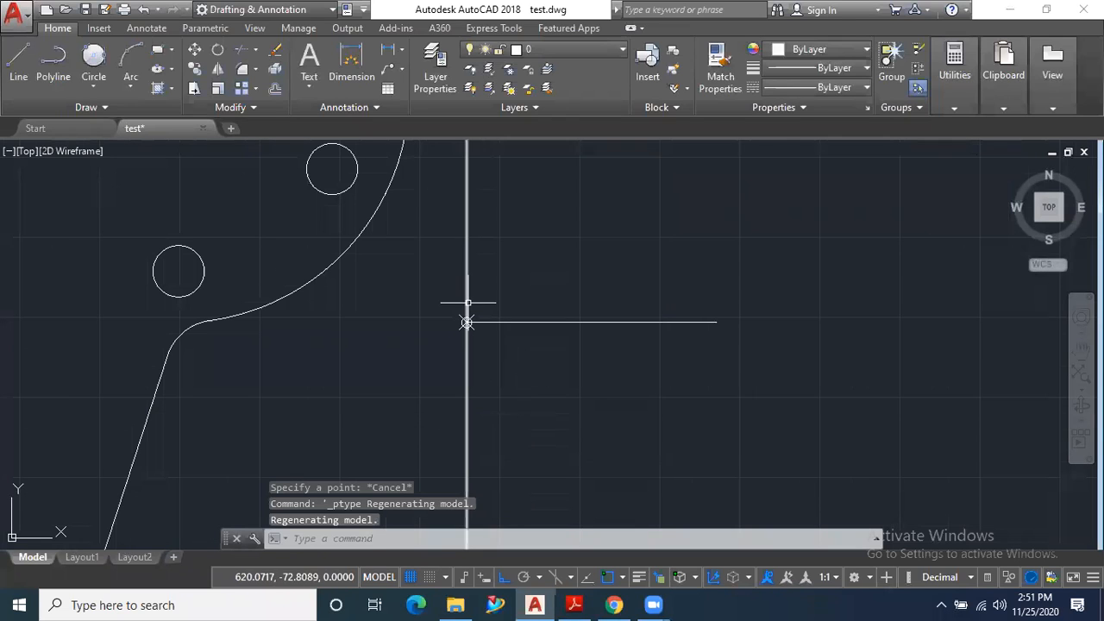
Step: Erase the vertical and horizontal reference lines that pass through the point marker
key("Delete")
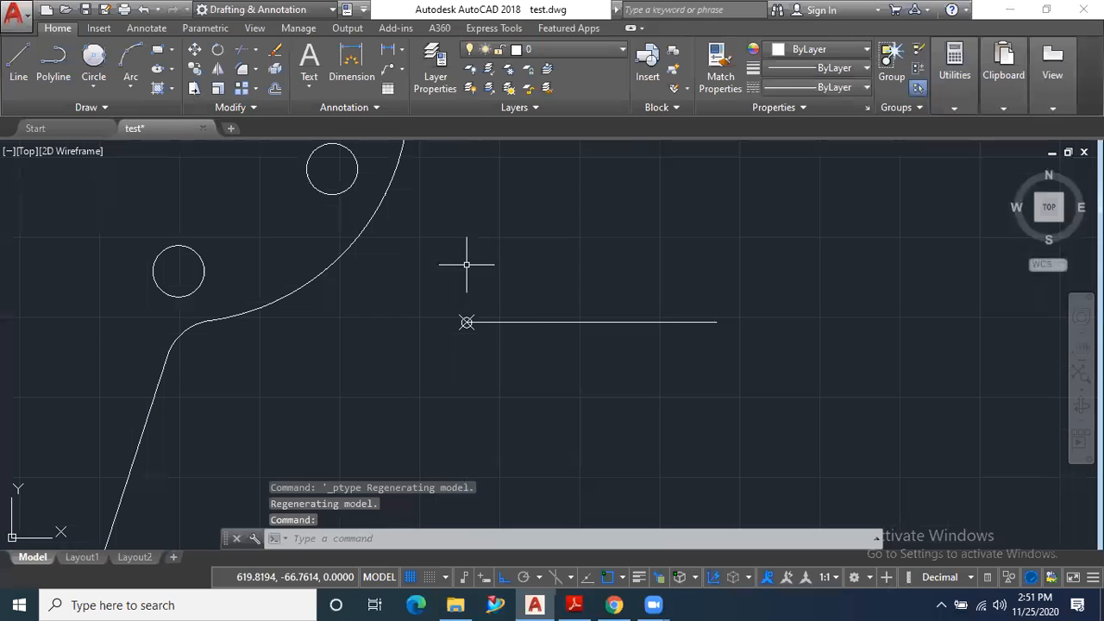
left_click(536, 322)
key("Delete")
scroll(510, 308, "down", 4)
scroll(538, 351, "up", 3)
scroll(504, 328, "up", 4)
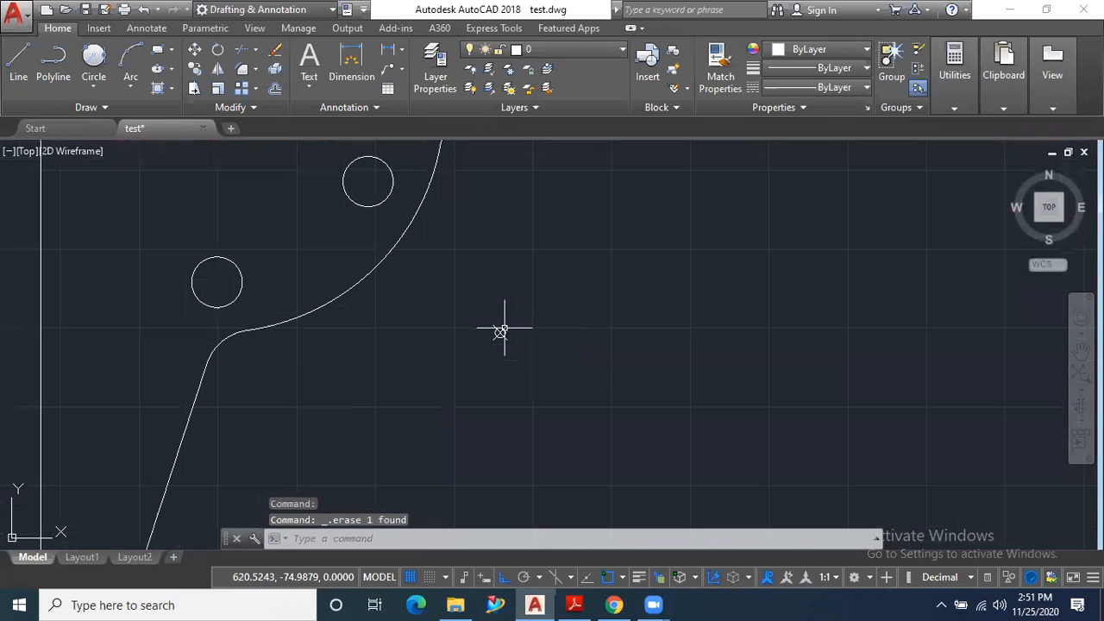
scroll(526, 337, "down", 4)
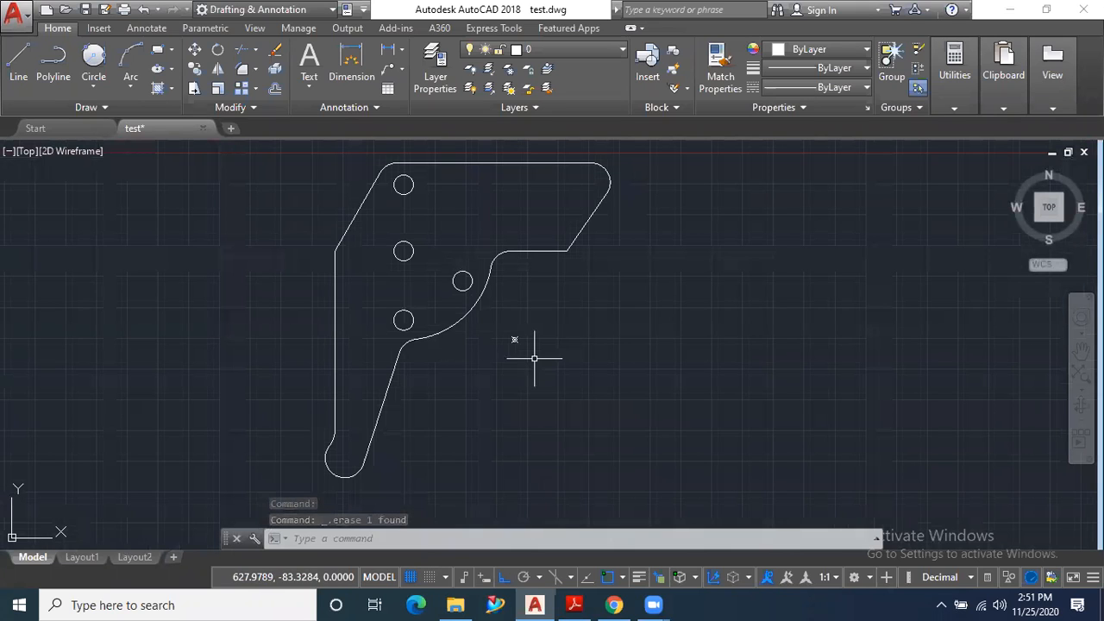
Step: Switch to the reference PDF, compare the finished bracket plate with exercise 7, and look over the exercise 8 drawing
left_click(575, 604)
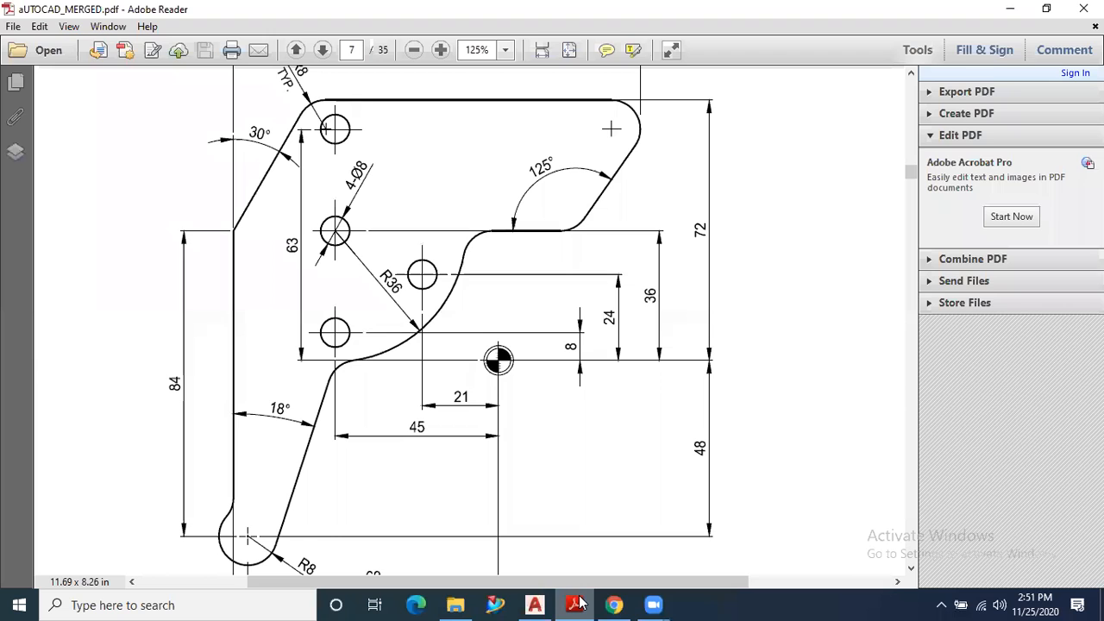
left_click(579, 603)
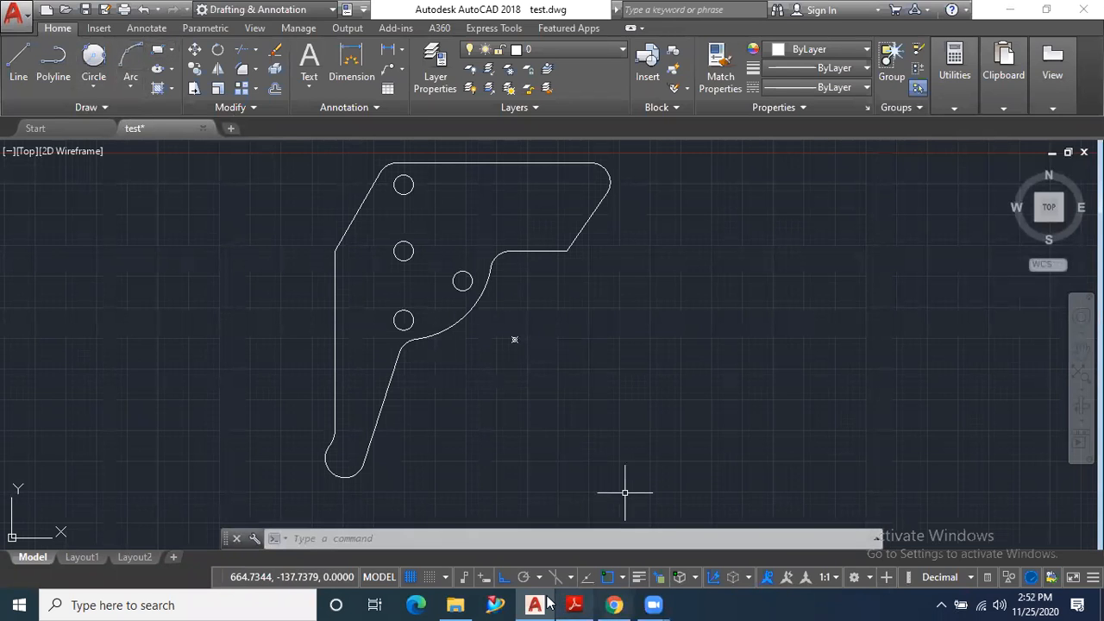
left_click(518, 509)
scroll(466, 431, "down", 2)
scroll(464, 404, "down", 2)
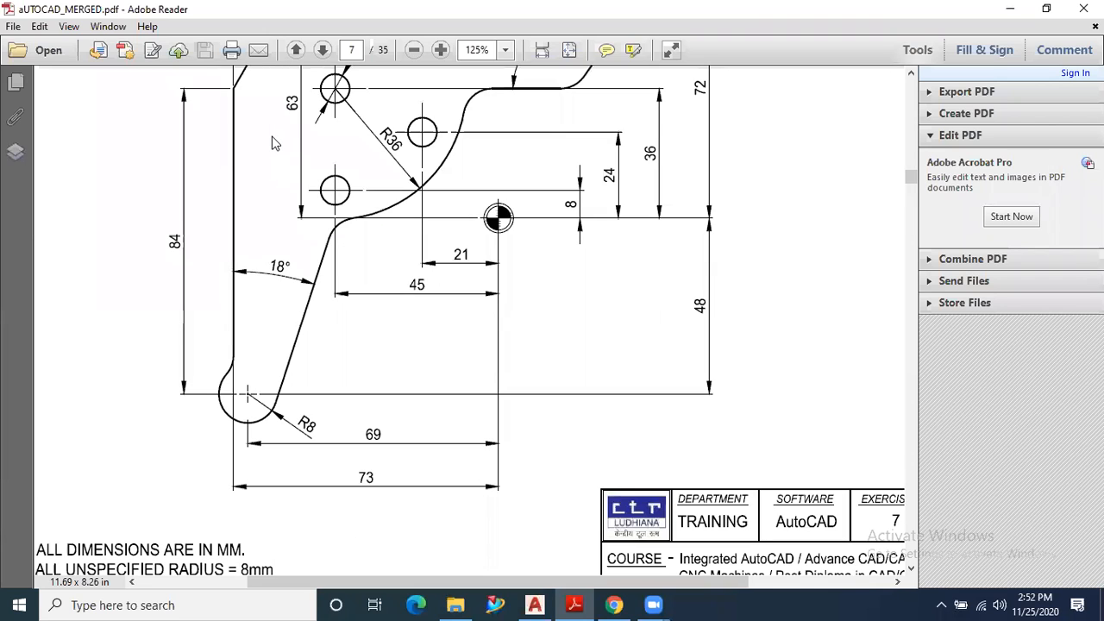
scroll(273, 143, "down", 2, "ctrl")
scroll(486, 313, "down", 5)
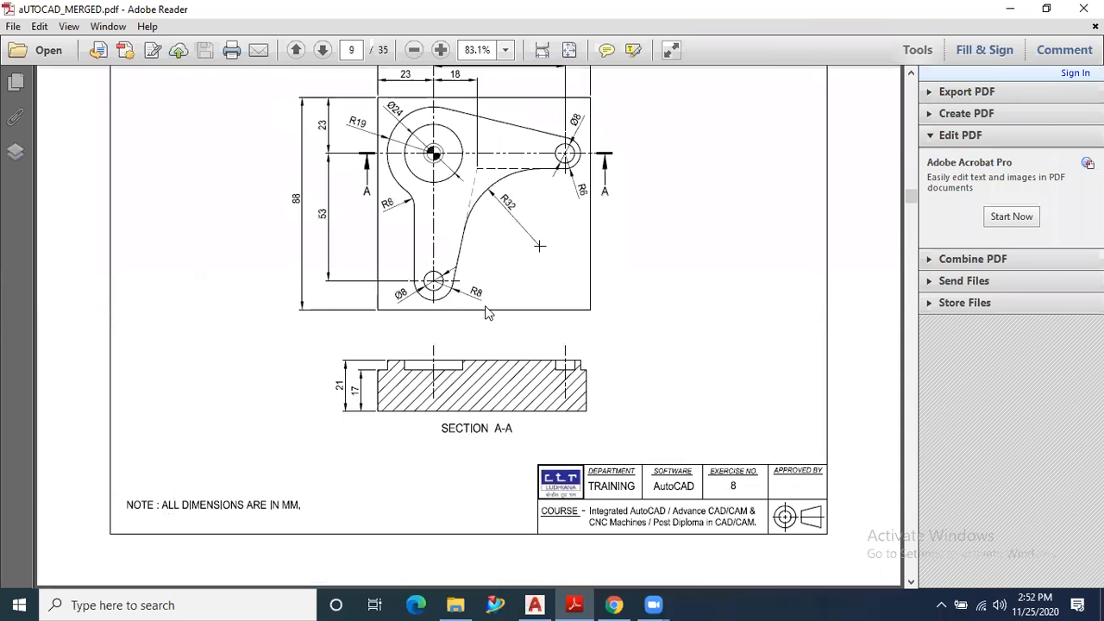
scroll(485, 312, "up", 5)
scroll(486, 312, "down", 3)
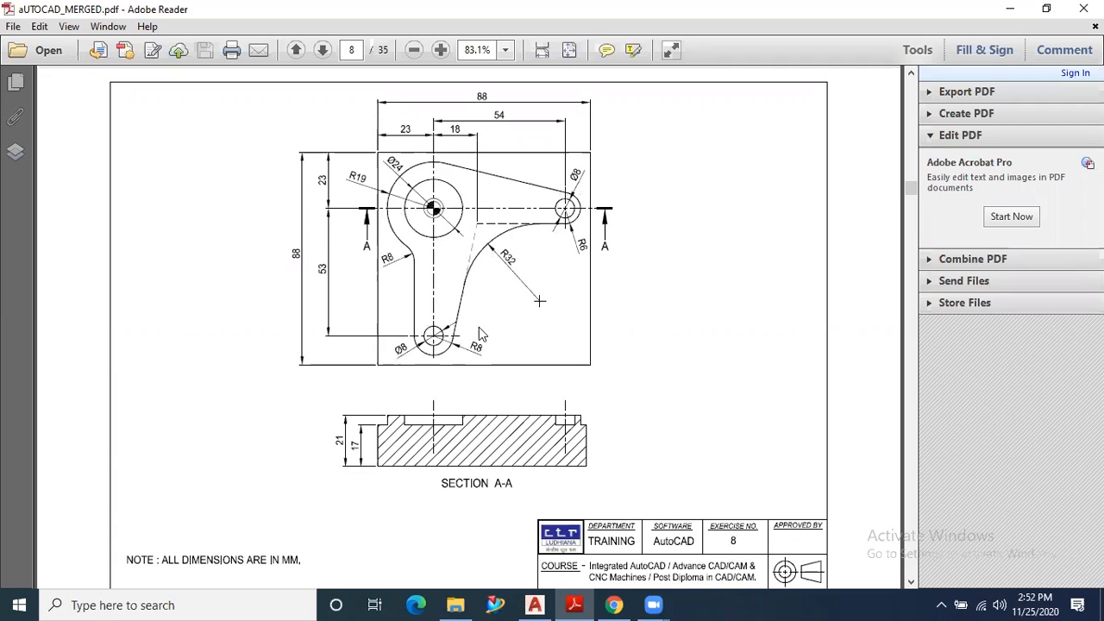
Step: Switch to AutoCAD and set the model space limits to the lower-left and upper-right corners of the rectangular frame around the lever drawing
left_click(534, 604)
scroll(385, 378, "down", 6)
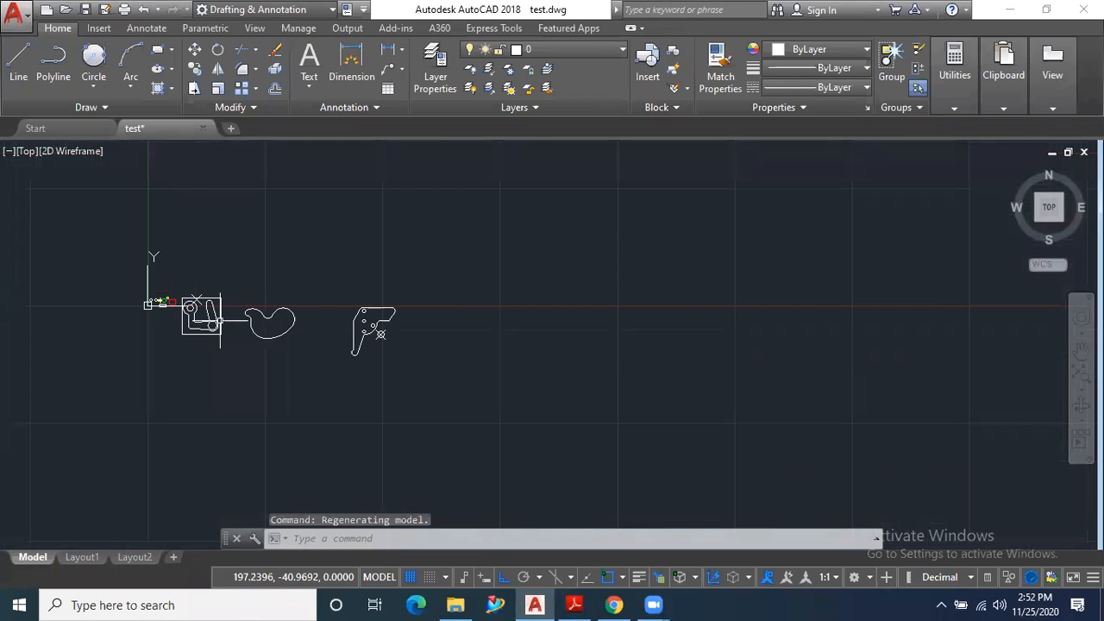
scroll(221, 321, "up", 2)
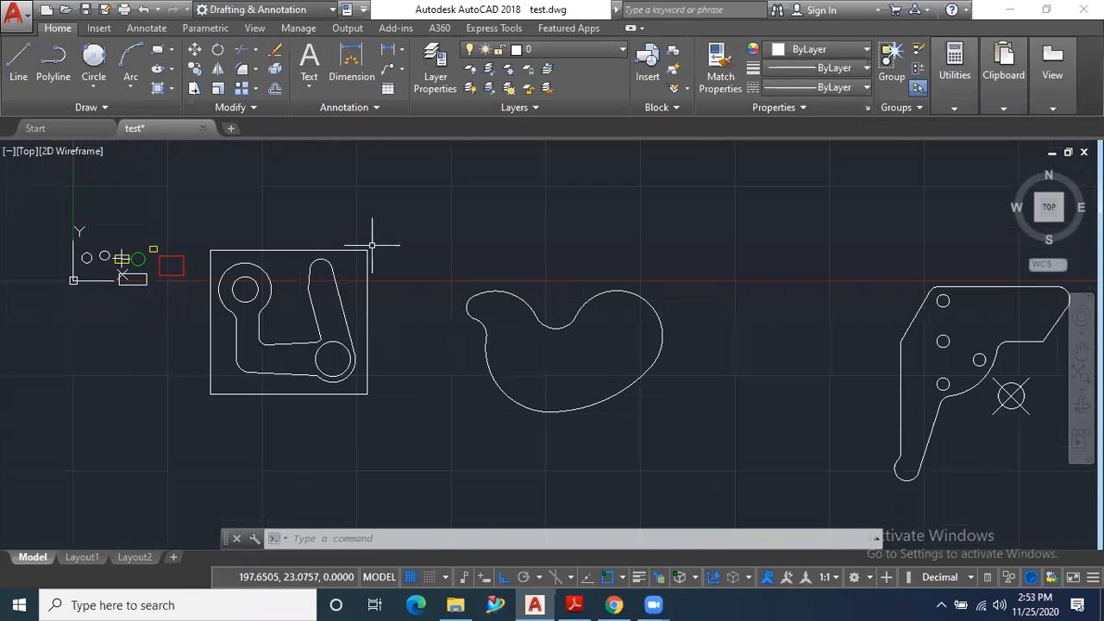
scroll(370, 235, "down", 2)
scroll(269, 284, "up", 2)
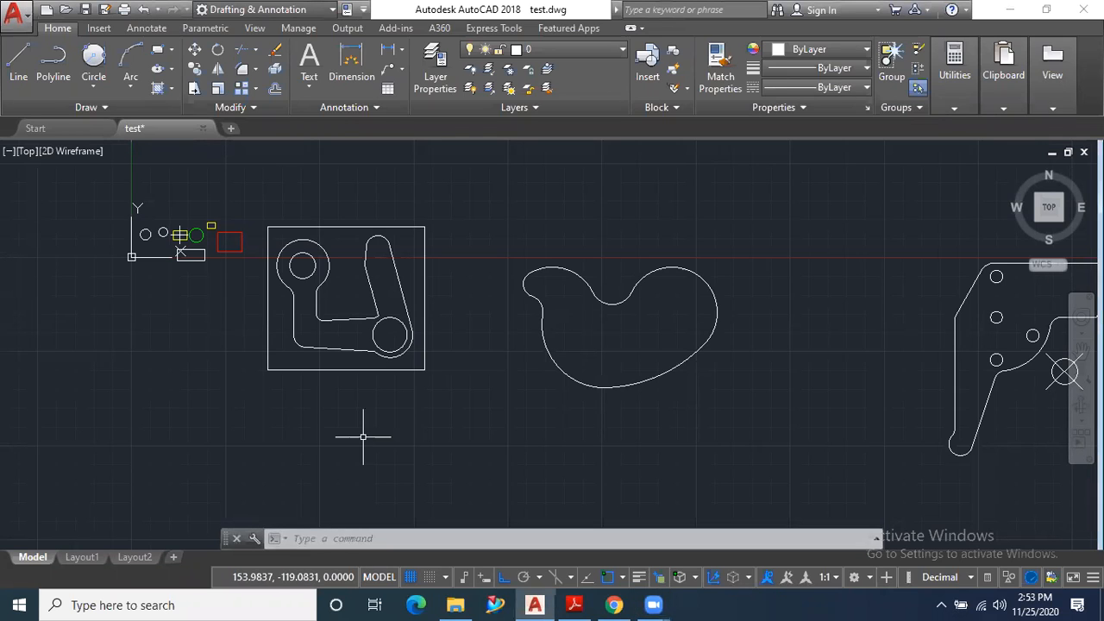
type("li")
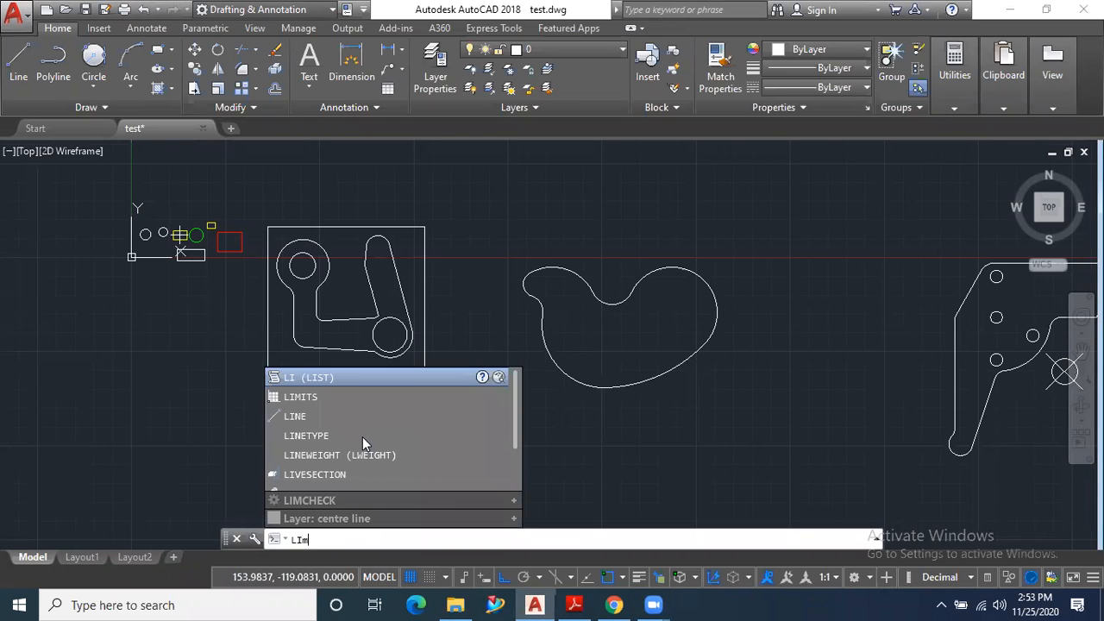
type("m")
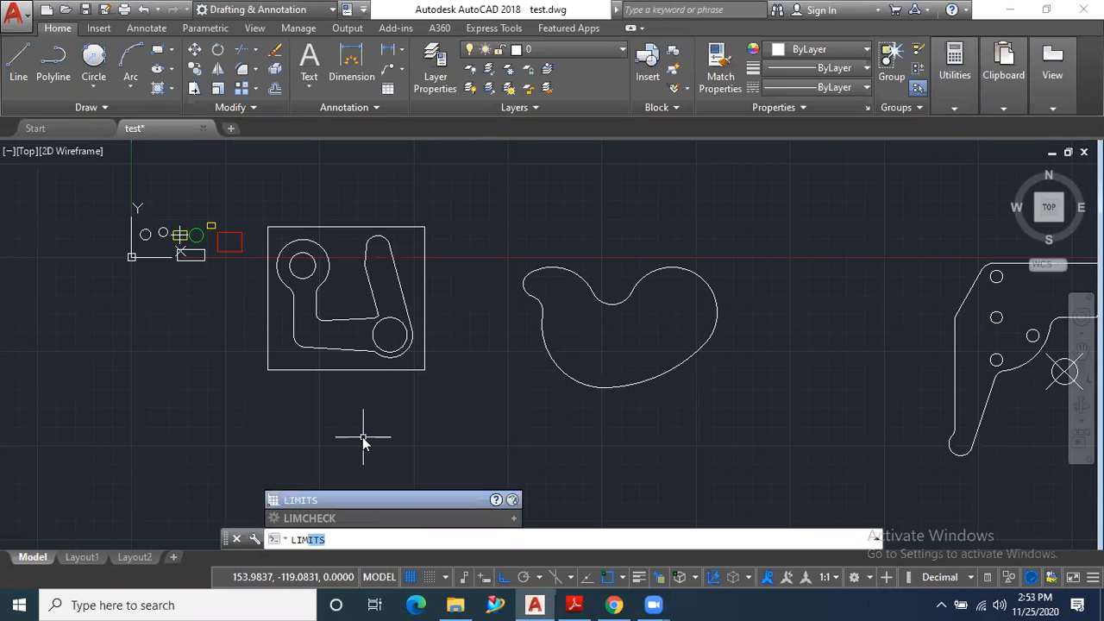
left_click(327, 500)
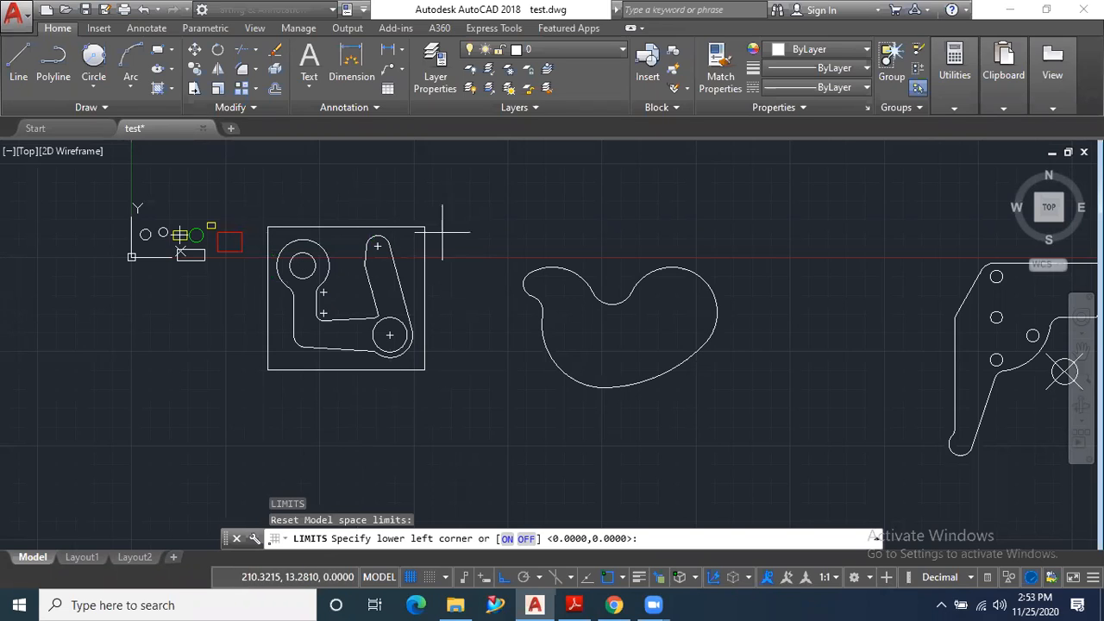
left_click(267, 368)
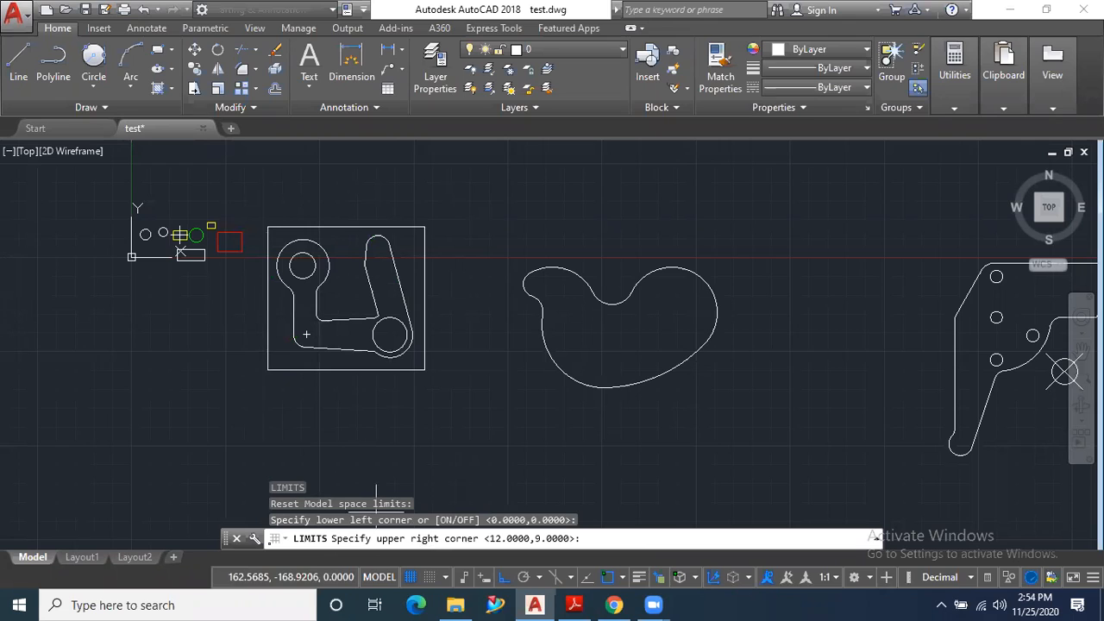
left_click(425, 226)
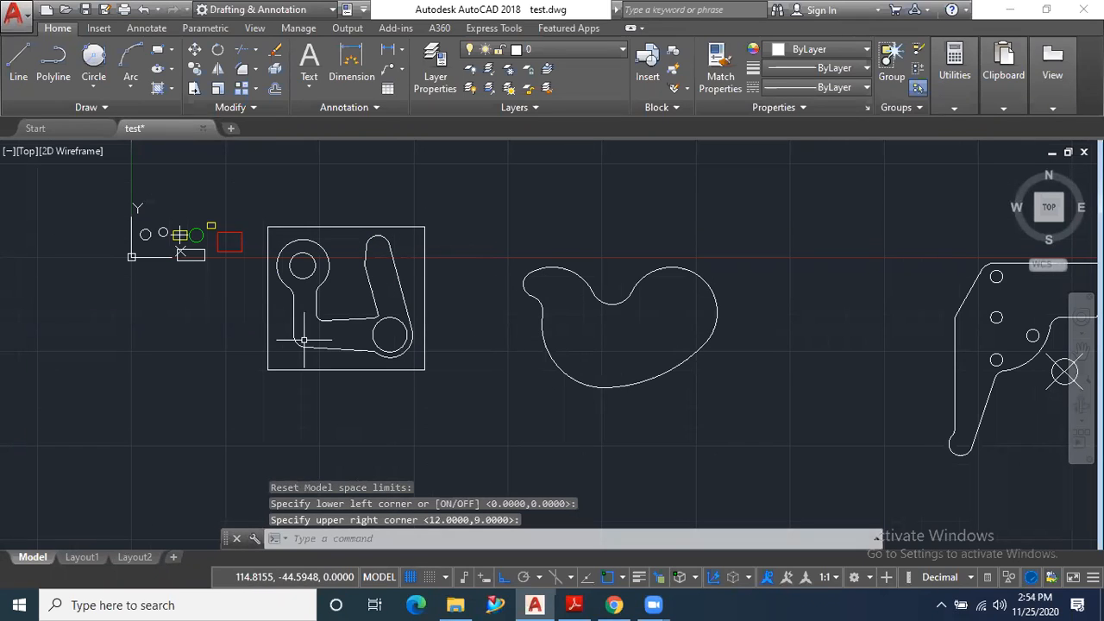
Step: Draw a horizontal line and a connected vertical line outside the frame's upper-right corner to test the limits
scroll(423, 246, "up", 2)
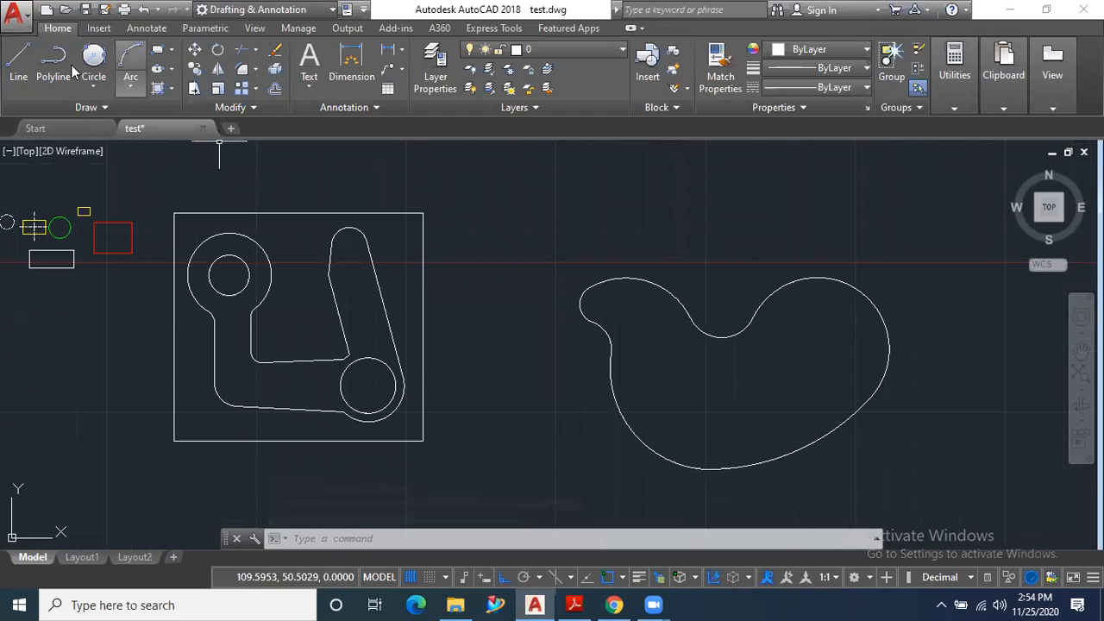
left_click(19, 62)
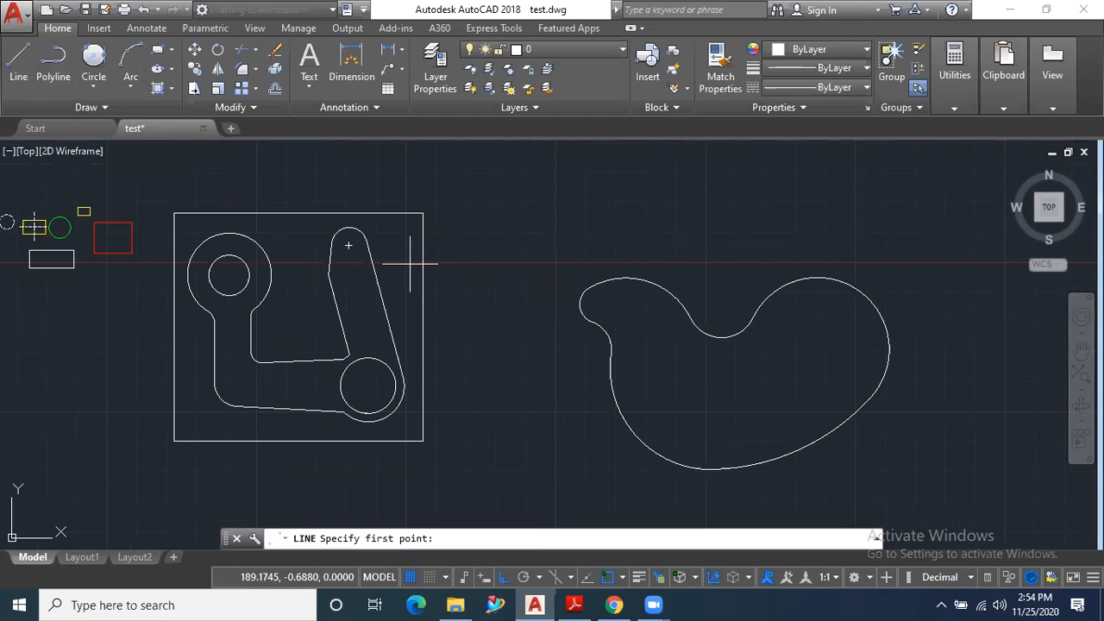
left_click(377, 180)
left_click(485, 180)
left_click(485, 270)
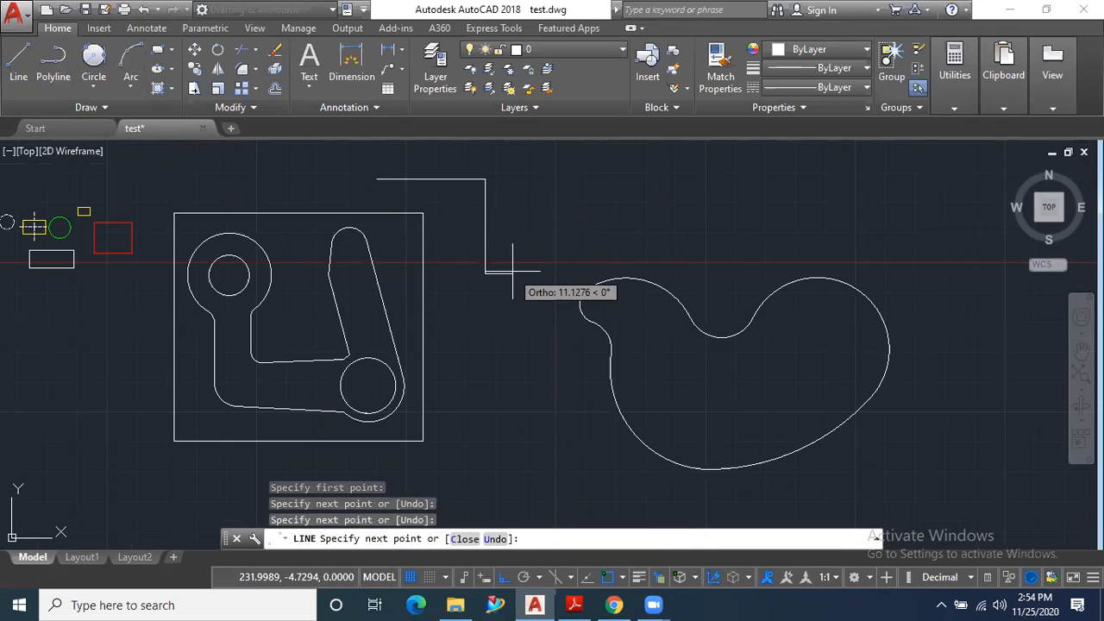
key("Escape")
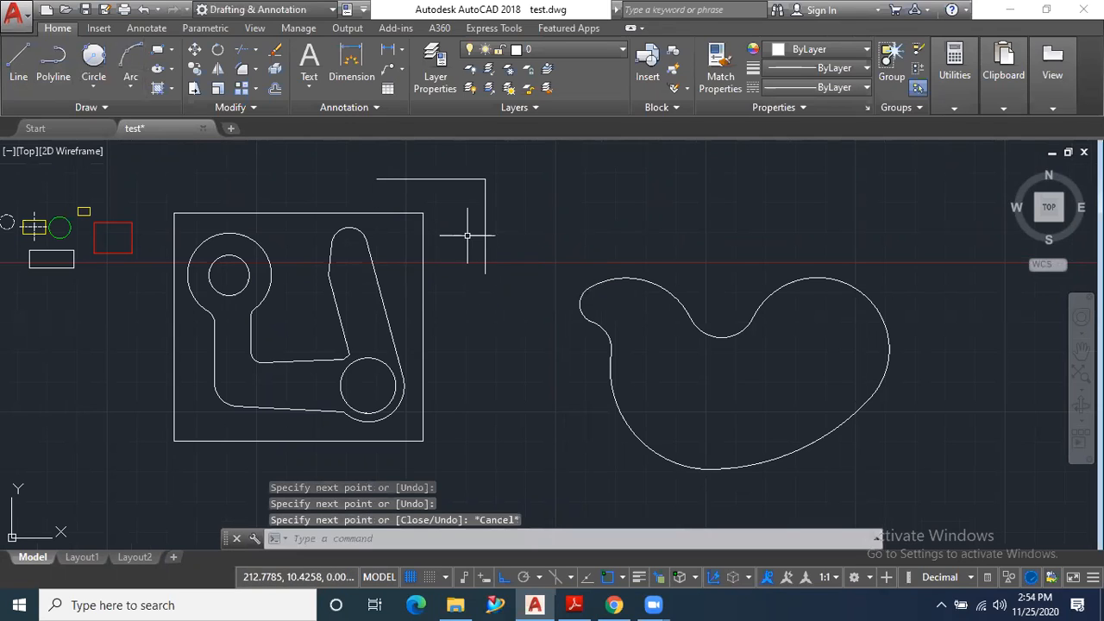
Step: Erase the two connected test lines outside the frame's upper-right corner
left_click(518, 175)
left_click(471, 194)
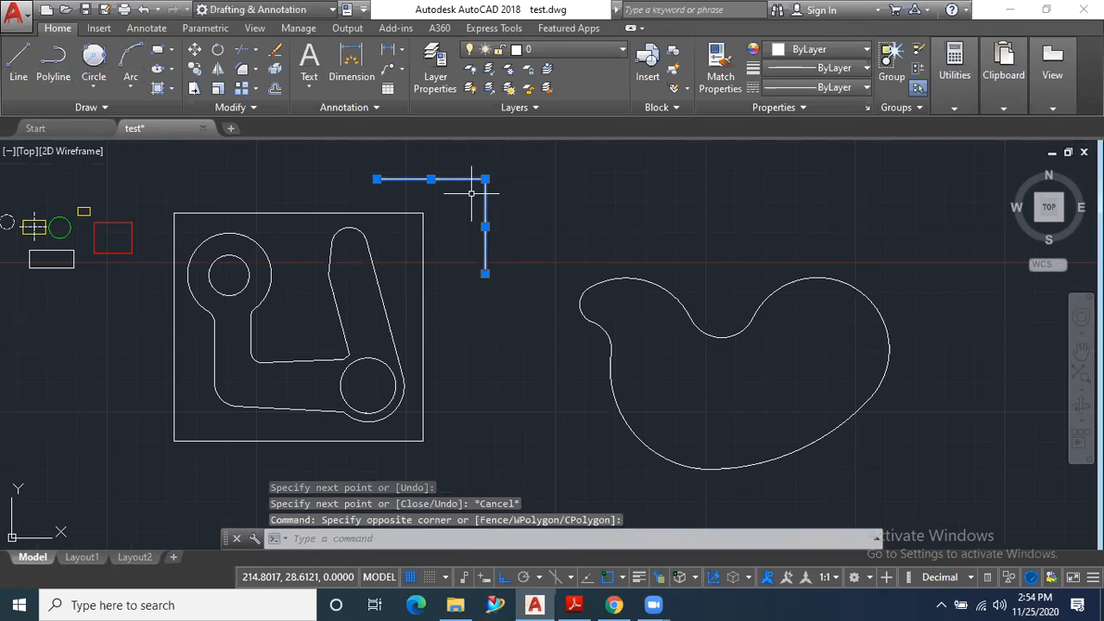
key("Delete")
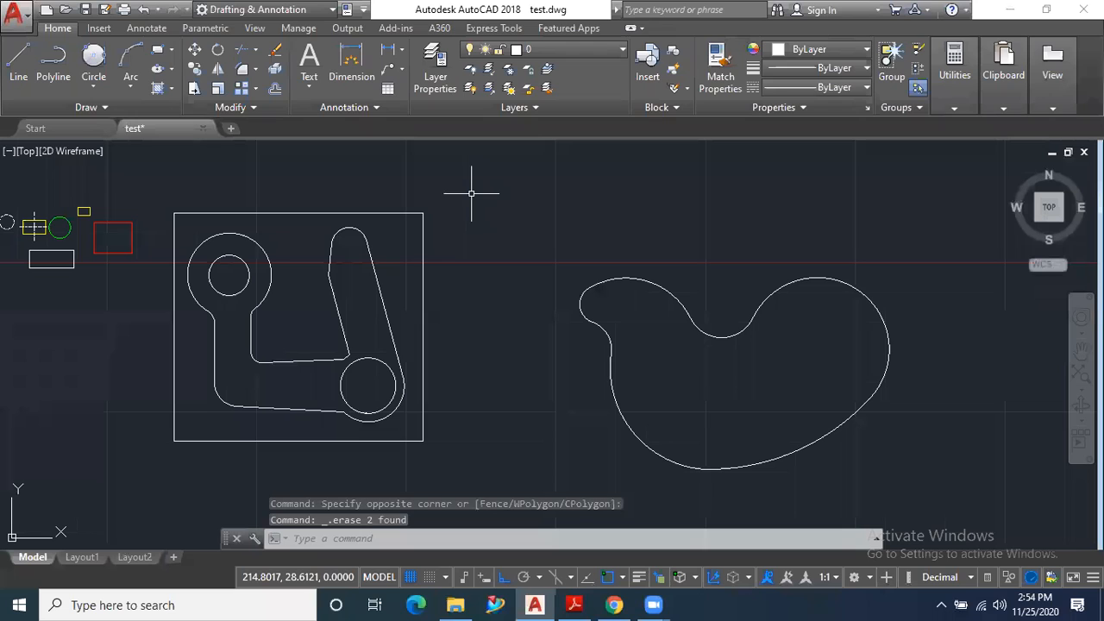
Step: Turn limits checking ON with the LIMITS command
type("LIMITS")
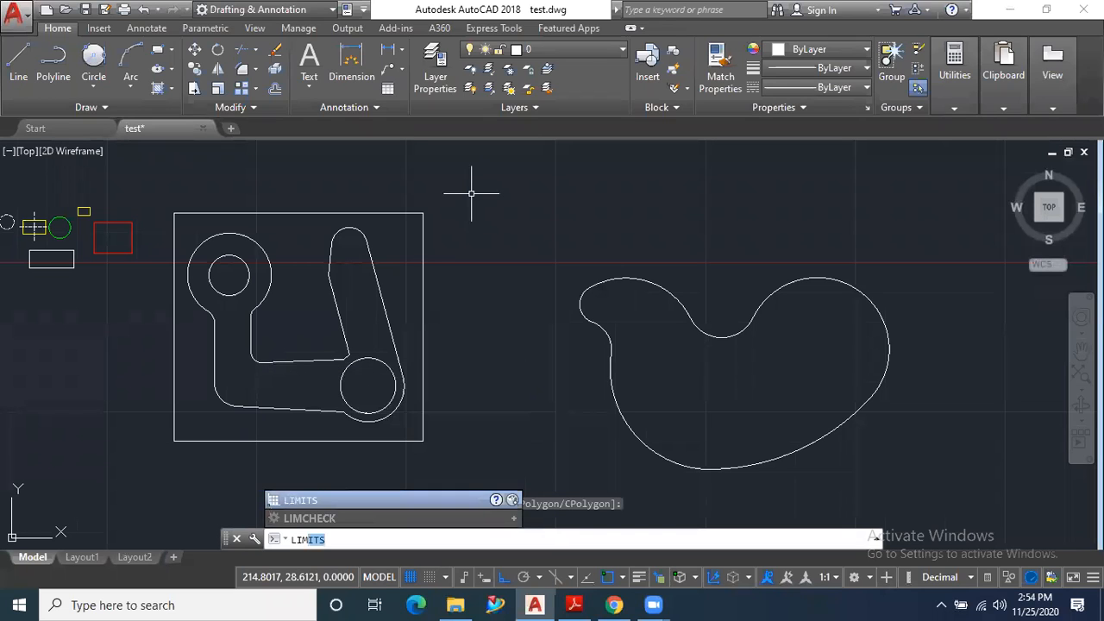
key("Return")
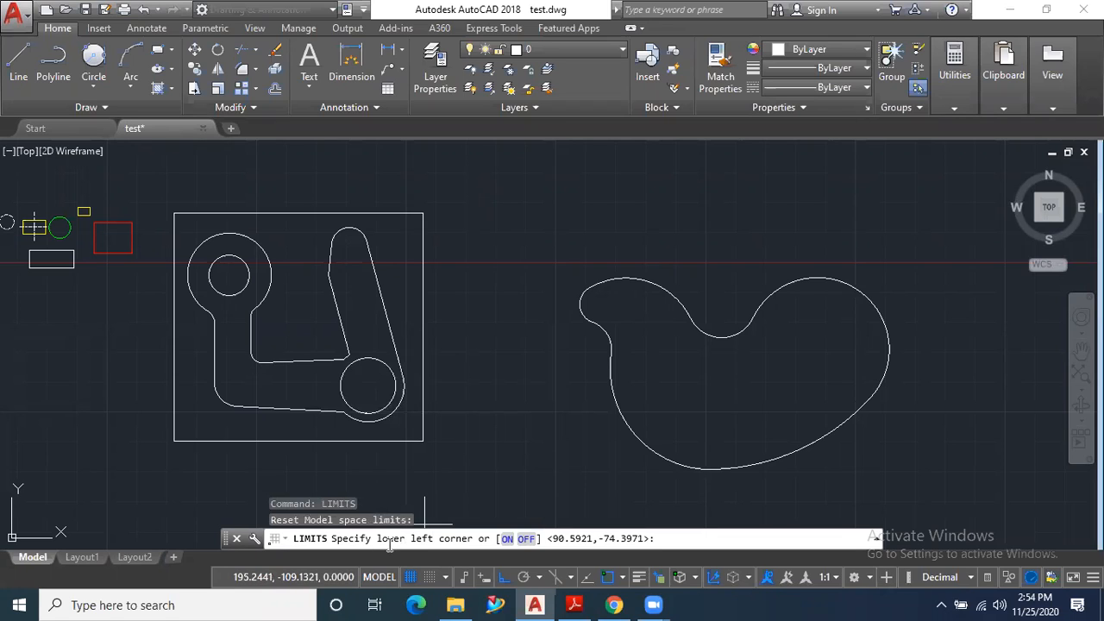
left_click(508, 539)
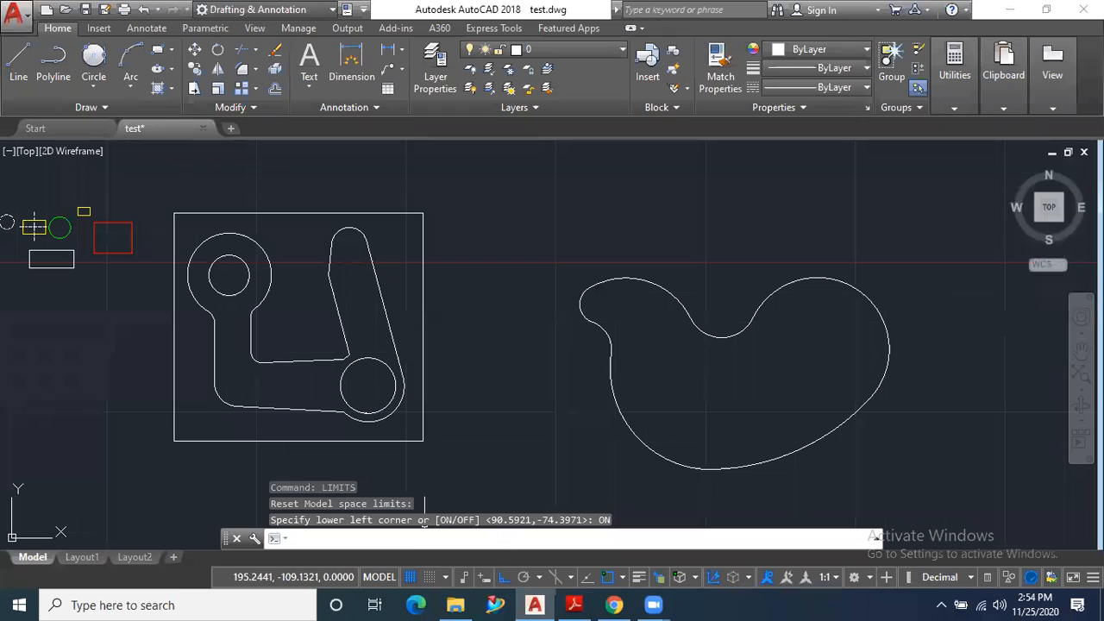
Step: Try to start a line outside the frame's upper-right corner to test the limits checking
left_click(19, 69)
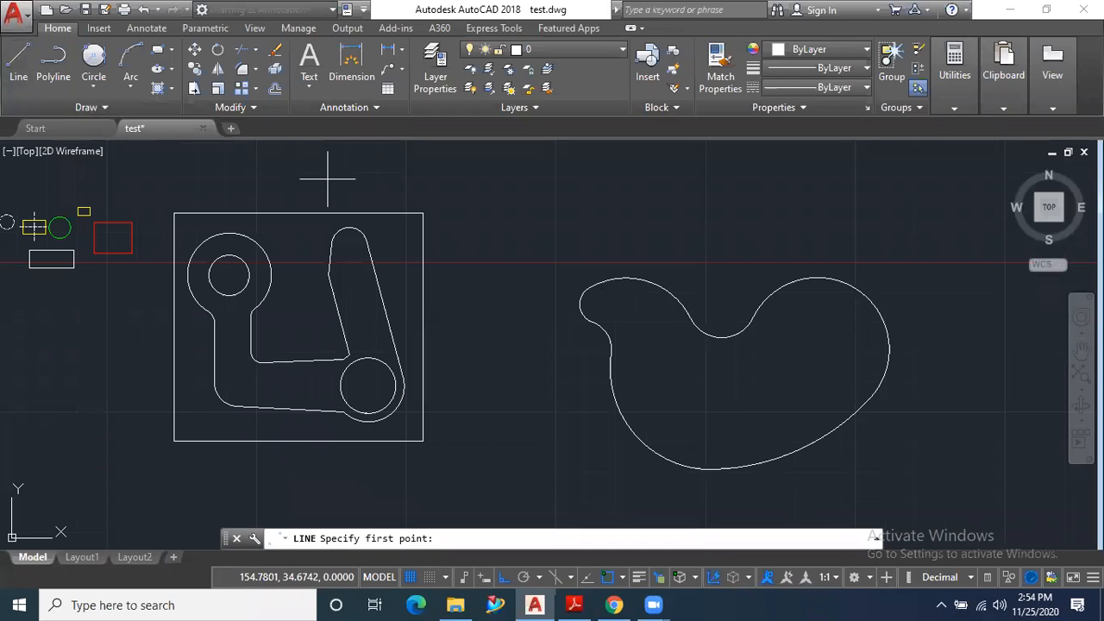
left_click(445, 173)
left_click(445, 173)
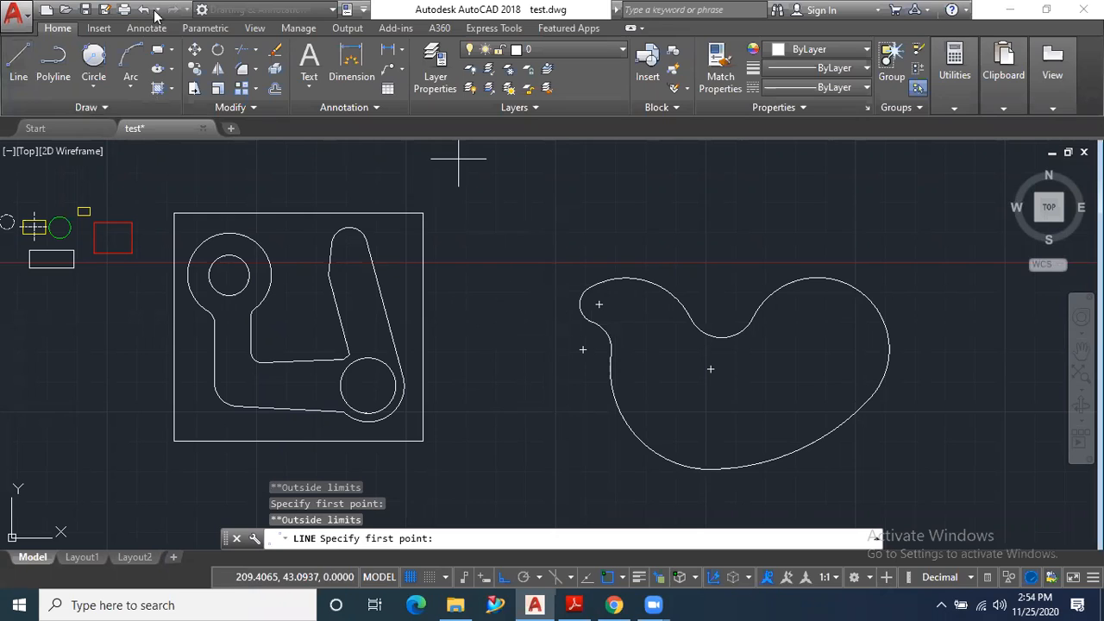
Step: Try placing a circle's centre outside the frame, then draw a circle of about 5.1 radius inside it, between the lever's two arms
left_click(93, 85)
left_click(131, 116)
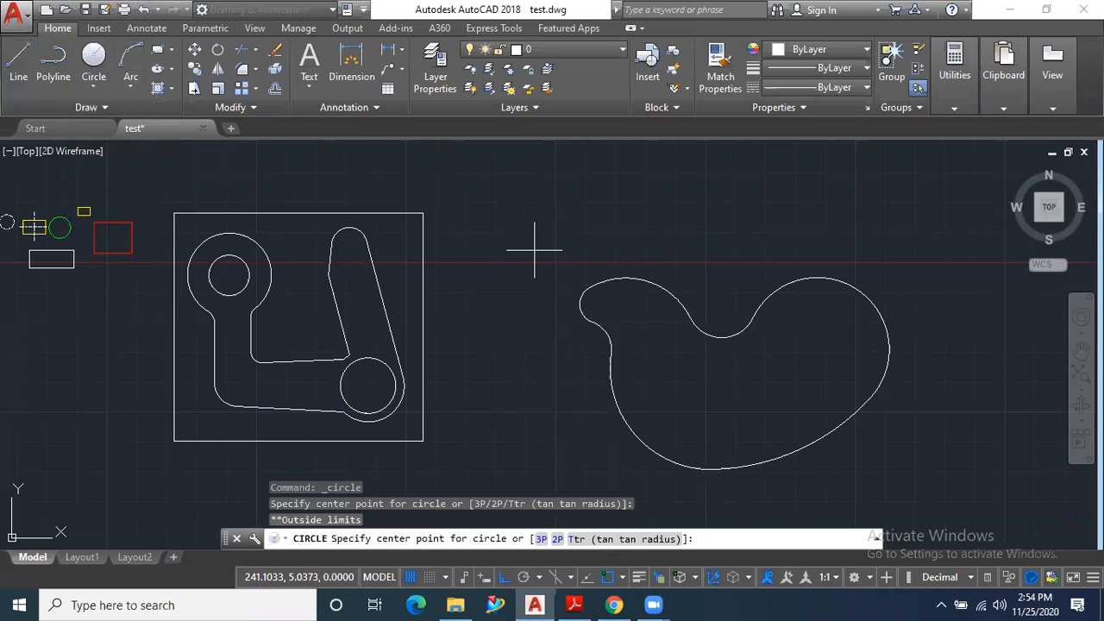
left_click(294, 235)
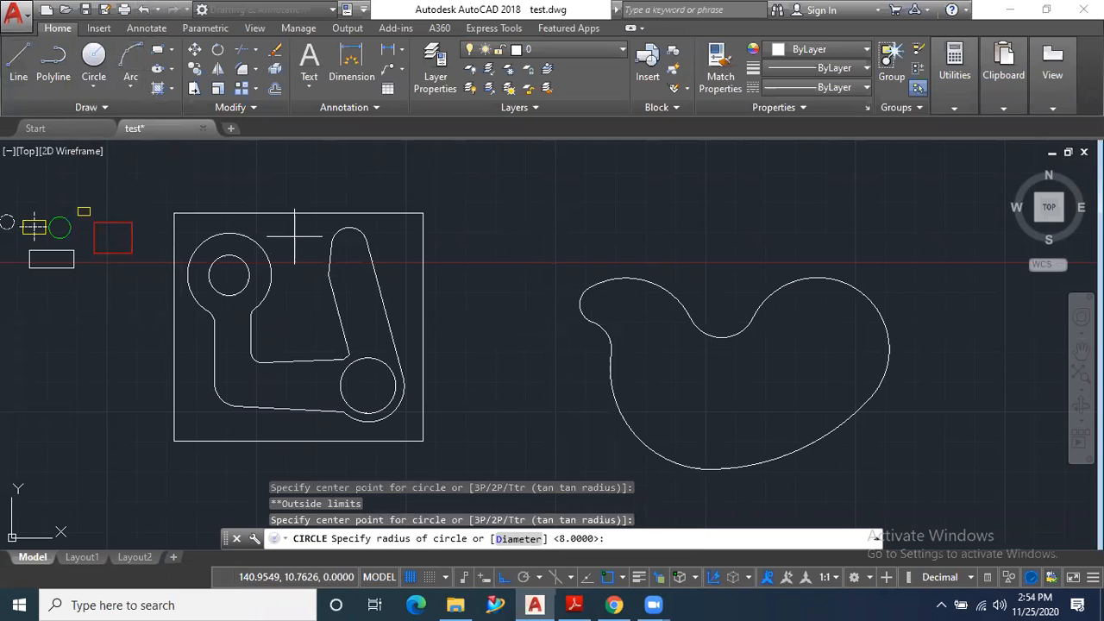
scroll(306, 241, "up", 2)
scroll(307, 242, "up", 2)
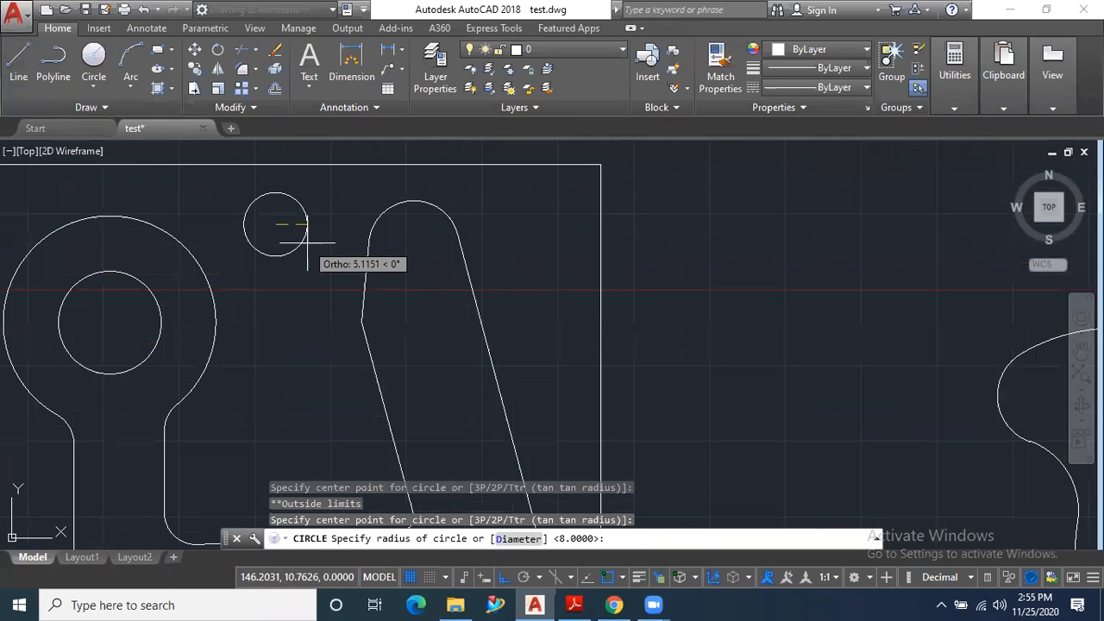
left_click(306, 241)
Step: Draw a stepped line of three connected horizontal and vertical segments inside the frame, between the test circle and its top edge
left_click(18, 65)
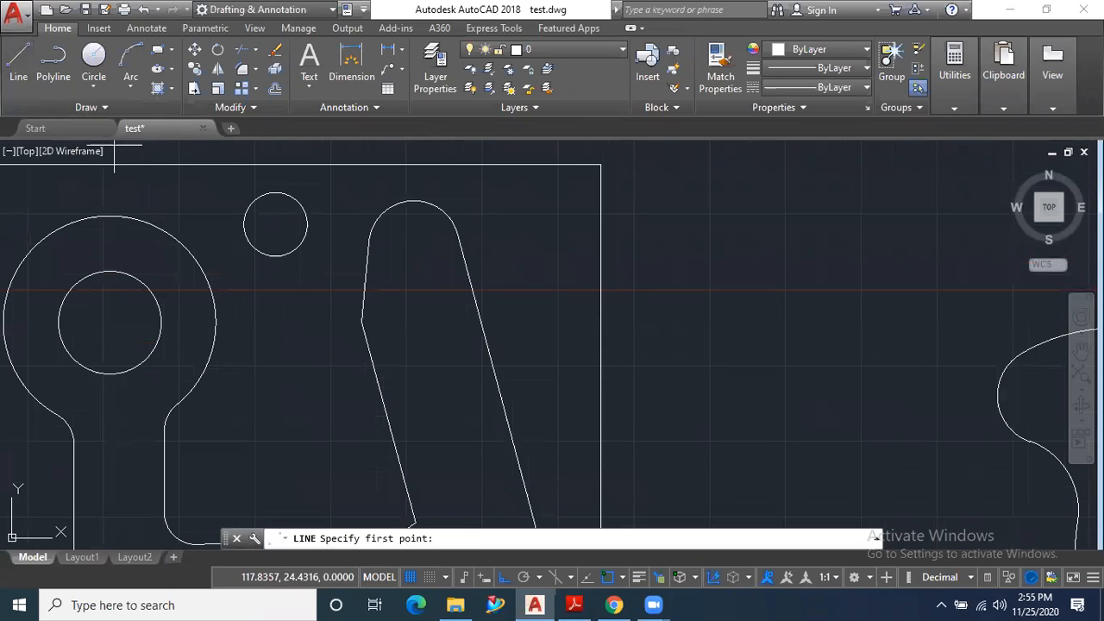
left_click(323, 208)
left_click(346, 207)
left_click(347, 181)
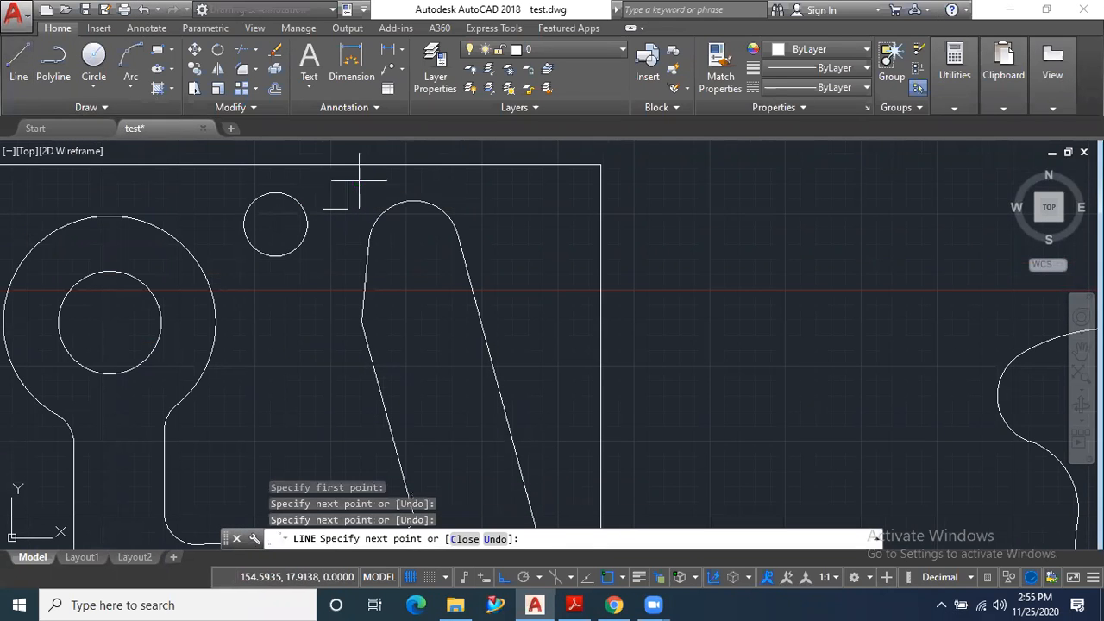
left_click(386, 181)
Step: Try to extend the stepped line vertically beyond the frame's top edge, and end the line
scroll(398, 185, "down", 2)
scroll(391, 158, "up", 4)
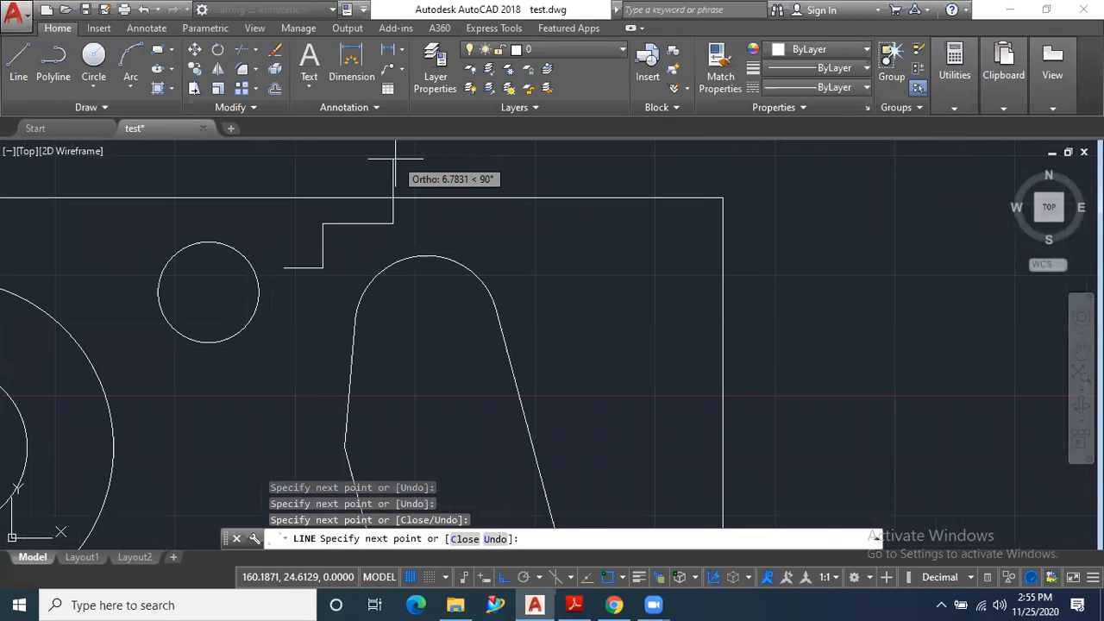
left_click(396, 159)
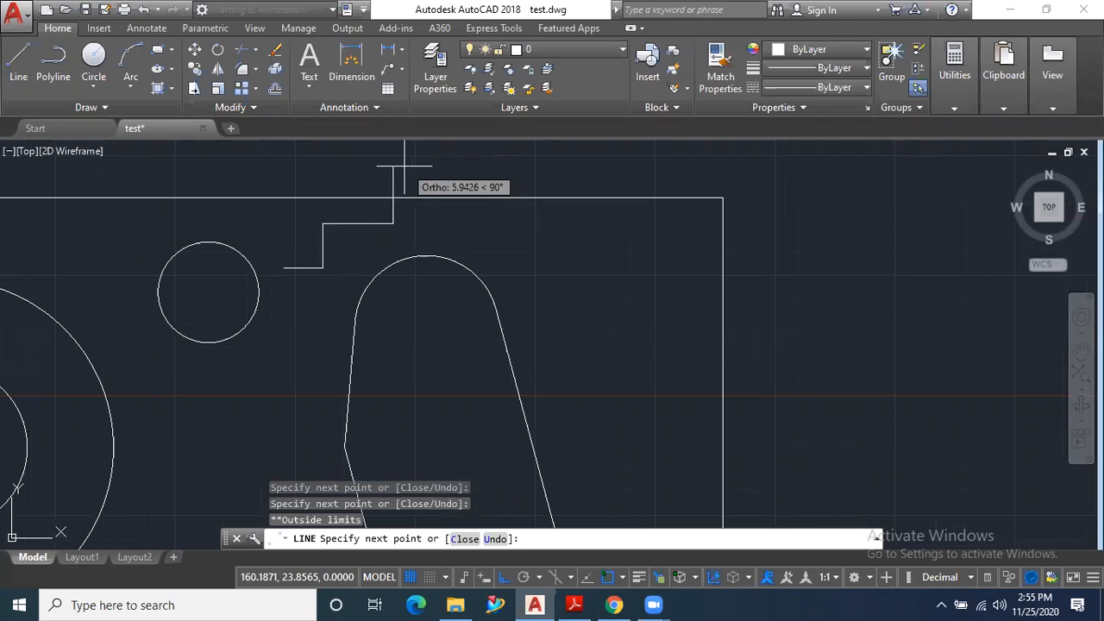
left_click(401, 159)
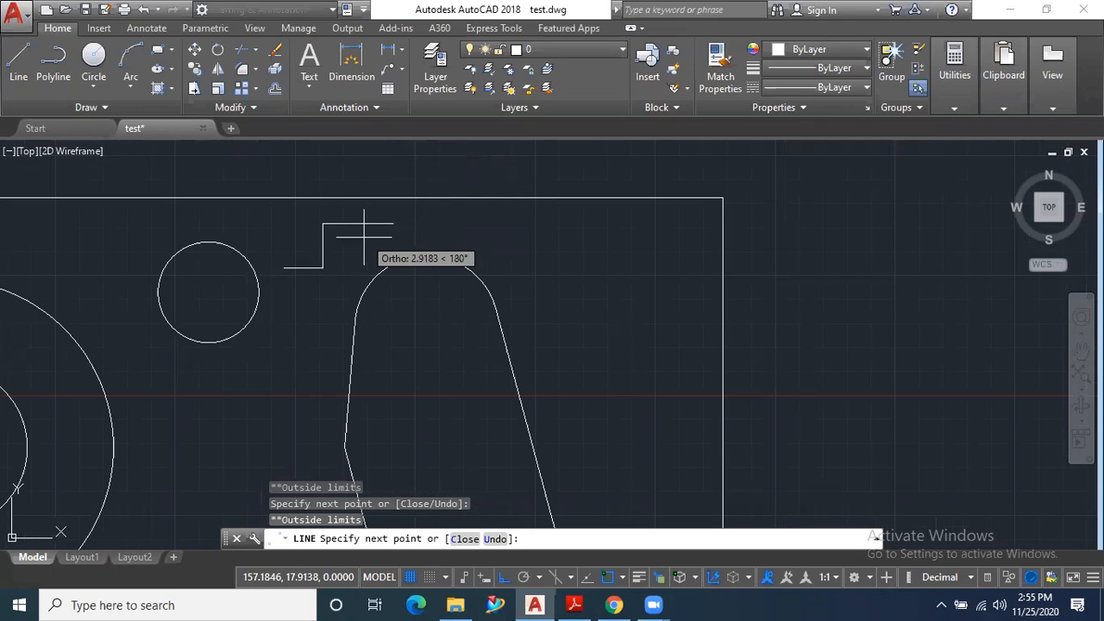
key("Escape")
Step: Erase the three stepped line segments and the test circle inside the frame
scroll(369, 211, "down", 2)
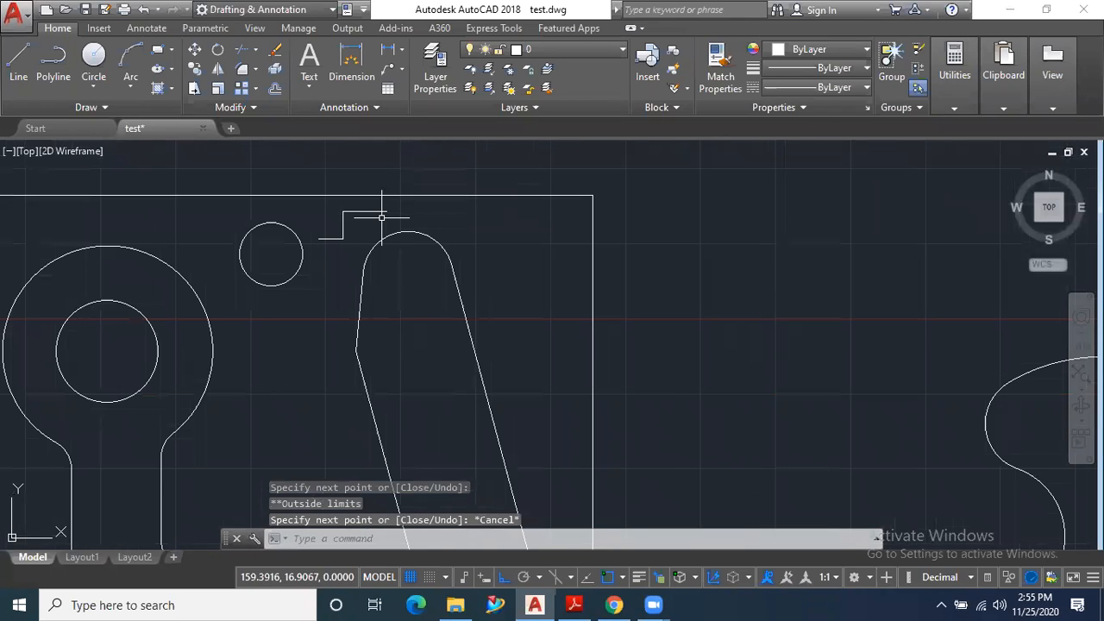
scroll(381, 217, "down", 2)
scroll(353, 222, "up", 2)
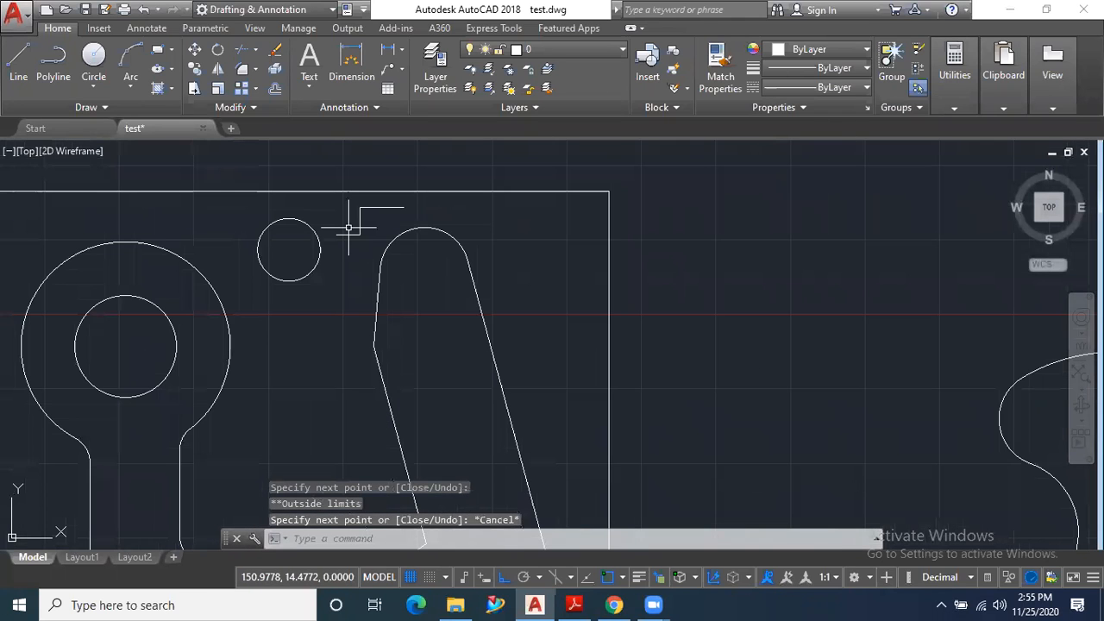
scroll(349, 226, "down", 2)
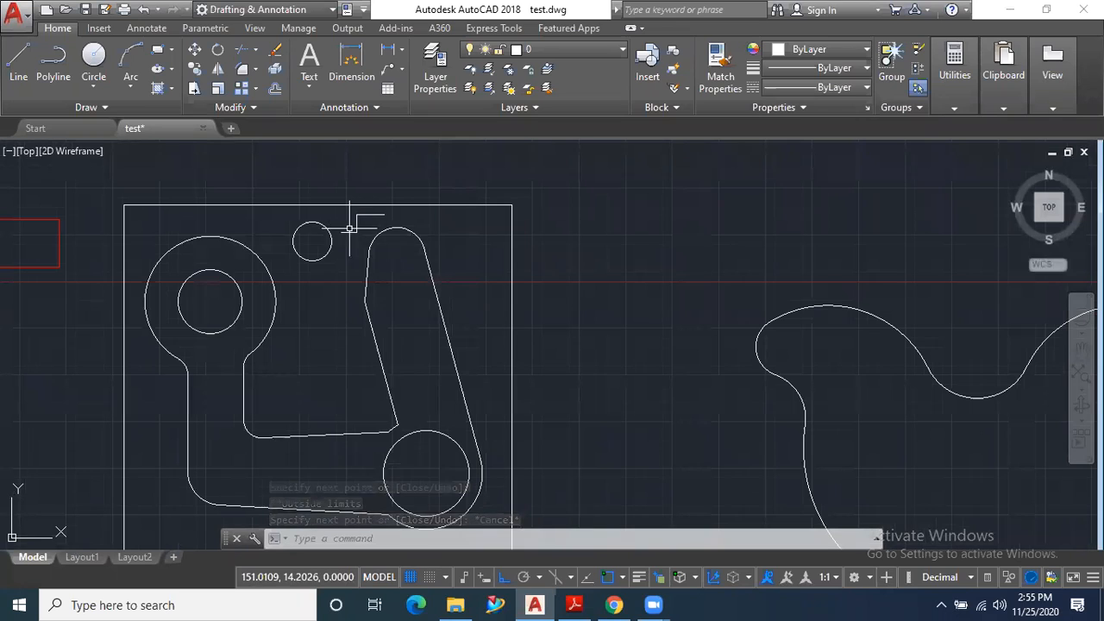
scroll(336, 230, "up", 2)
scroll(336, 227, "up", 1)
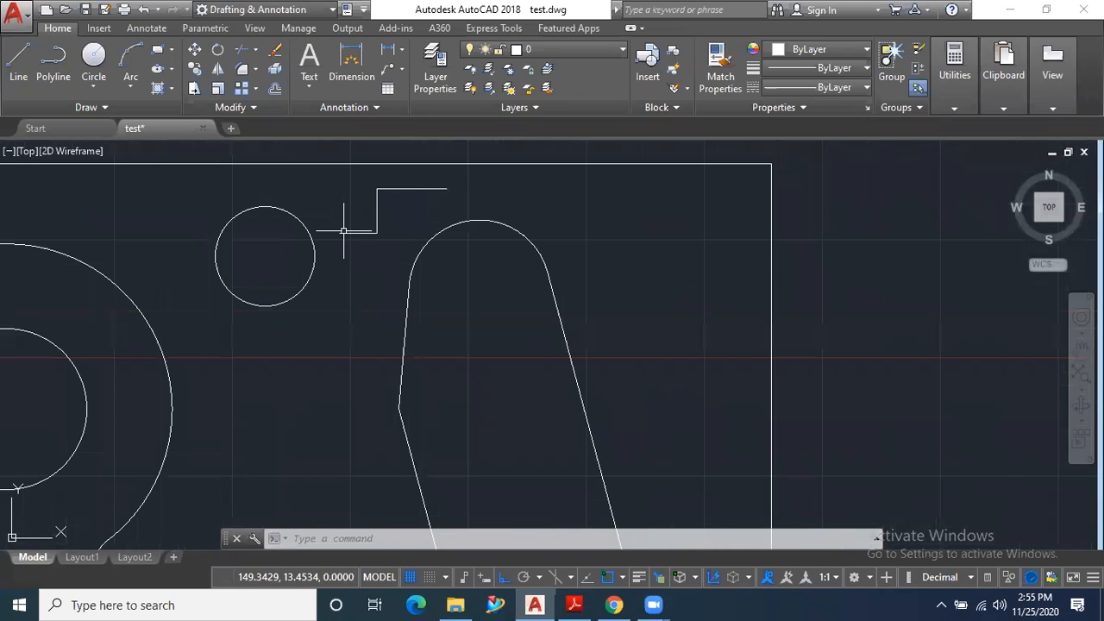
left_click(462, 181)
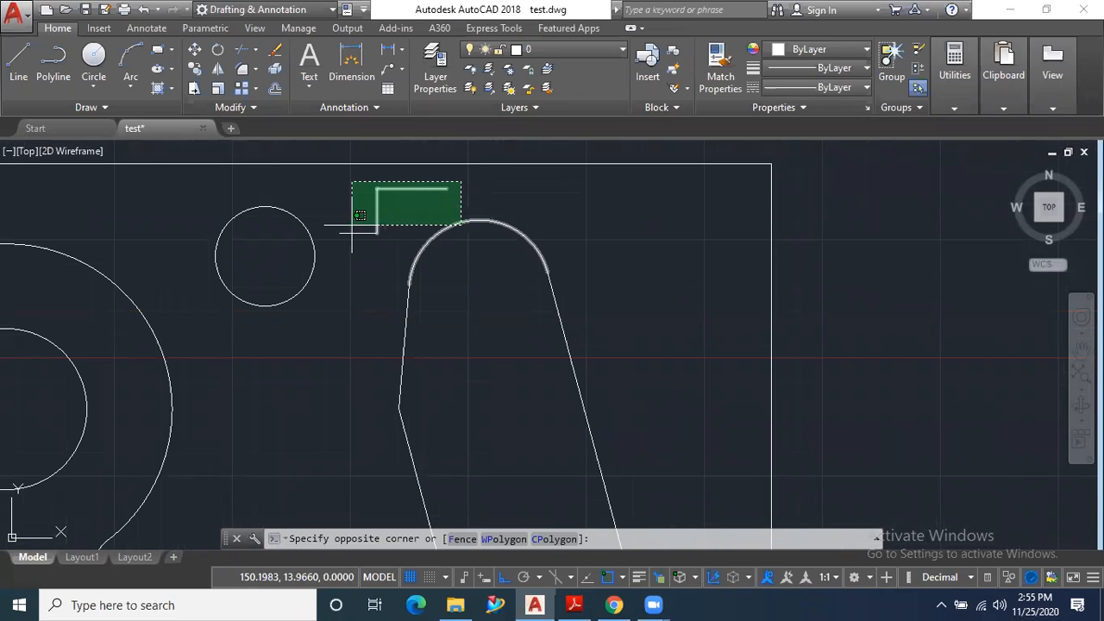
left_click(369, 193)
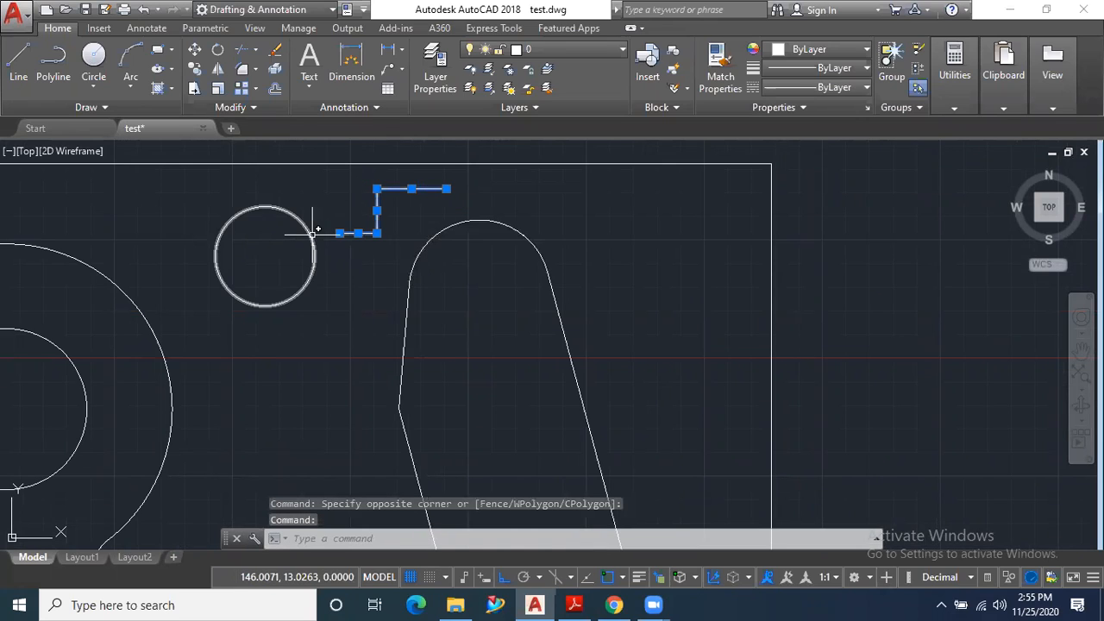
left_click(312, 233)
key("Delete")
scroll(337, 227, "down", 5)
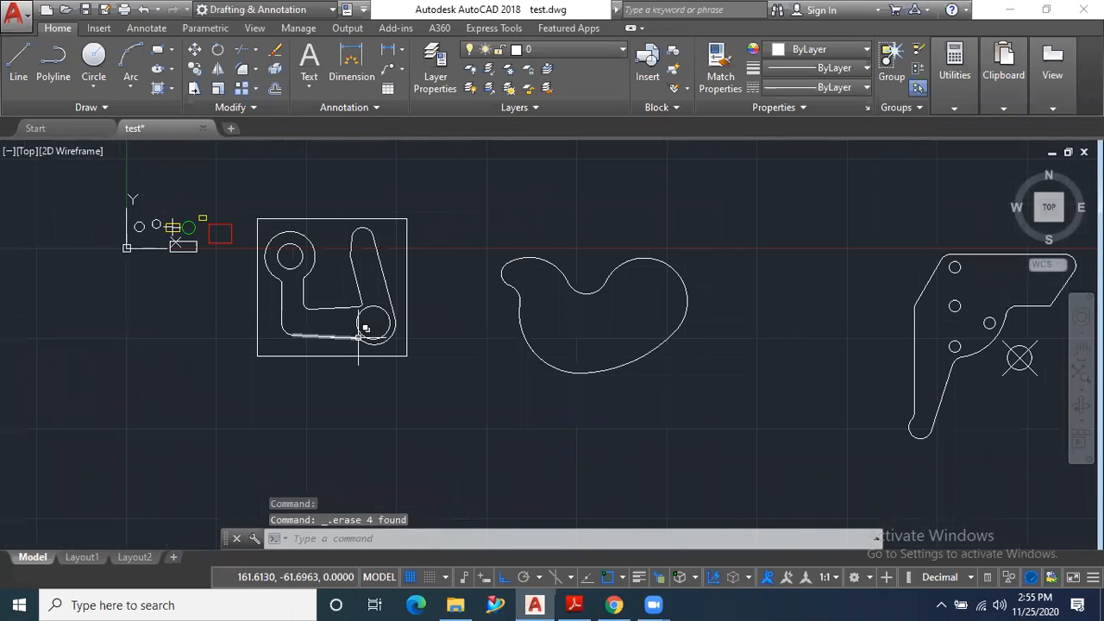
scroll(364, 320, "up", 4)
scroll(418, 311, "down", 4)
scroll(407, 306, "up", 2)
scroll(404, 317, "up", 3)
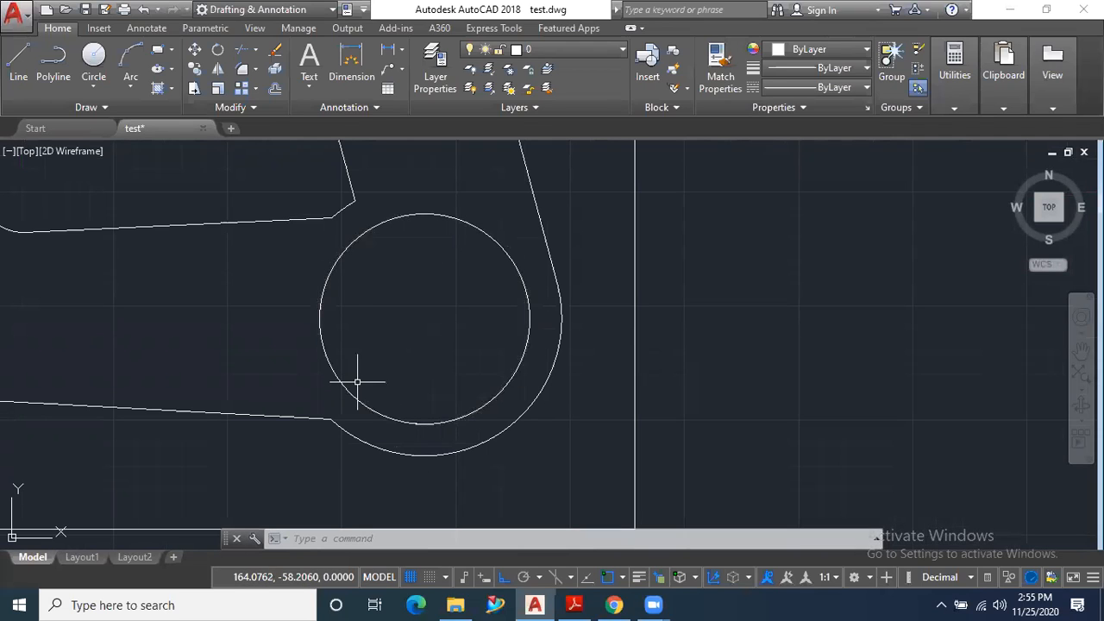
scroll(362, 383, "down", 2)
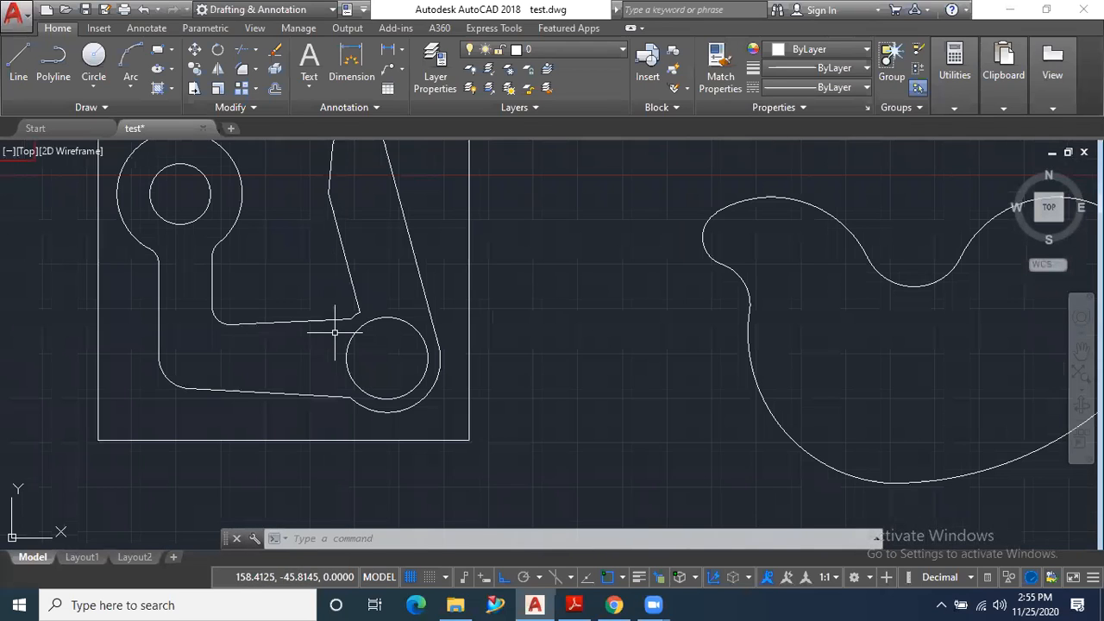
scroll(367, 390, "down", 2)
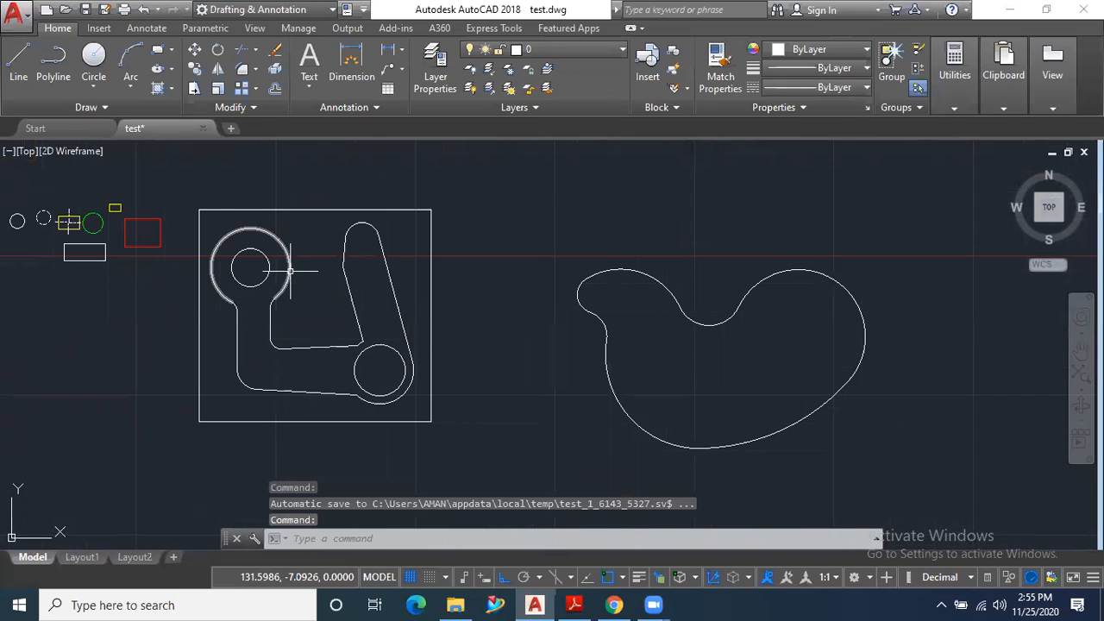
scroll(306, 274, "down", 2)
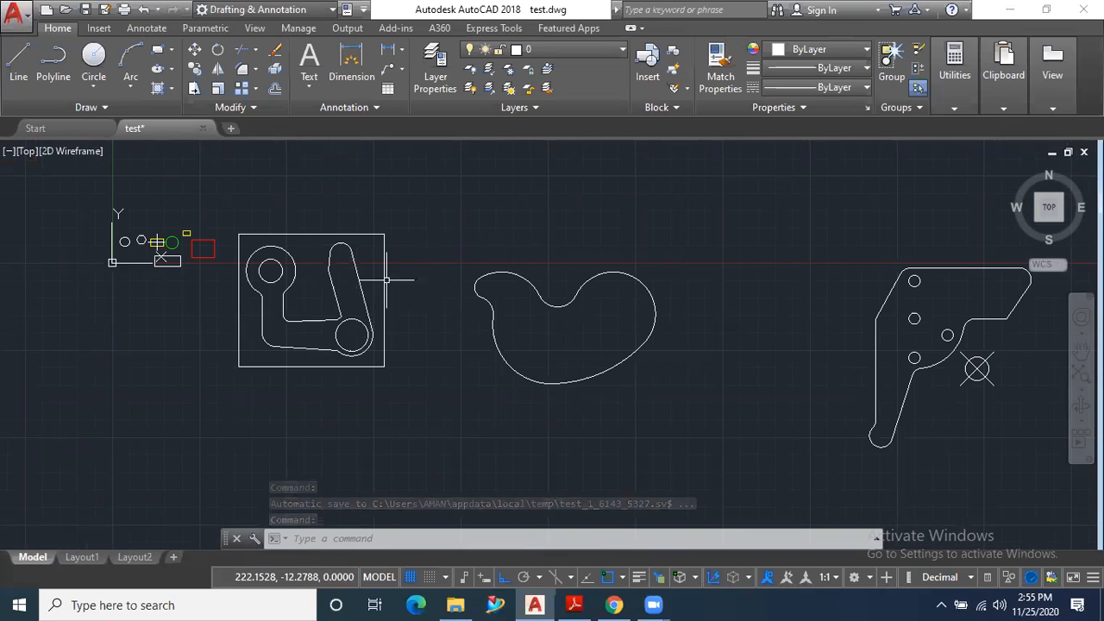
scroll(321, 263, "down", 1)
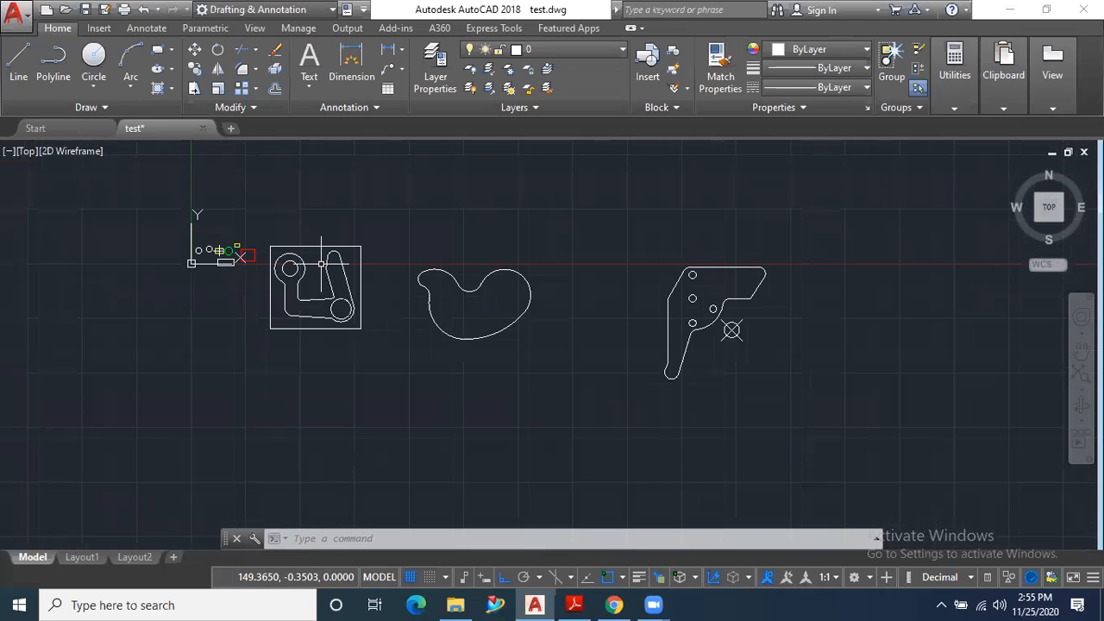
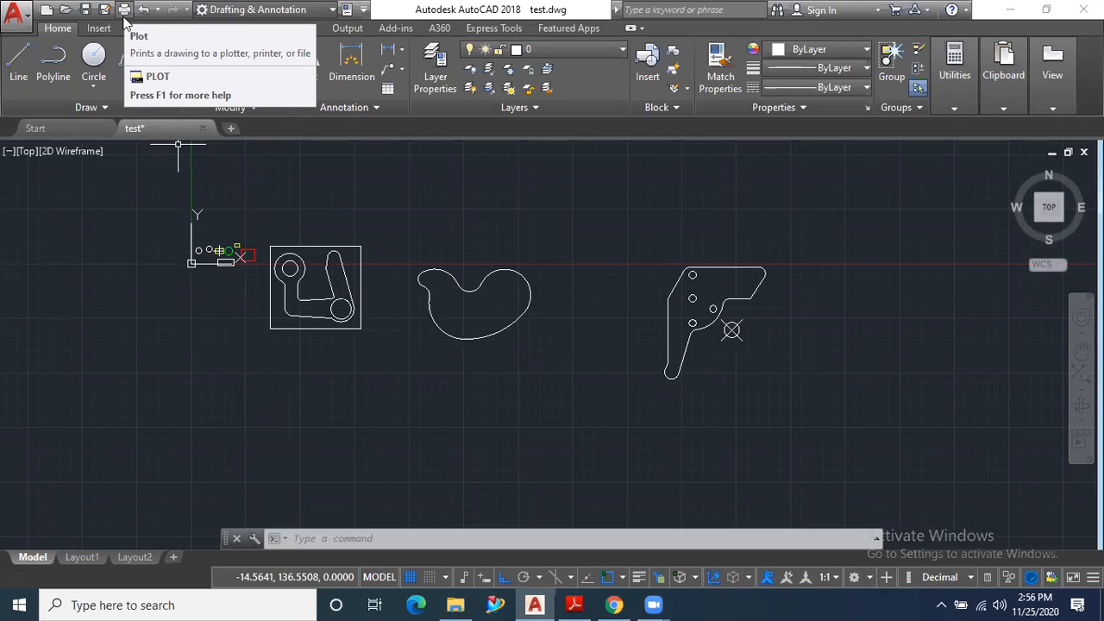
Step: Open the Plot settings for the model and set the printer/plotter to DWG To PDF.pc3
left_click(124, 11)
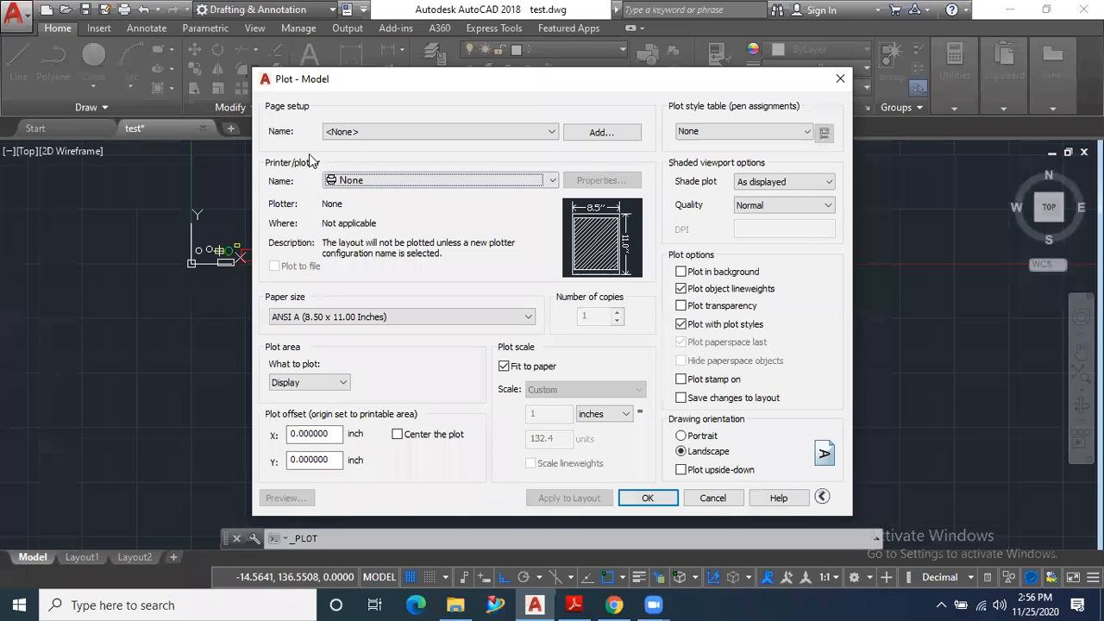
left_click(413, 184)
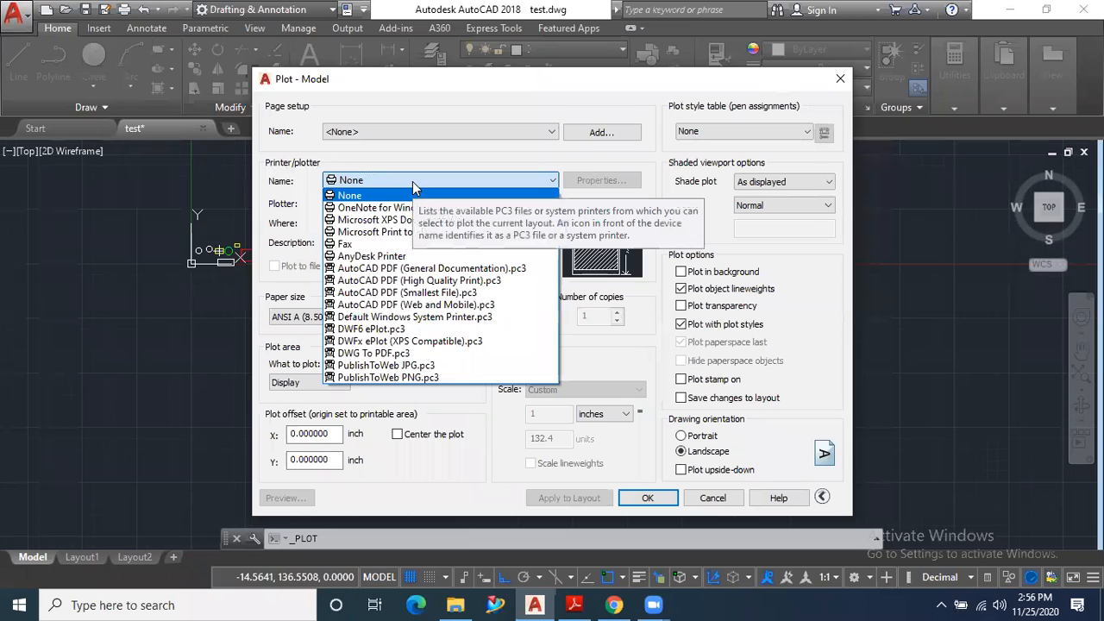
left_click(383, 181)
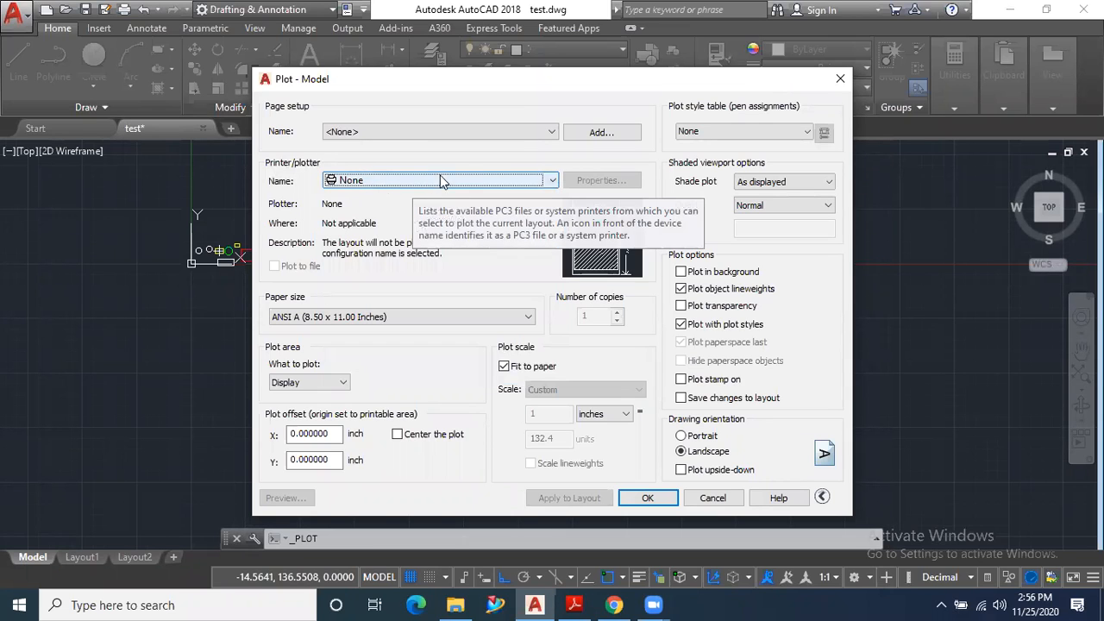
left_click(412, 179)
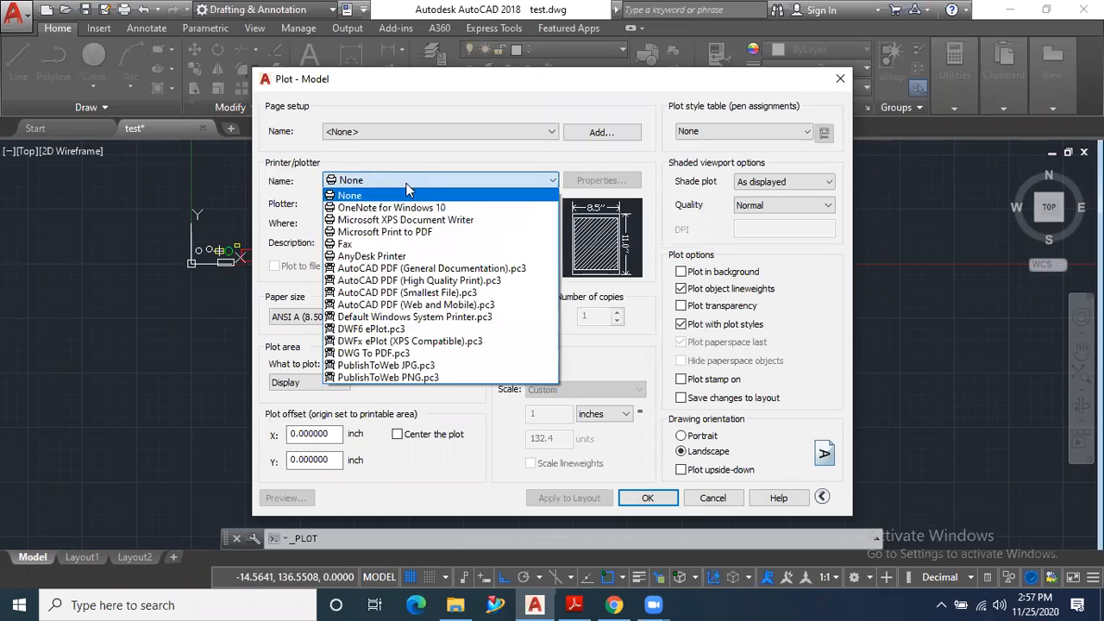
left_click(377, 353)
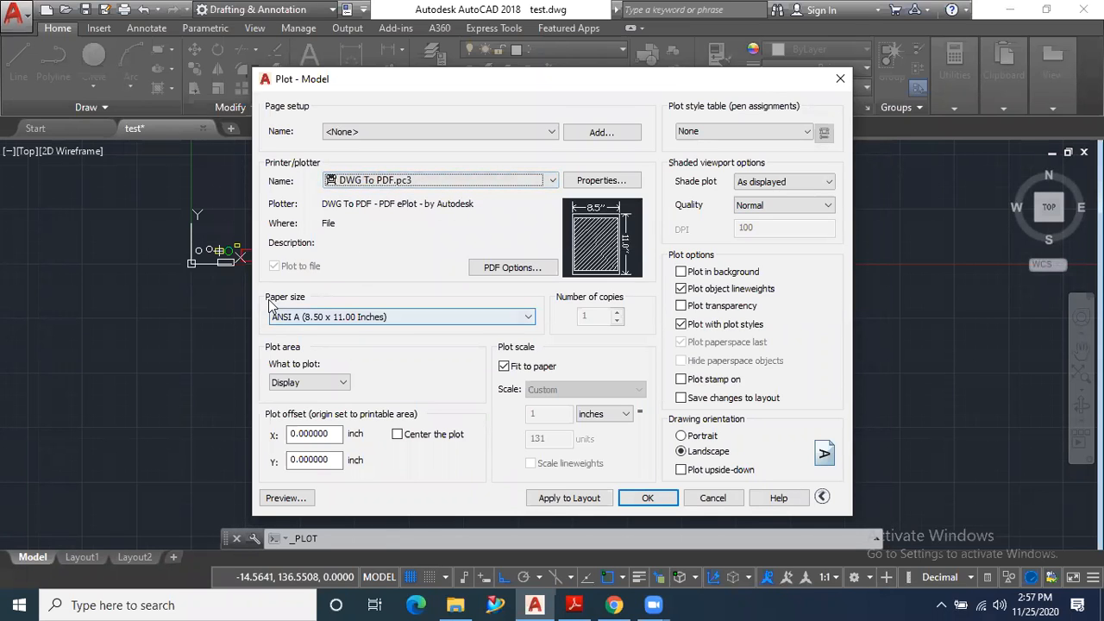
Step: Set the plot's paper size to ISO A4 (210.00 x 297.00 MM)
left_click(337, 317)
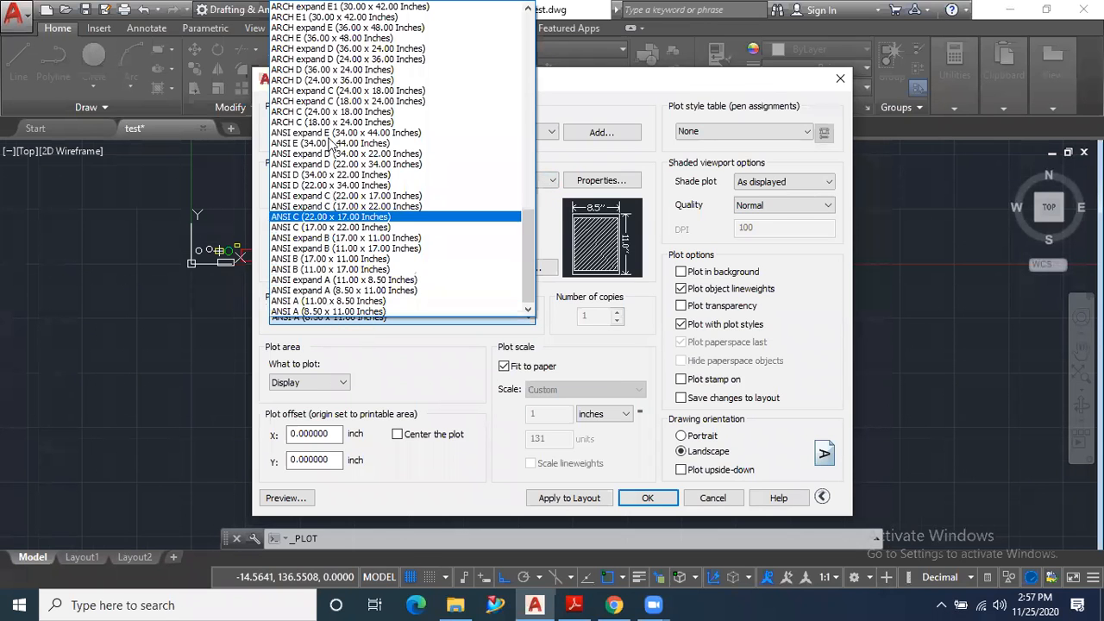
scroll(339, 212, "up", 1)
scroll(339, 212, "up", 4)
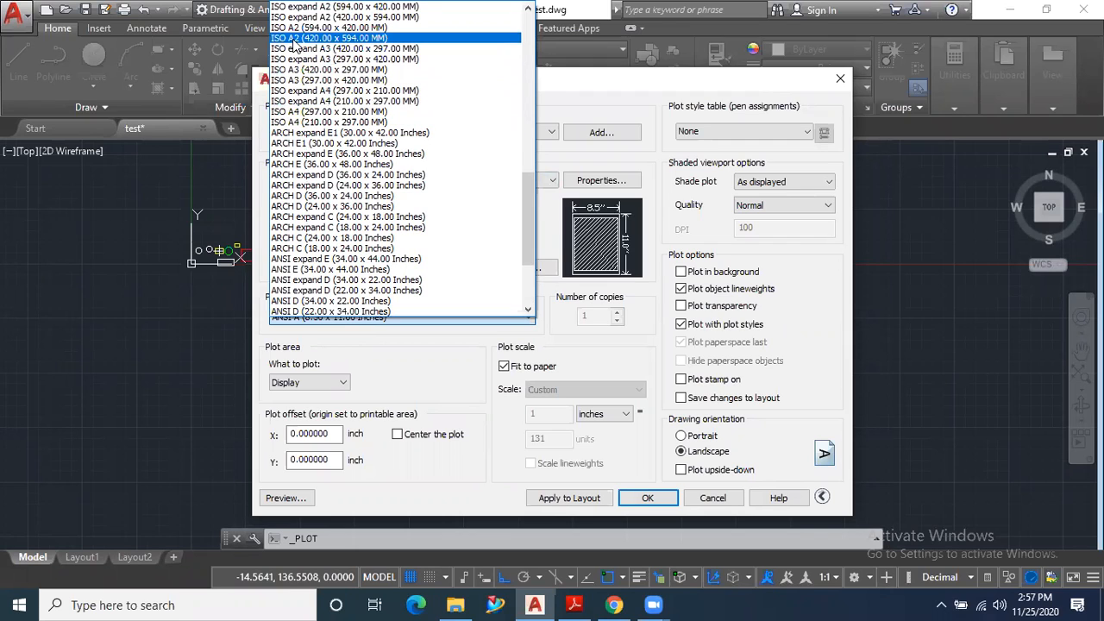
left_click(301, 123)
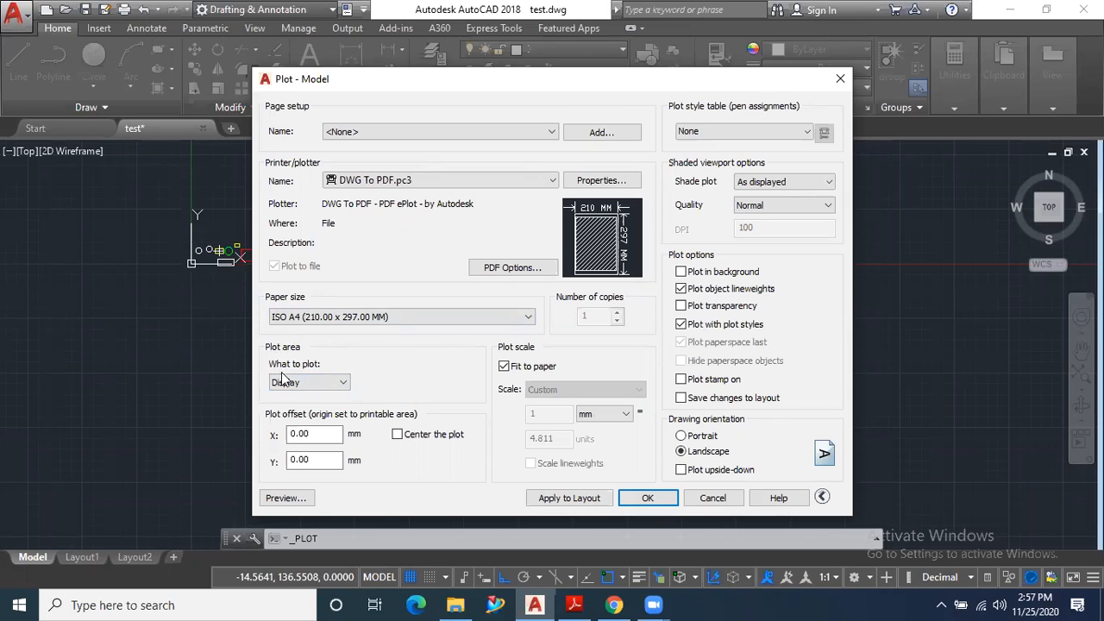
Step: Review the plot area options, keep Display as the area to plot, and preview the plotted sheet
left_click(341, 385)
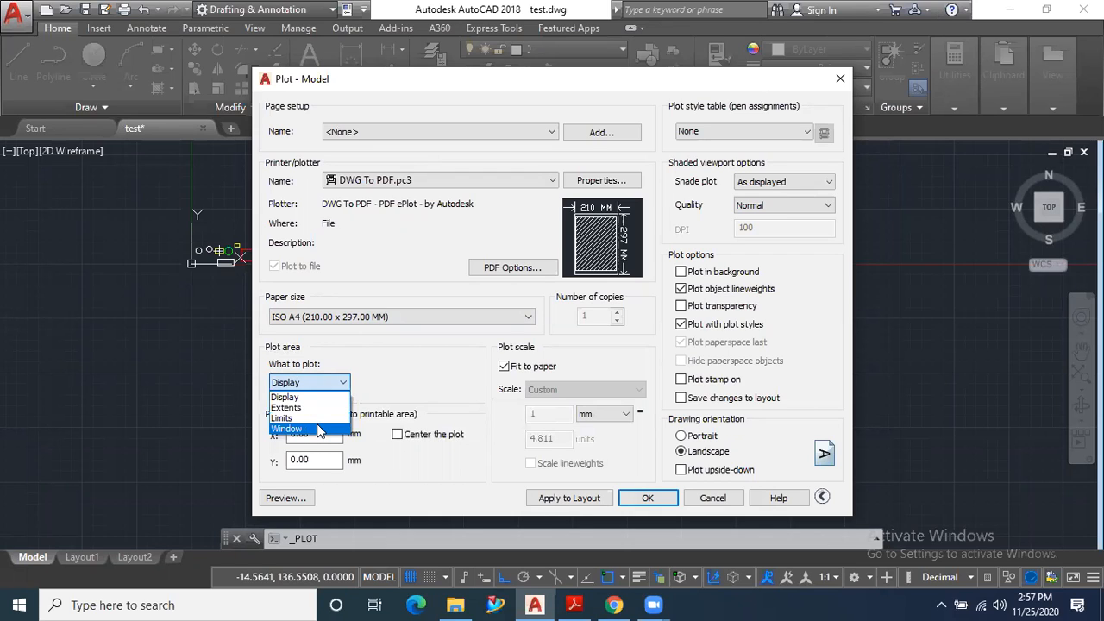
left_click(320, 377)
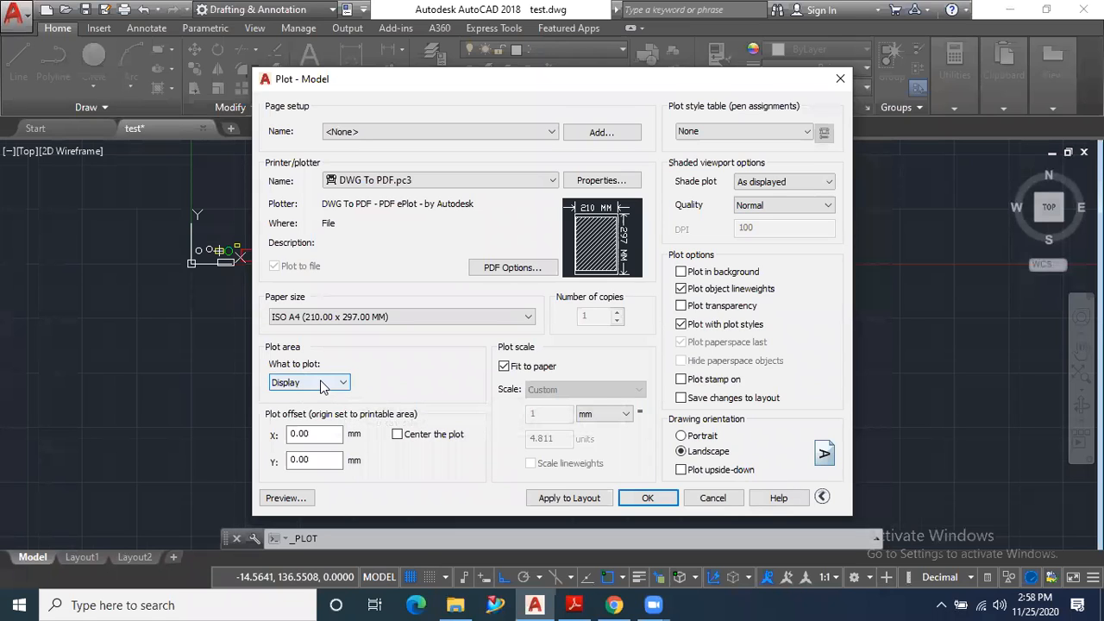
left_click(285, 497)
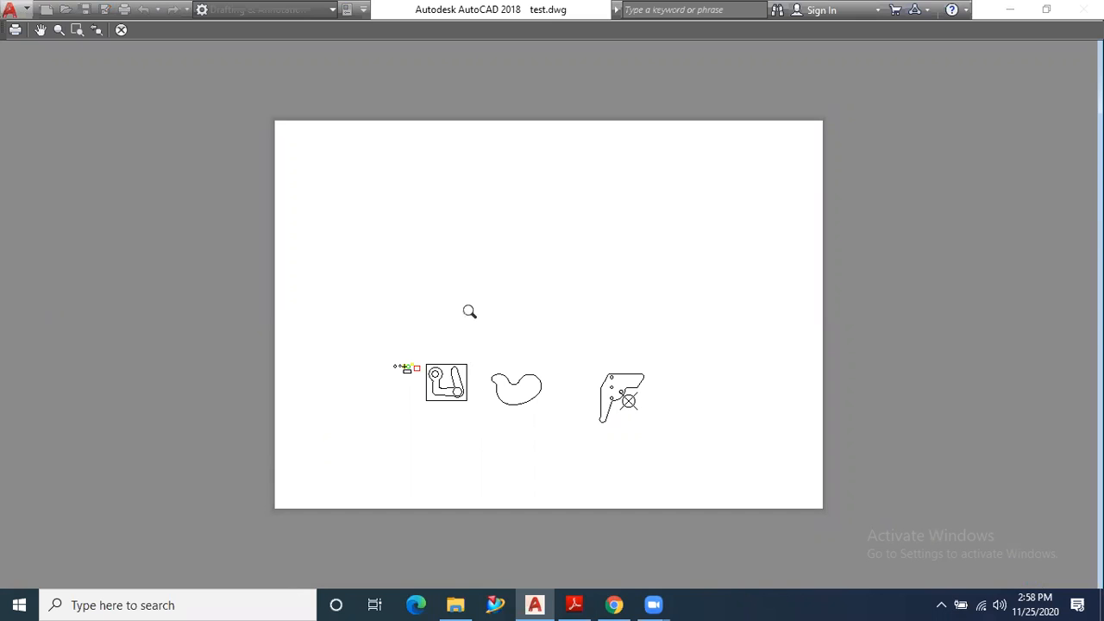
left_click(121, 31)
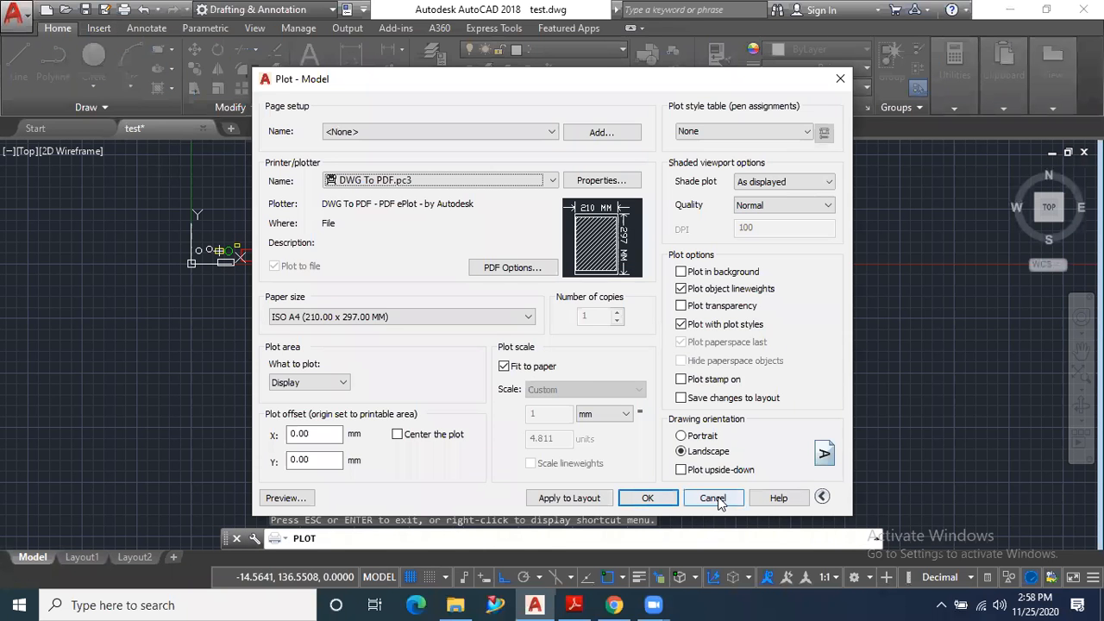
Step: Close the plot settings without plotting and display only the curved profile and the bracket profile in the drawing area
left_click(714, 498)
scroll(603, 328, "down", 2)
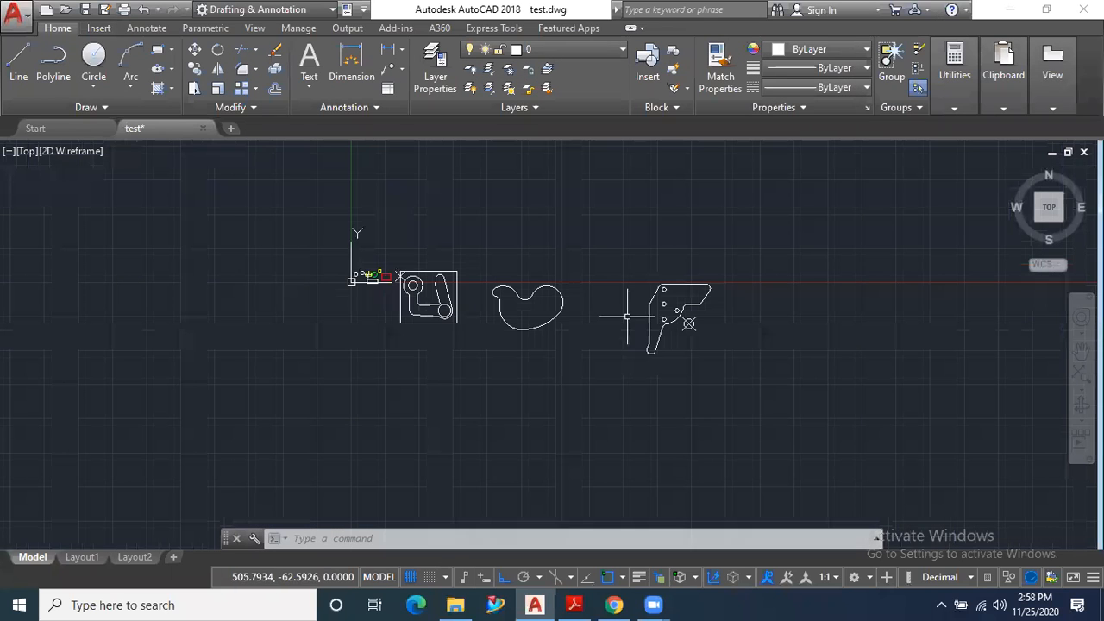
scroll(678, 288, "up", 3)
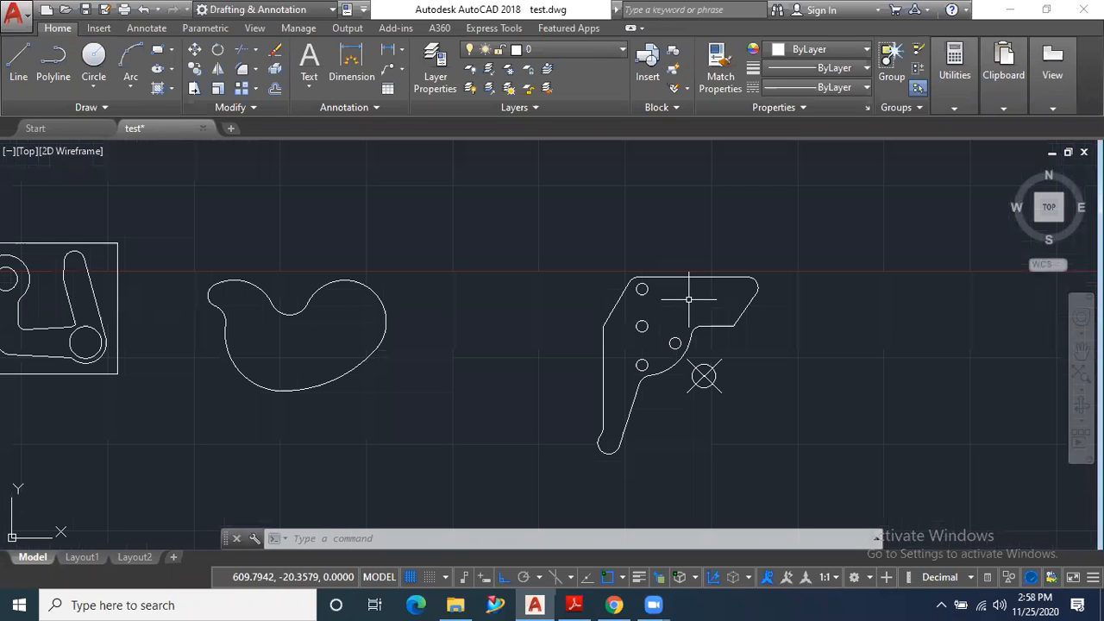
scroll(123, 307, "up", 2)
scroll(129, 302, "down", 2)
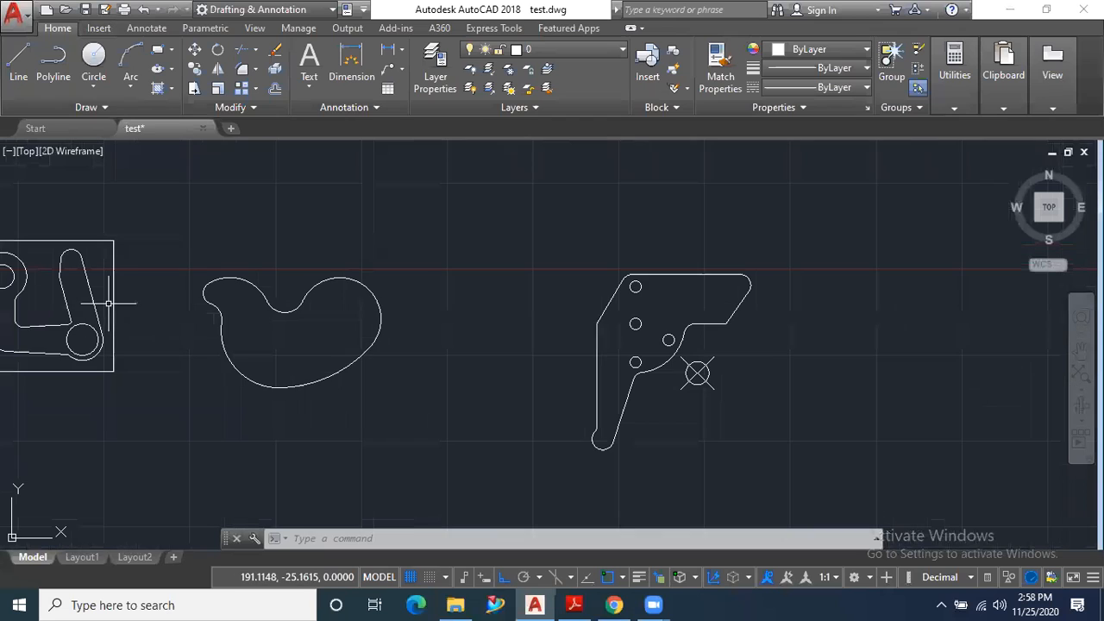
scroll(391, 350, "up", 2)
scroll(376, 332, "down", 2)
scroll(379, 339, "up", 2)
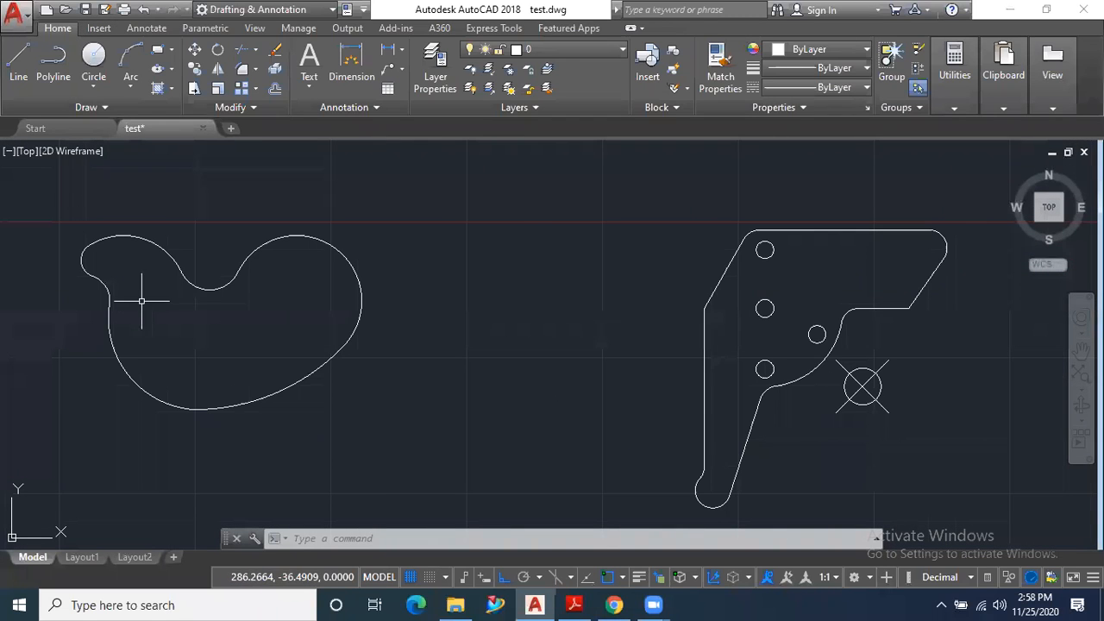
Step: Reopen the Plot settings, set the printer/plotter to DWG To PDF.pc3 and the paper size to ISO A4 (210.00 x 297.00 MM)
left_click(124, 10)
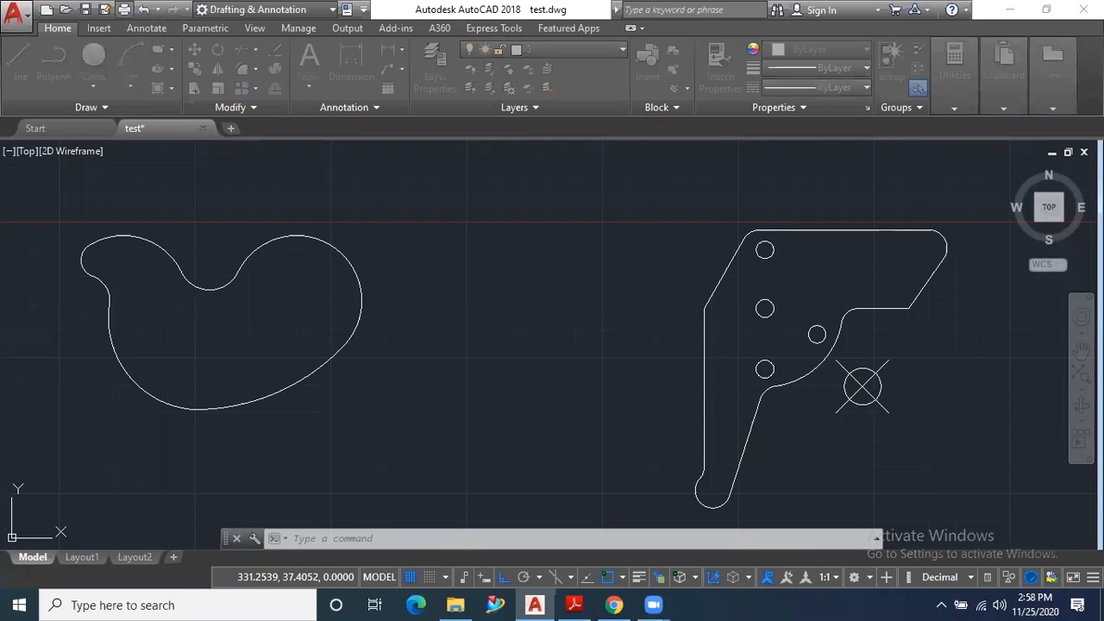
left_click(371, 181)
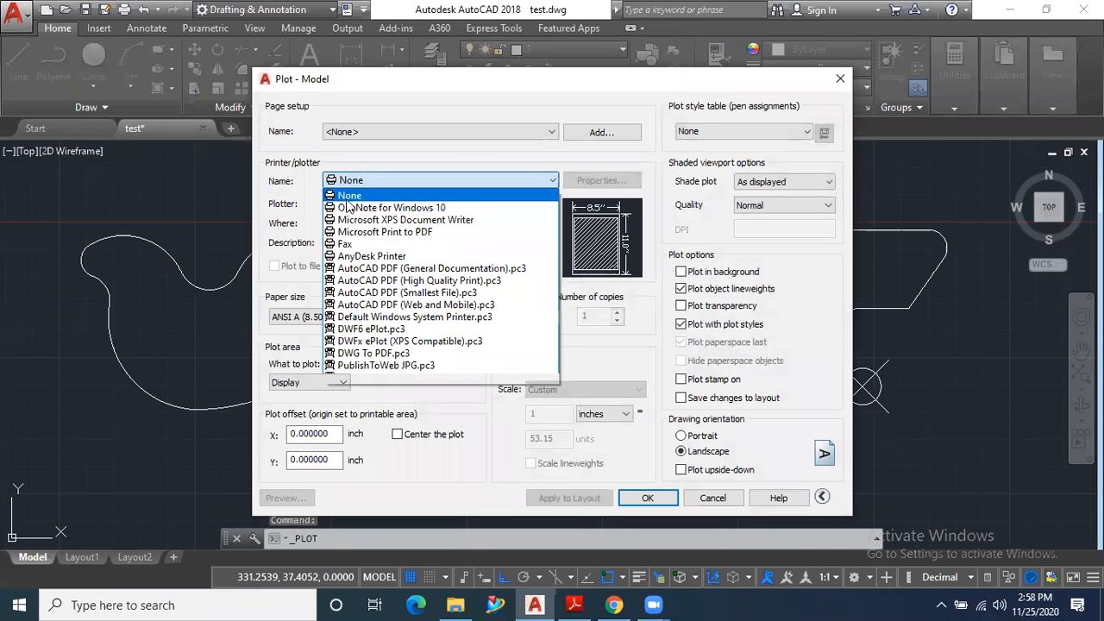
left_click(373, 353)
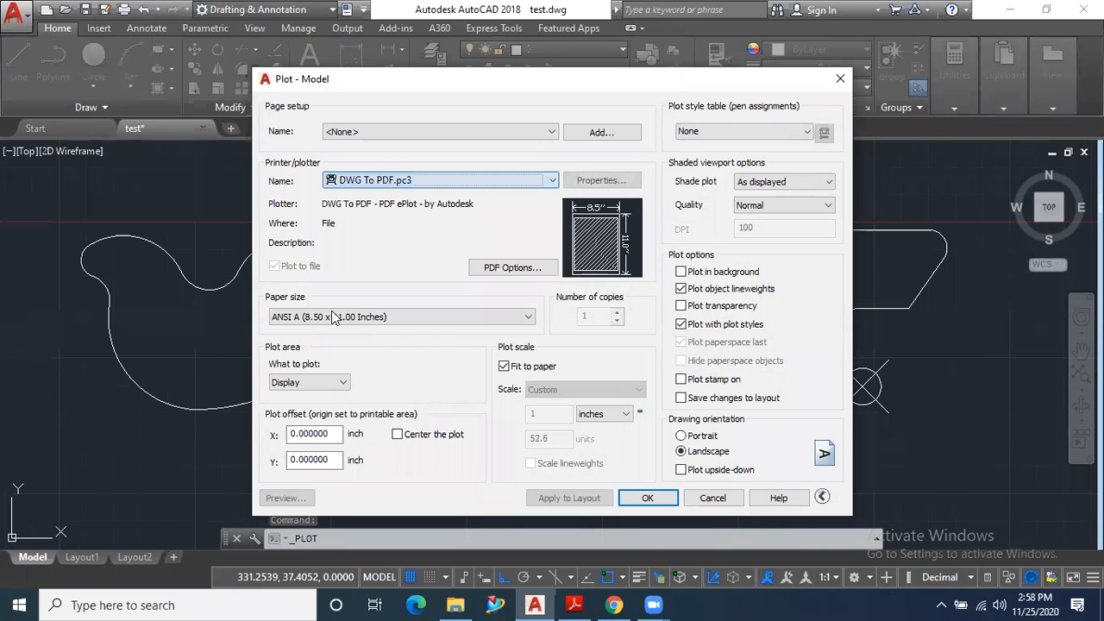
left_click(326, 317)
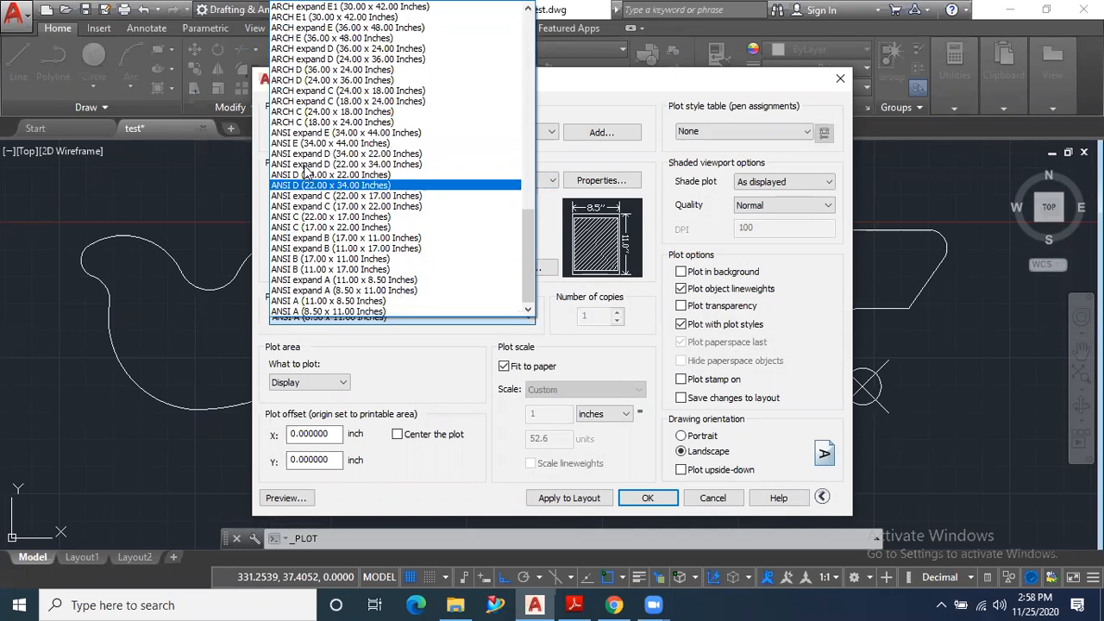
scroll(304, 172, "up", 1)
scroll(303, 172, "up", 5)
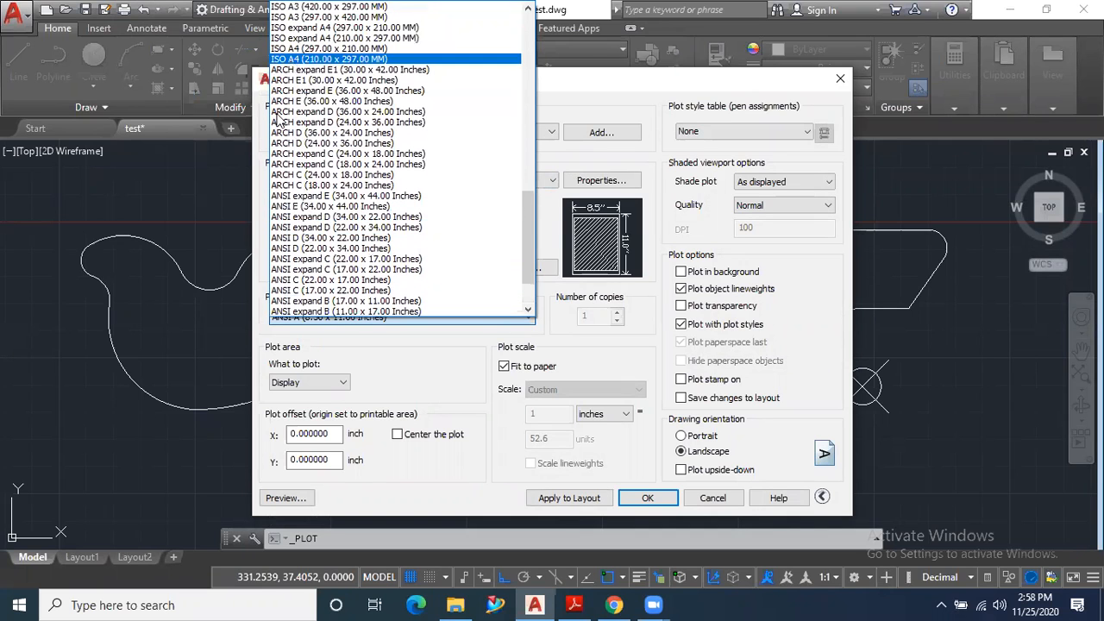
left_click(294, 62)
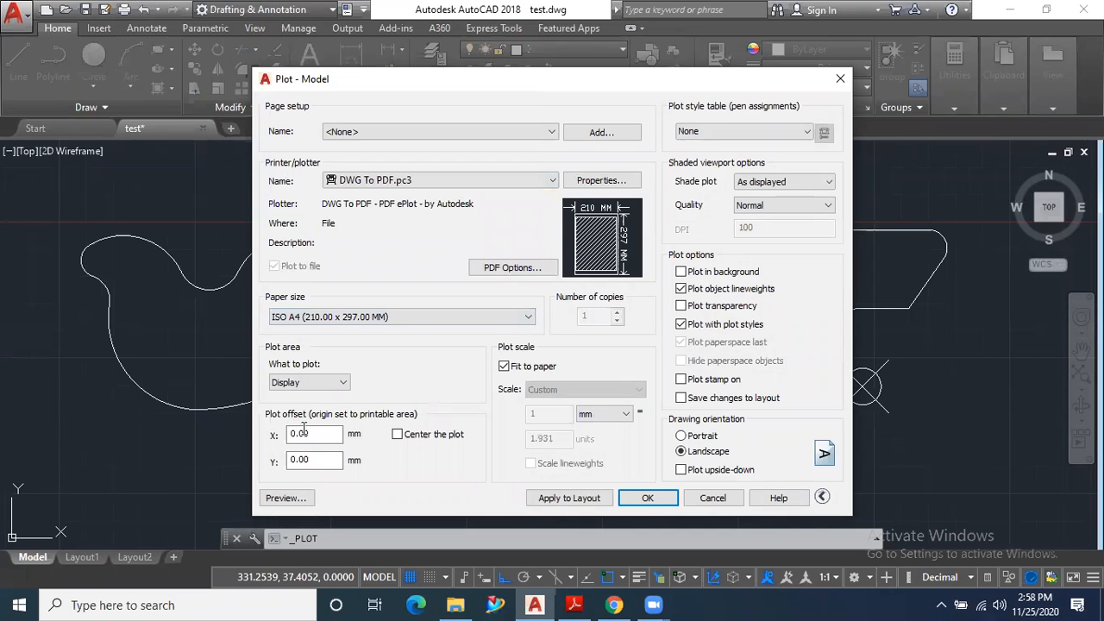
Step: Preview the sheet with Display as the area to plot, and preview it again with the plot area set to Extents
left_click(283, 498)
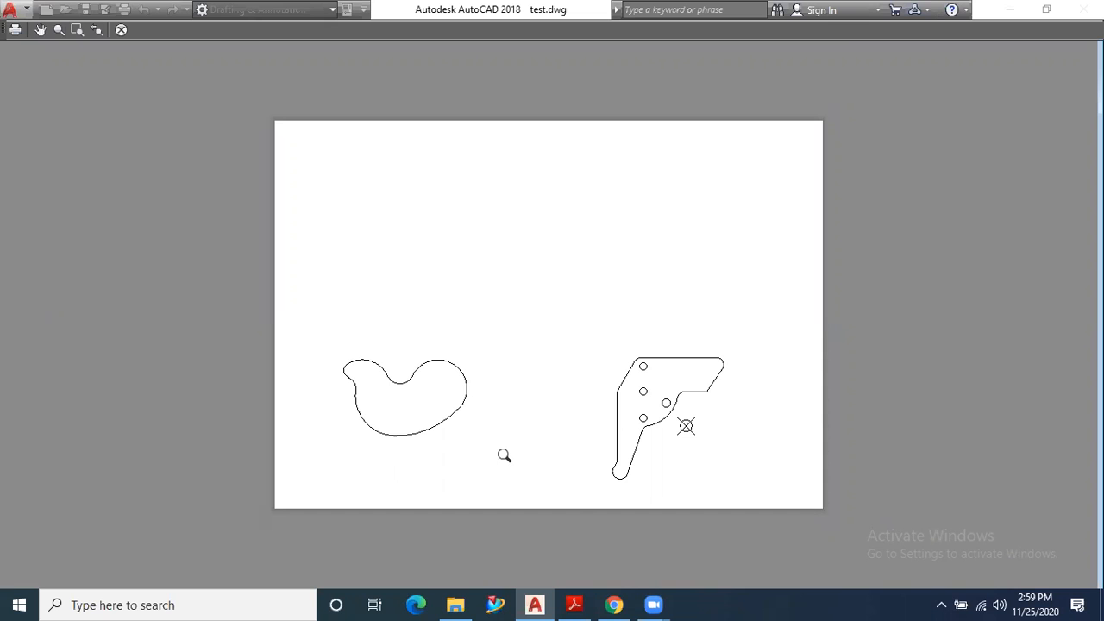
left_click(121, 31)
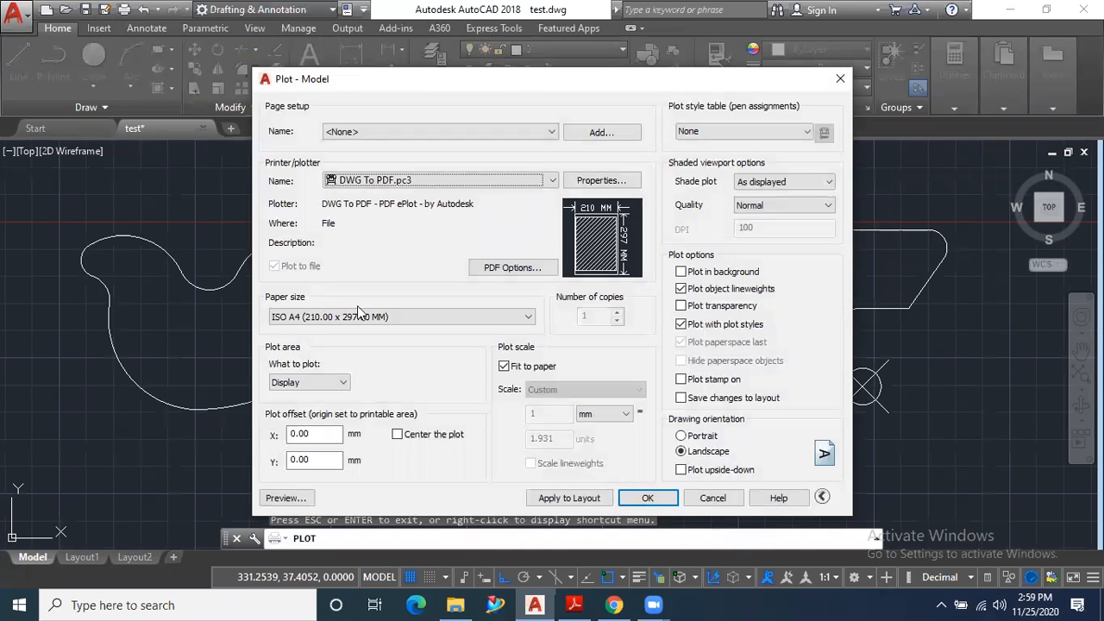
left_click(321, 385)
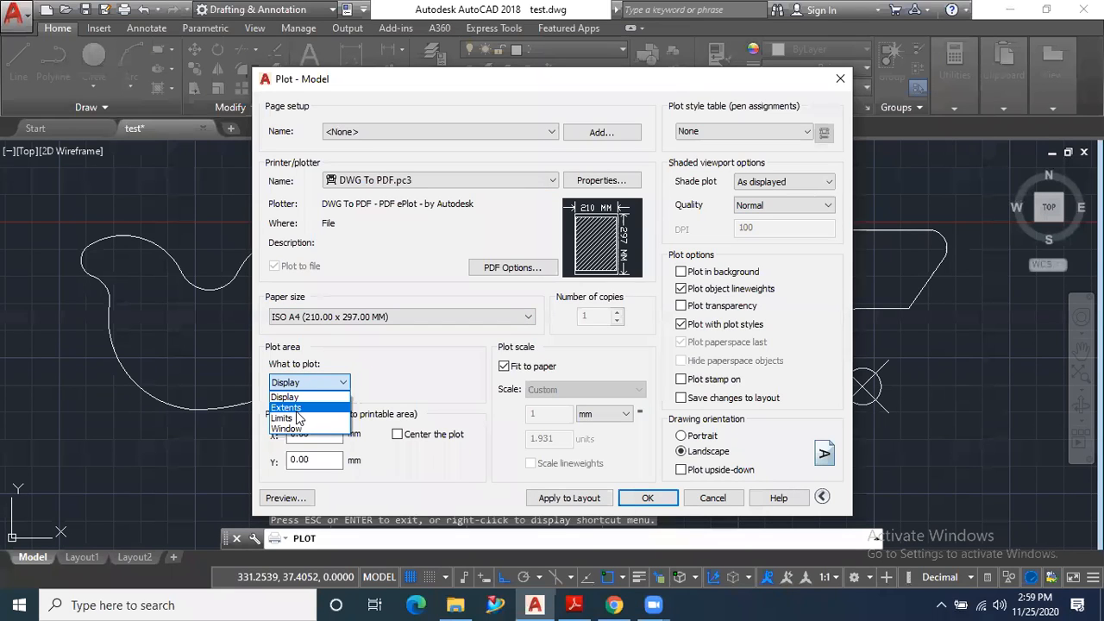
left_click(296, 410)
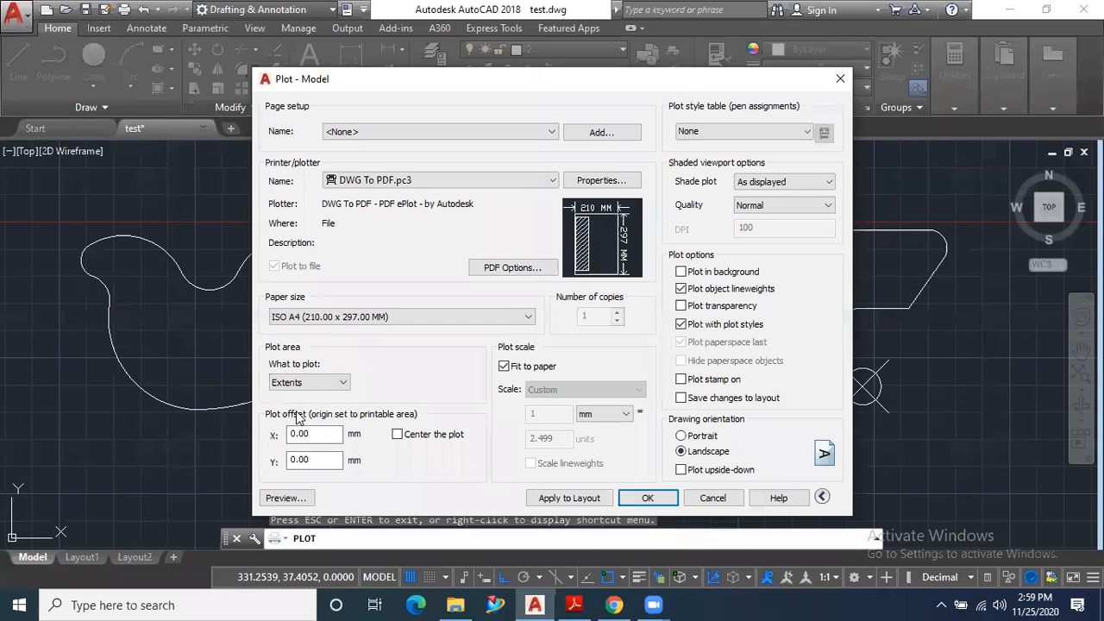
left_click(285, 497)
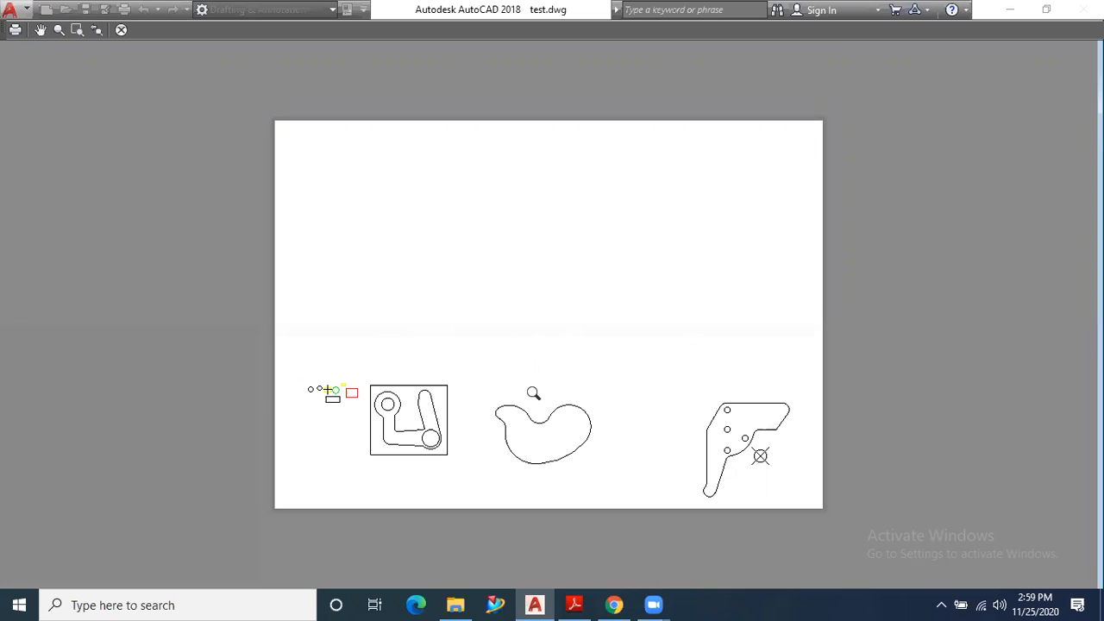
left_click(123, 31)
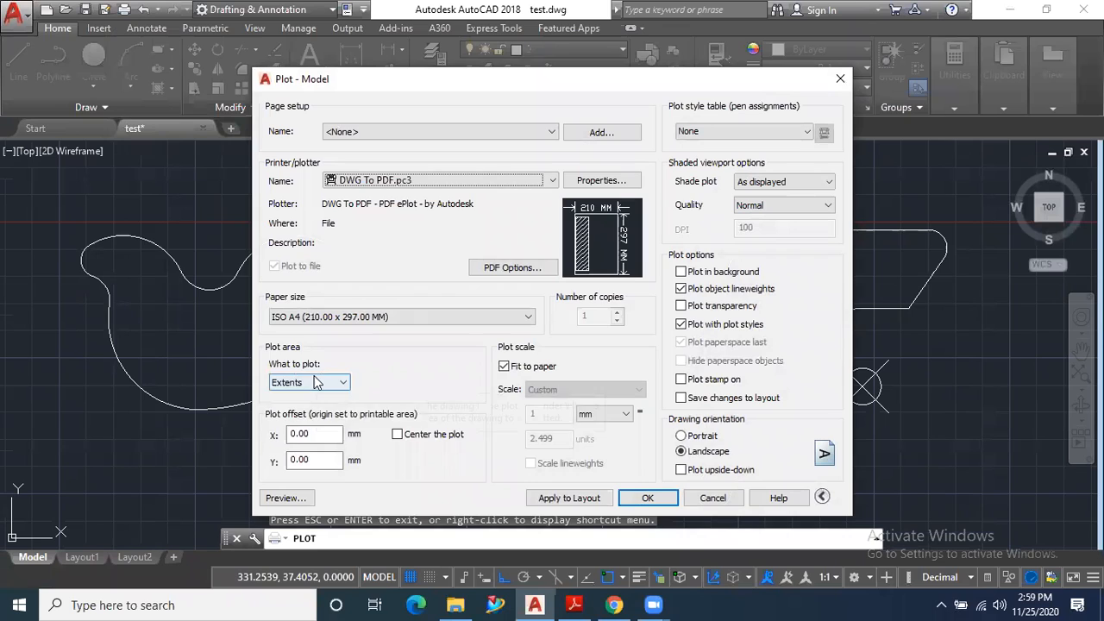
Step: Set the plot area to Limits and preview the sheet
left_click(317, 382)
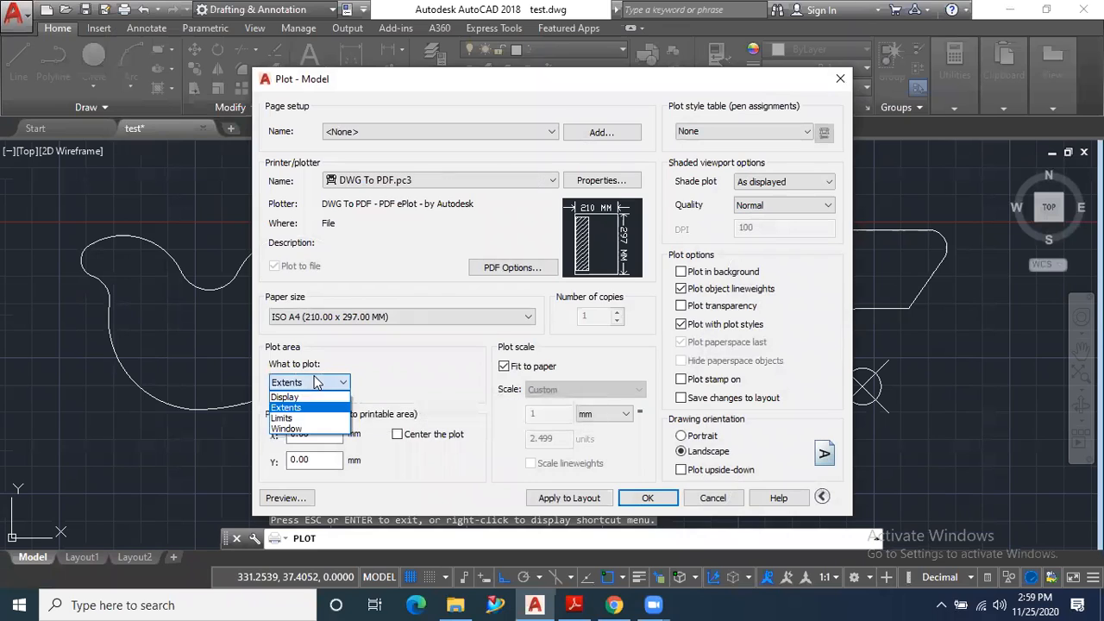
left_click(282, 419)
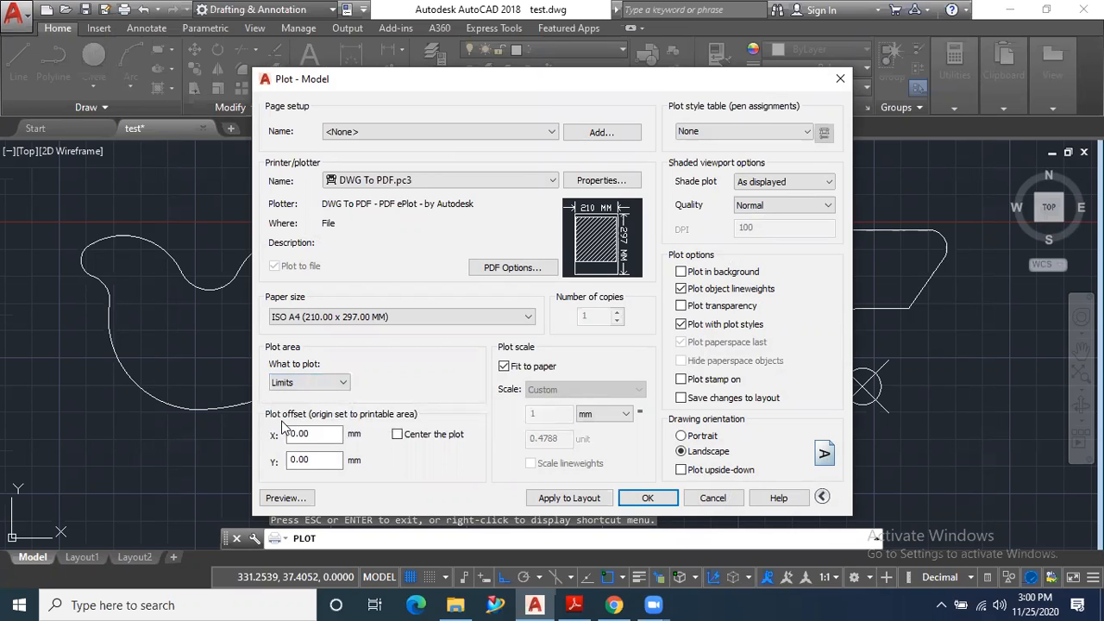
left_click(280, 497)
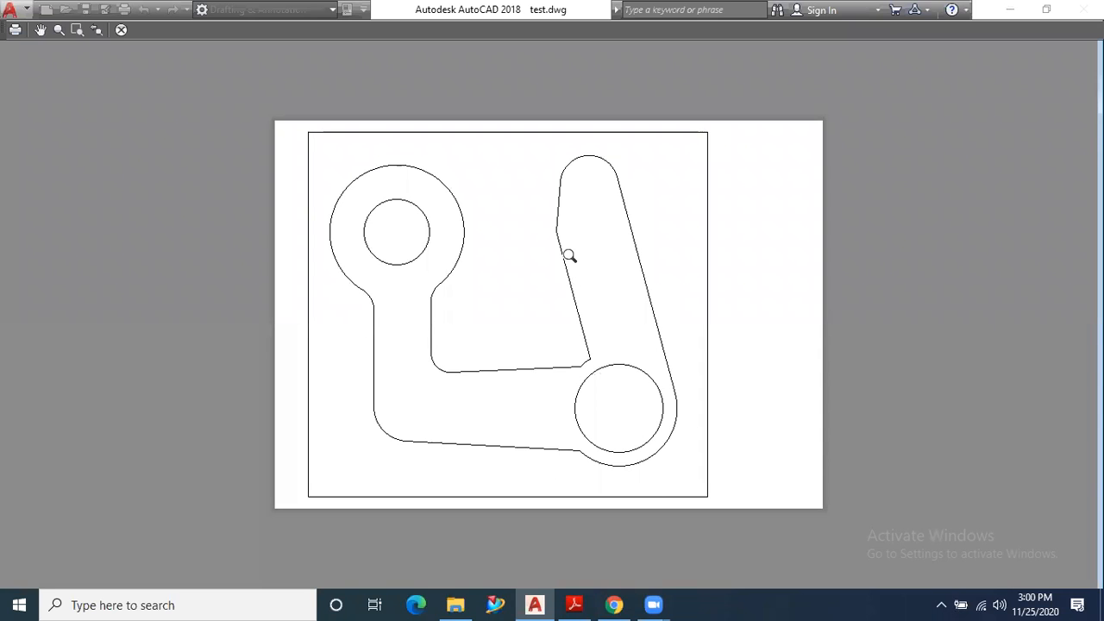
left_click(120, 30)
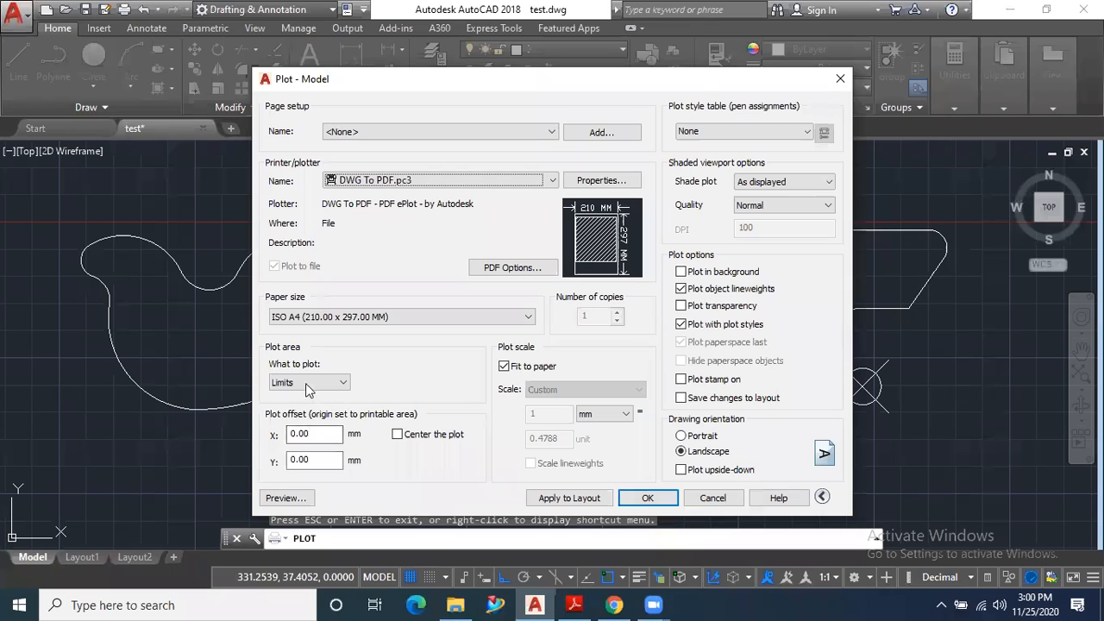
Step: Set the plot area to a Window enclosing the small circles and rectangles near the origin, and preview the sheet
left_click(308, 382)
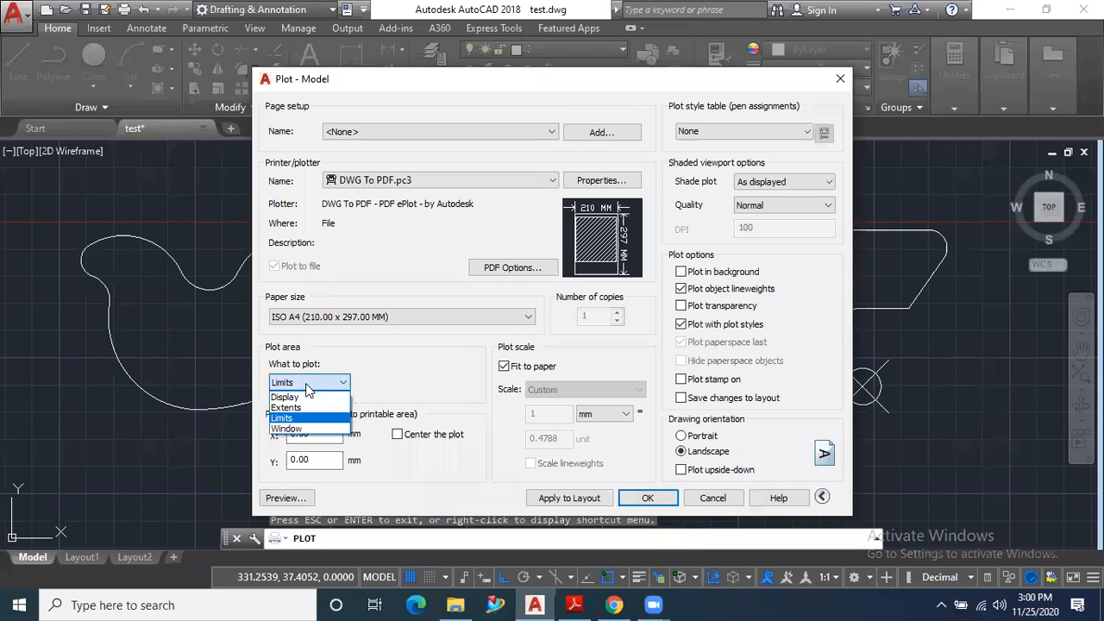
left_click(311, 430)
scroll(380, 311, "down", 4)
scroll(354, 289, "down", 4)
scroll(285, 293, "up", 4)
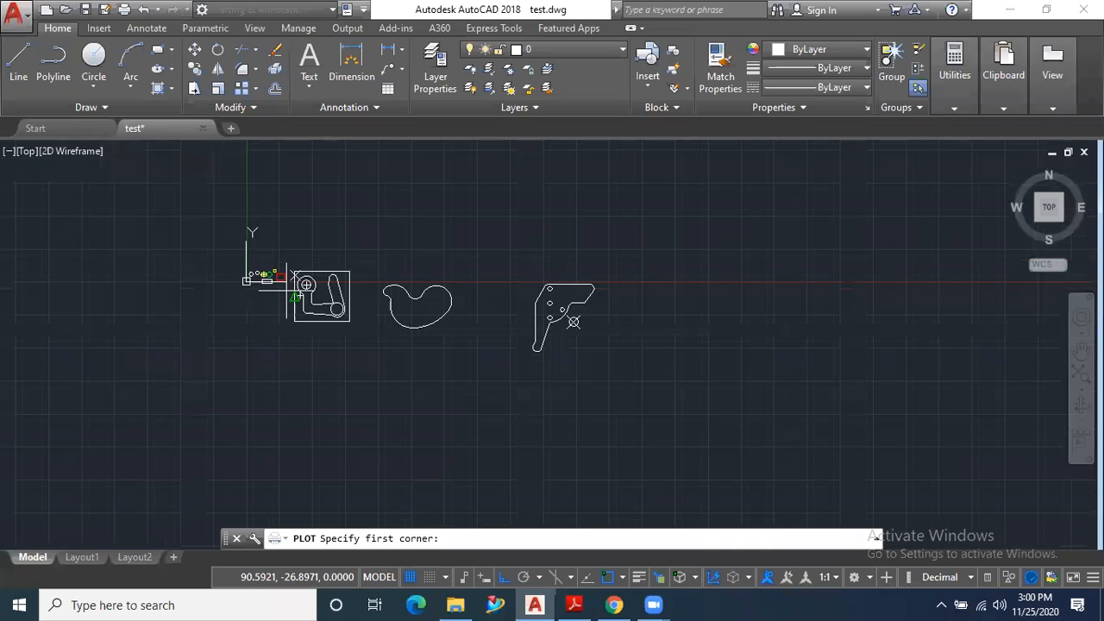
scroll(287, 292, "up", 4)
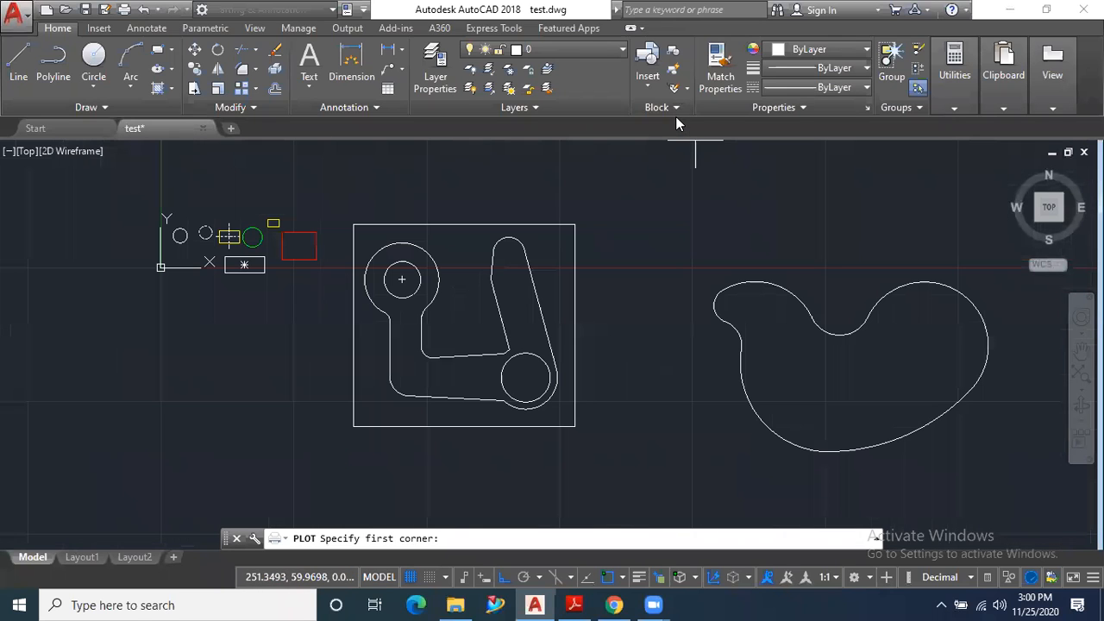
scroll(151, 233, "up", 2)
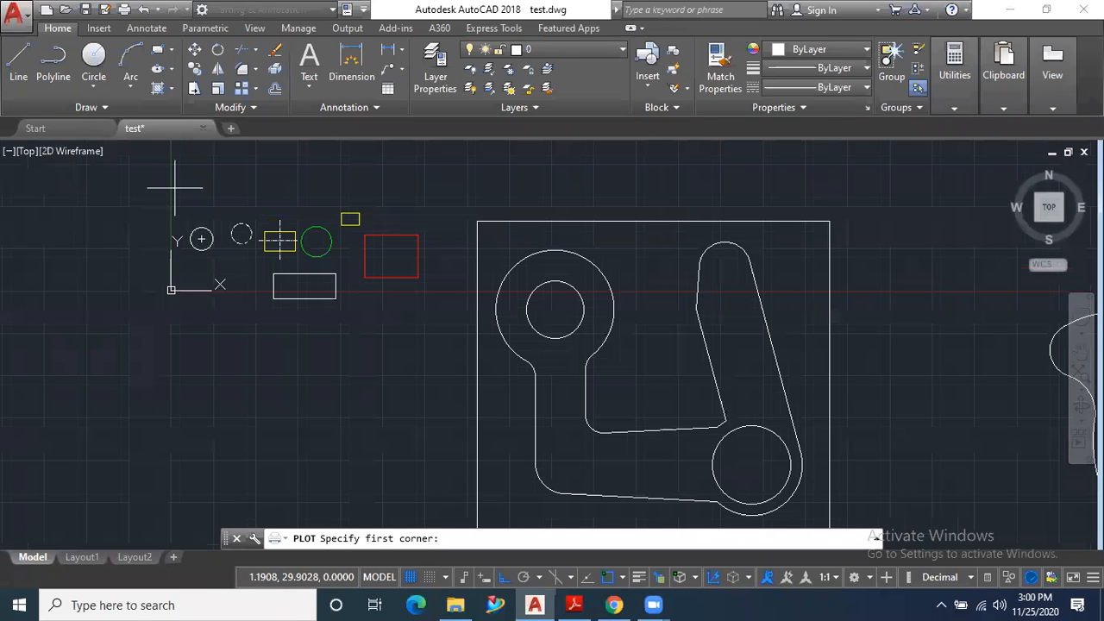
scroll(280, 241, "down", 2)
scroll(321, 246, "up", 4)
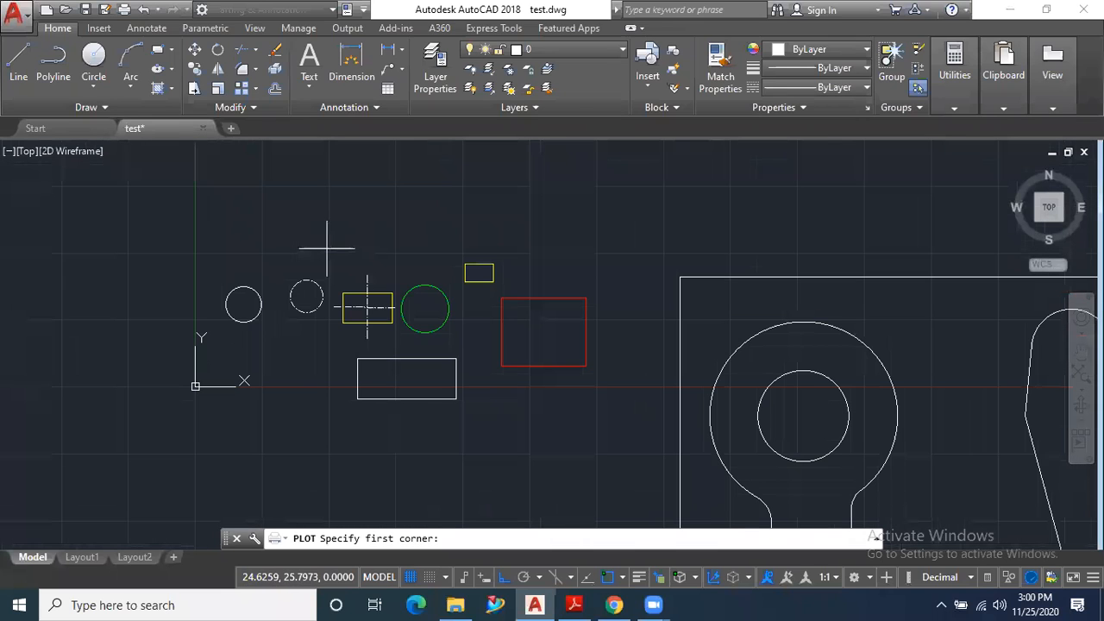
left_click(212, 263)
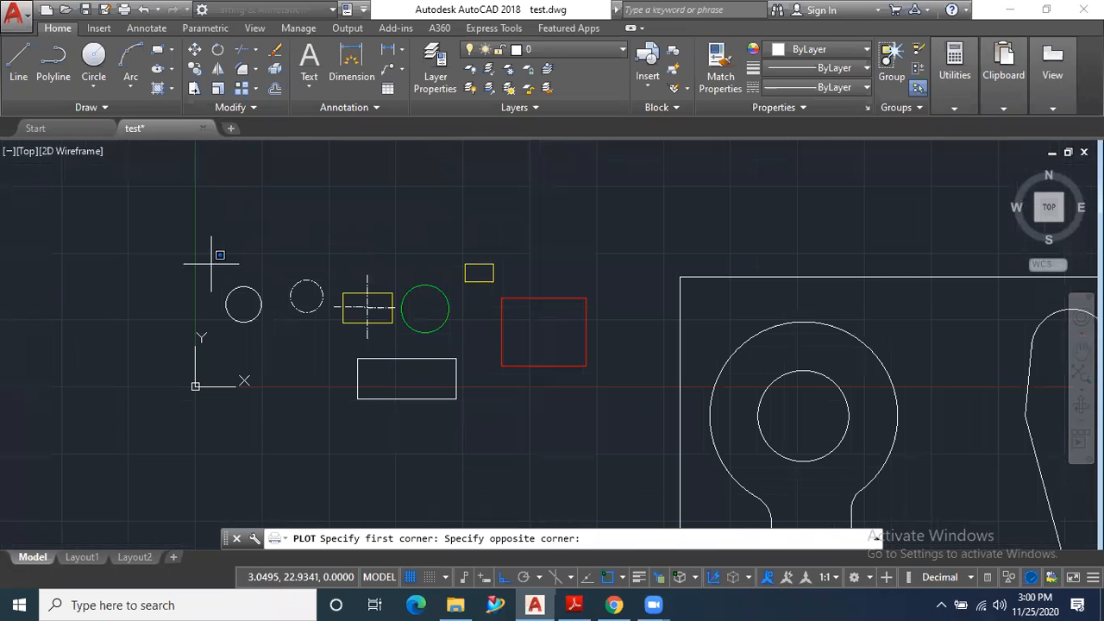
left_click(607, 420)
left_click(285, 498)
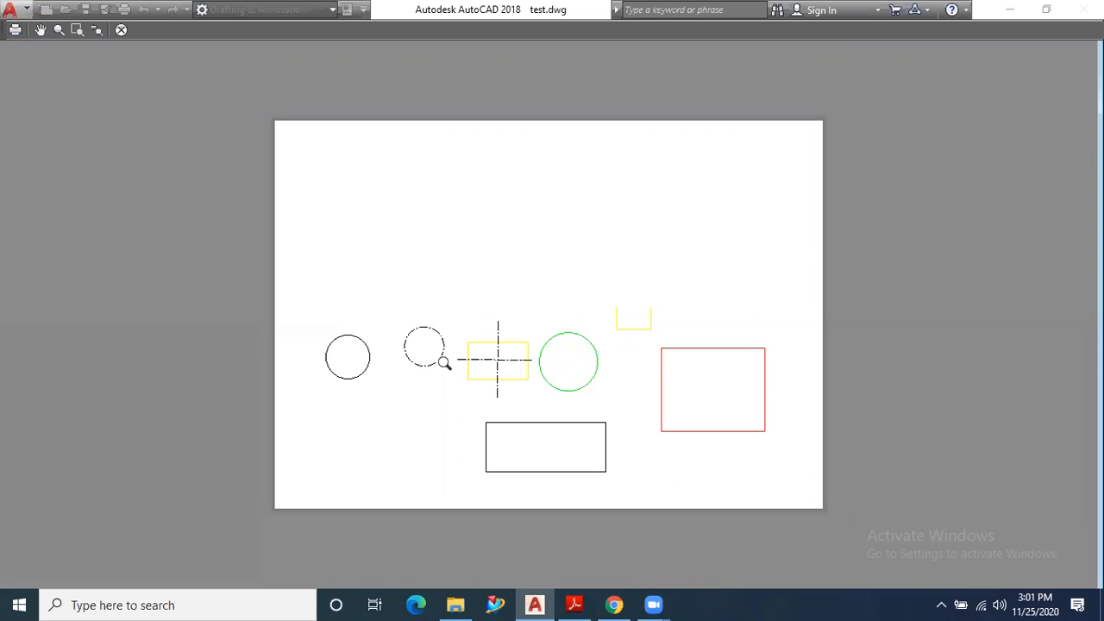
left_click(127, 31)
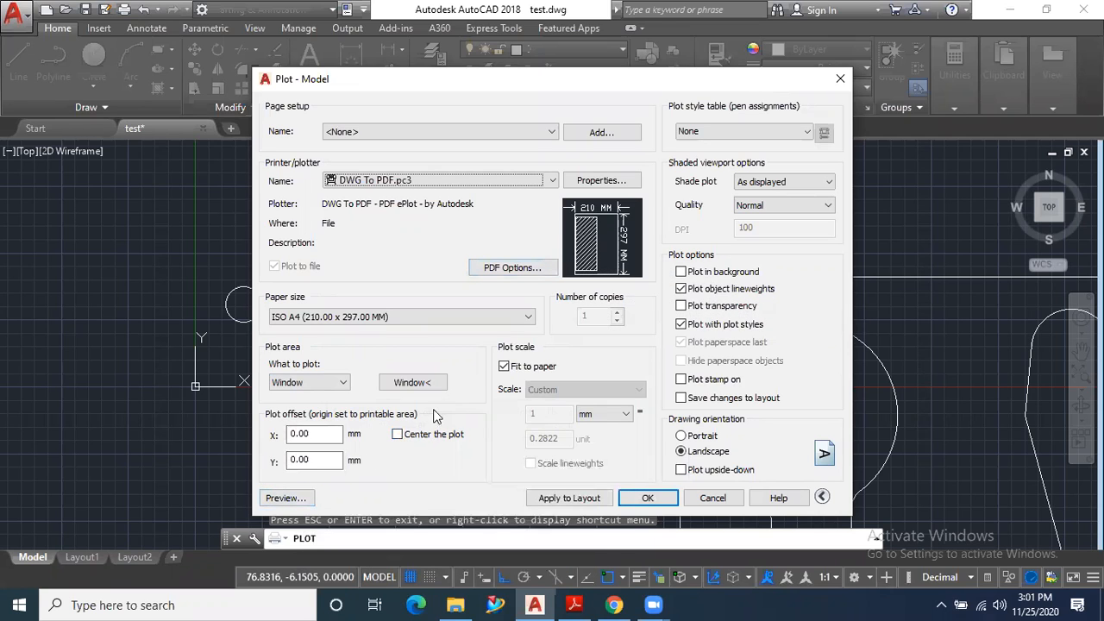
Step: Center the plot on the paper and preview the sheet
left_click(397, 435)
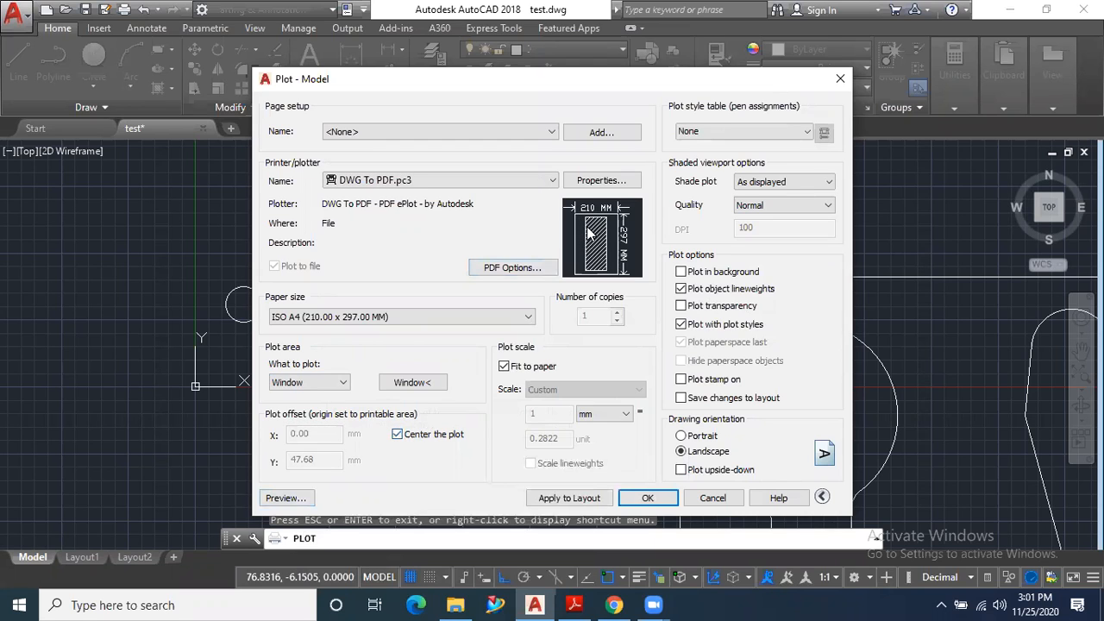
mouse_move(608, 264)
left_click(285, 499)
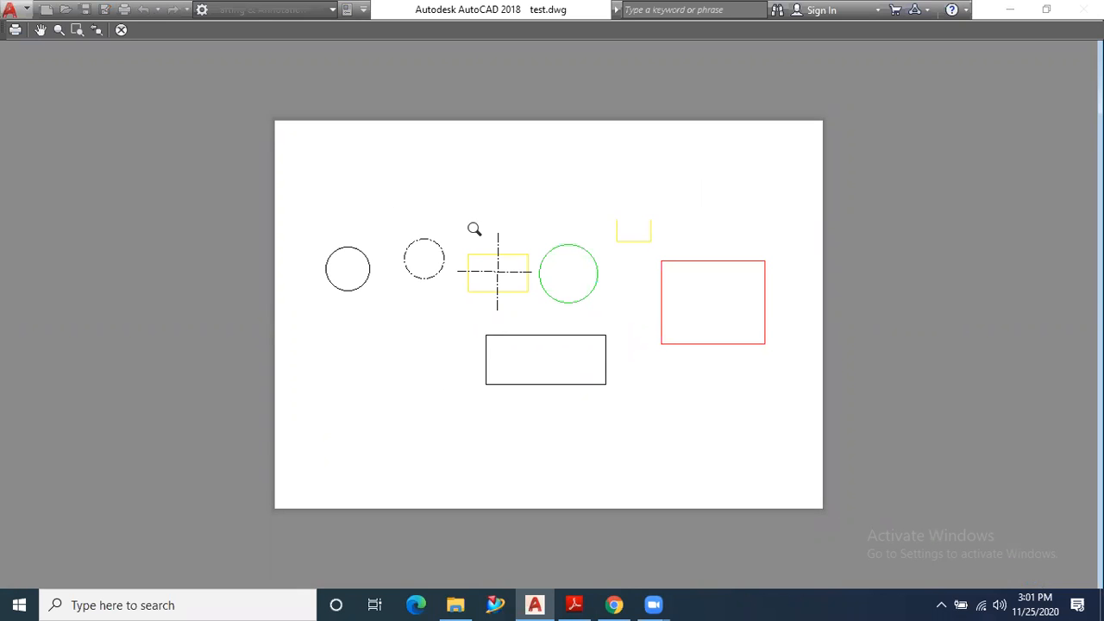
left_click(122, 30)
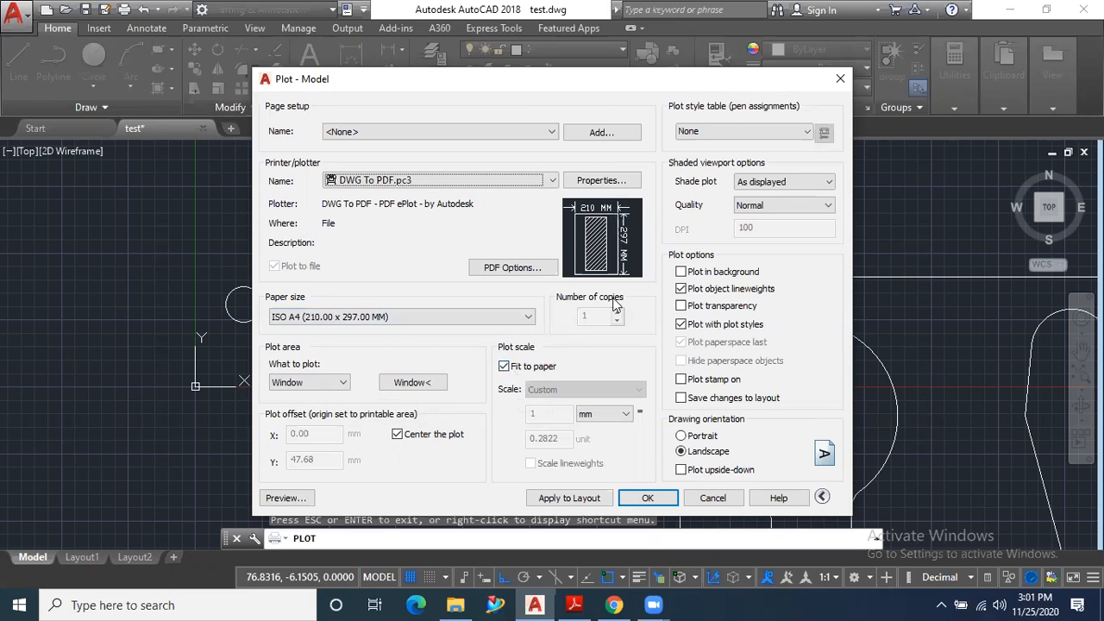
Step: Turn Fit to paper off and back on, and review the Shade plot options while keeping As displayed
left_click(505, 367)
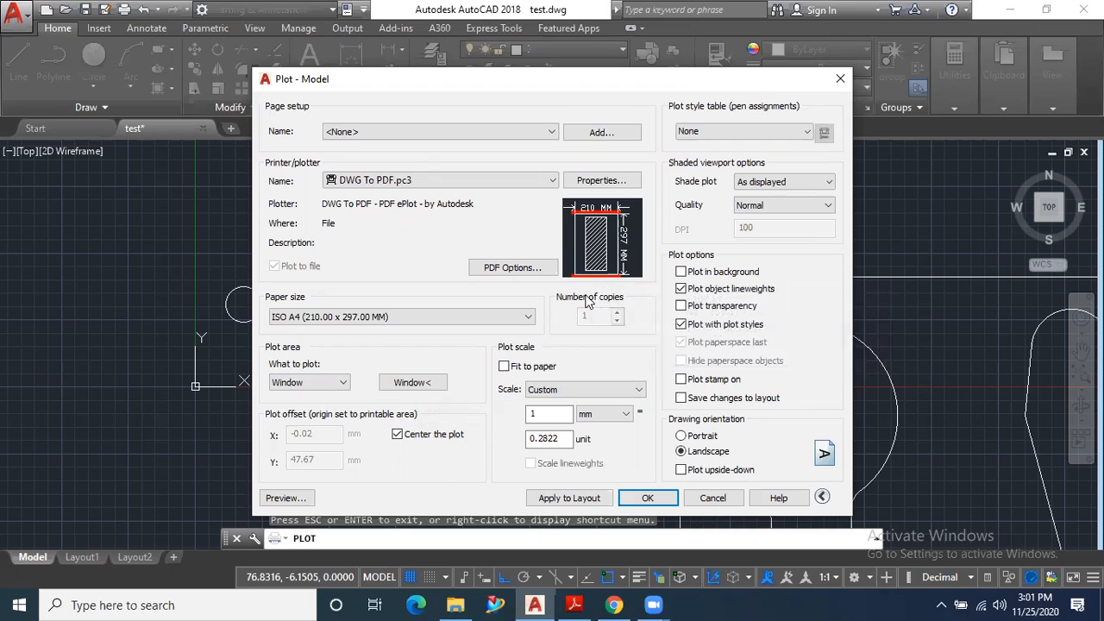
left_click(505, 367)
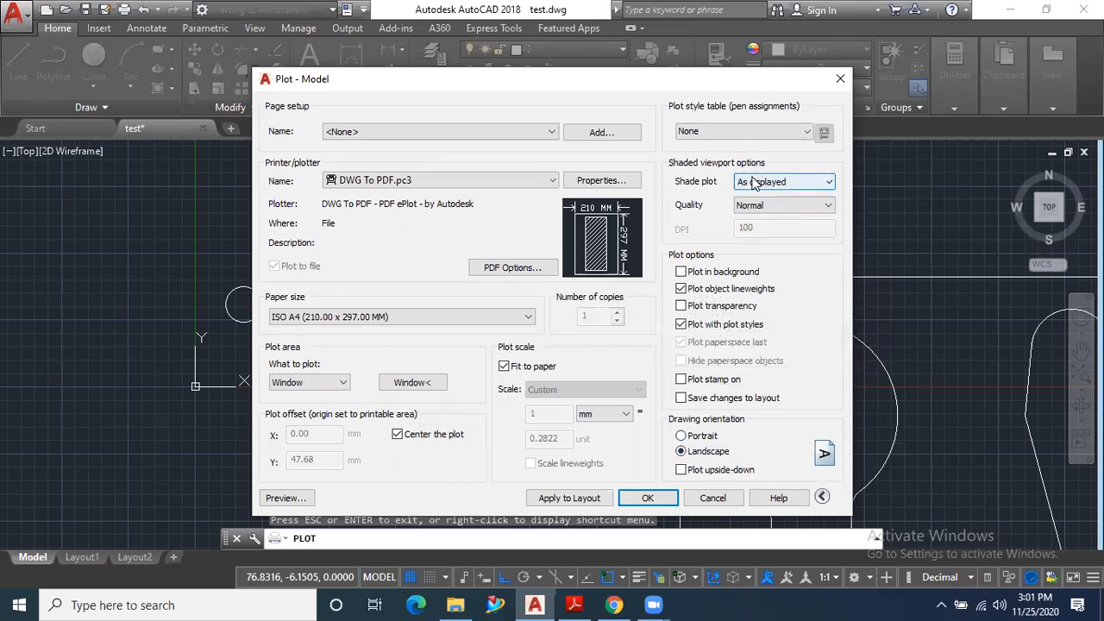
left_click(753, 183)
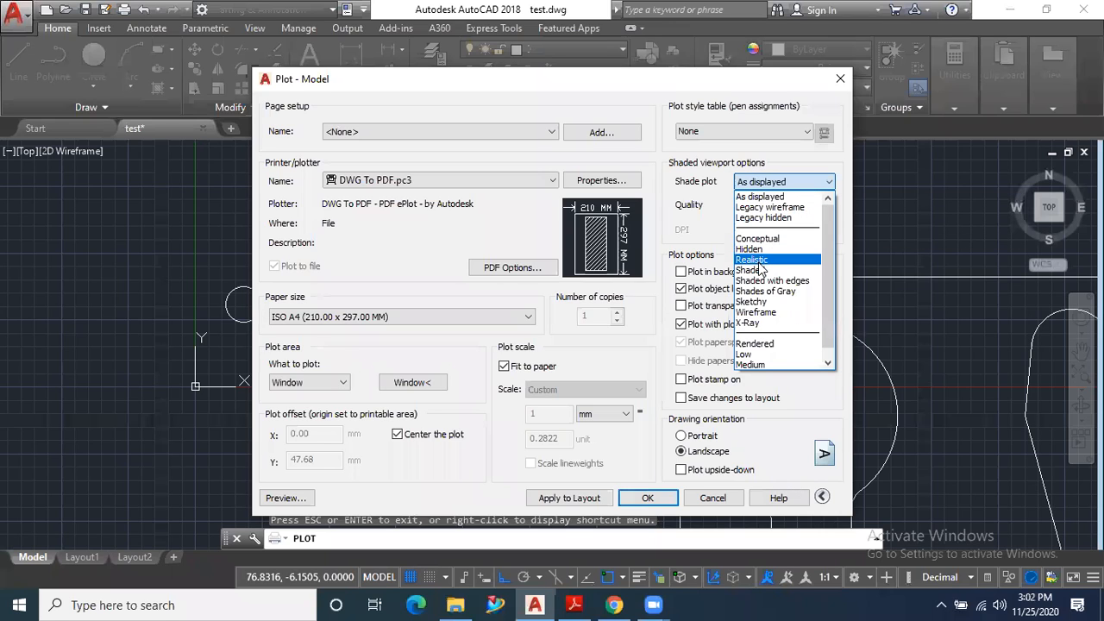
left_click(776, 185)
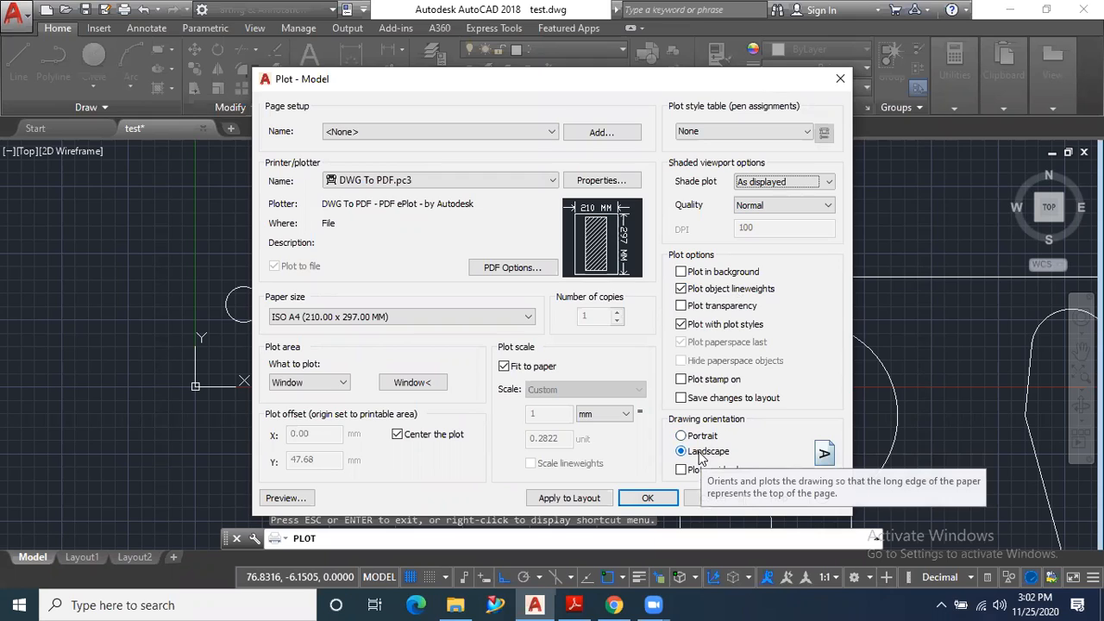
Step: Set the drawing orientation to Portrait and preview the sheet
left_click(682, 437)
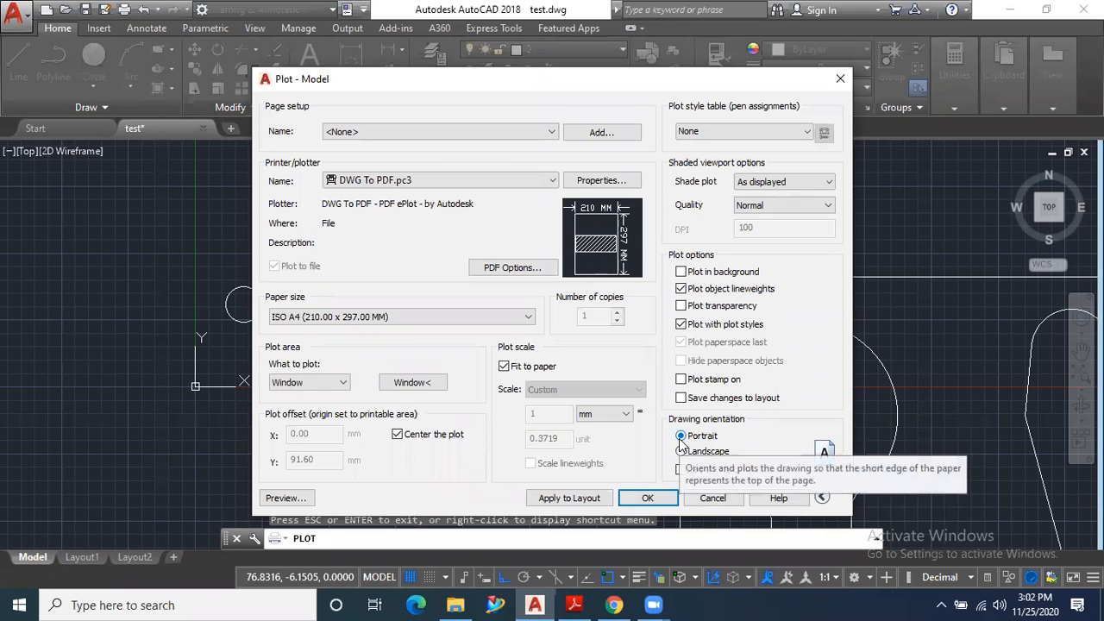
left_click(272, 499)
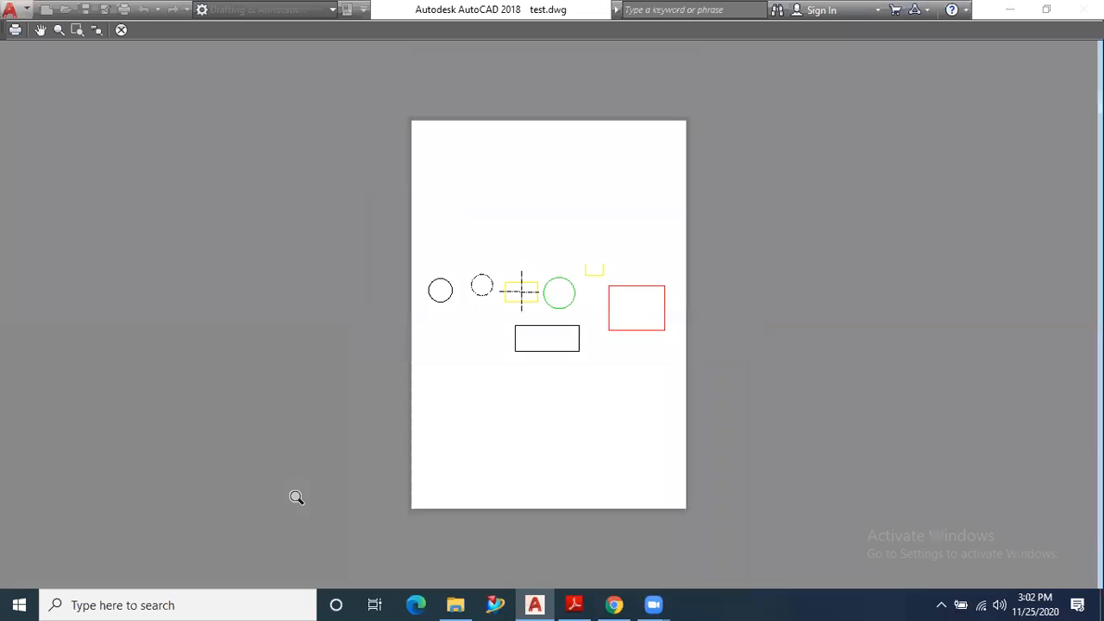
left_click(121, 30)
Step: Set the drawing orientation back to Landscape and preview the sheet
left_click(682, 451)
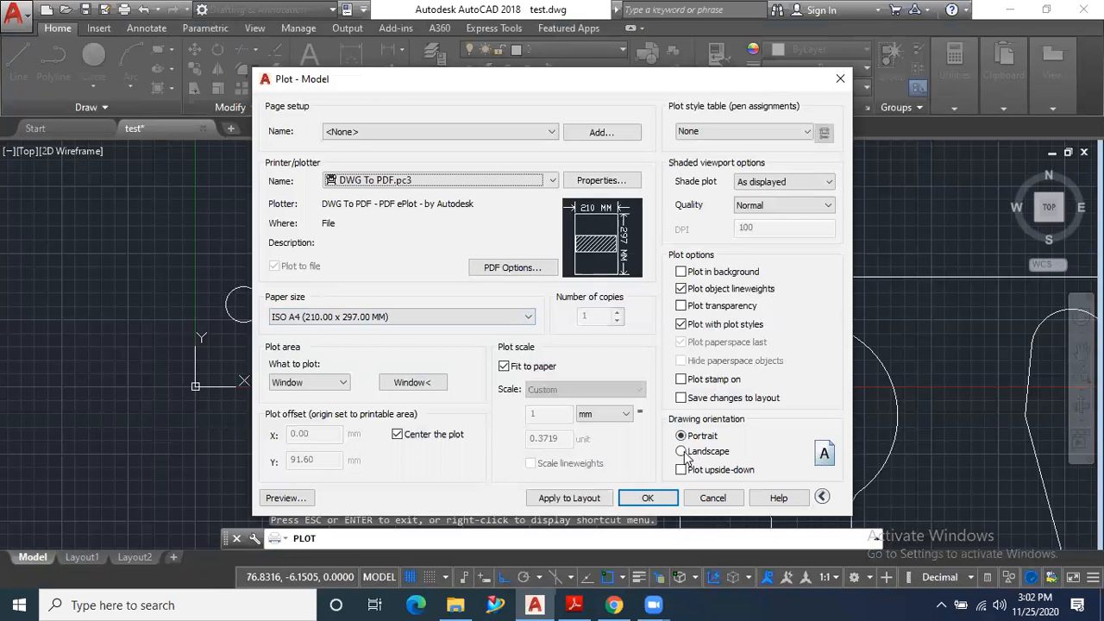
left_click(285, 499)
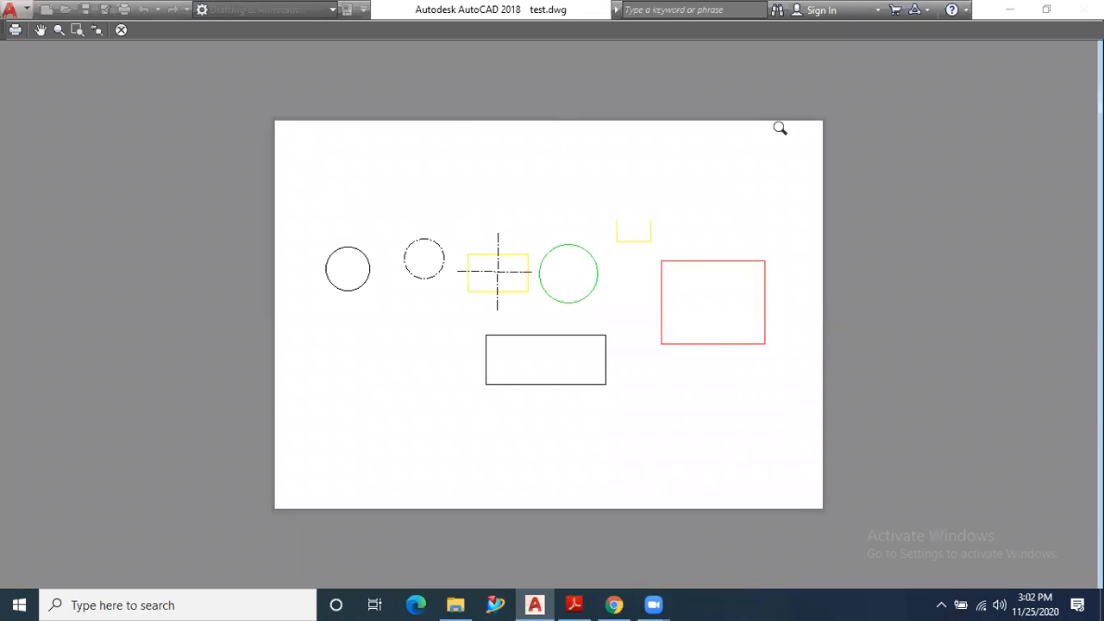
left_click(122, 30)
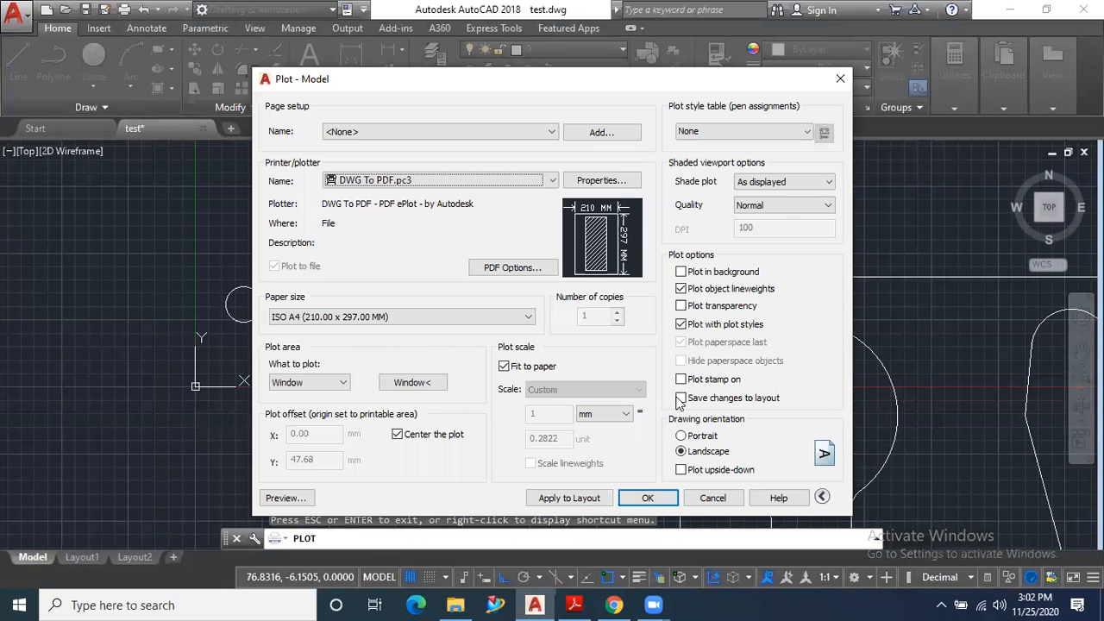
Step: Plot the sheet to a PDF file named ctr on the Desktop, and close the resulting PDF
left_click(635, 505)
left_click(640, 499)
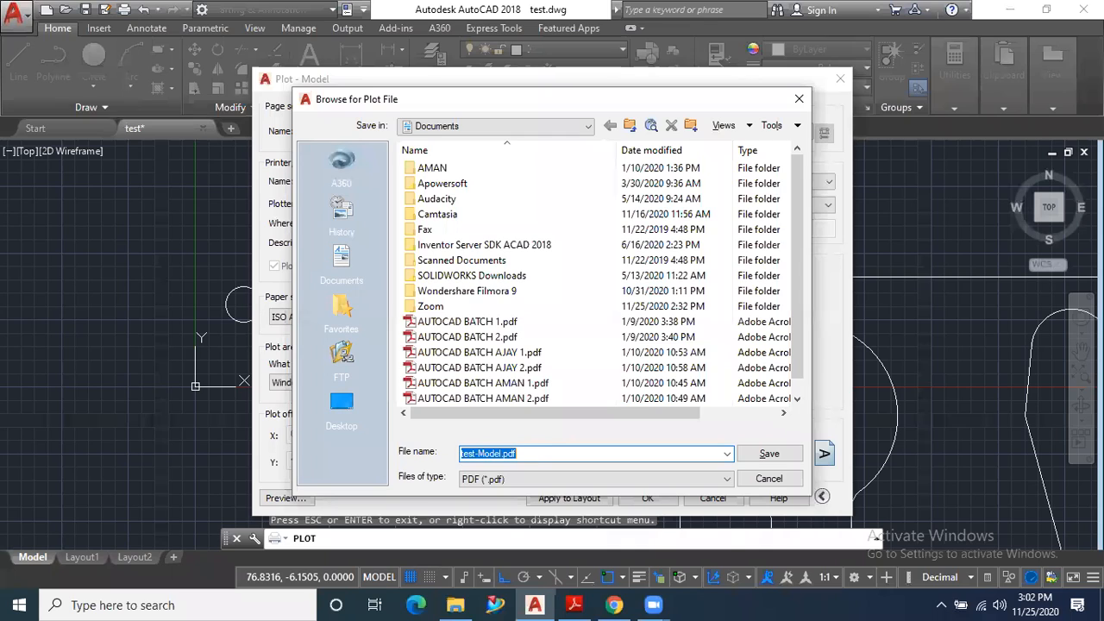
type("ctr")
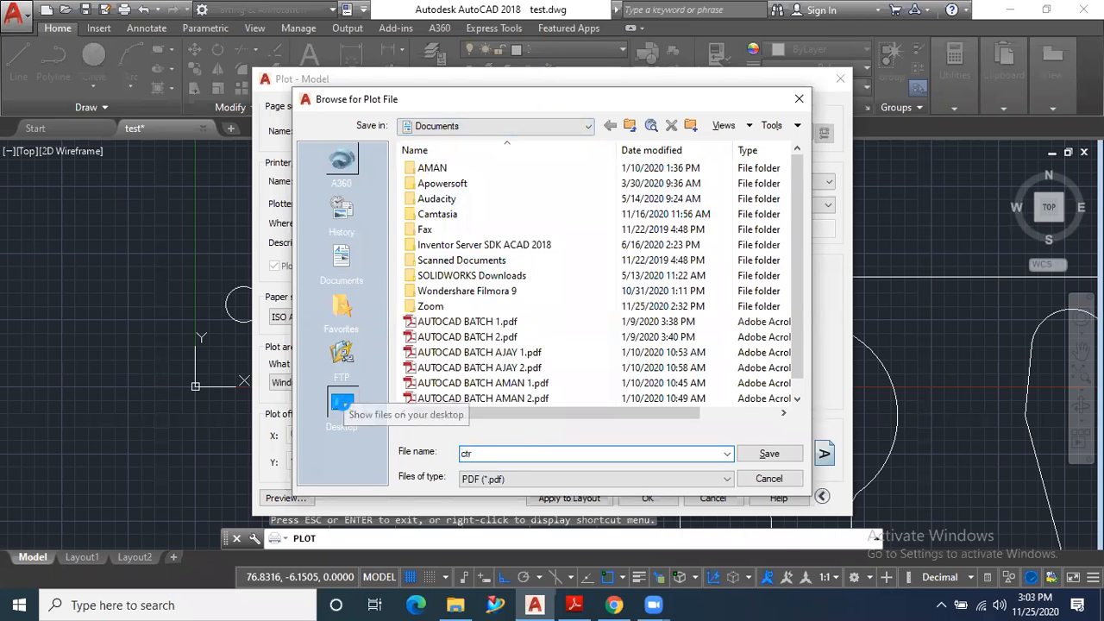
left_click(342, 401)
left_click(769, 454)
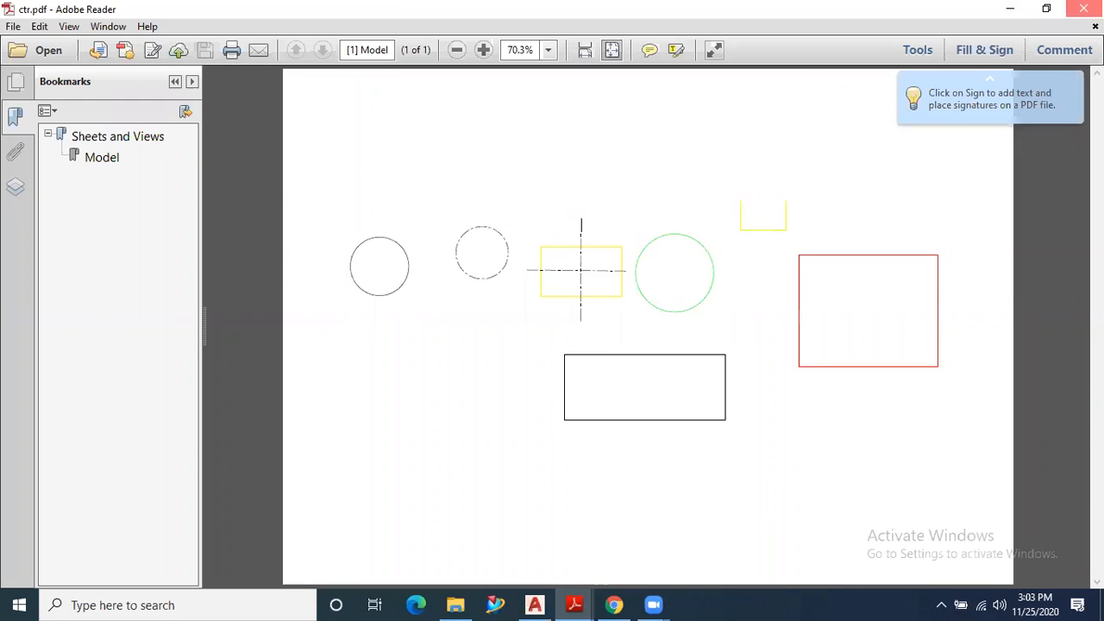
left_click(1084, 9)
Step: Minimize AutoCAD, open ctr.pdf from the desktop to check the plotted sheet, and close it
left_click(1006, 16)
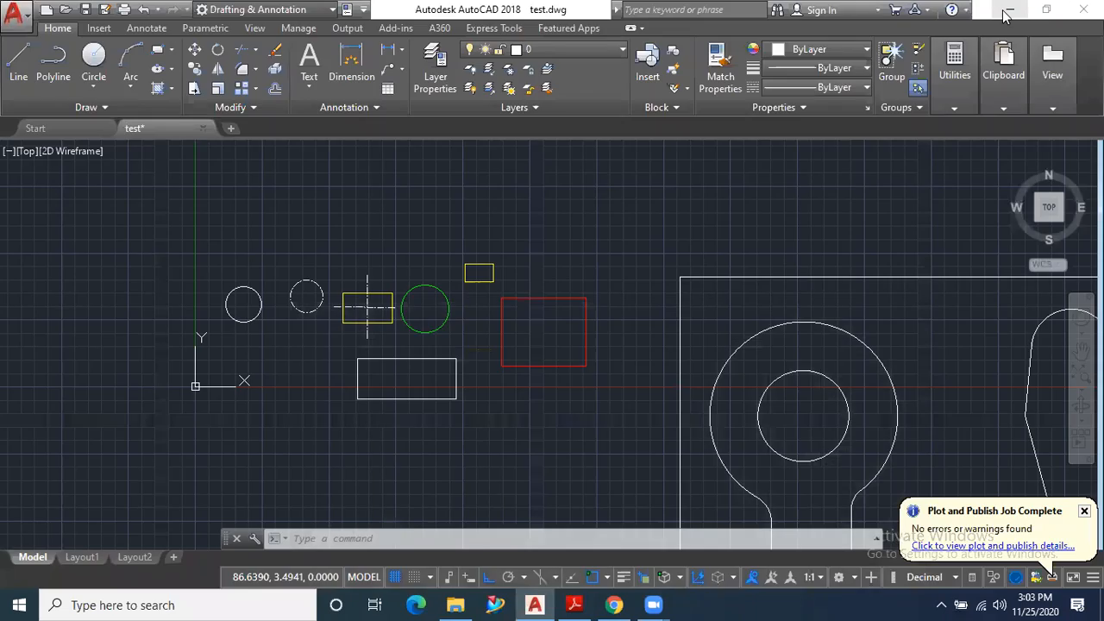
left_click(1006, 15)
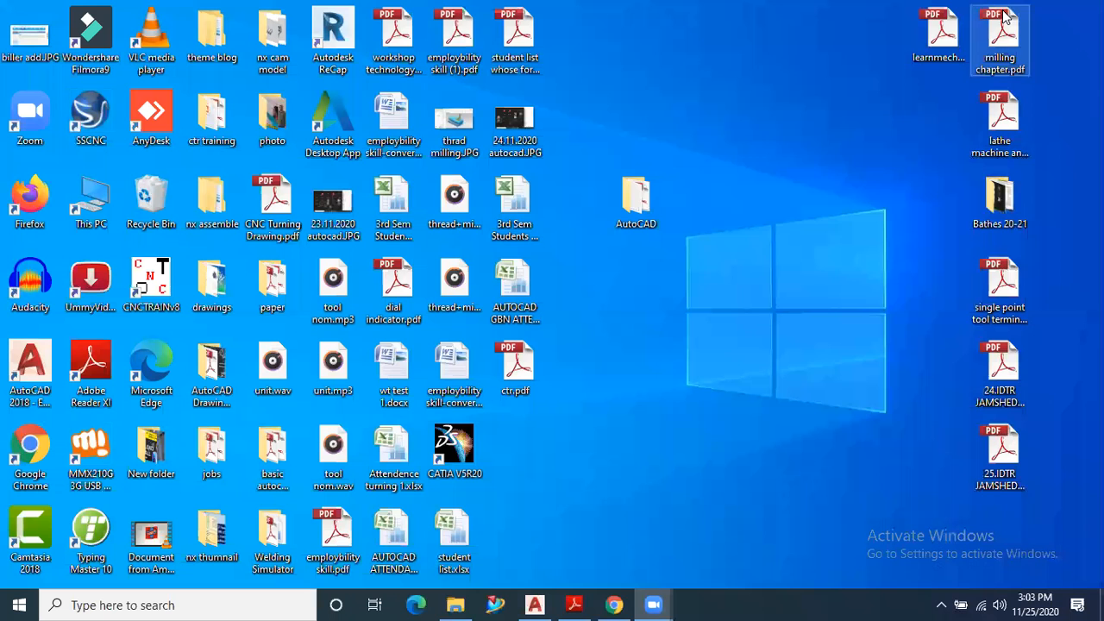
double_click(535, 390)
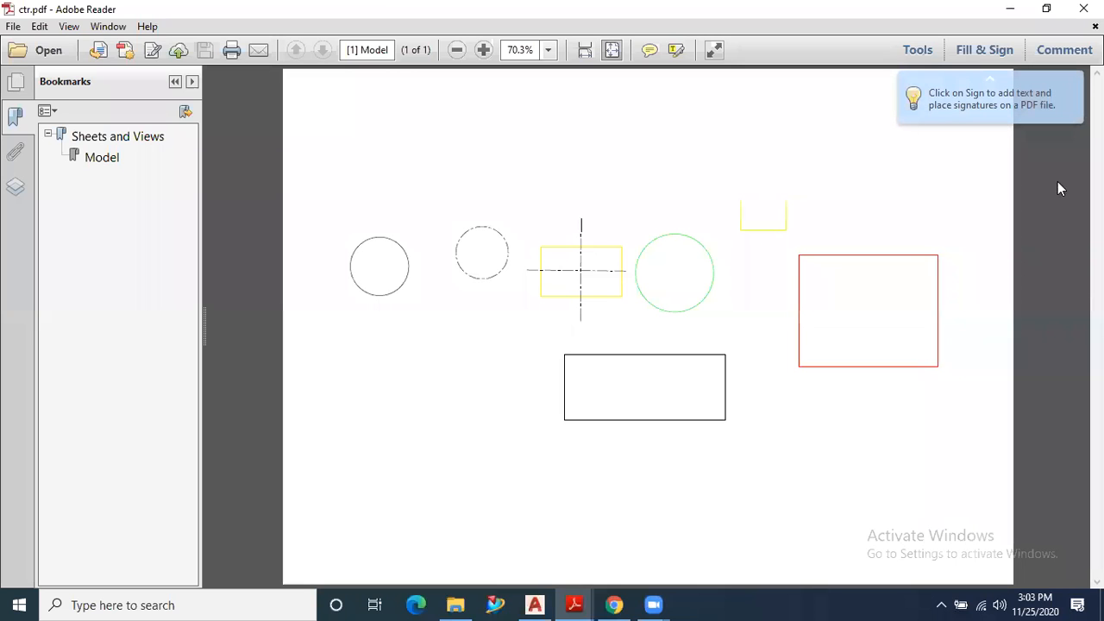
left_click(1084, 8)
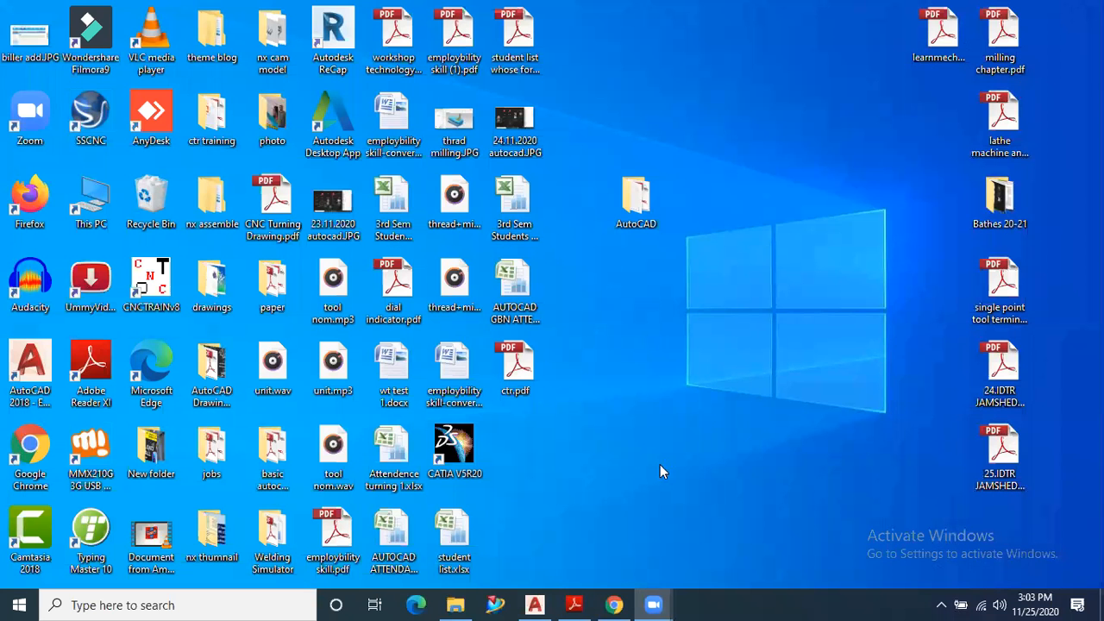
Step: Switch back to AutoCAD and view all the exercise drawings in model space together
mouse_move(612, 604)
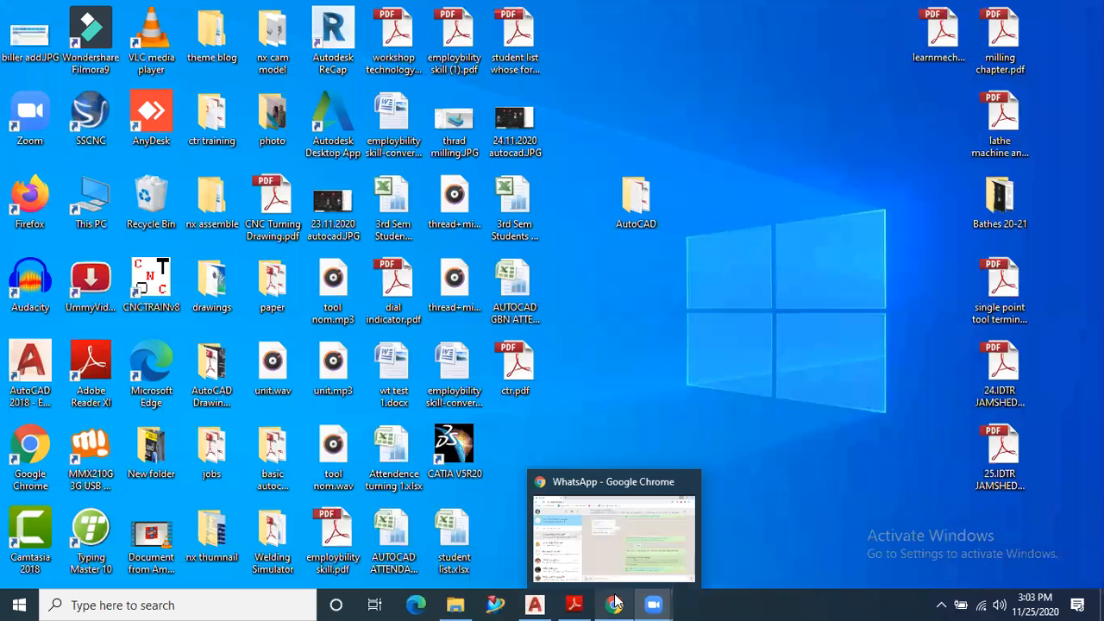
left_click(535, 605)
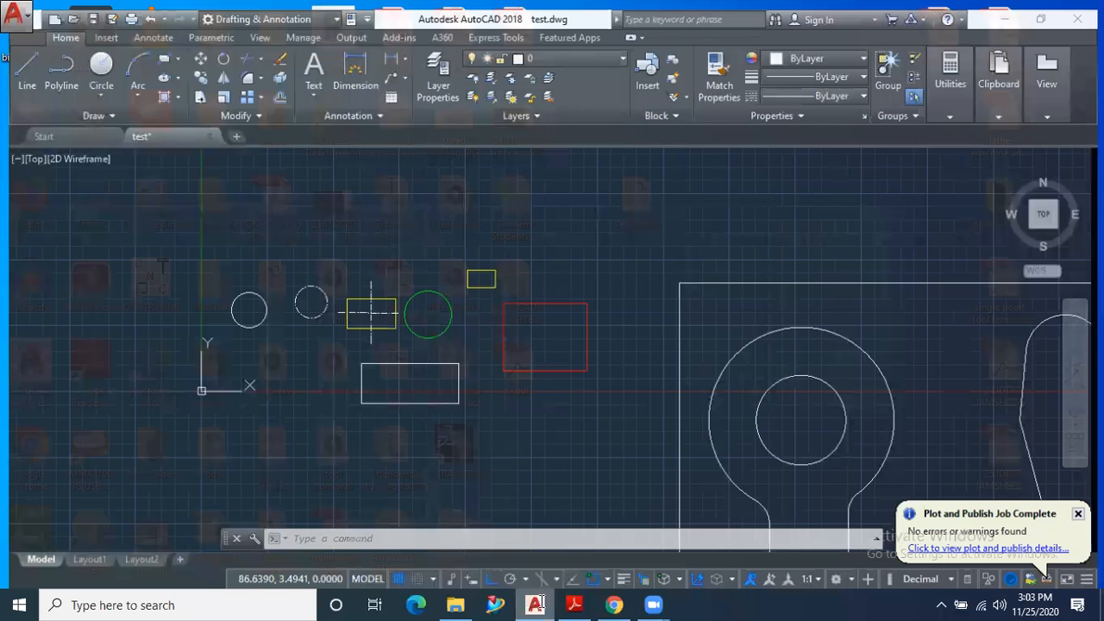
scroll(382, 239, "down", 6)
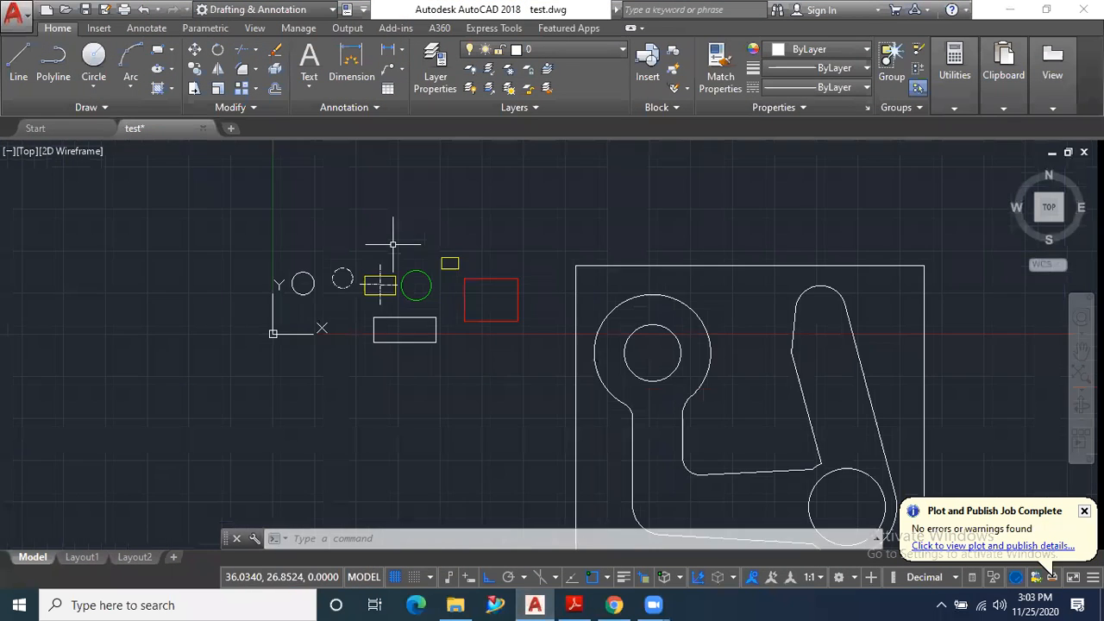
scroll(392, 244, "down", 2)
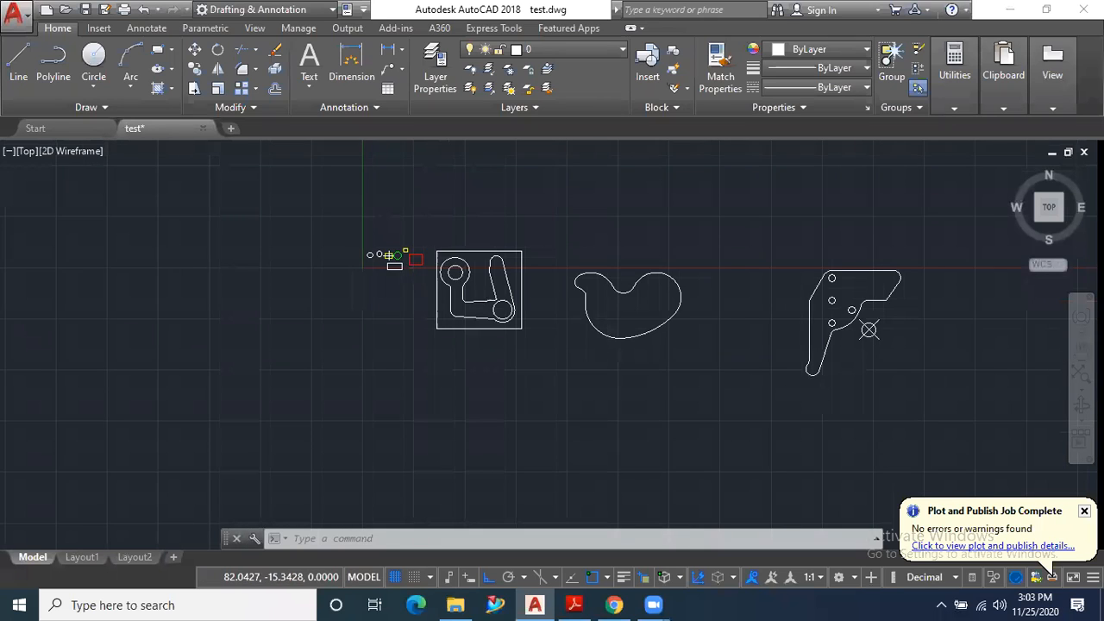
scroll(457, 292, "down", 2)
scroll(486, 297, "up", 2)
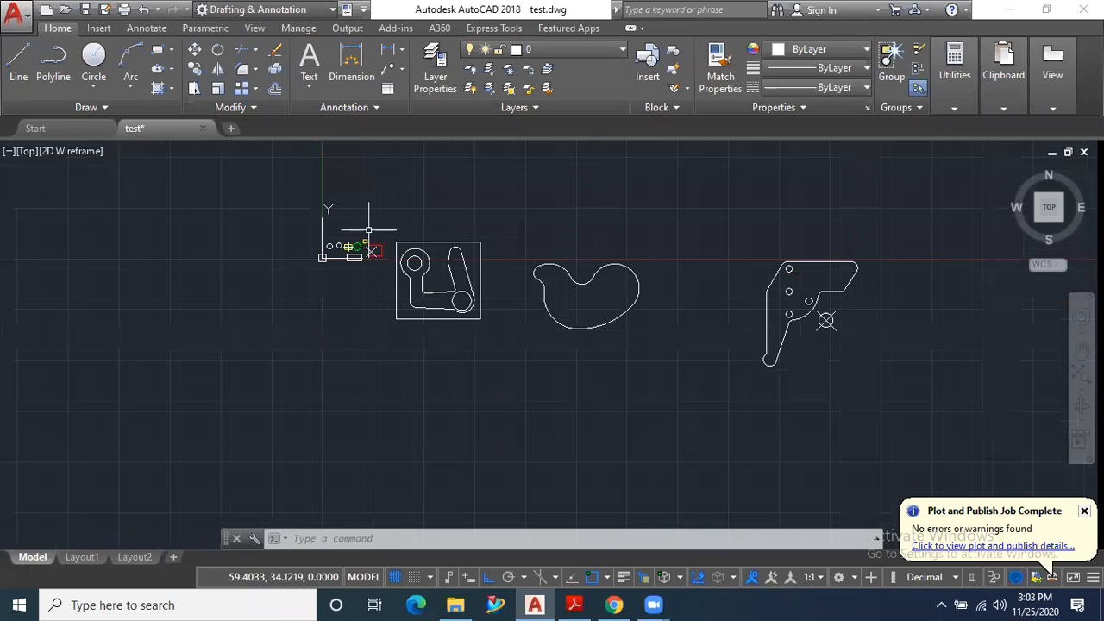